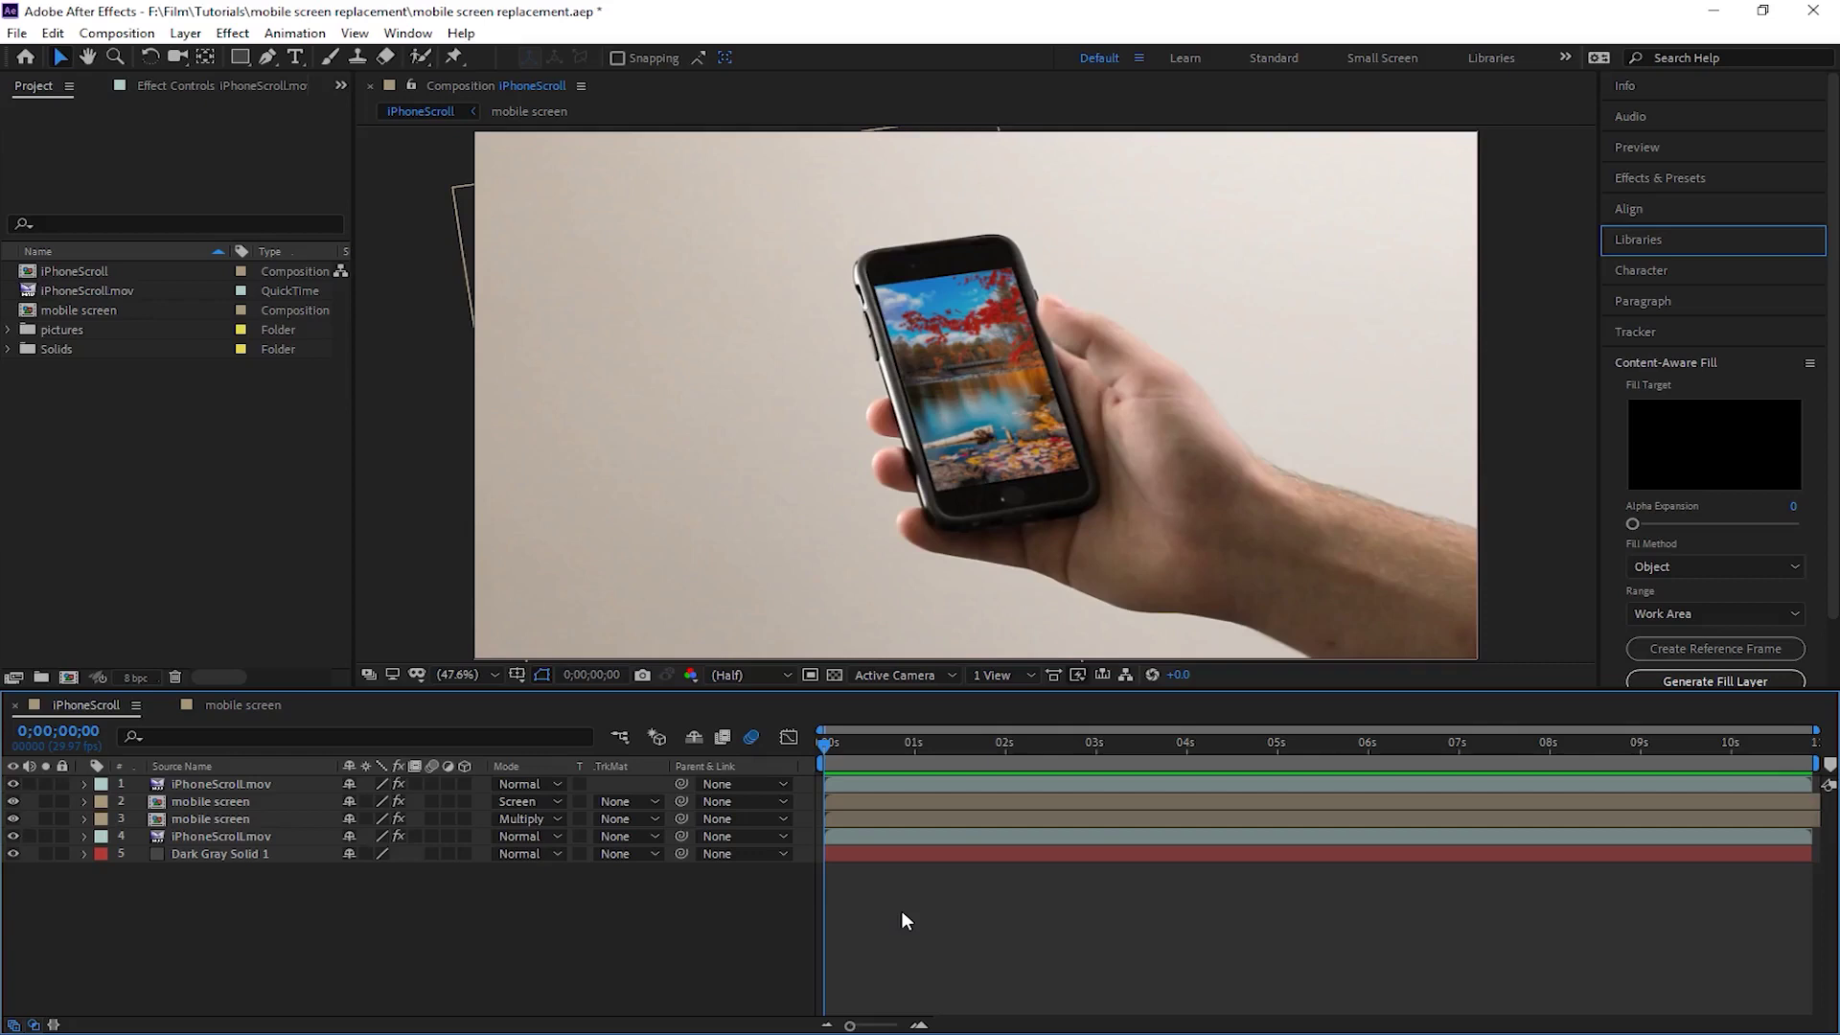
Step: Preview the finished composite, park near two seconds, and hide the three replacement layers
key(space)
key(space)
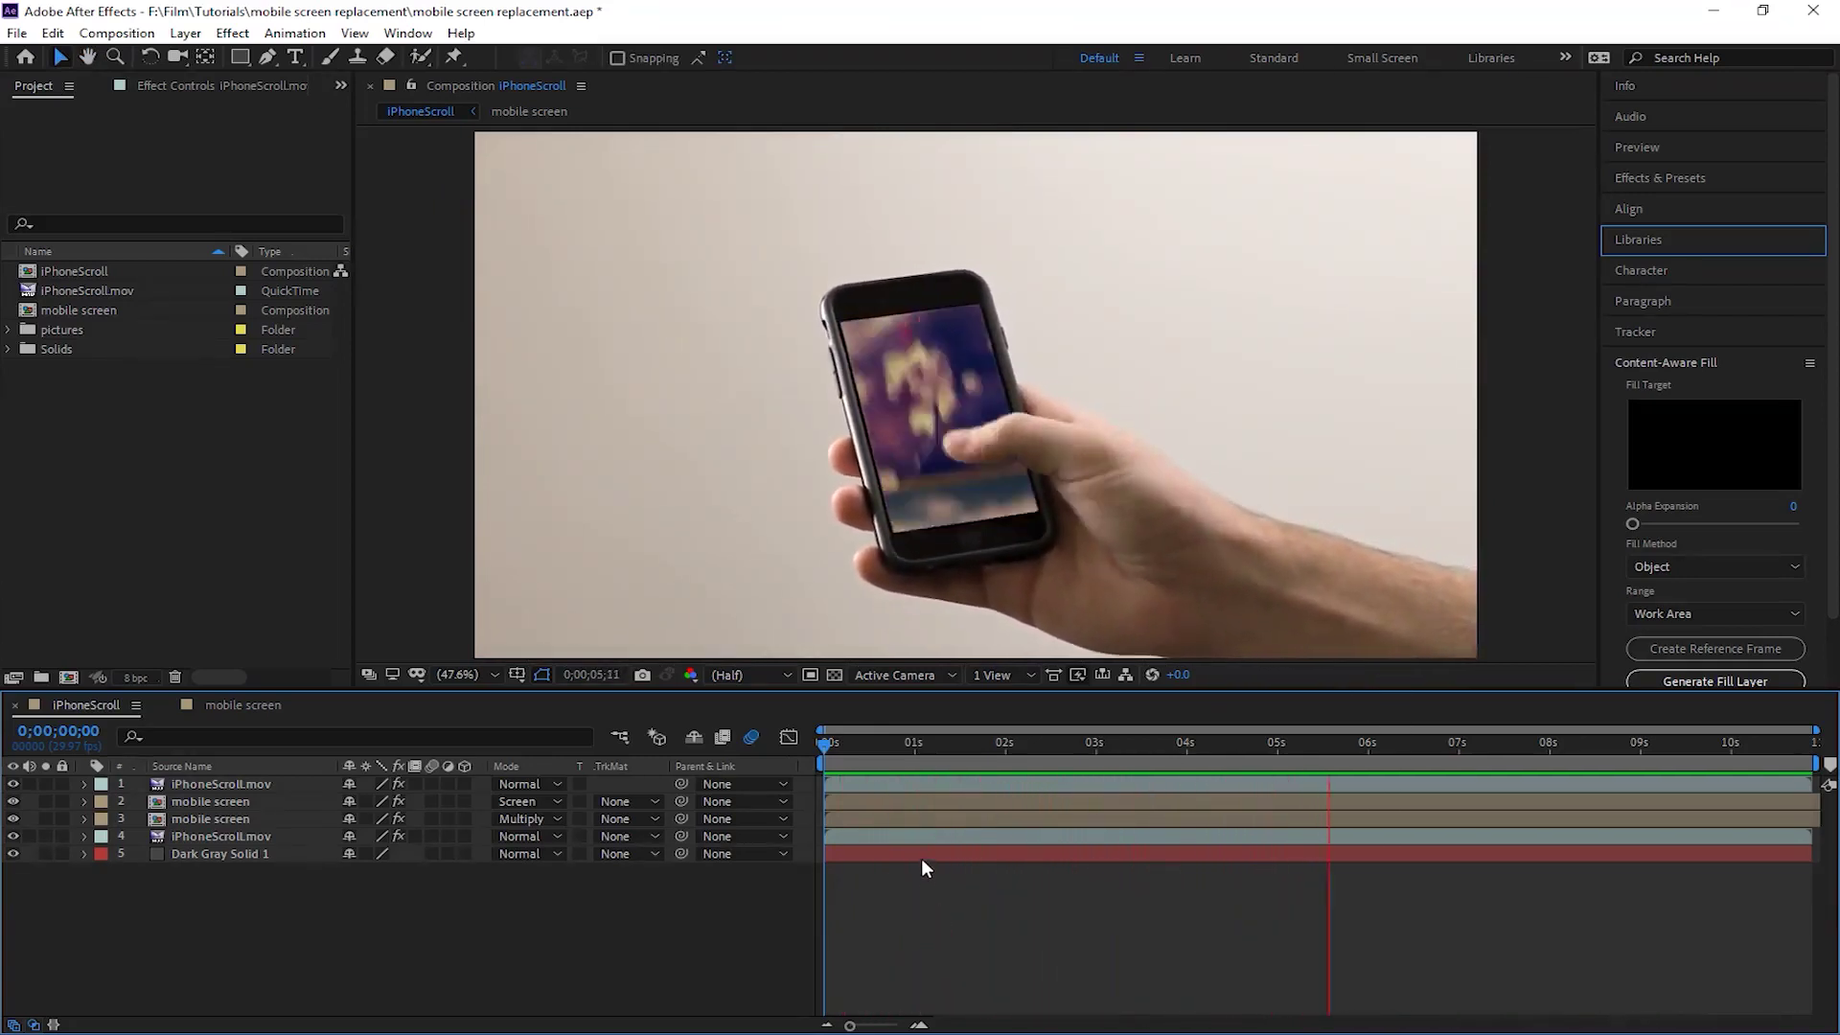
click(920, 746)
drag(926, 746, 998, 742)
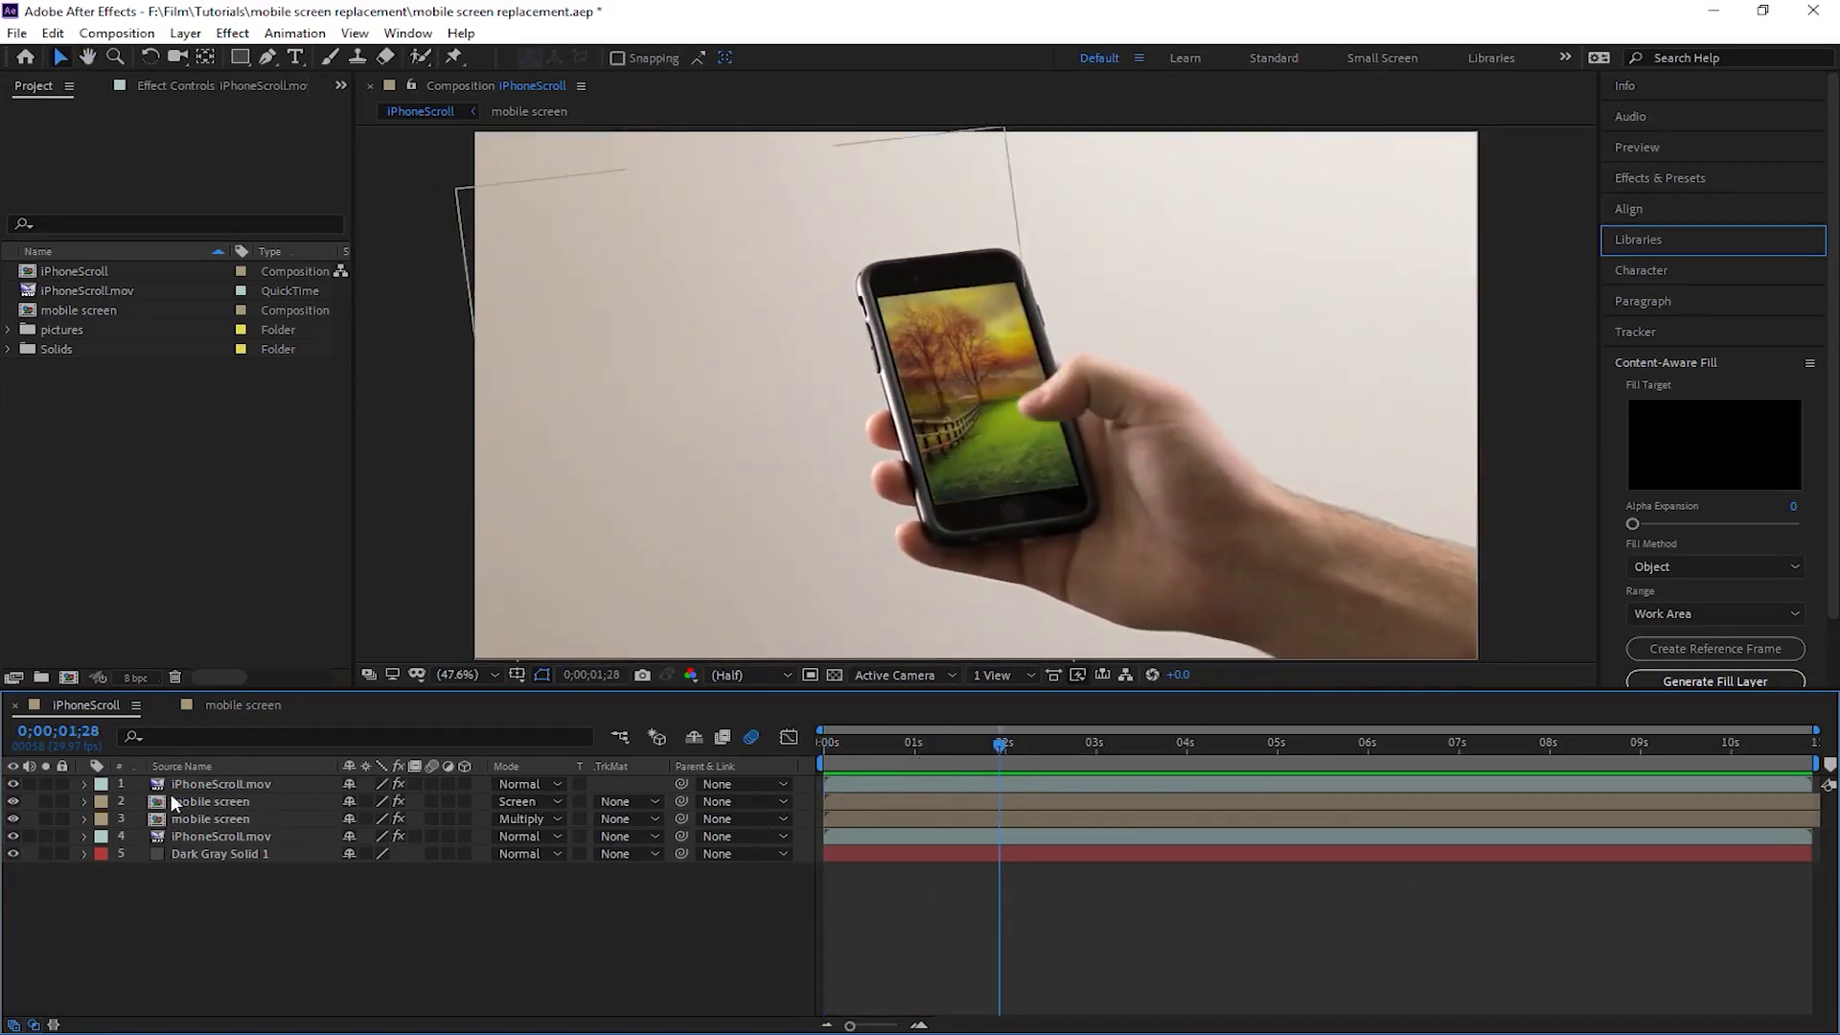
click(193, 784)
shift+click(203, 818)
drag(13, 784, 12, 818)
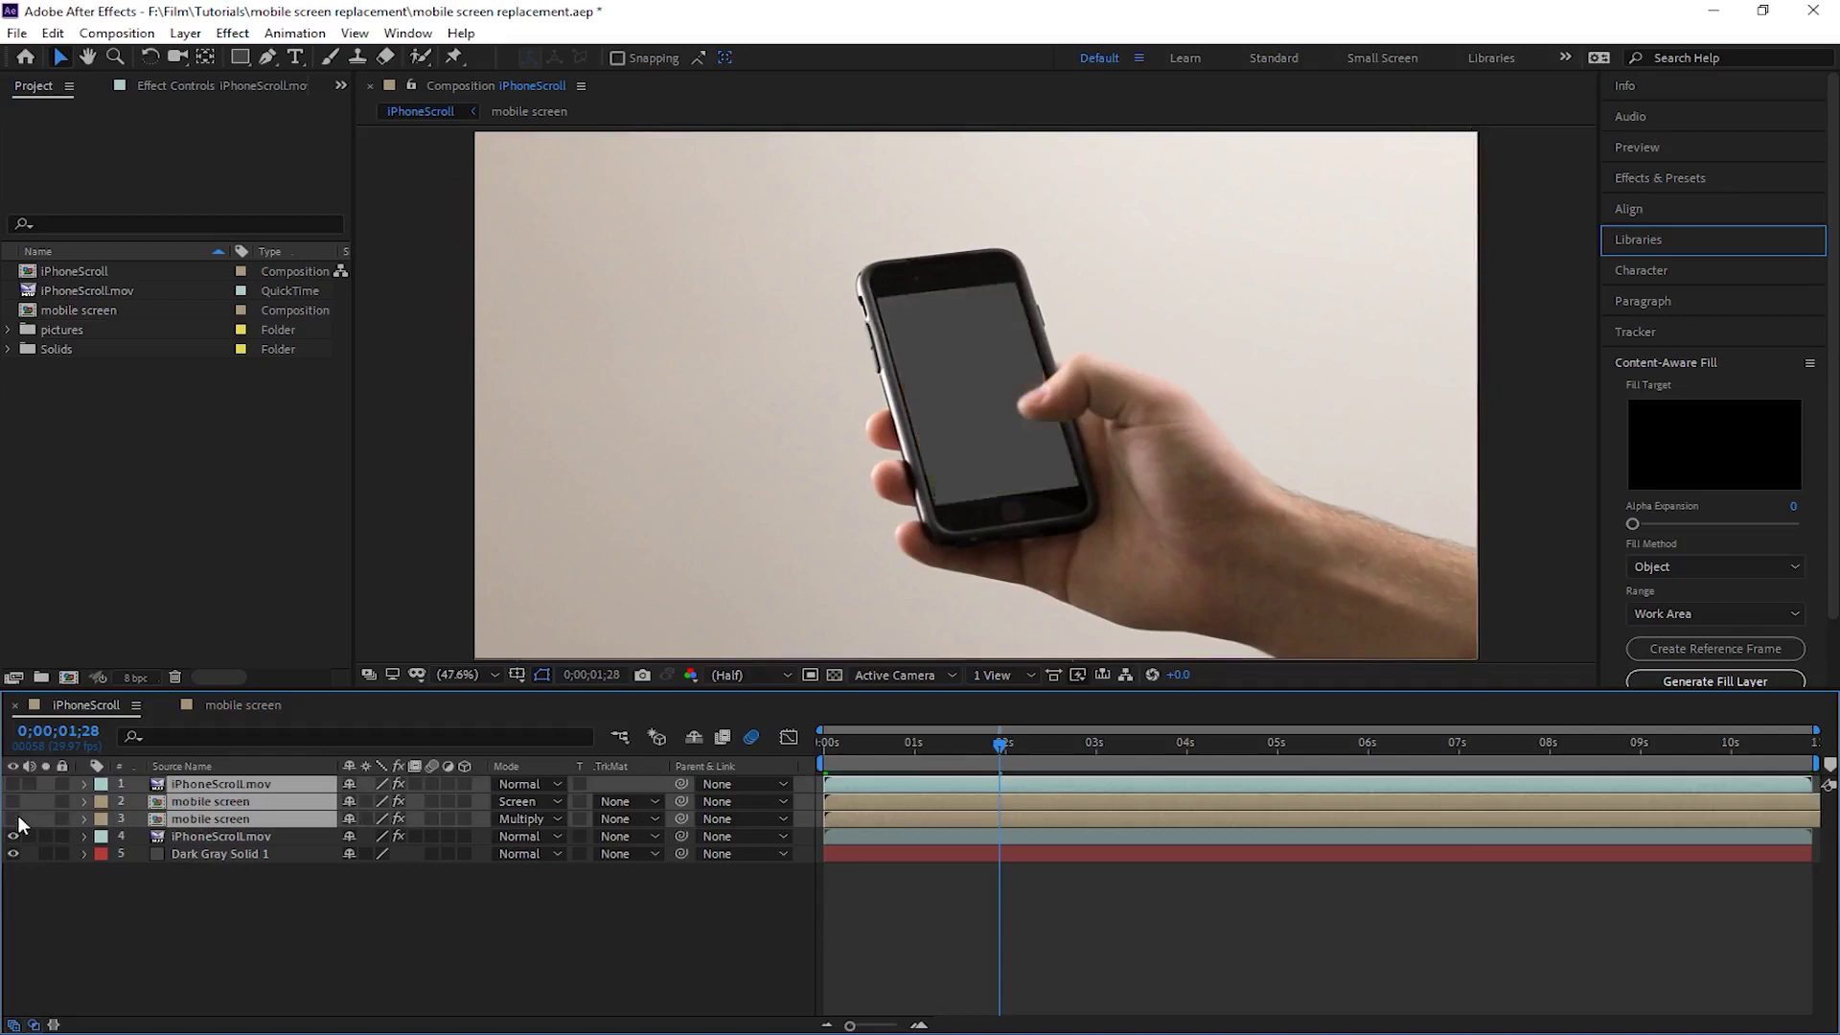
Step: Disable Keylight on iPhoneScroll.mov and preview the raw green-screen footage
click(205, 837)
key(F3)
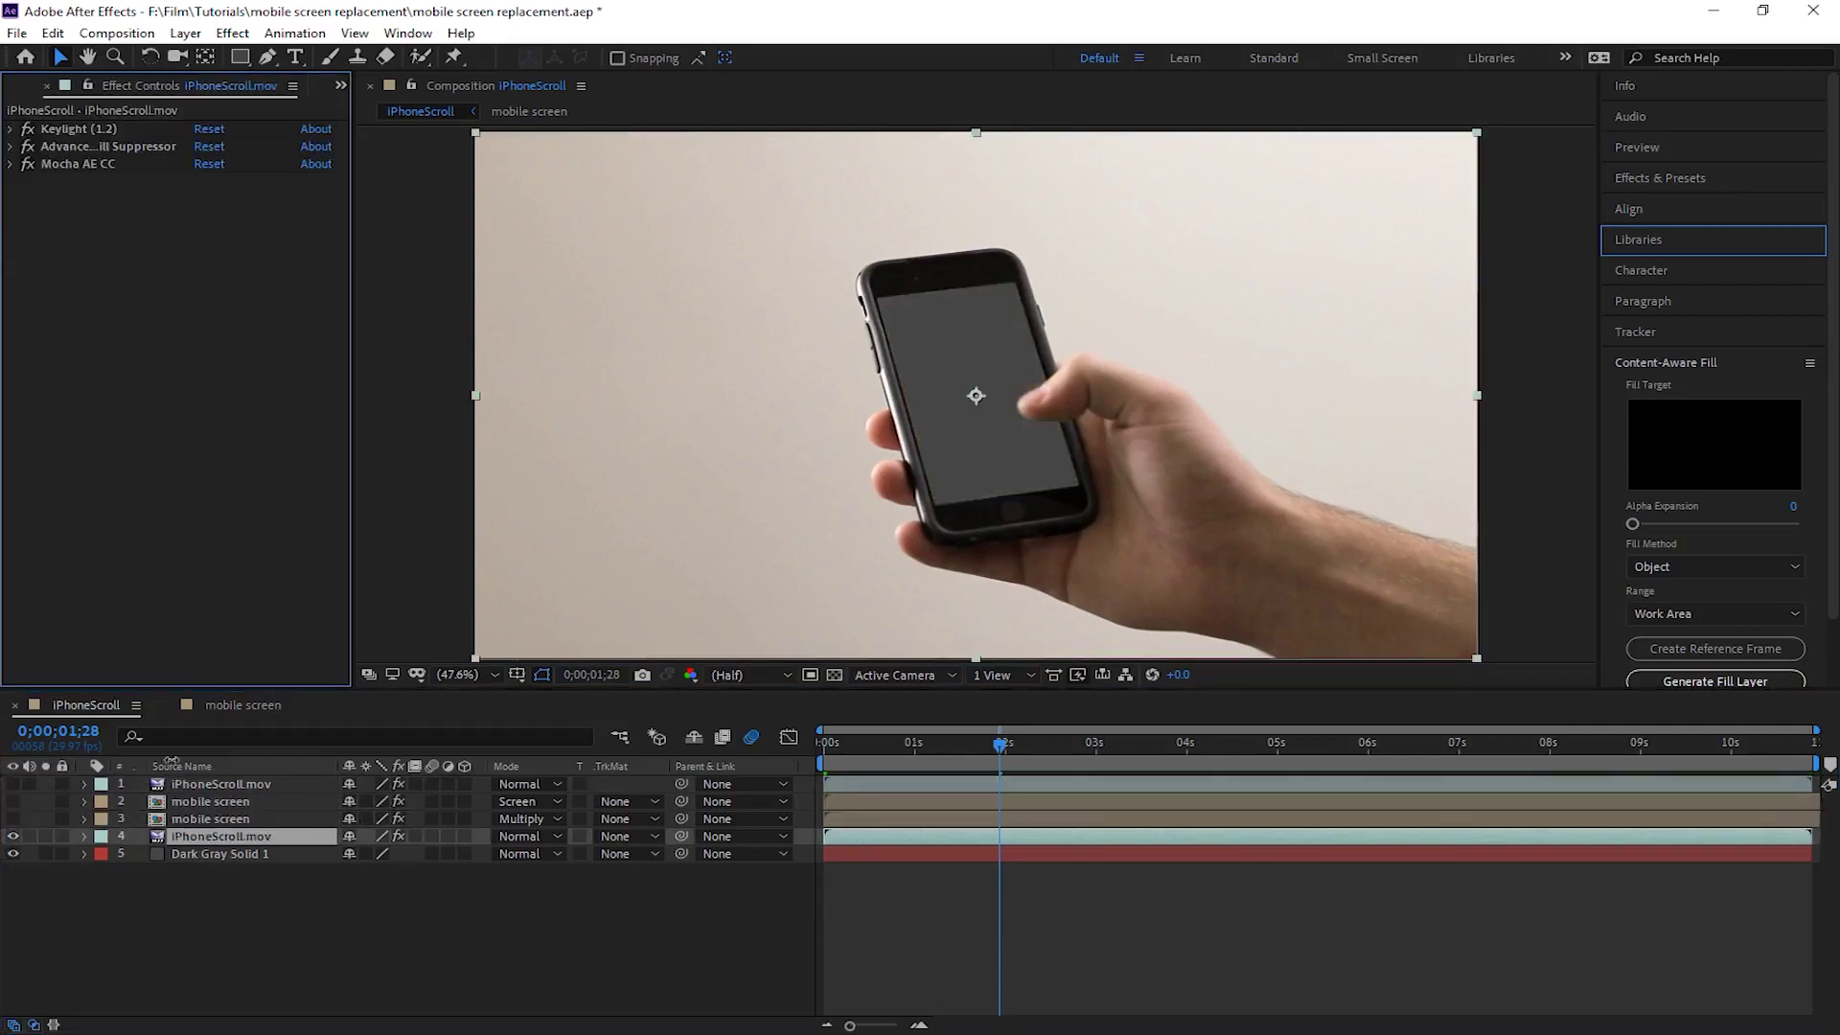
click(27, 128)
click(1117, 883)
key(space)
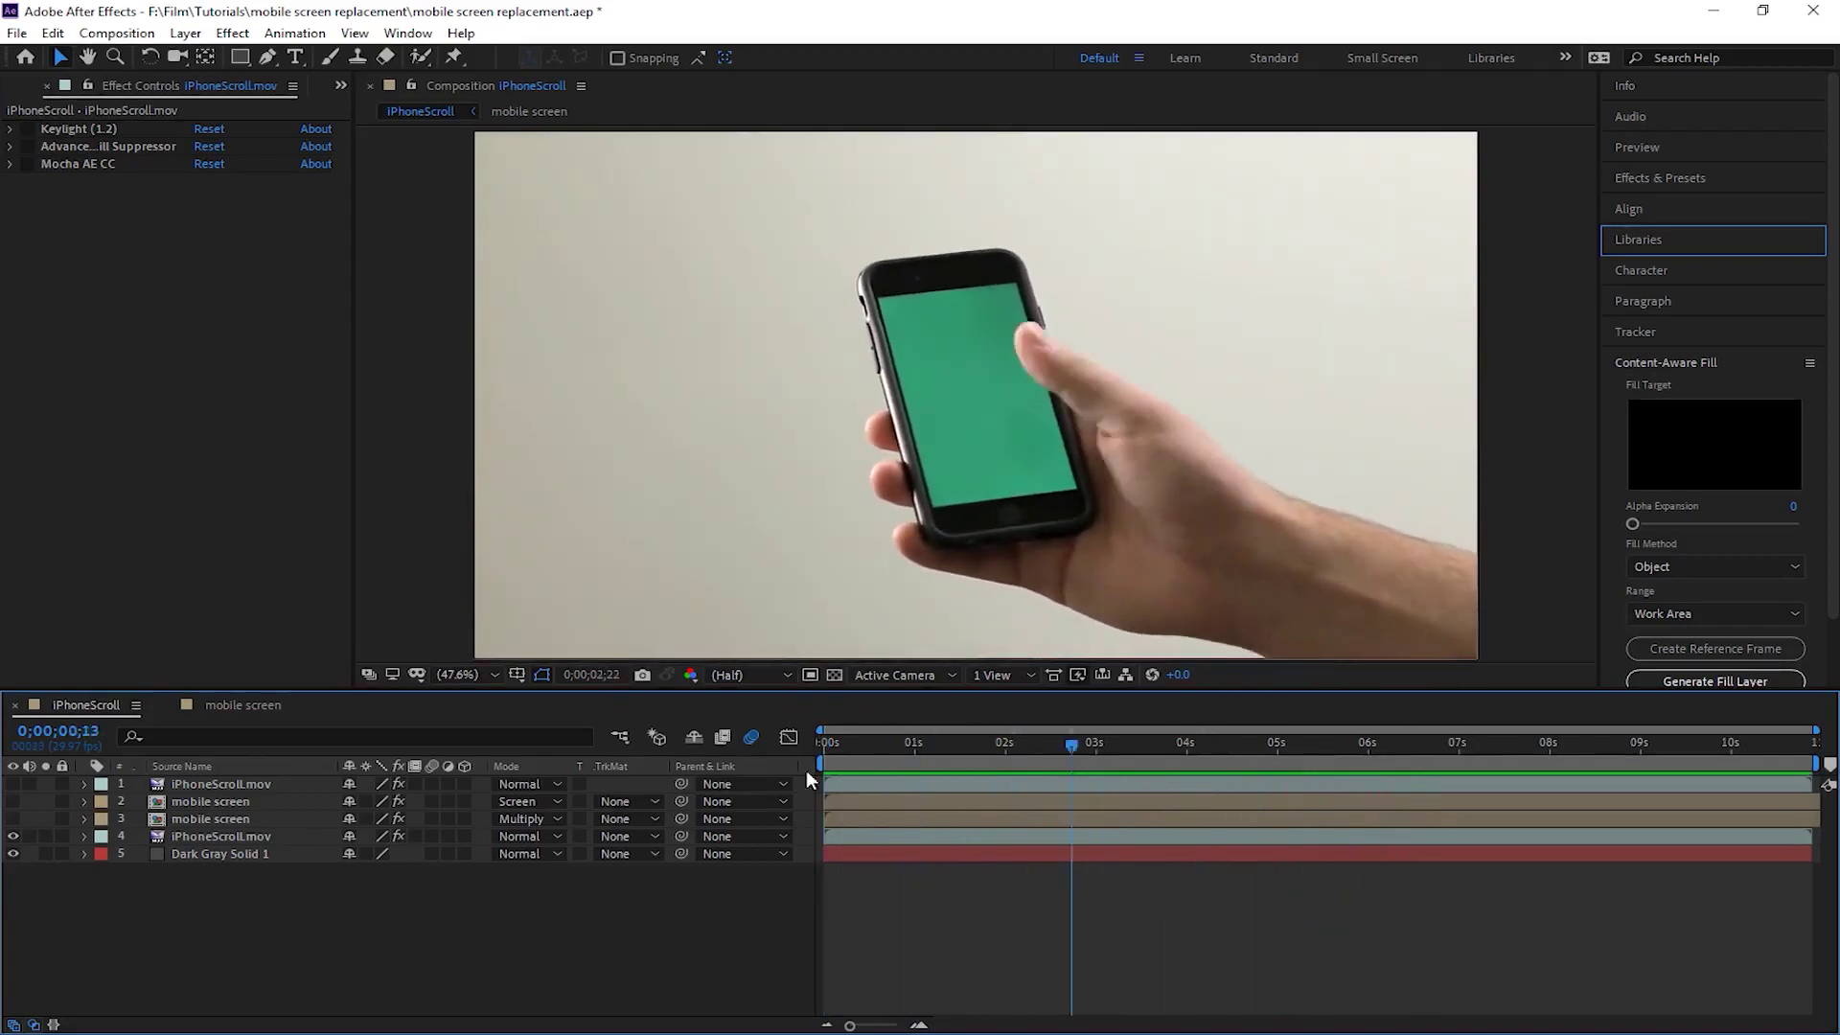
click(146, 503)
key(ctrl+0)
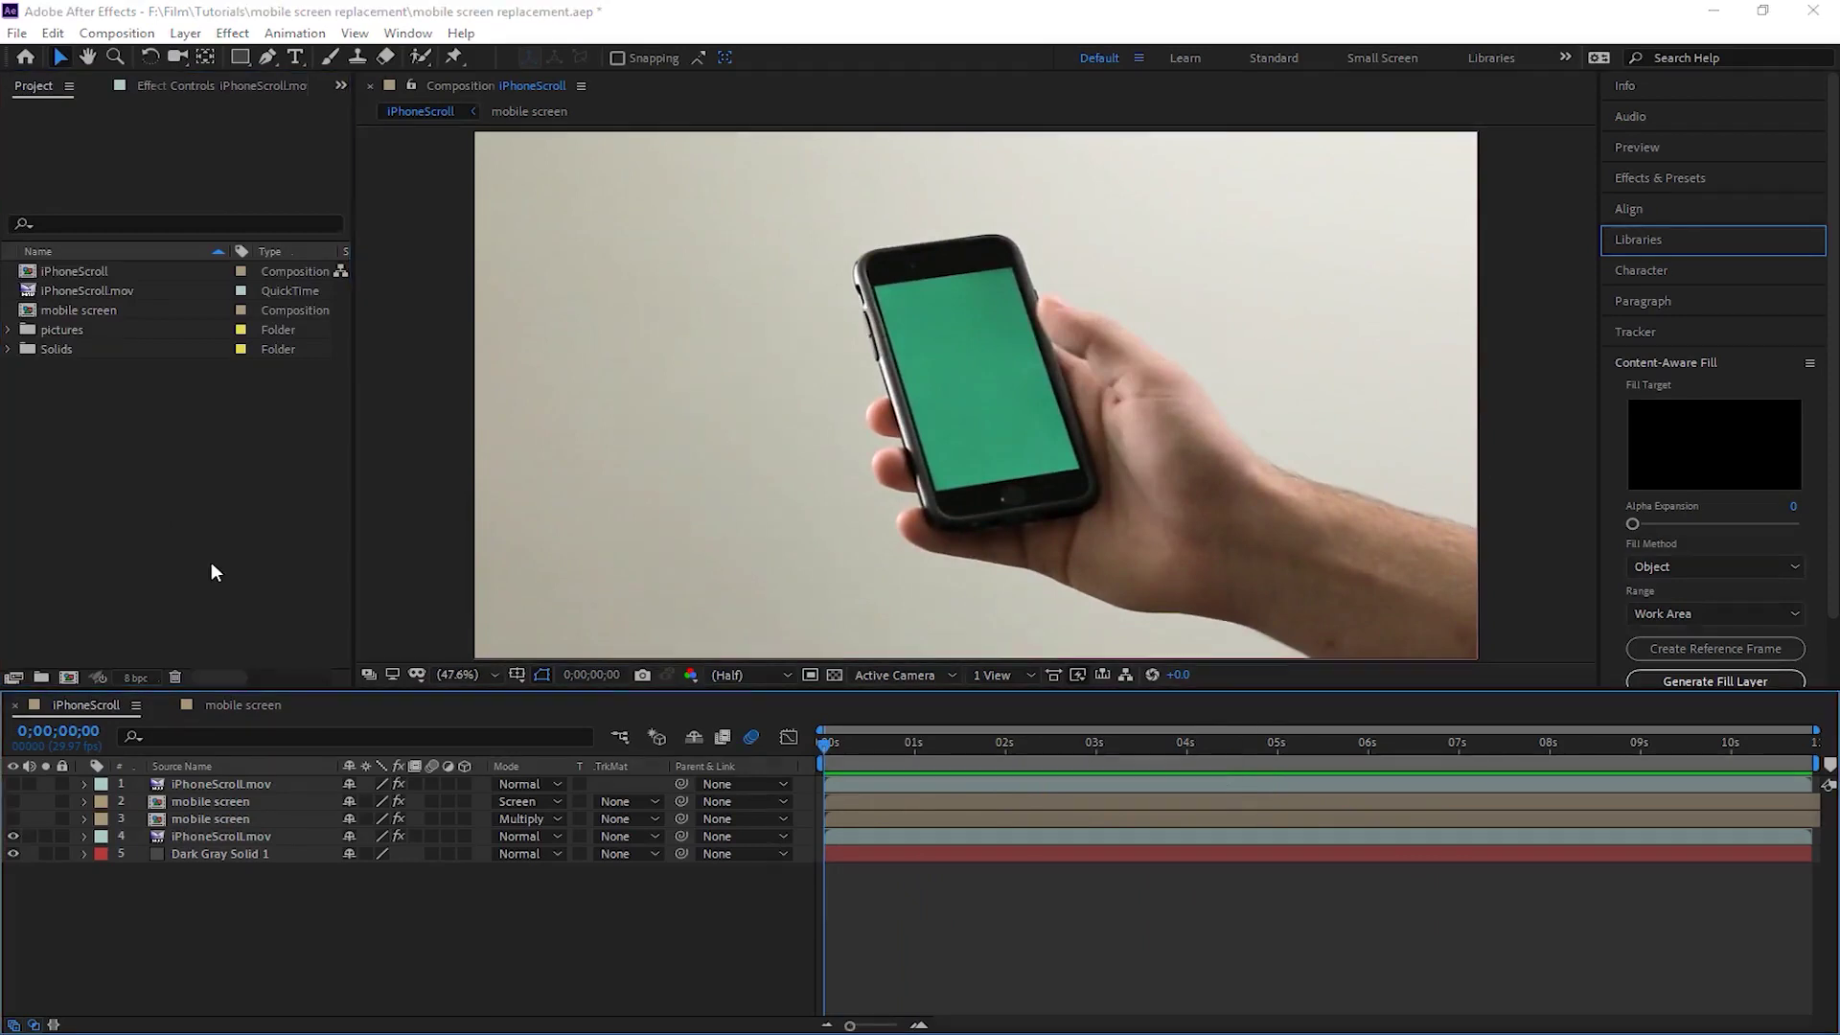
Step: Create an HDTV 1080 29.97 composition named 'Screen Replacement tut'
key(ctrl+n)
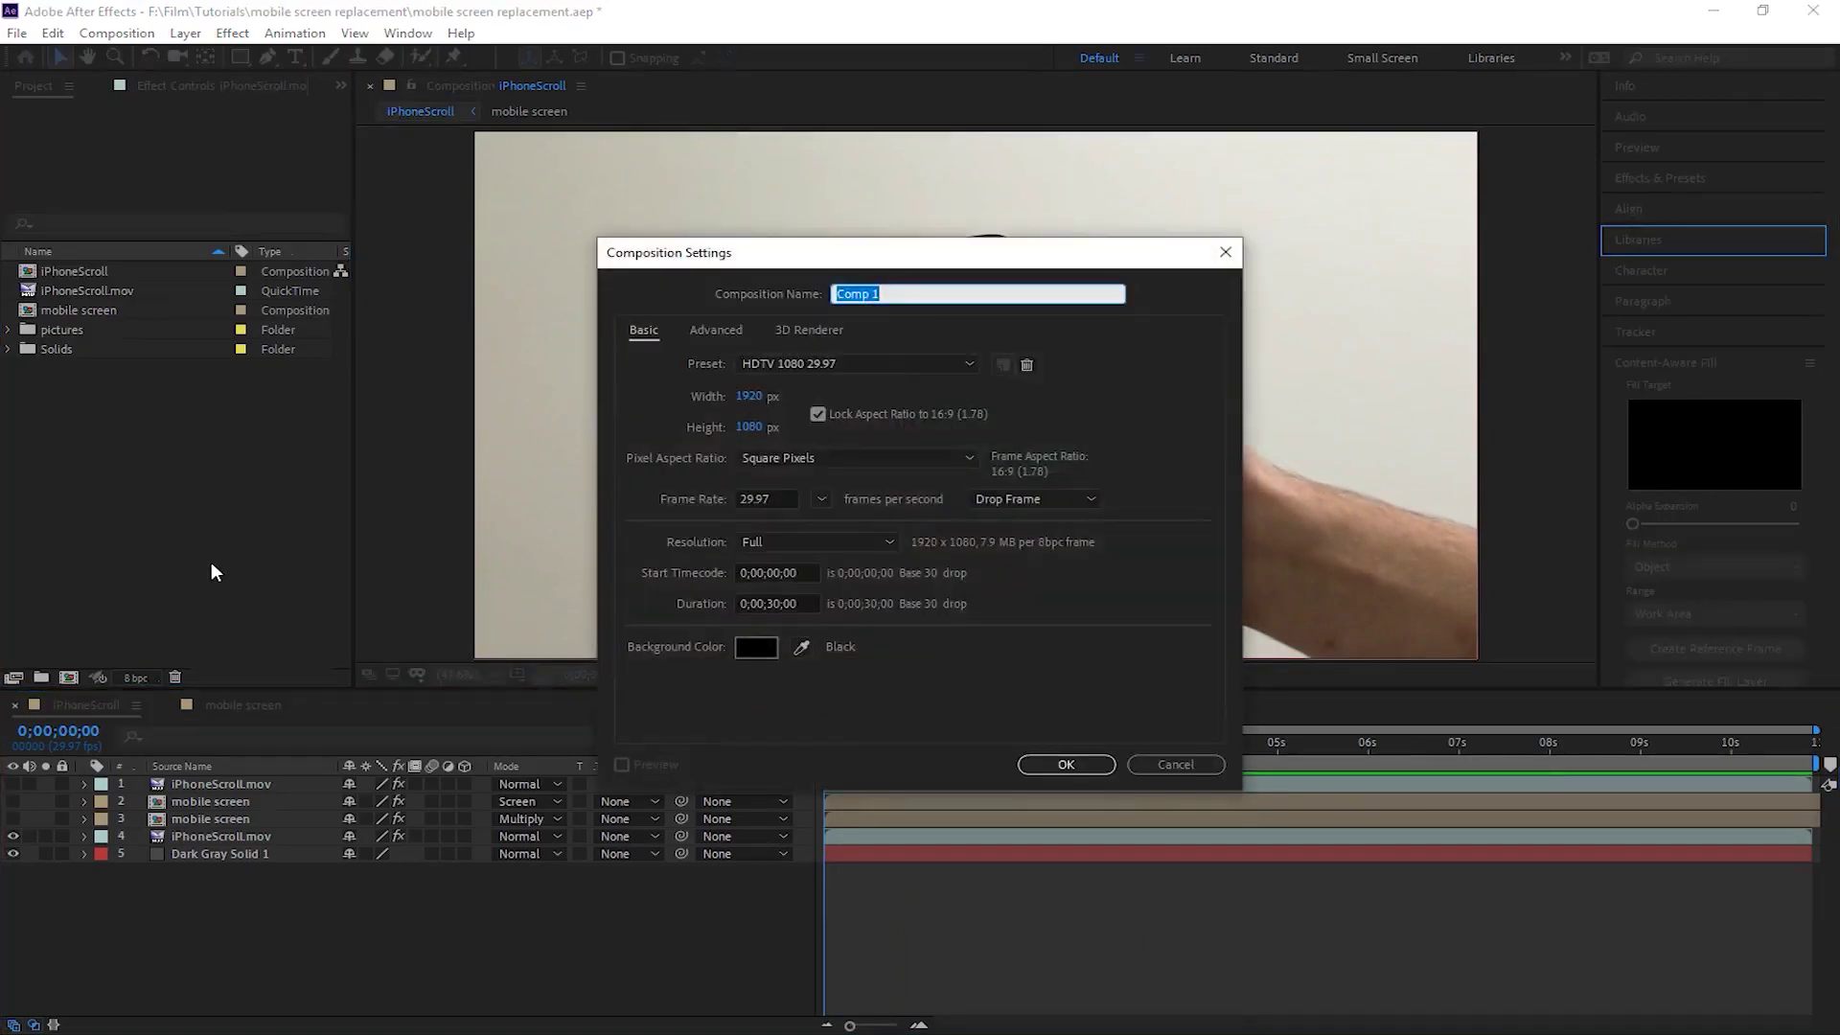
text(Screen Replacement tut)
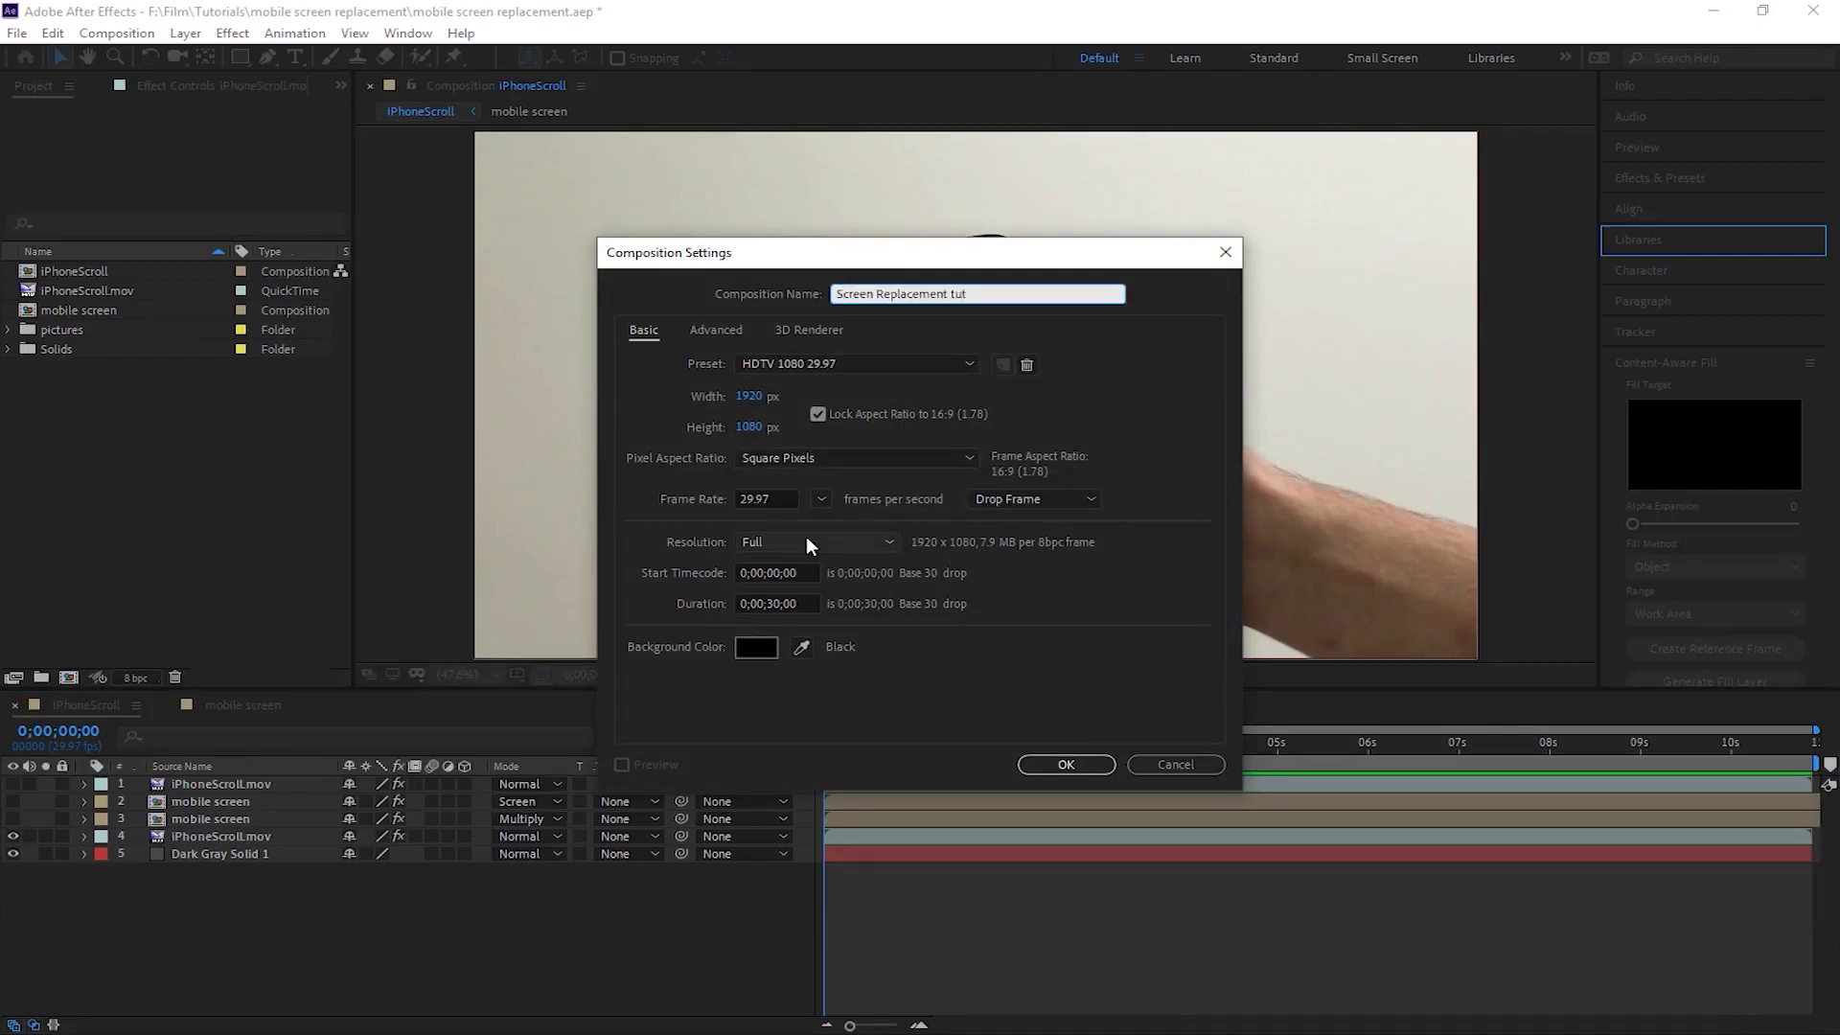
click(1027, 764)
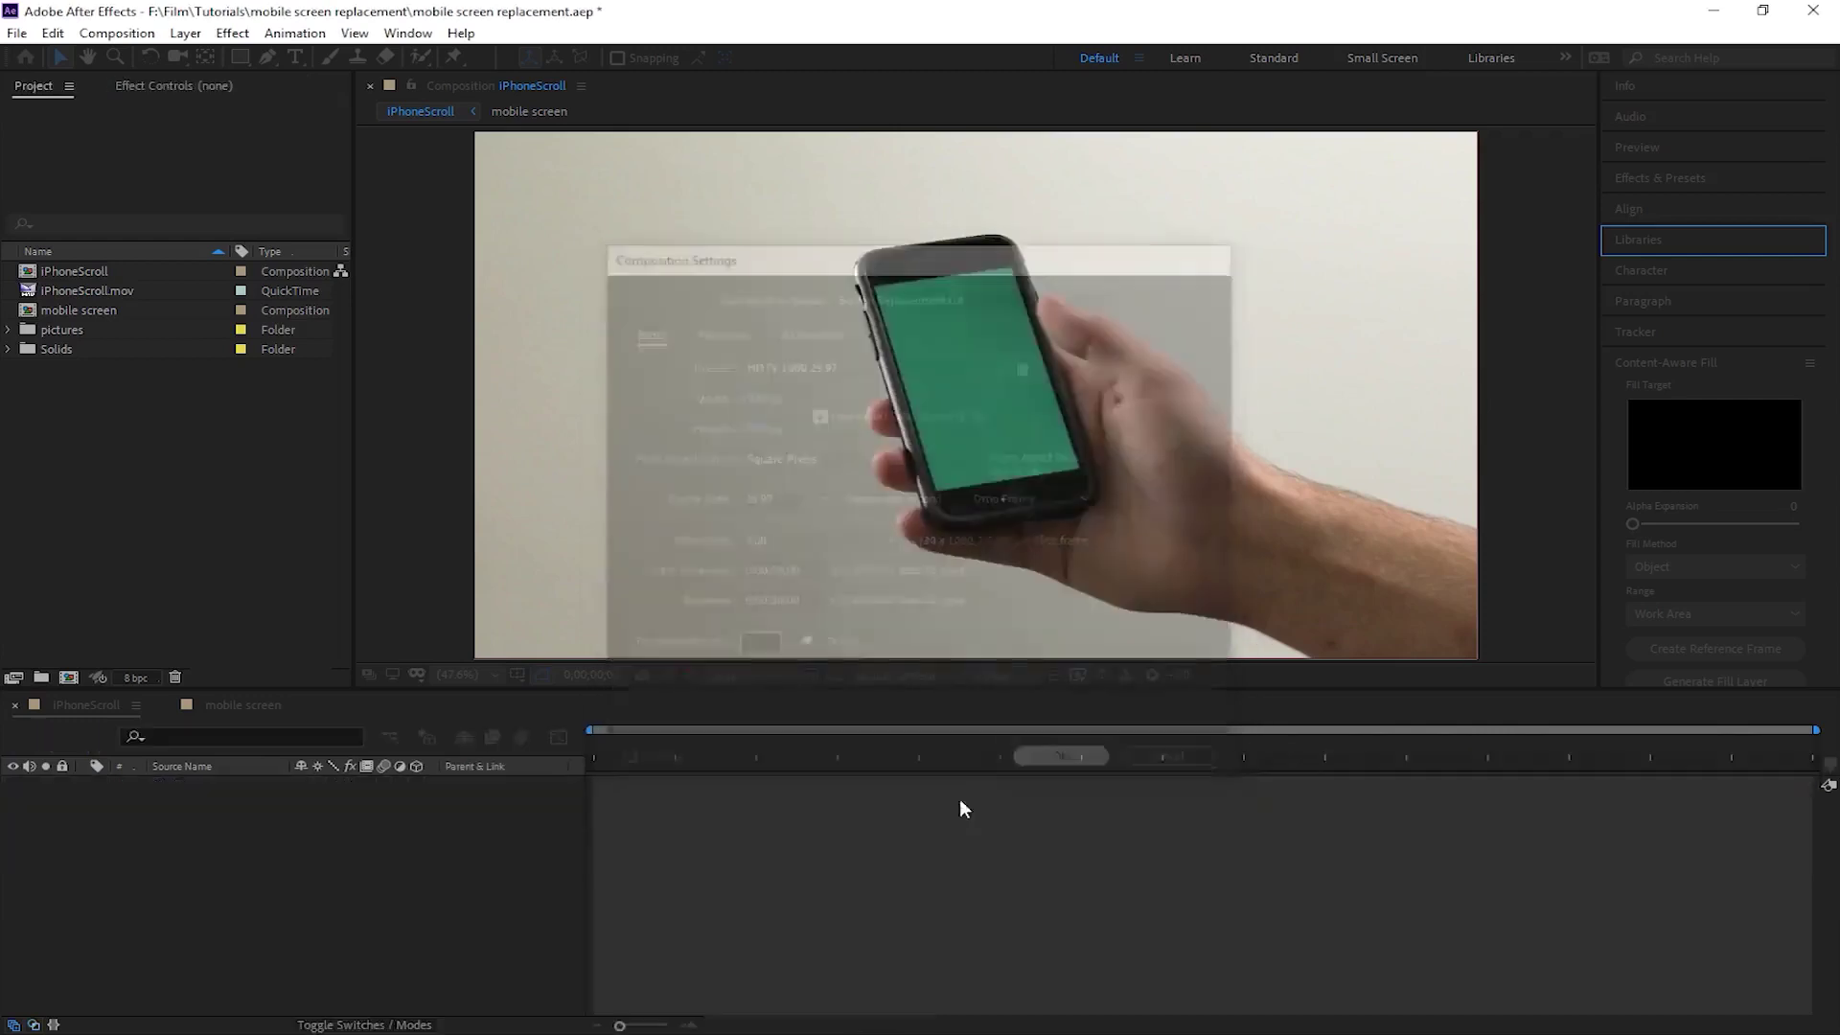
click(143, 514)
click(67, 287)
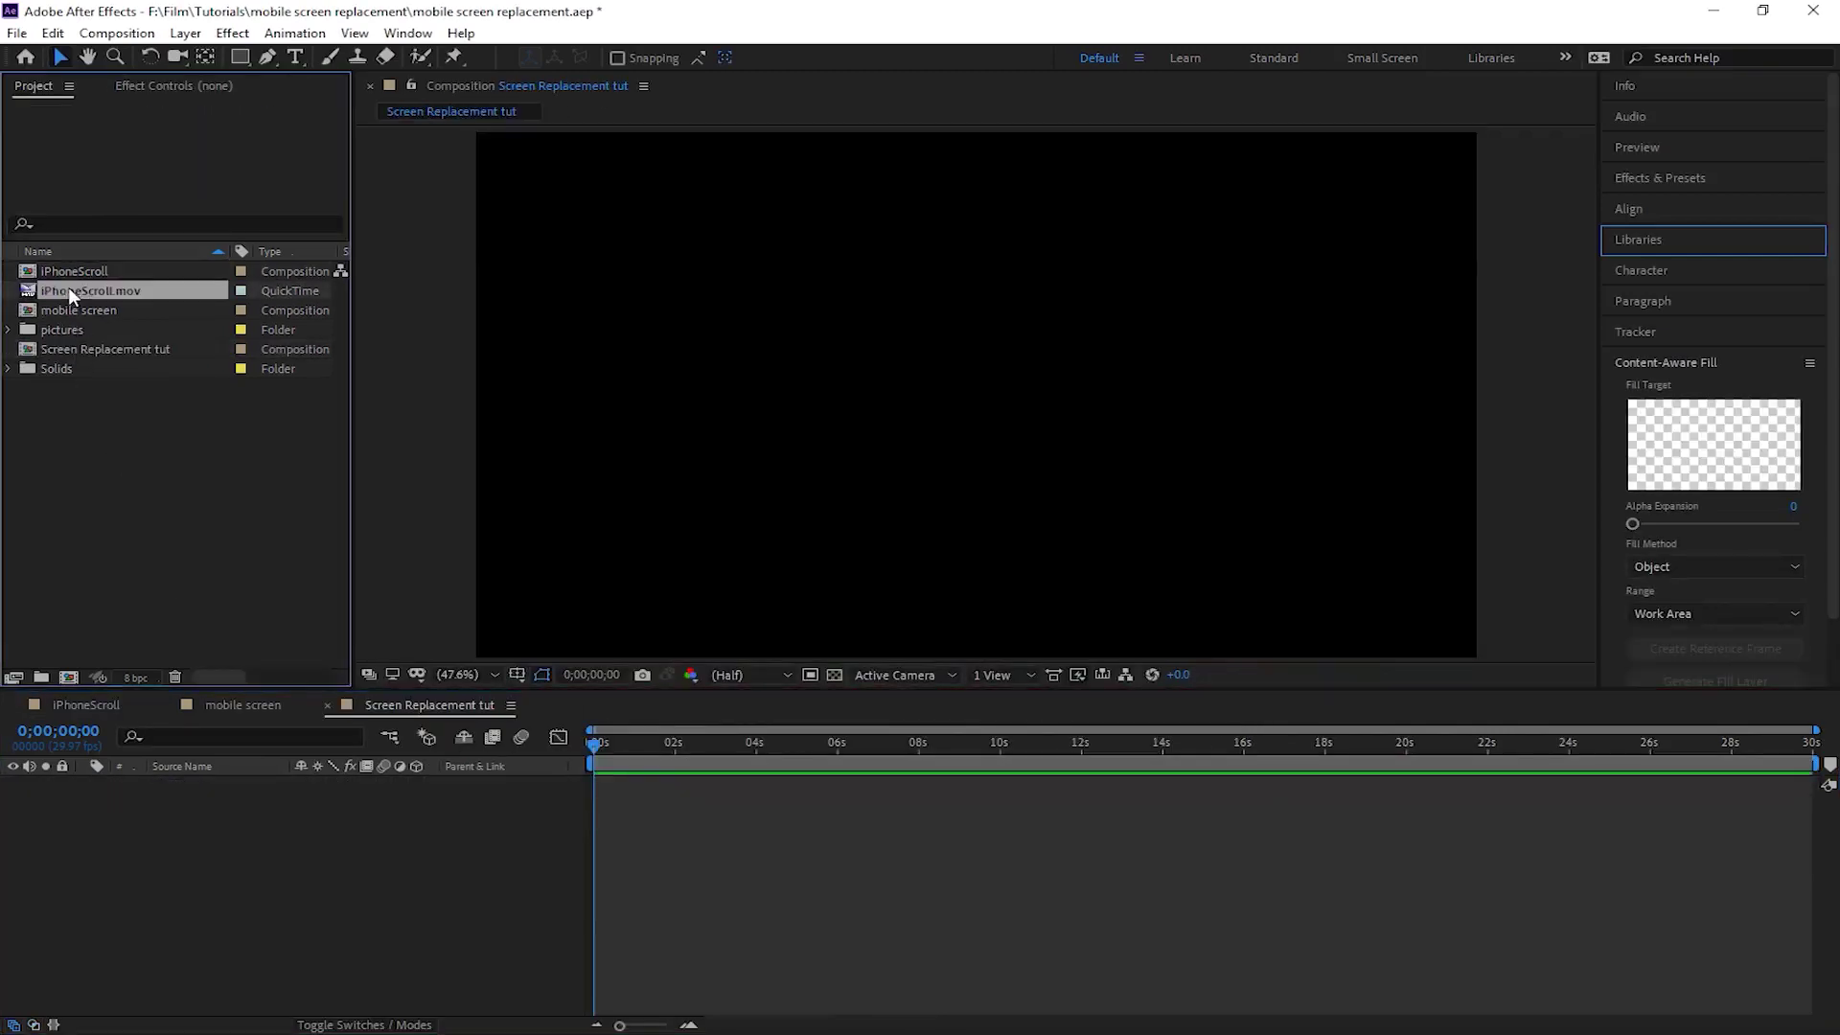
Step: Add iPhoneScroll.mov to the new composition and move the playhead to 3;00
drag(67, 287, 89, 824)
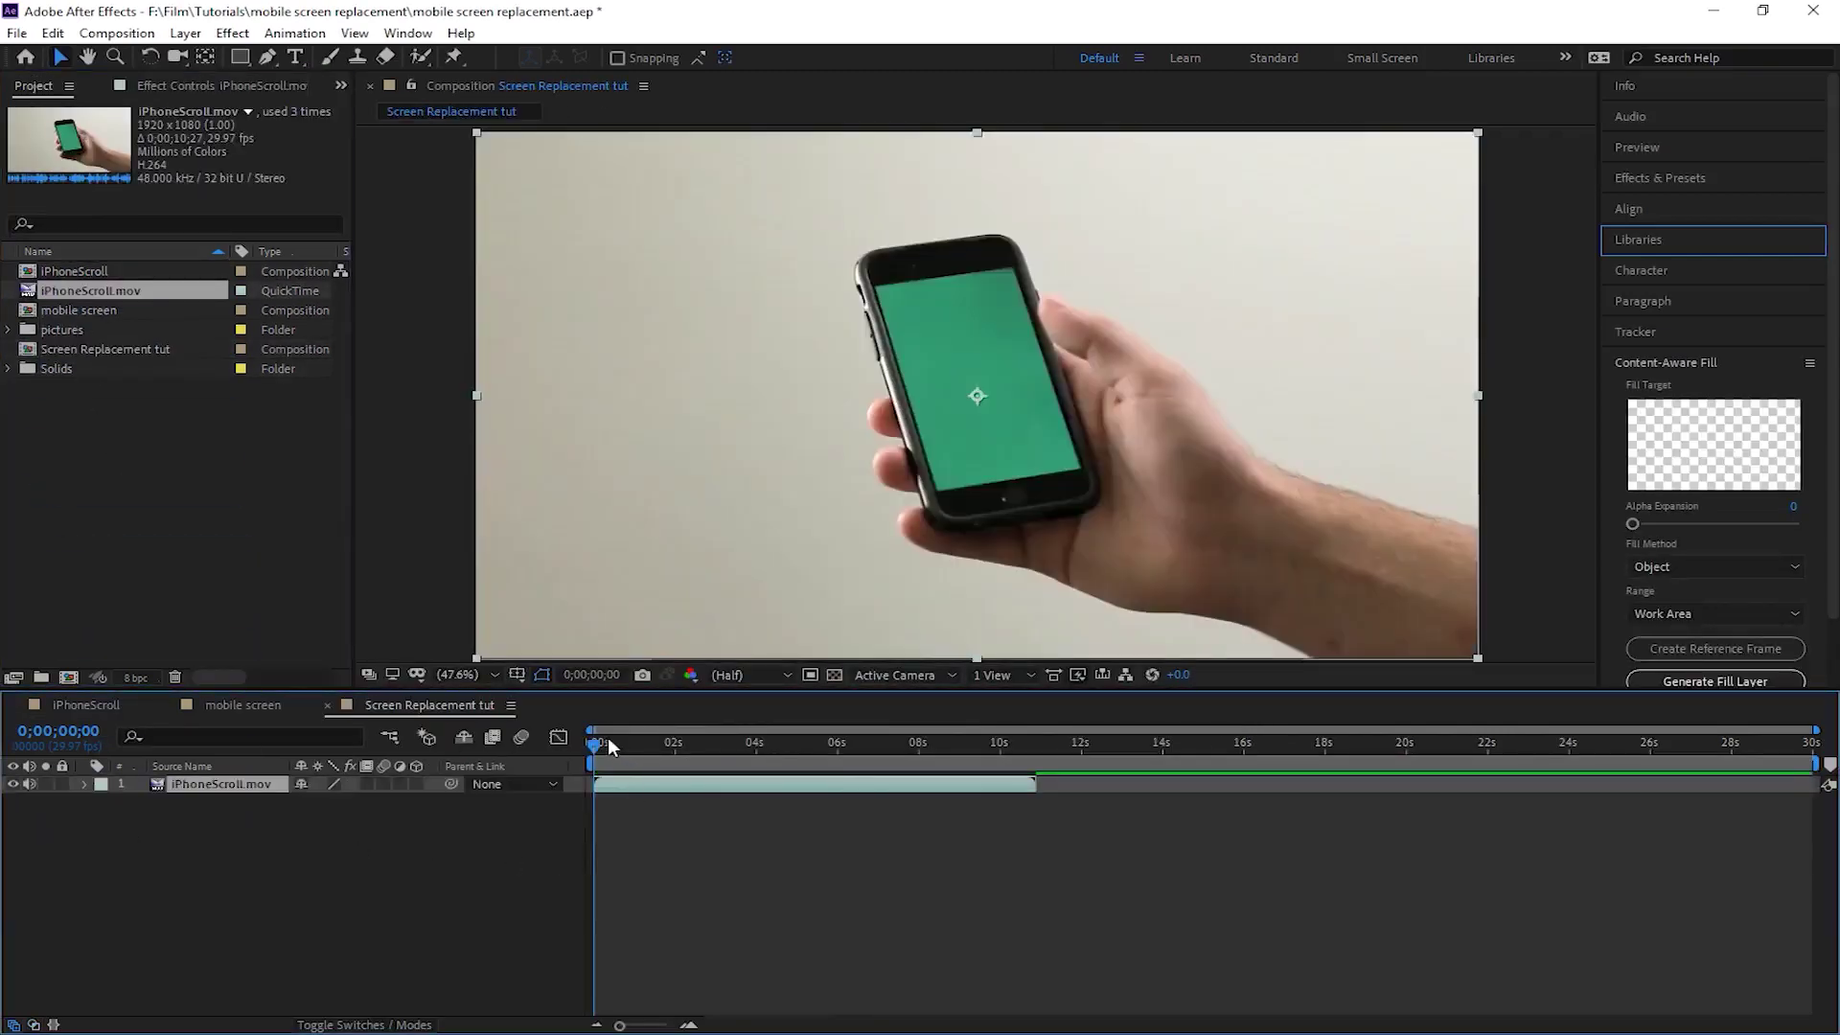
drag(607, 743, 849, 759)
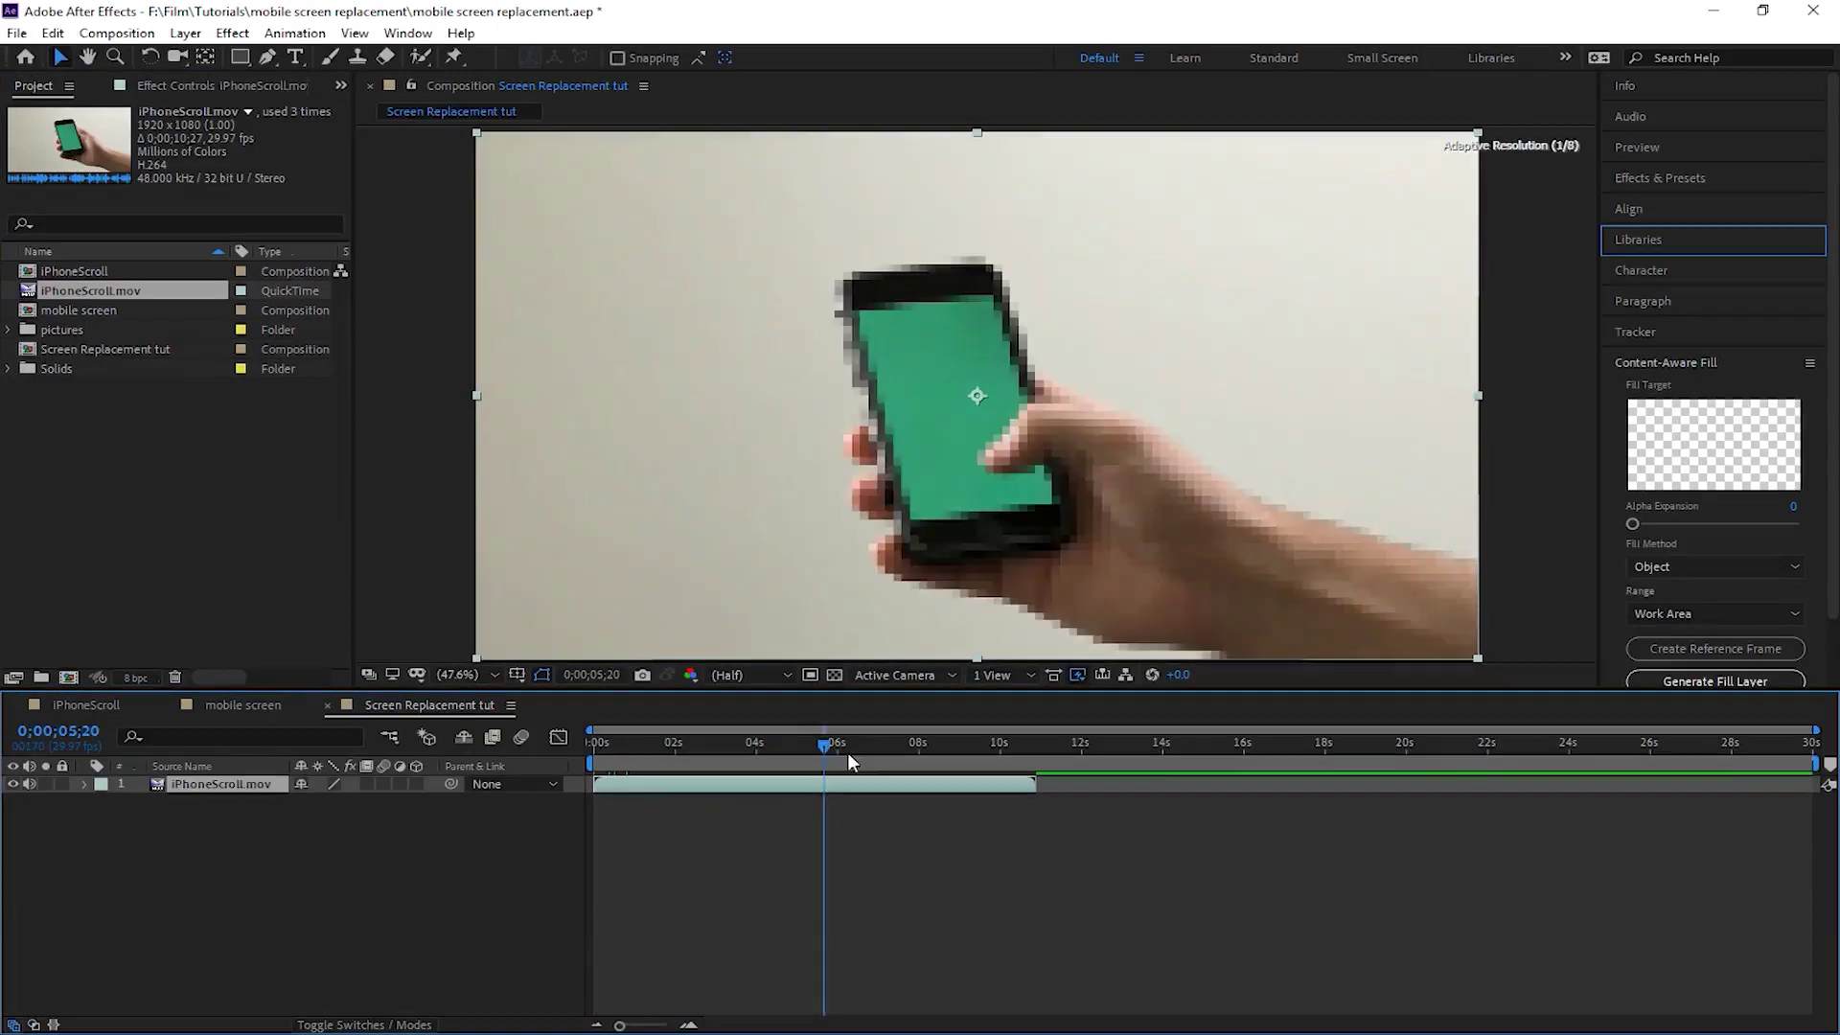
drag(849, 759, 715, 757)
alt+scroll(678, 838, up, 2)
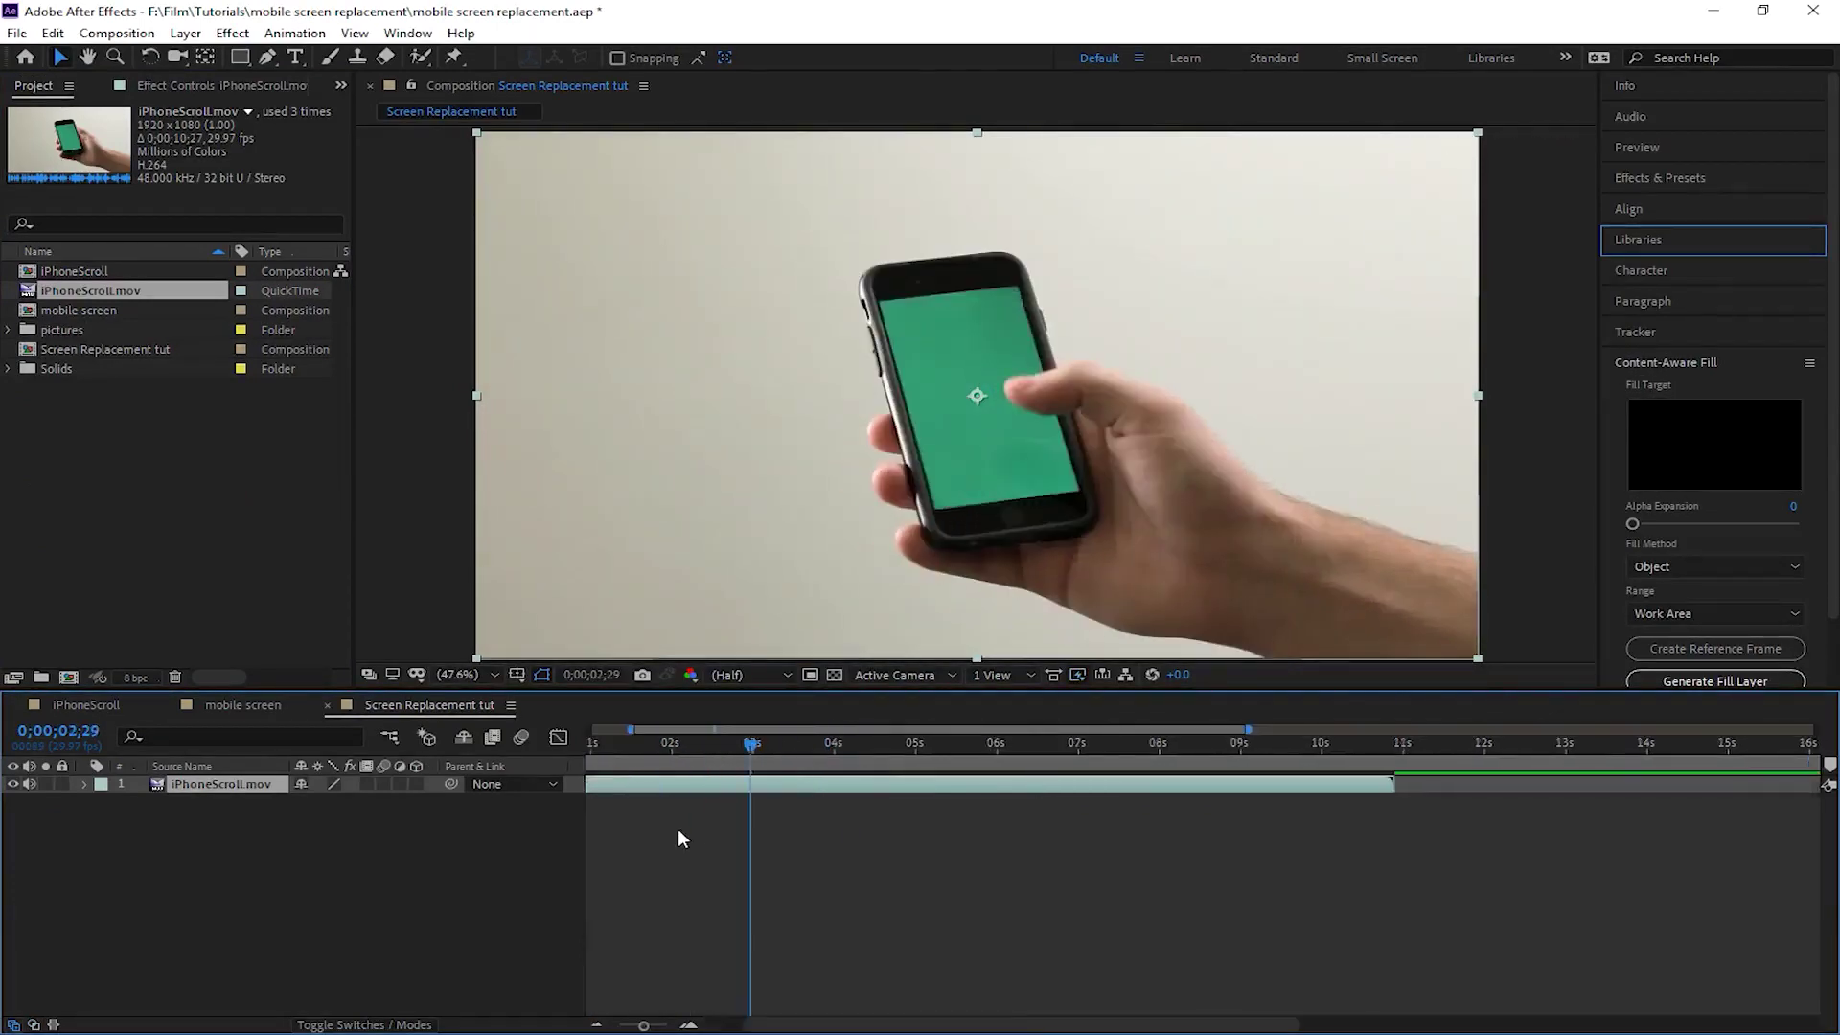
alt+scroll(677, 830, up, 2)
alt+scroll(719, 832, up, 2)
drag(674, 755, 1236, 786)
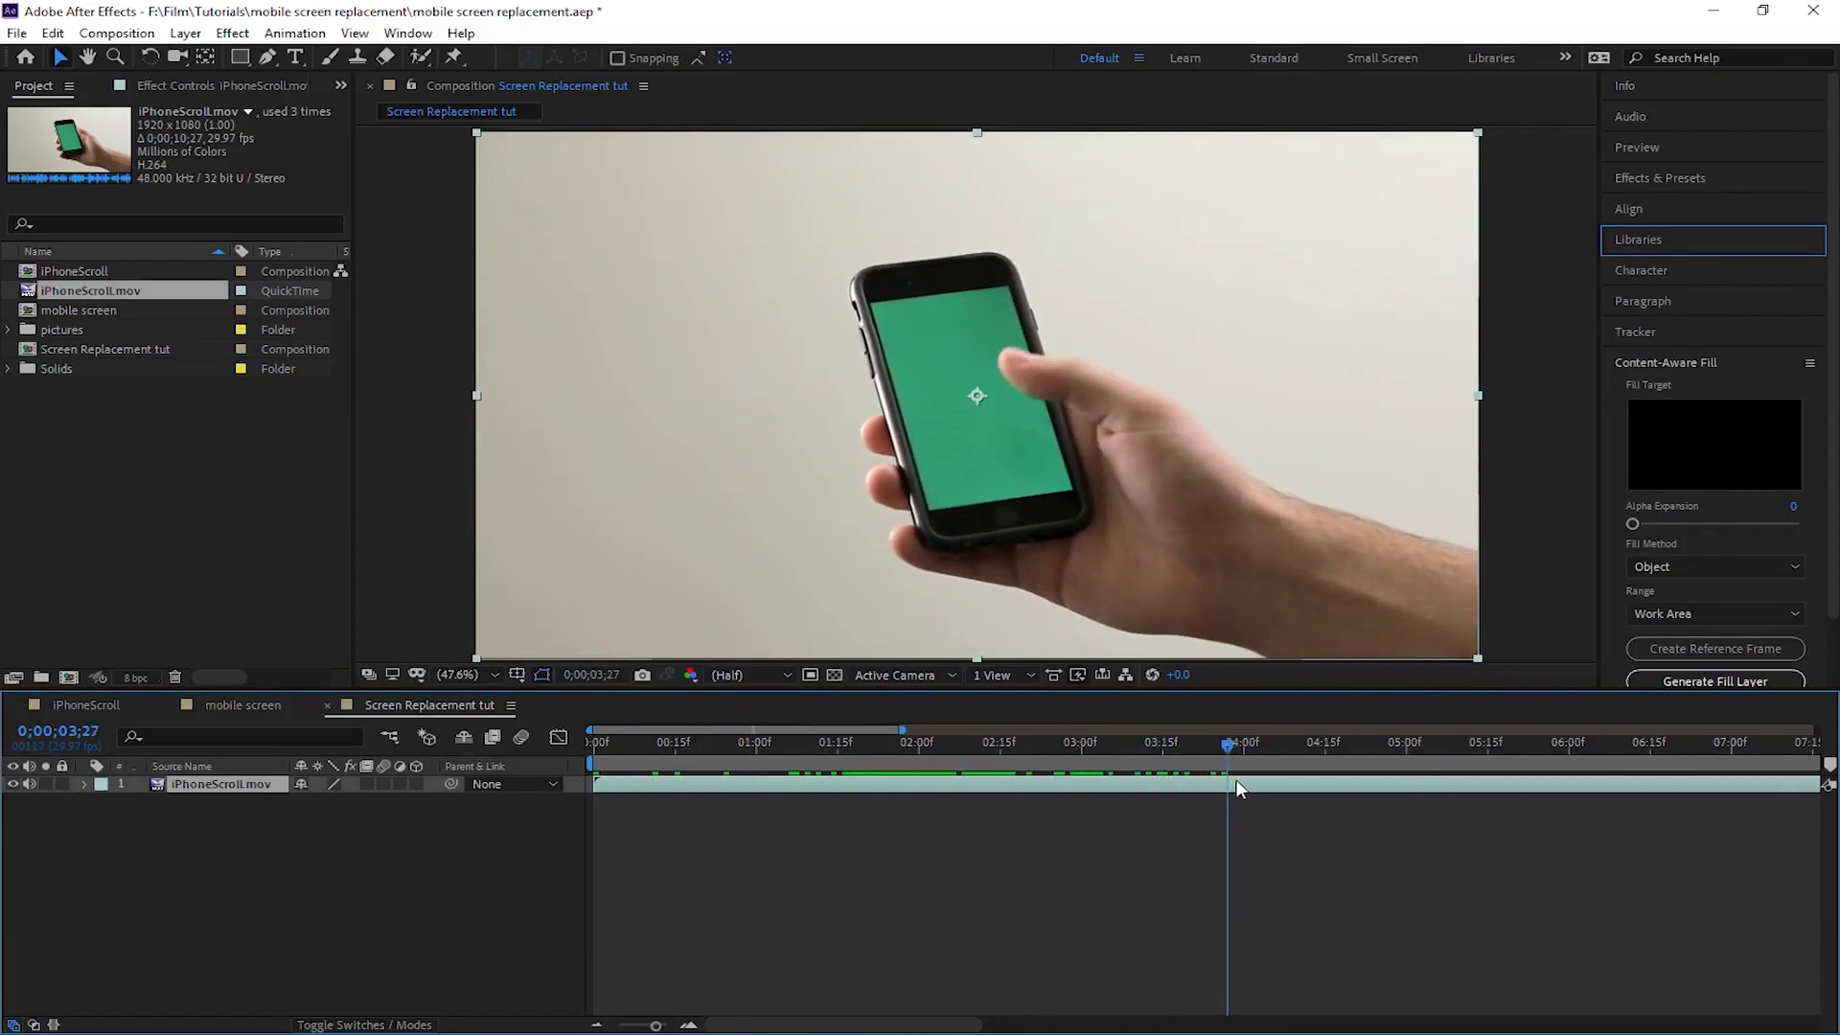
drag(1236, 785, 1083, 799)
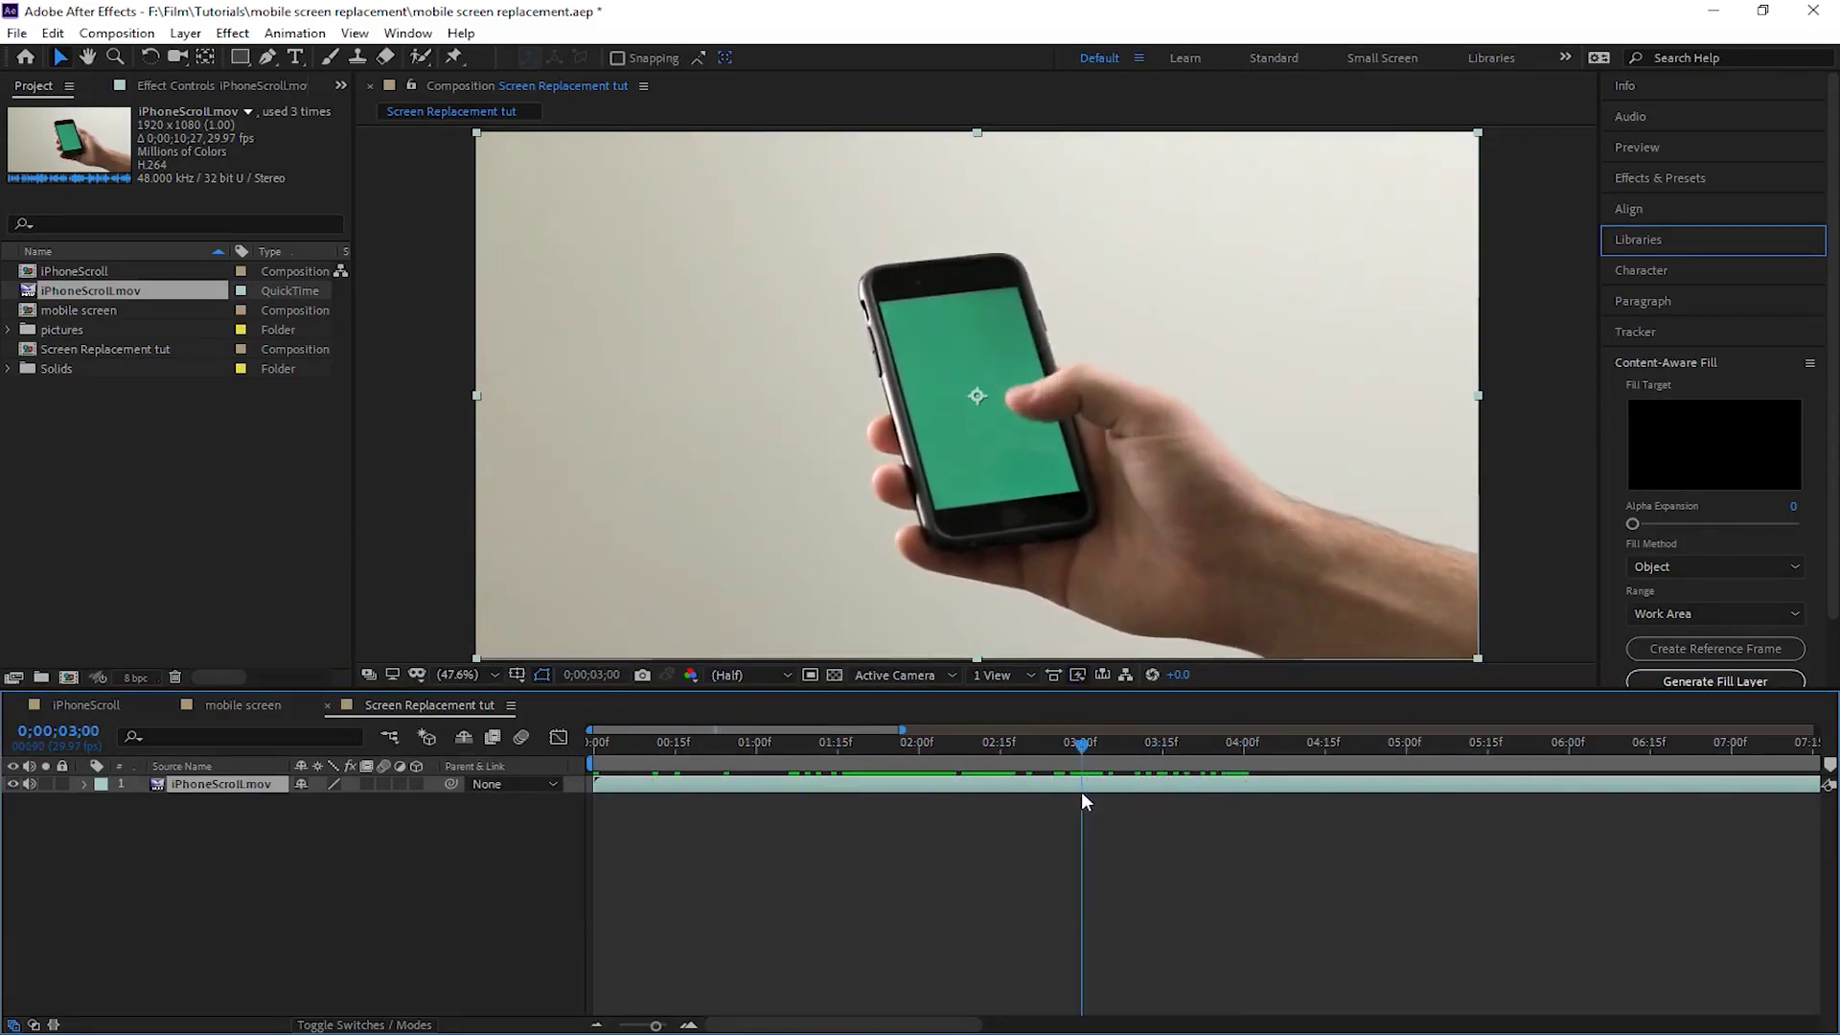
Step: Trim the composition to a 3-second work area and preview the clip
key(n)
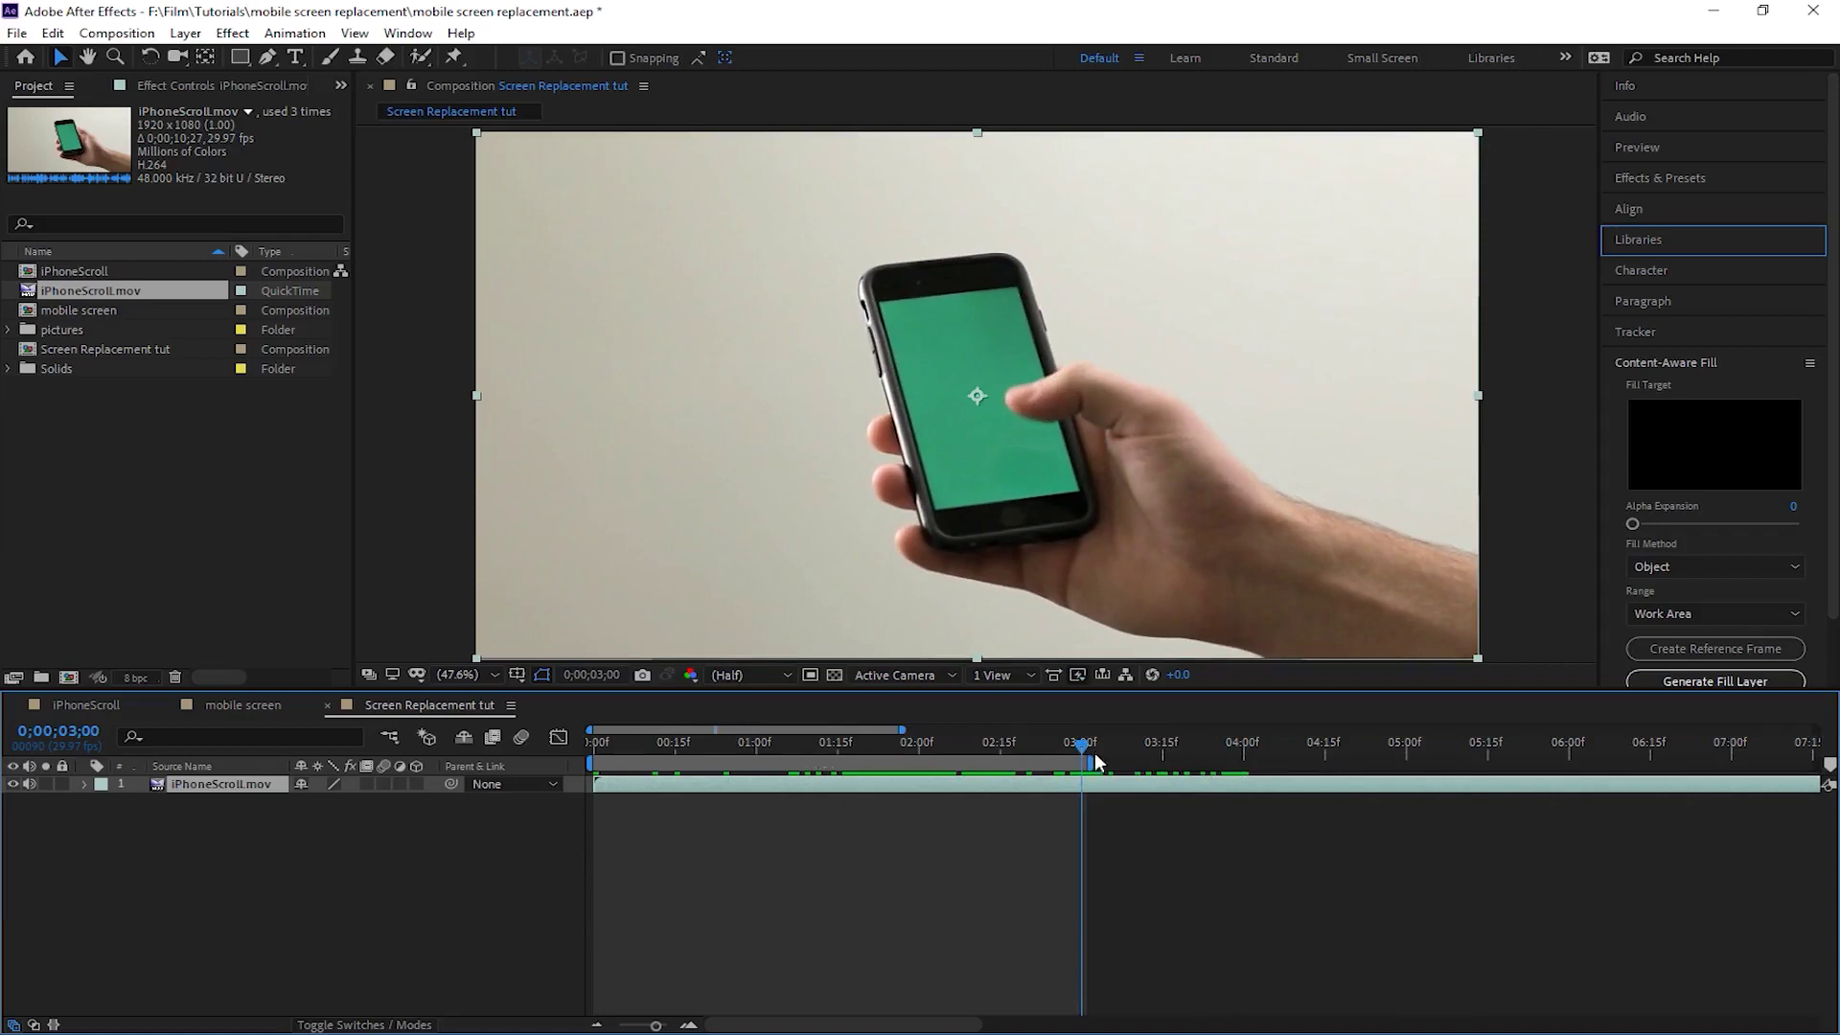
right_click(790, 767)
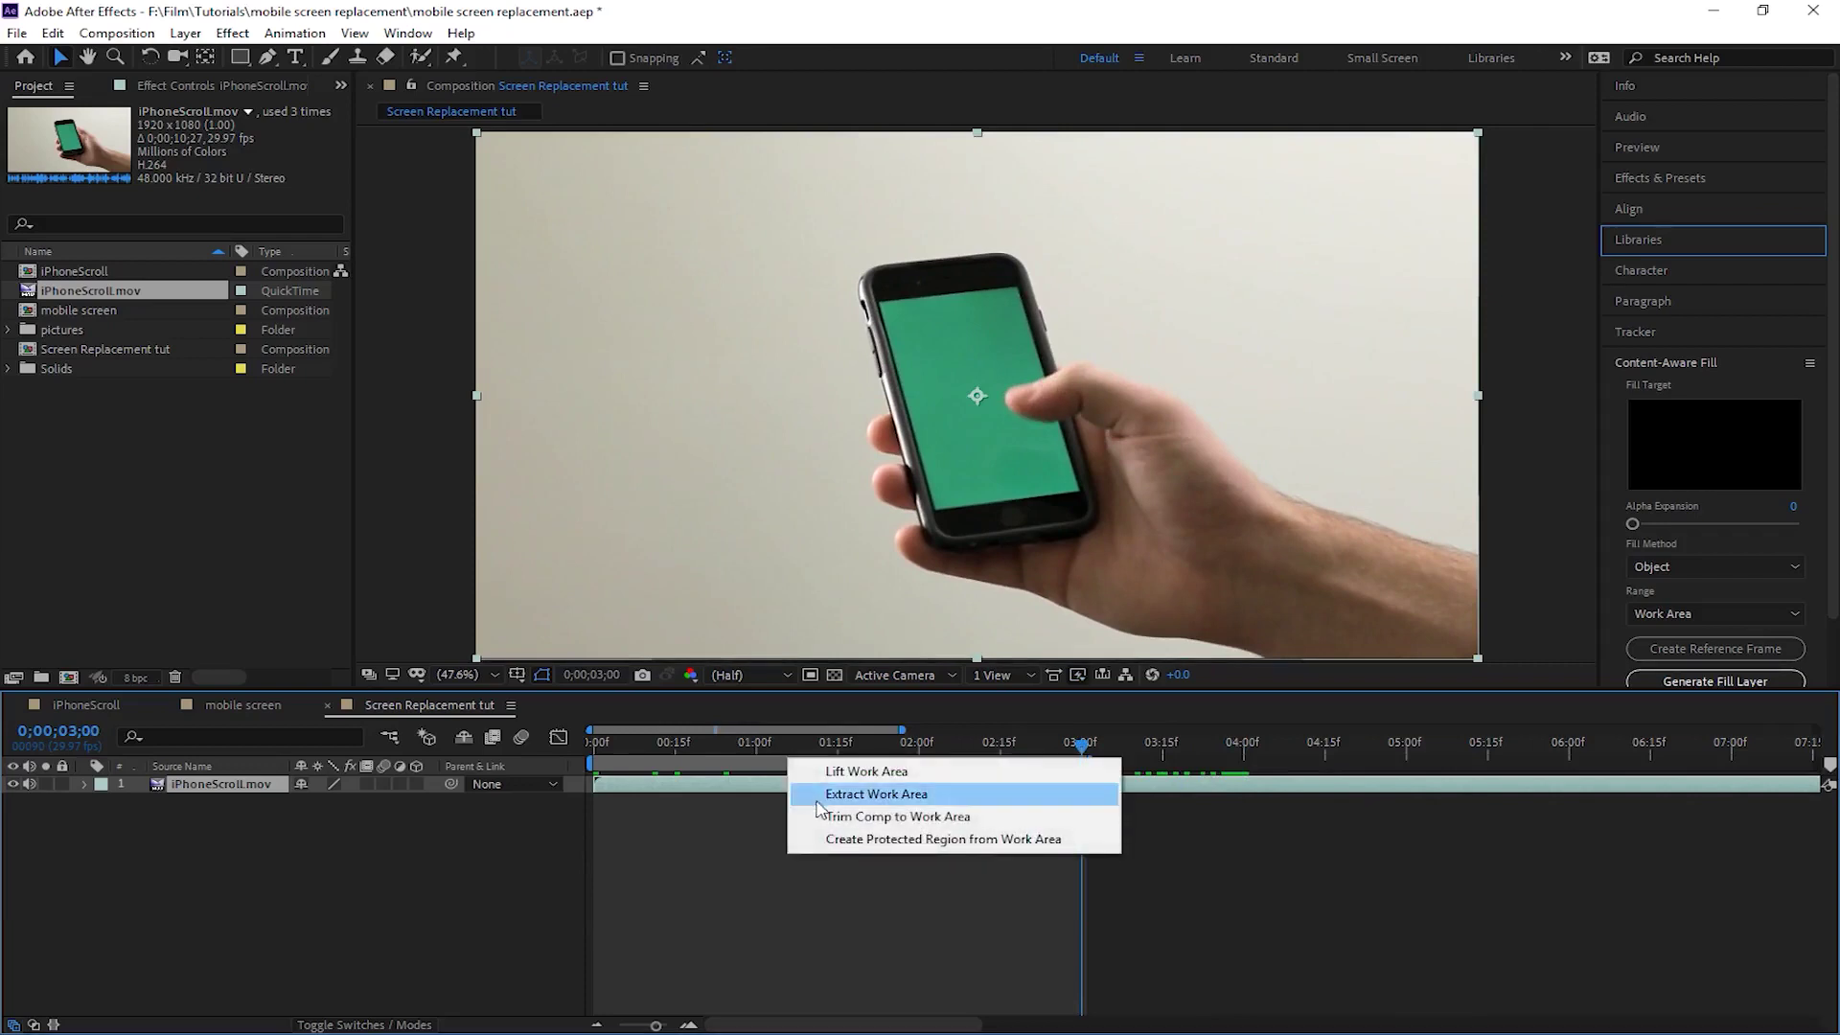
click(917, 817)
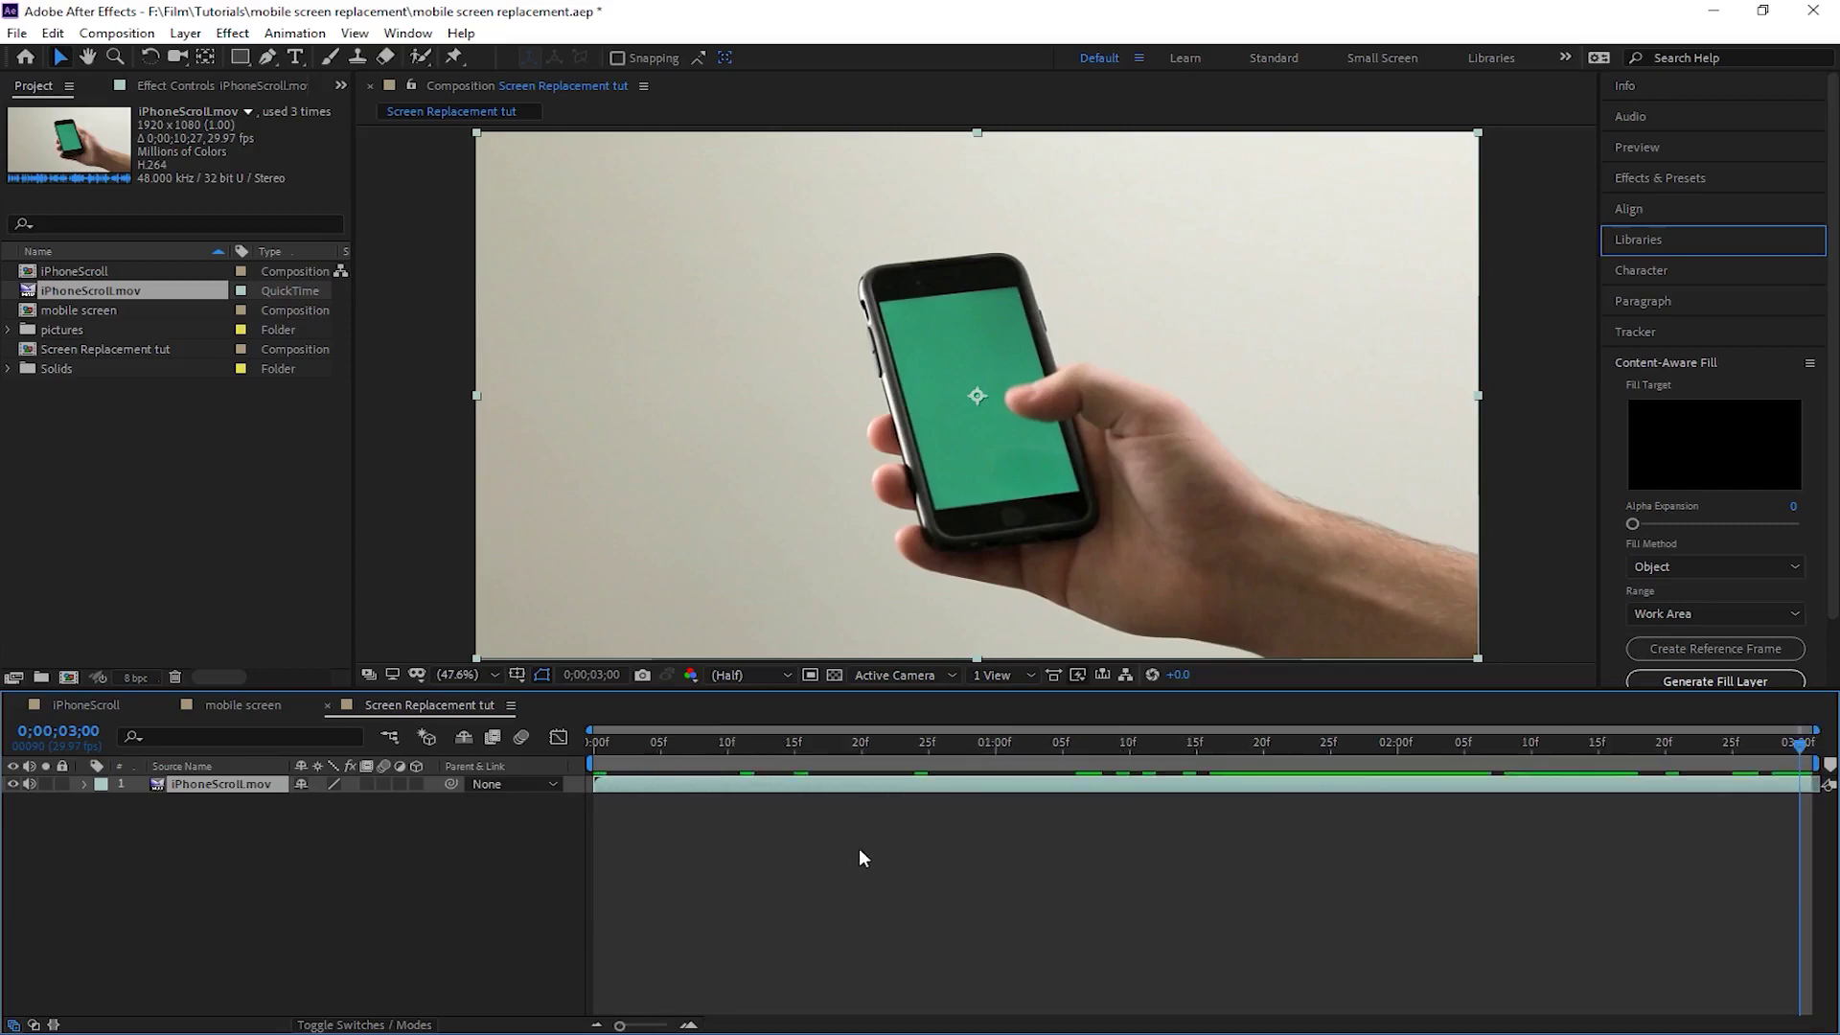
key(space)
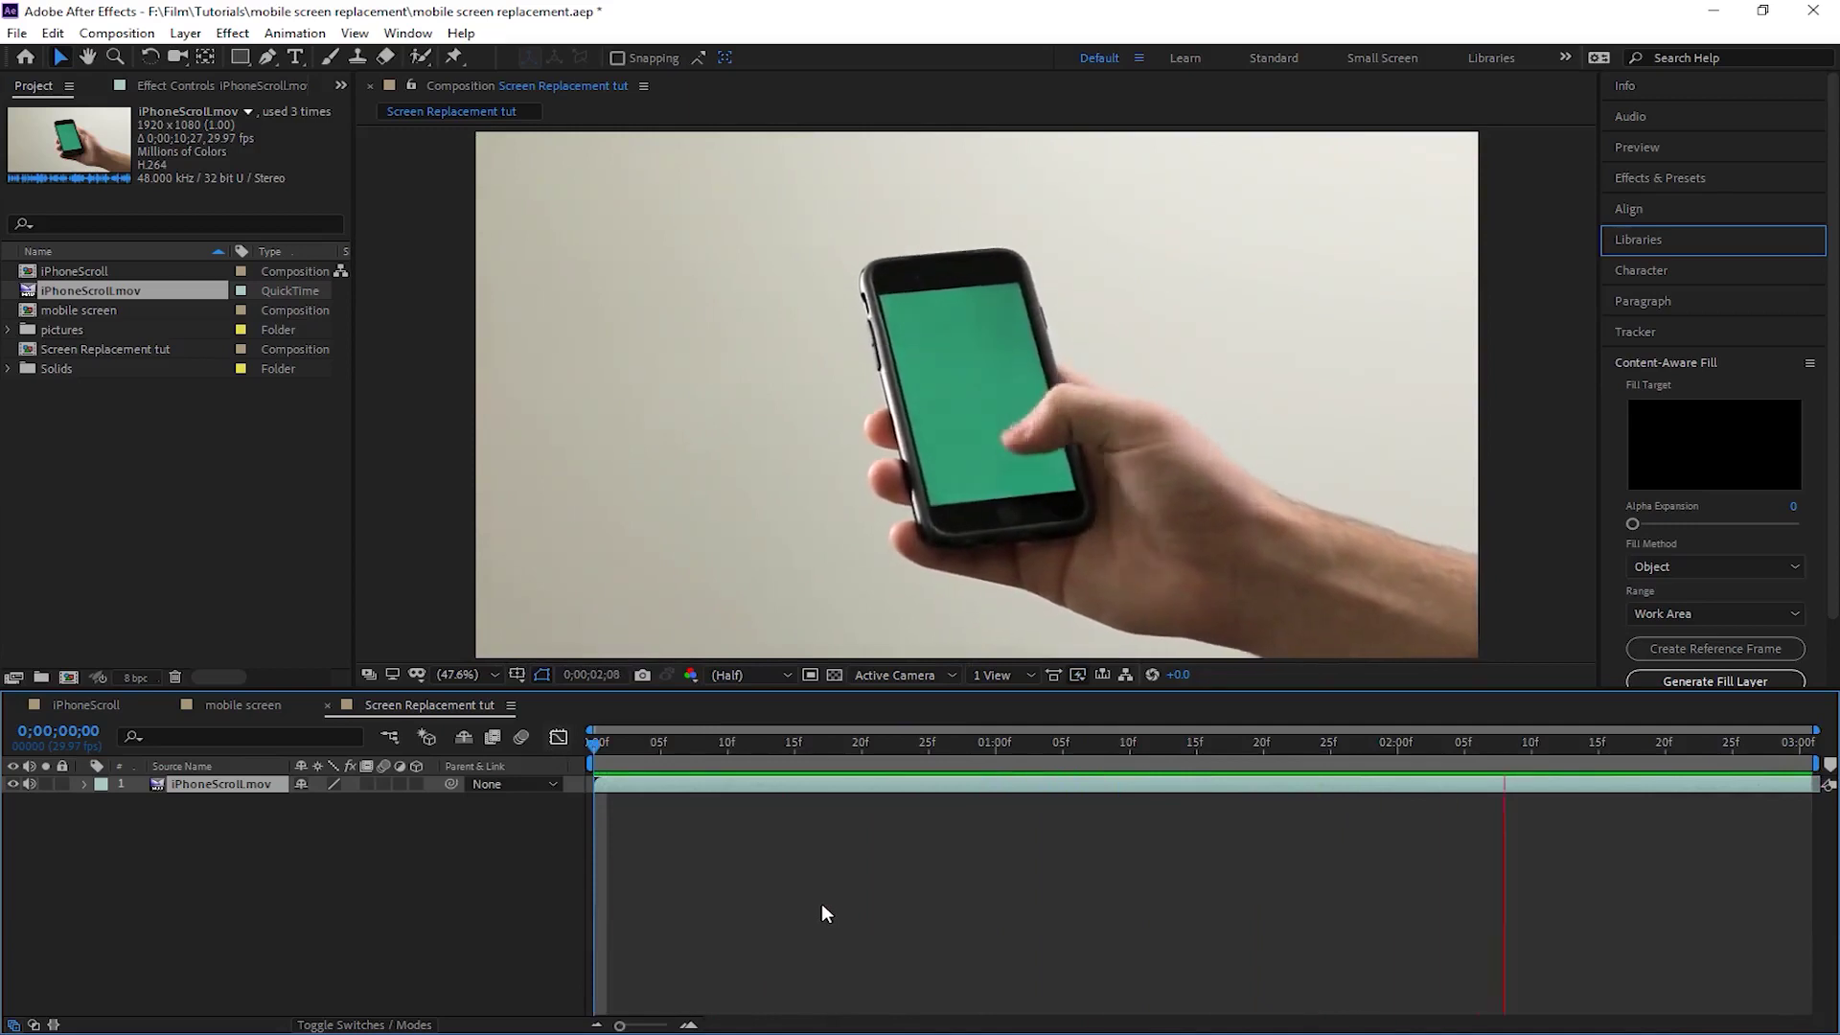
key(space)
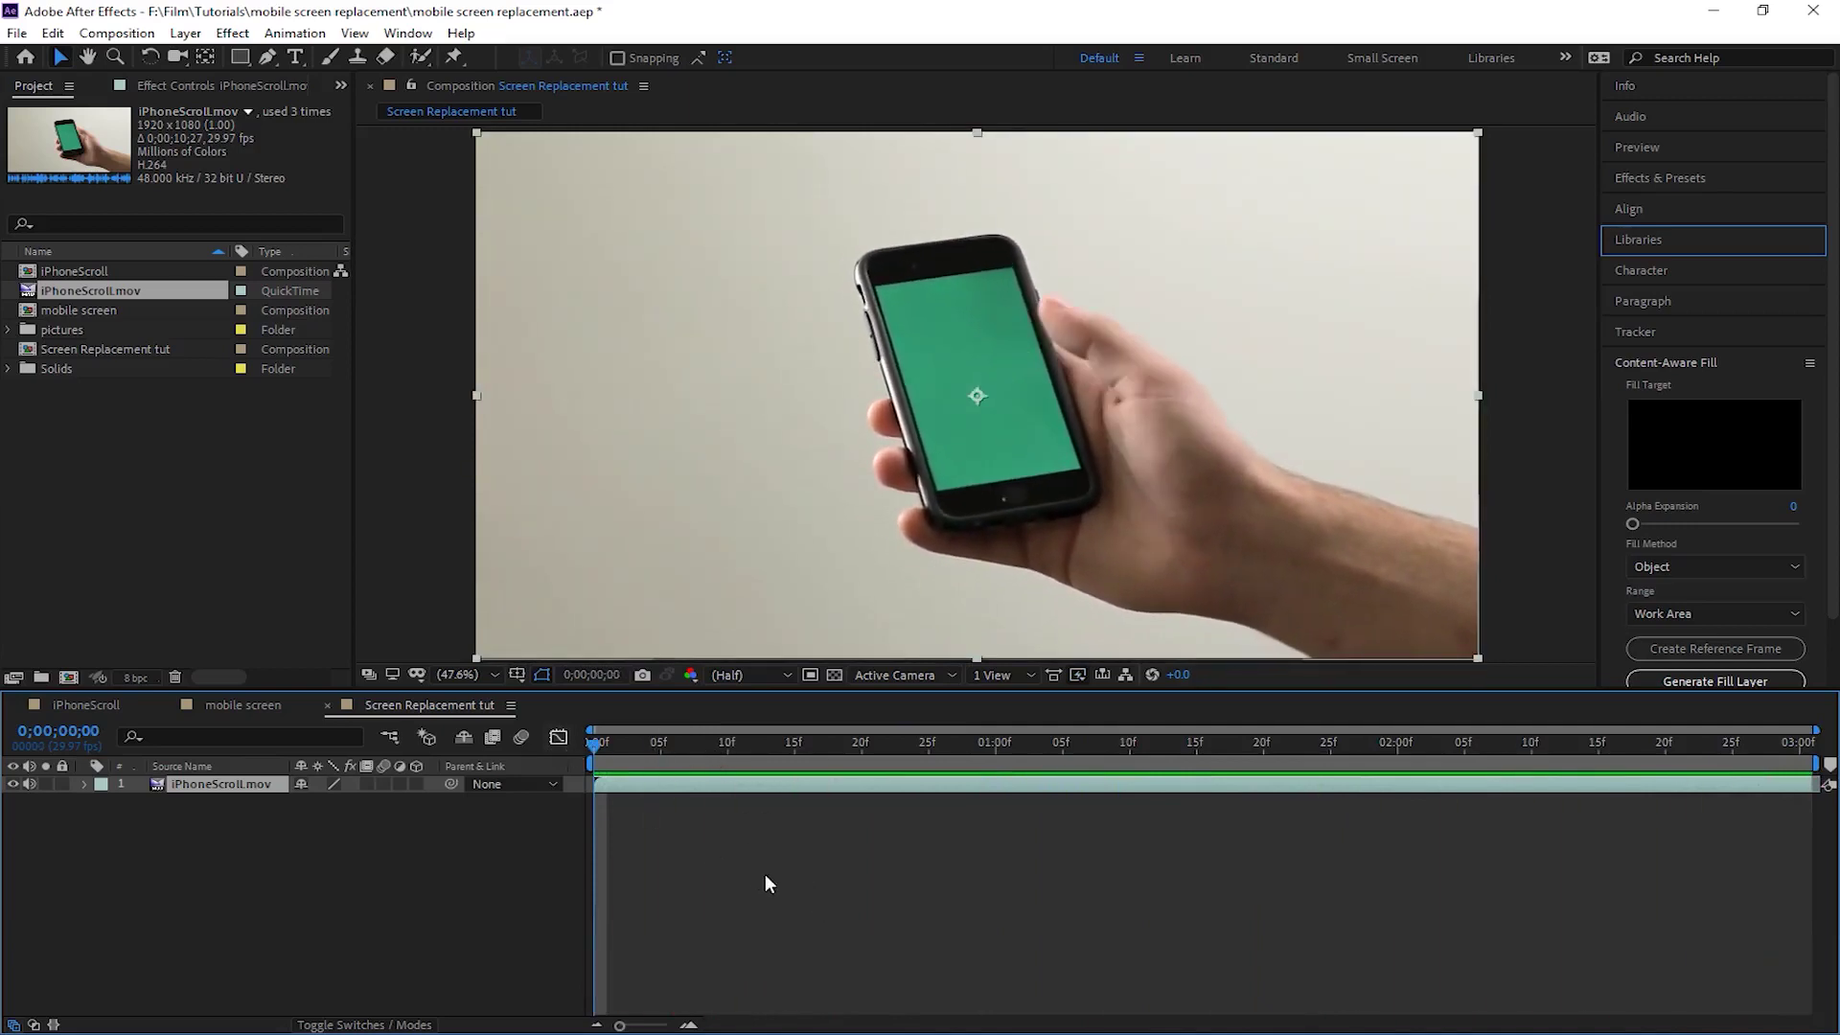
click(753, 879)
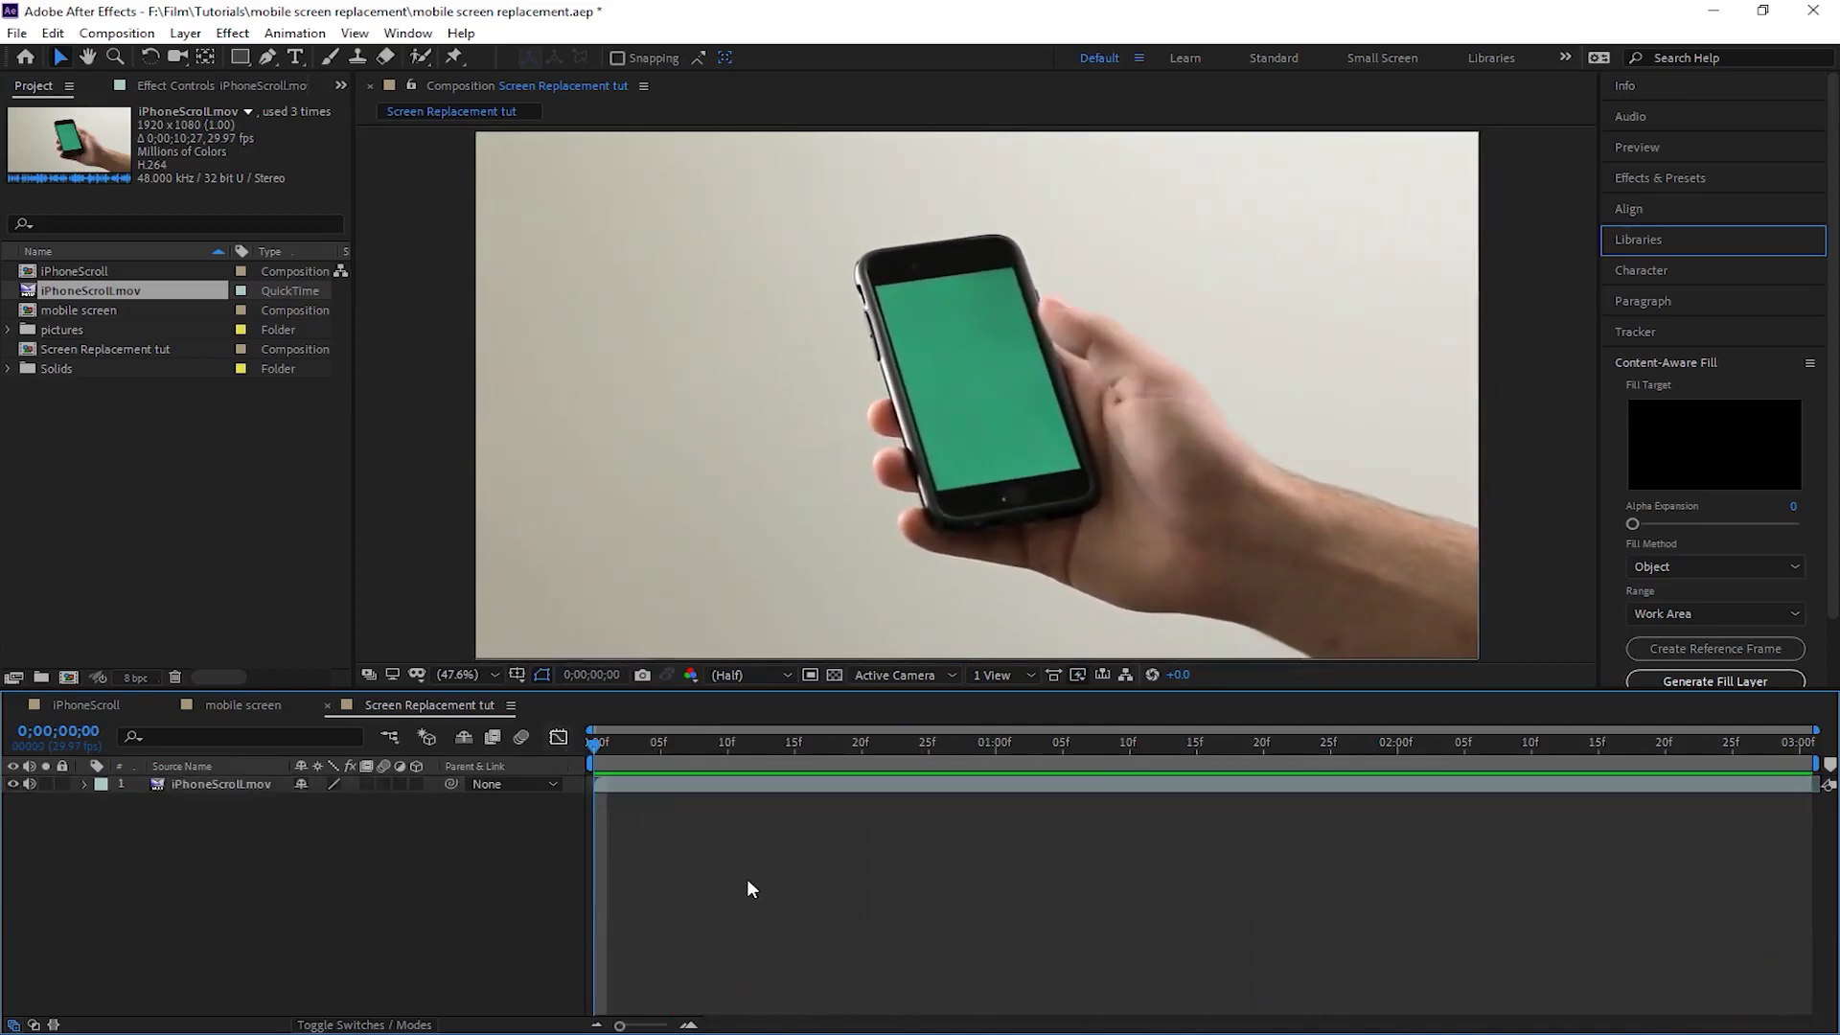
click(184, 786)
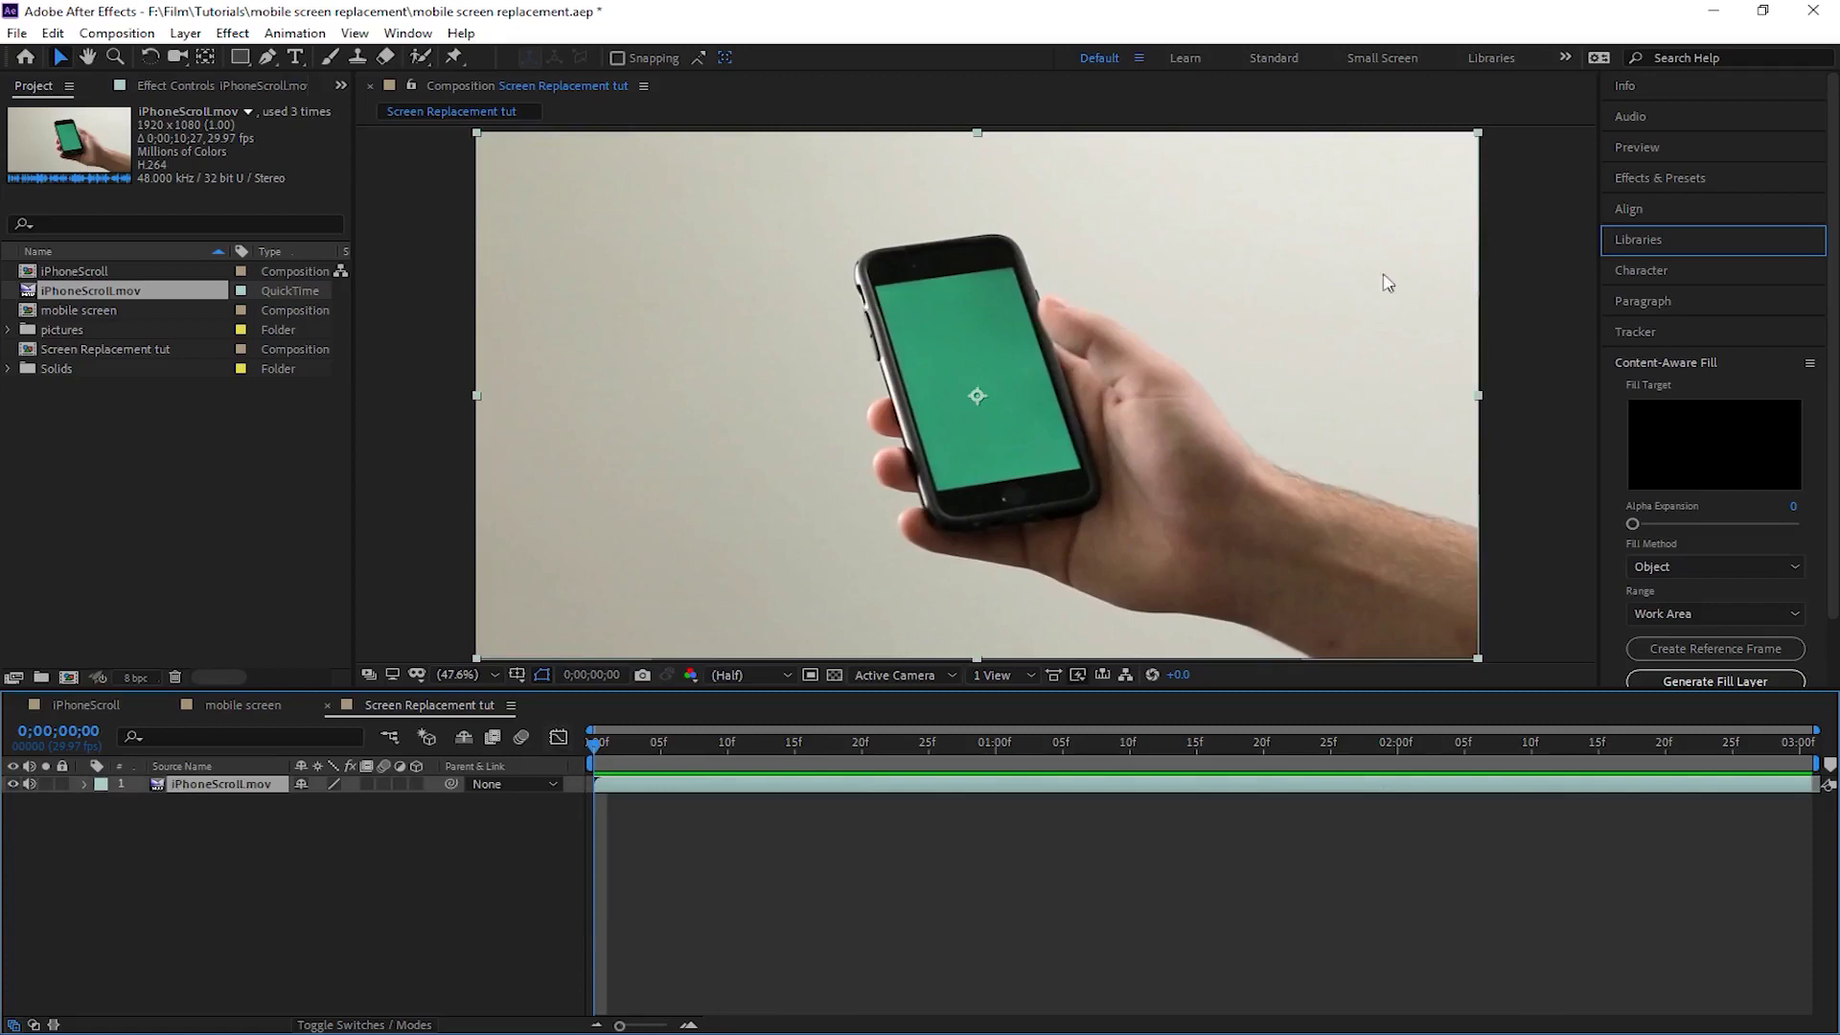
click(1703, 177)
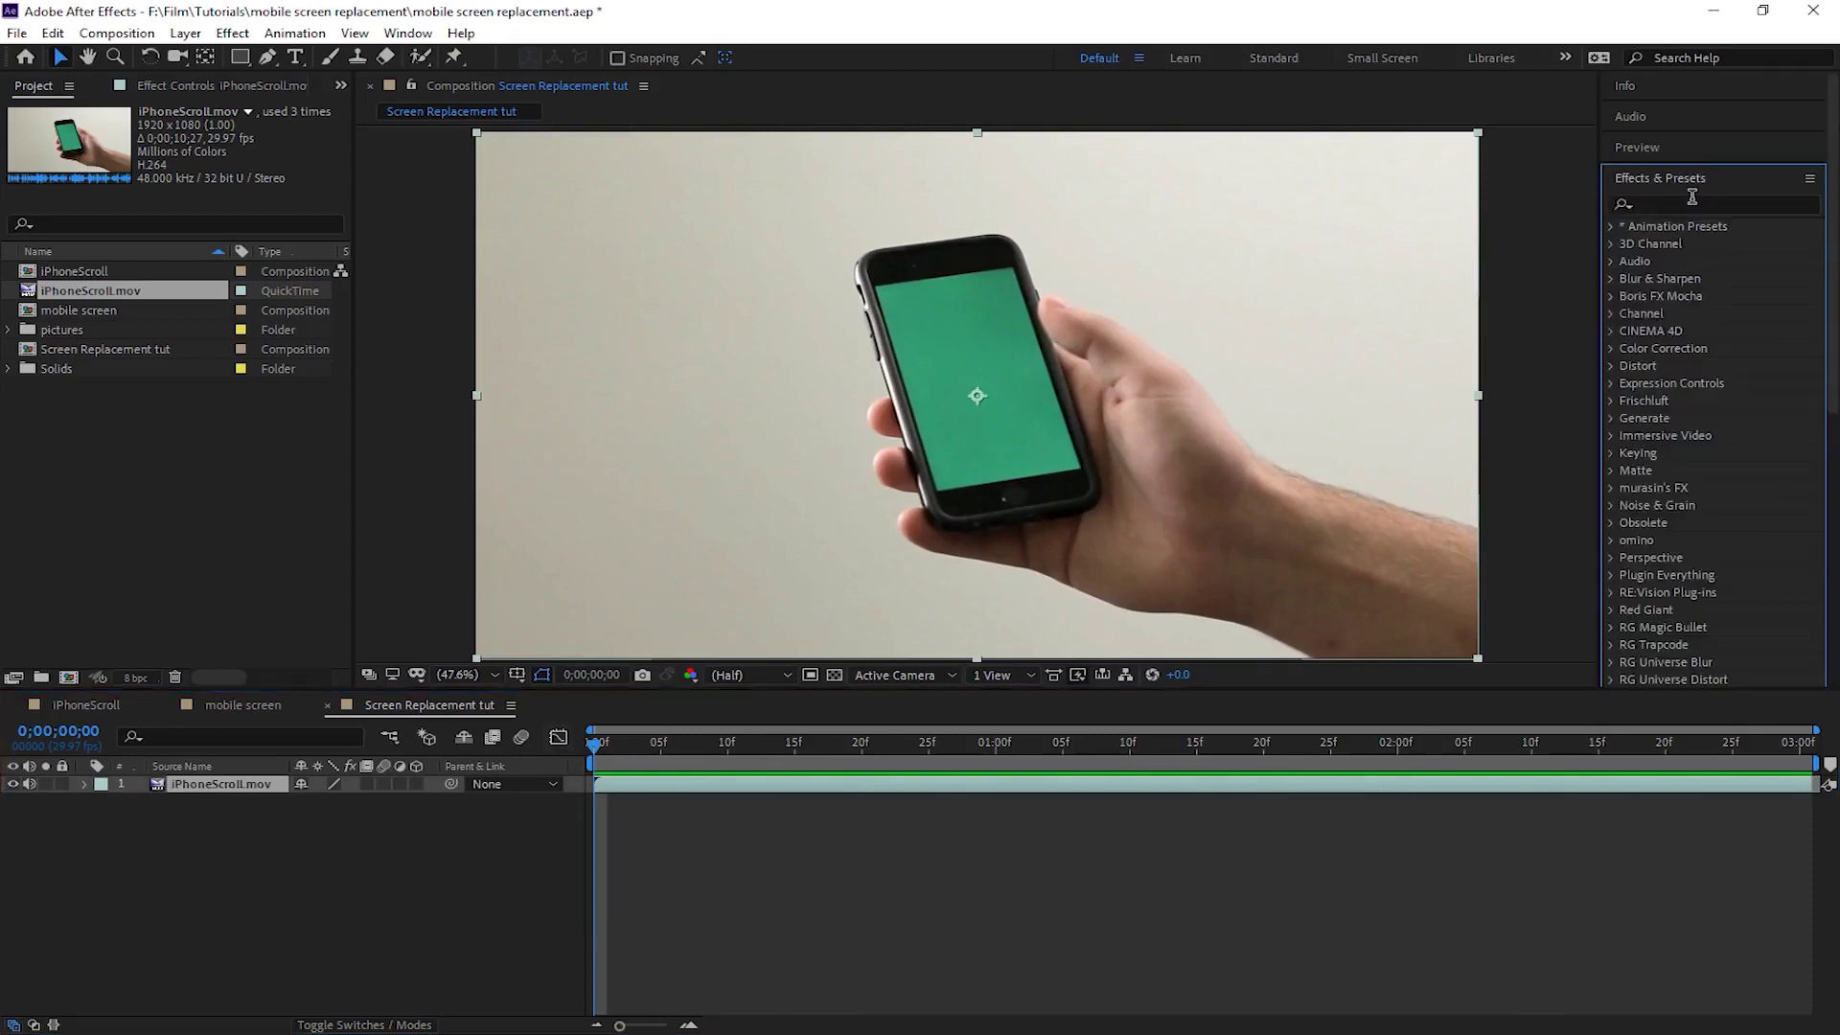
Step: Apply Keylight (1.2) to iPhoneScroll.mov, sampling the green phone screen as Screen Colour
click(1692, 202)
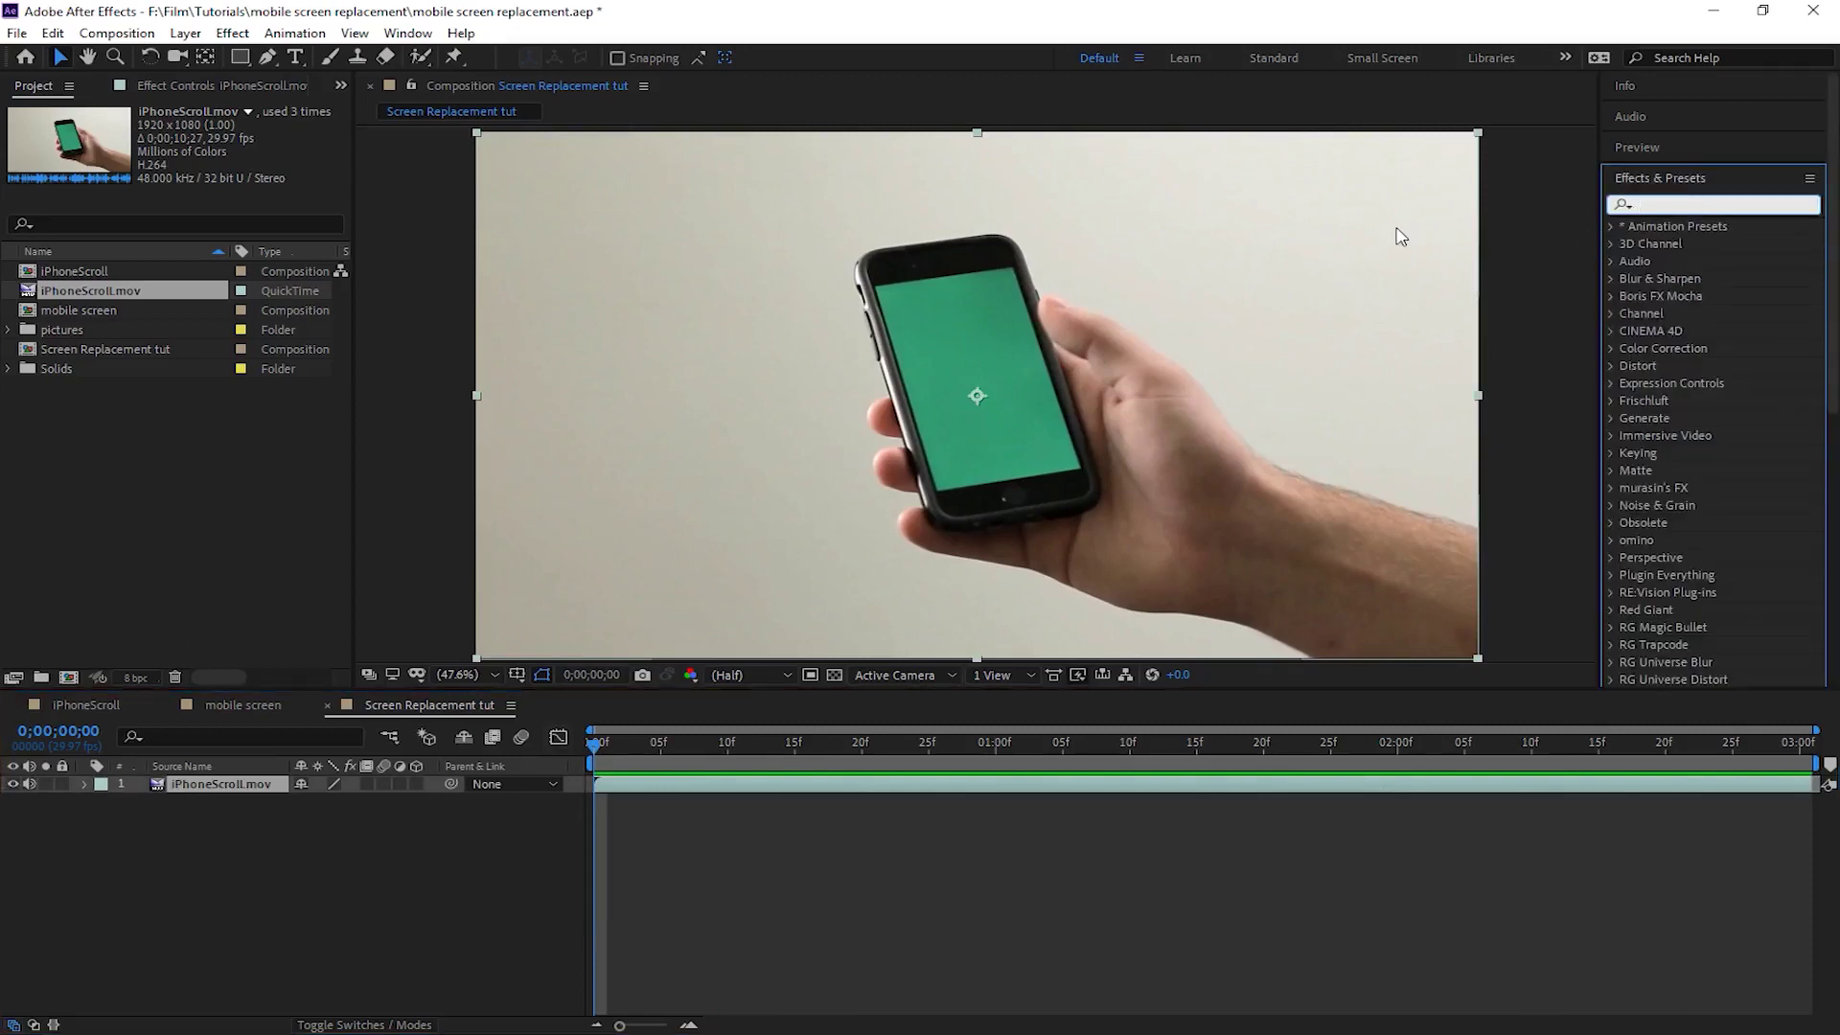
text(key)
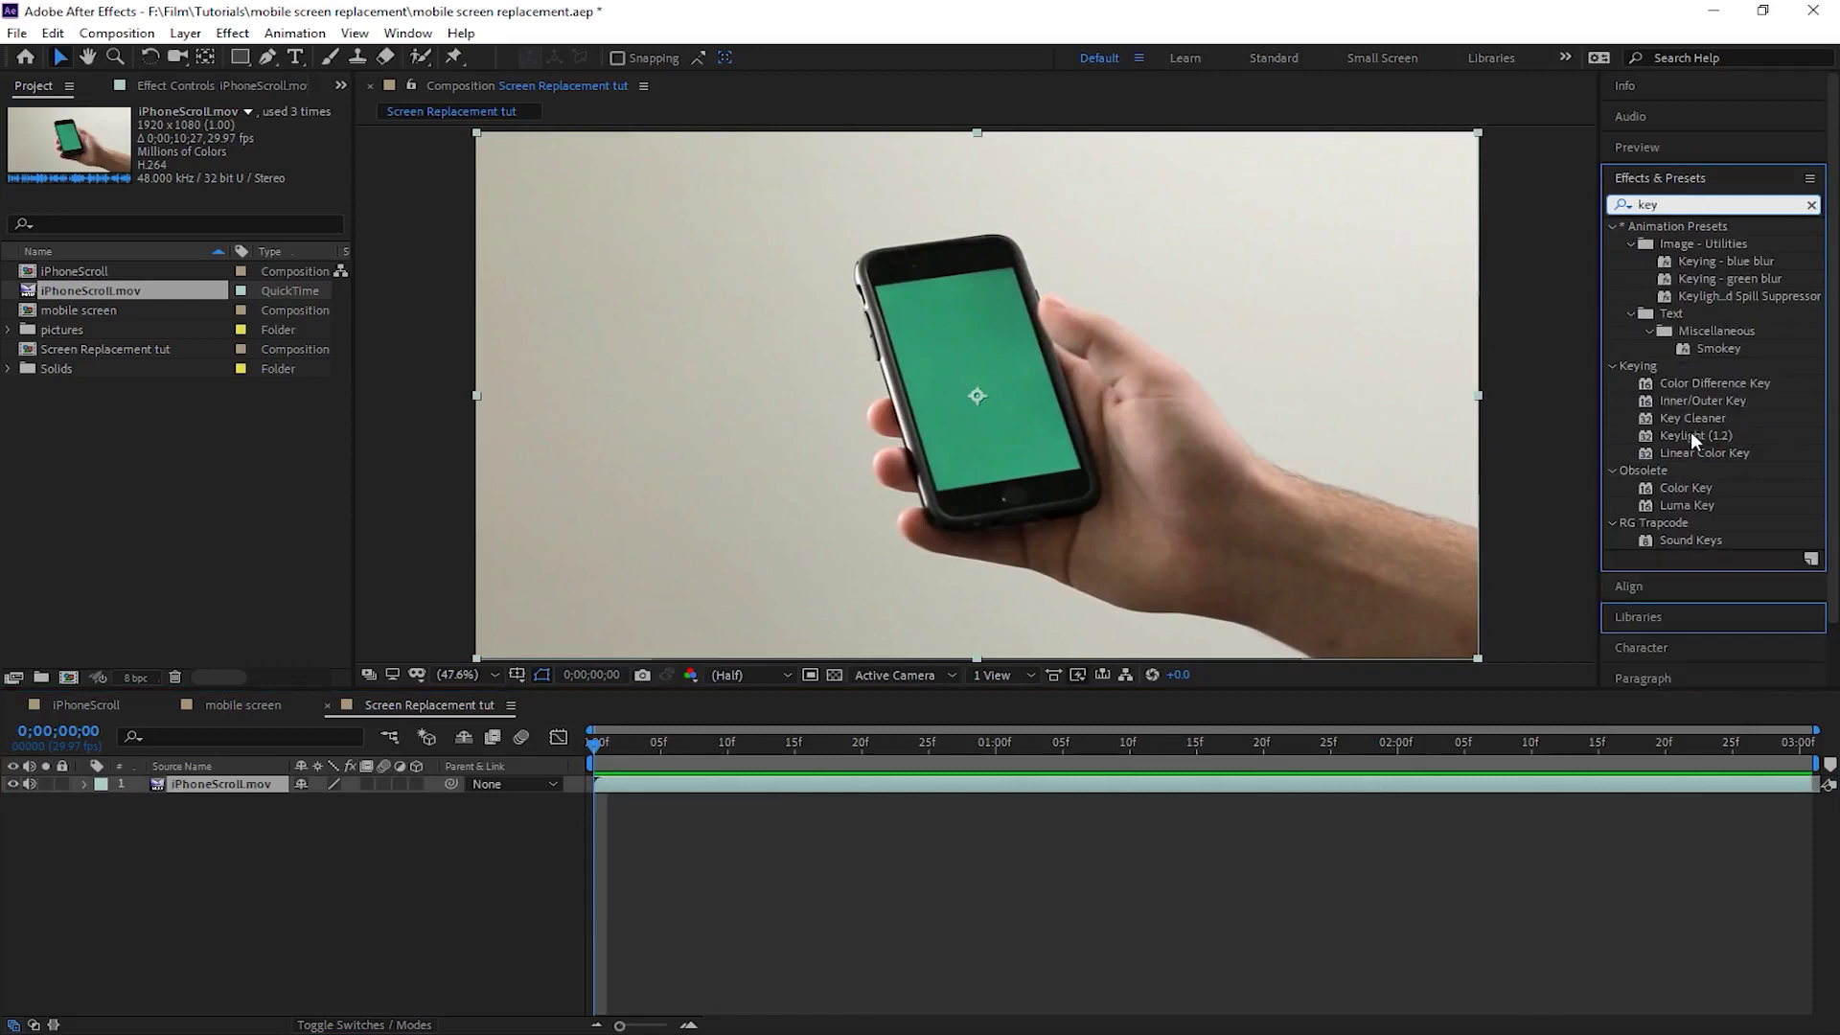
drag(1694, 435, 1031, 484)
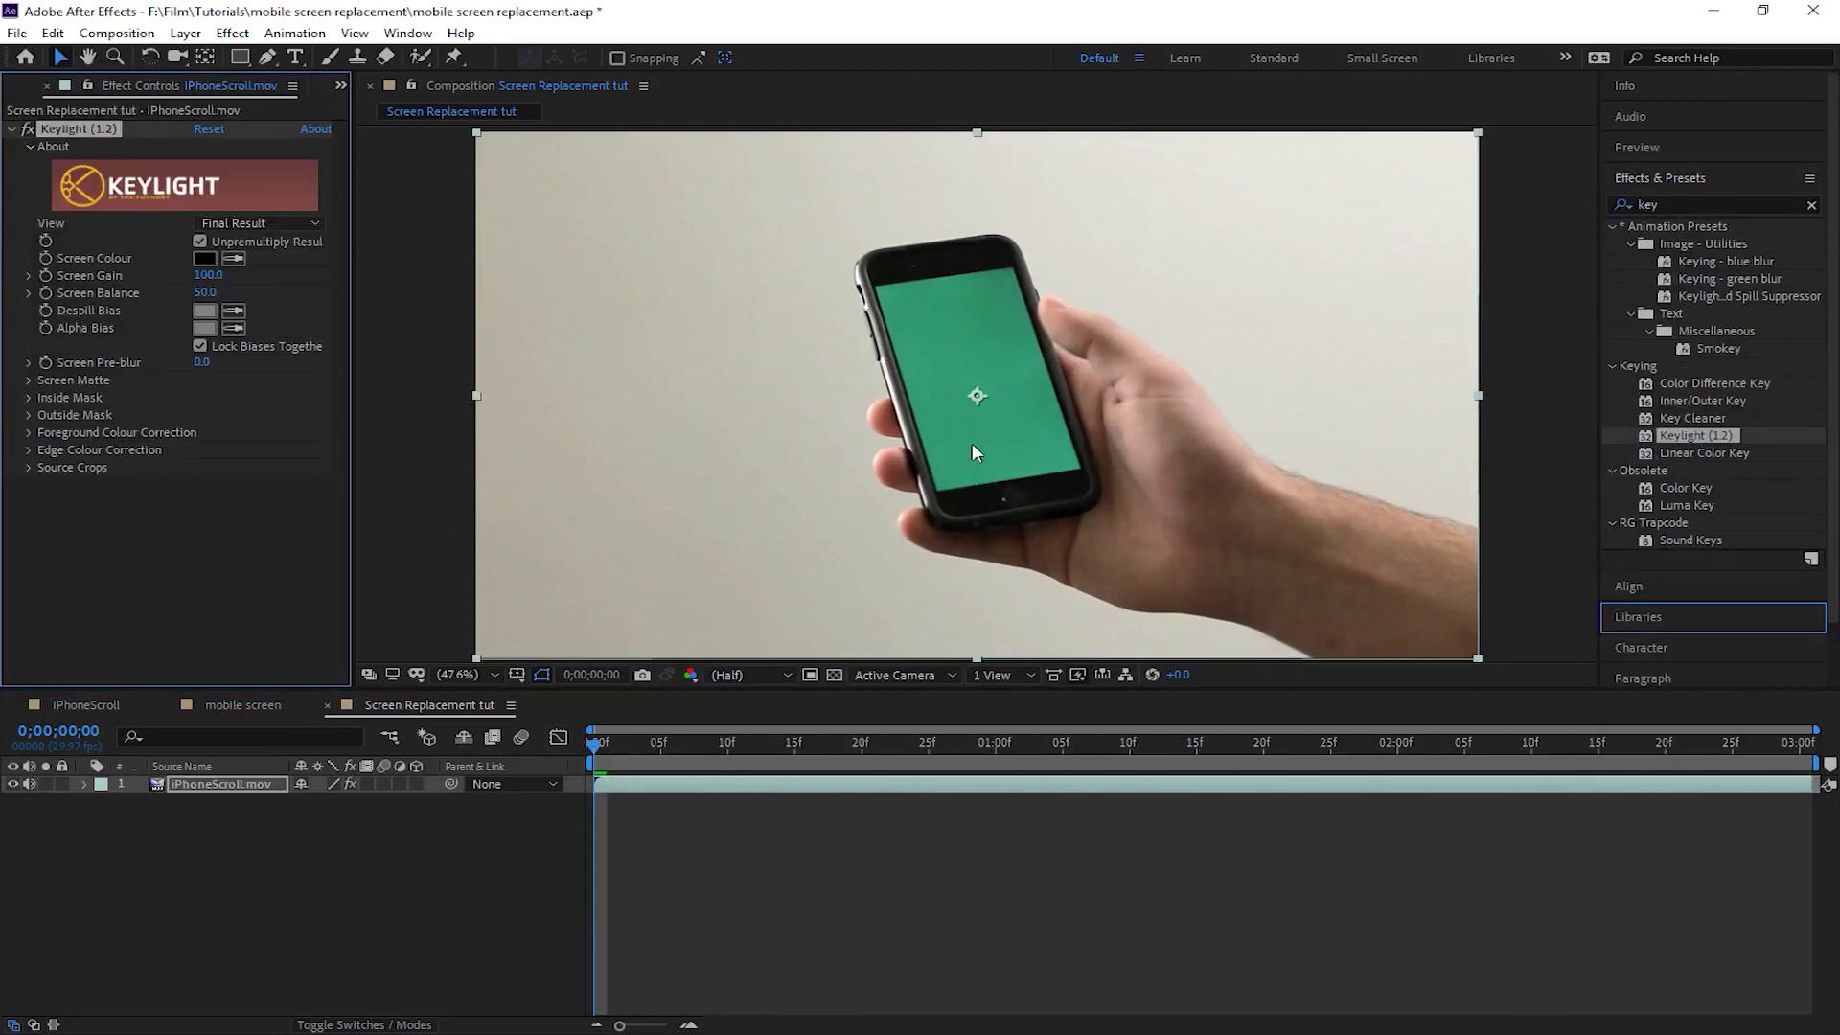
click(233, 259)
click(948, 335)
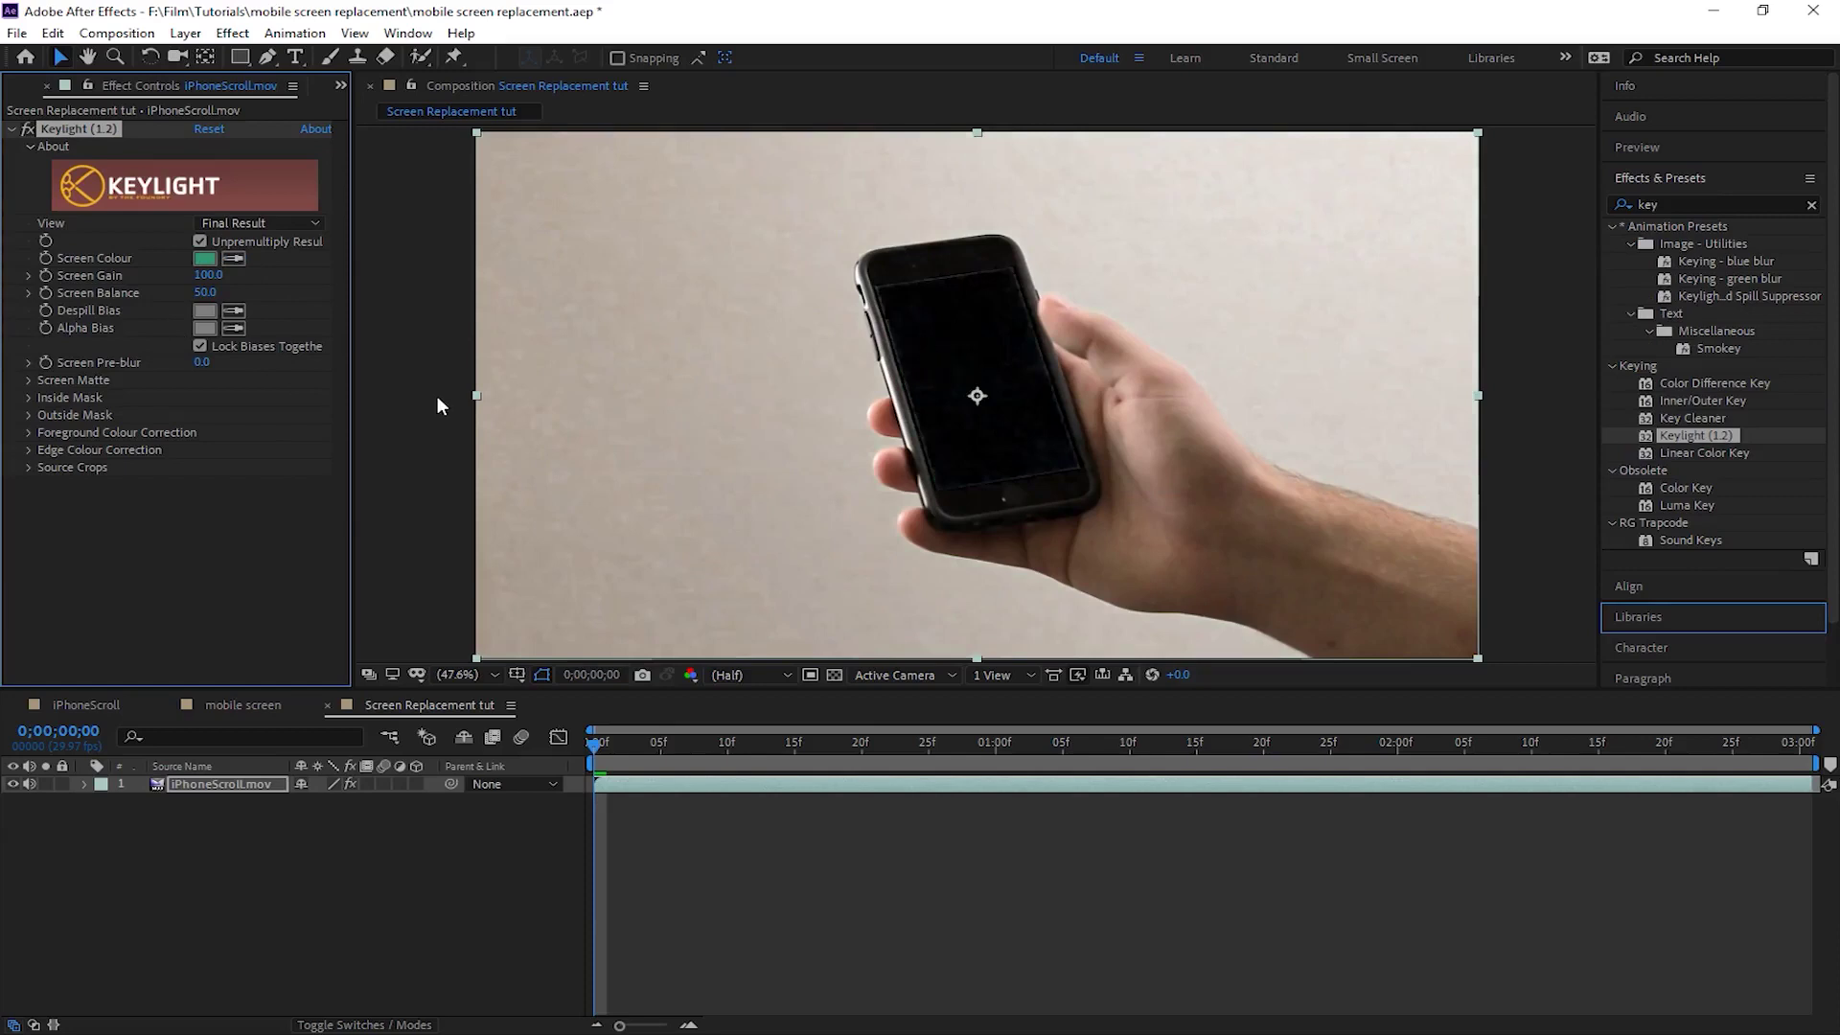
click(31, 381)
click(250, 222)
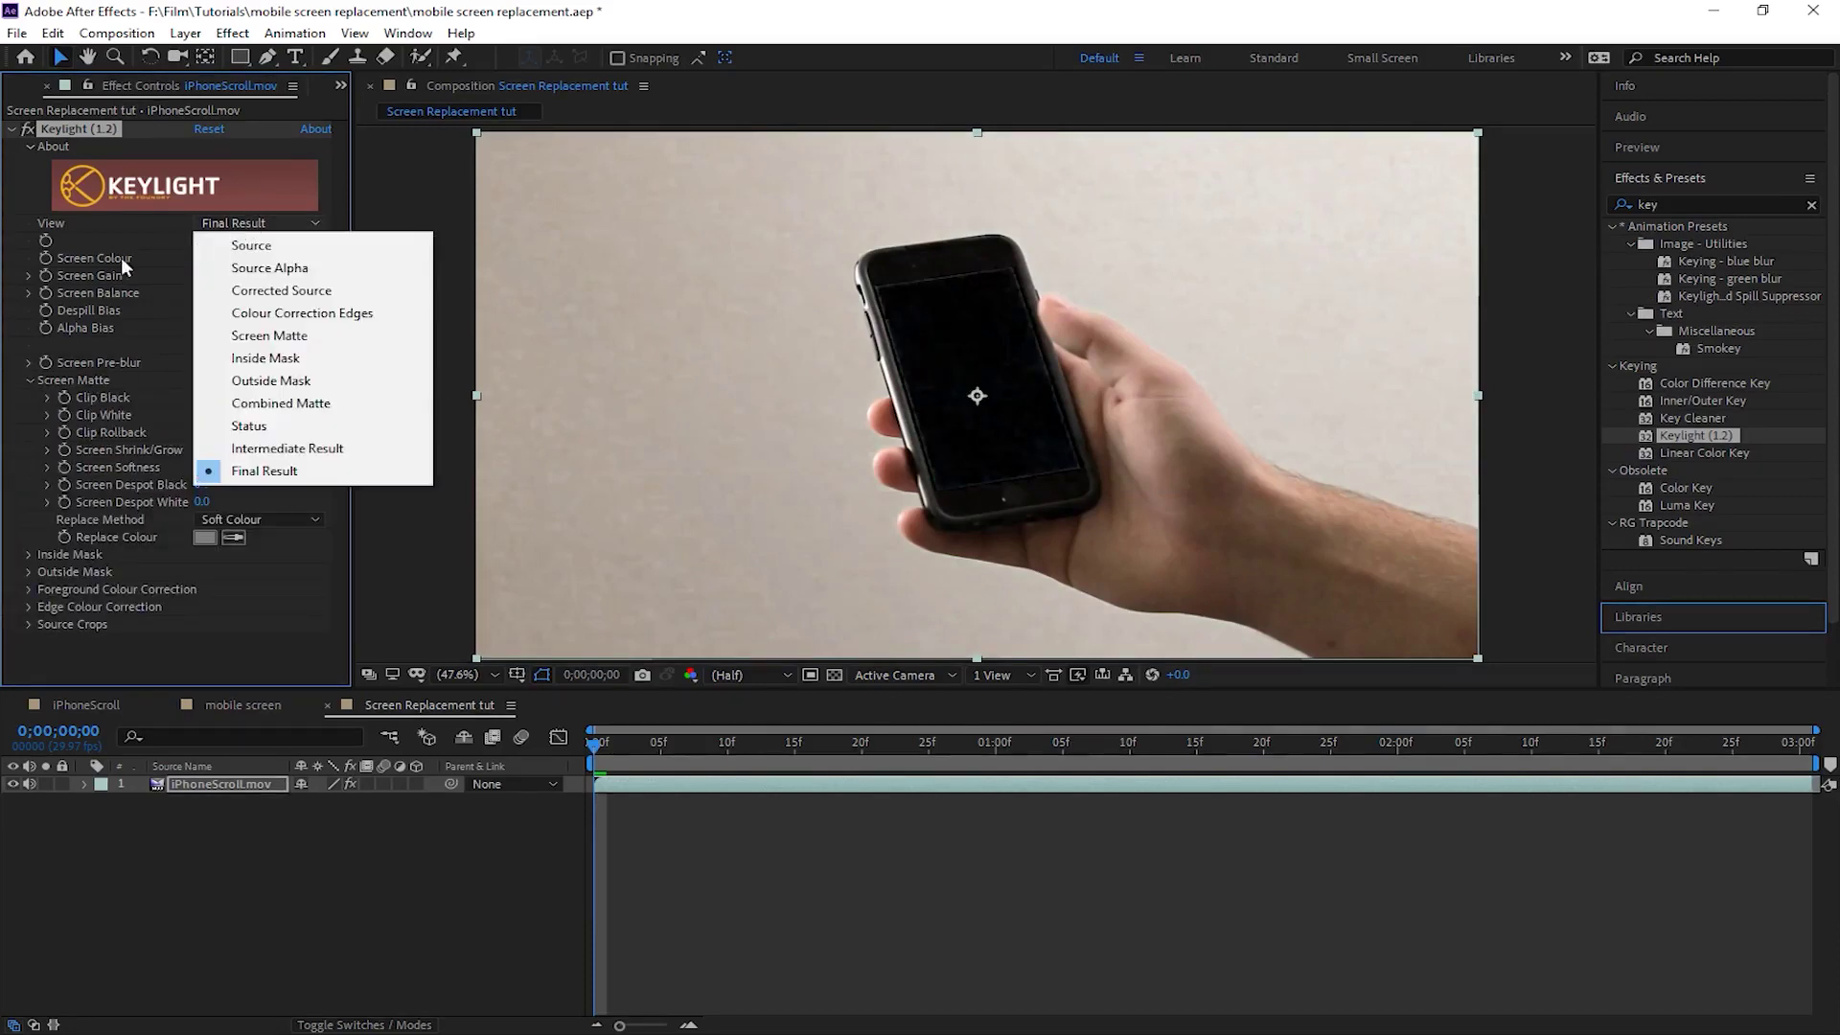
Step: Show Keylight's Screen Matte, set Replace Method to Hard Colour, and raise Clip Black to 28
click(300, 341)
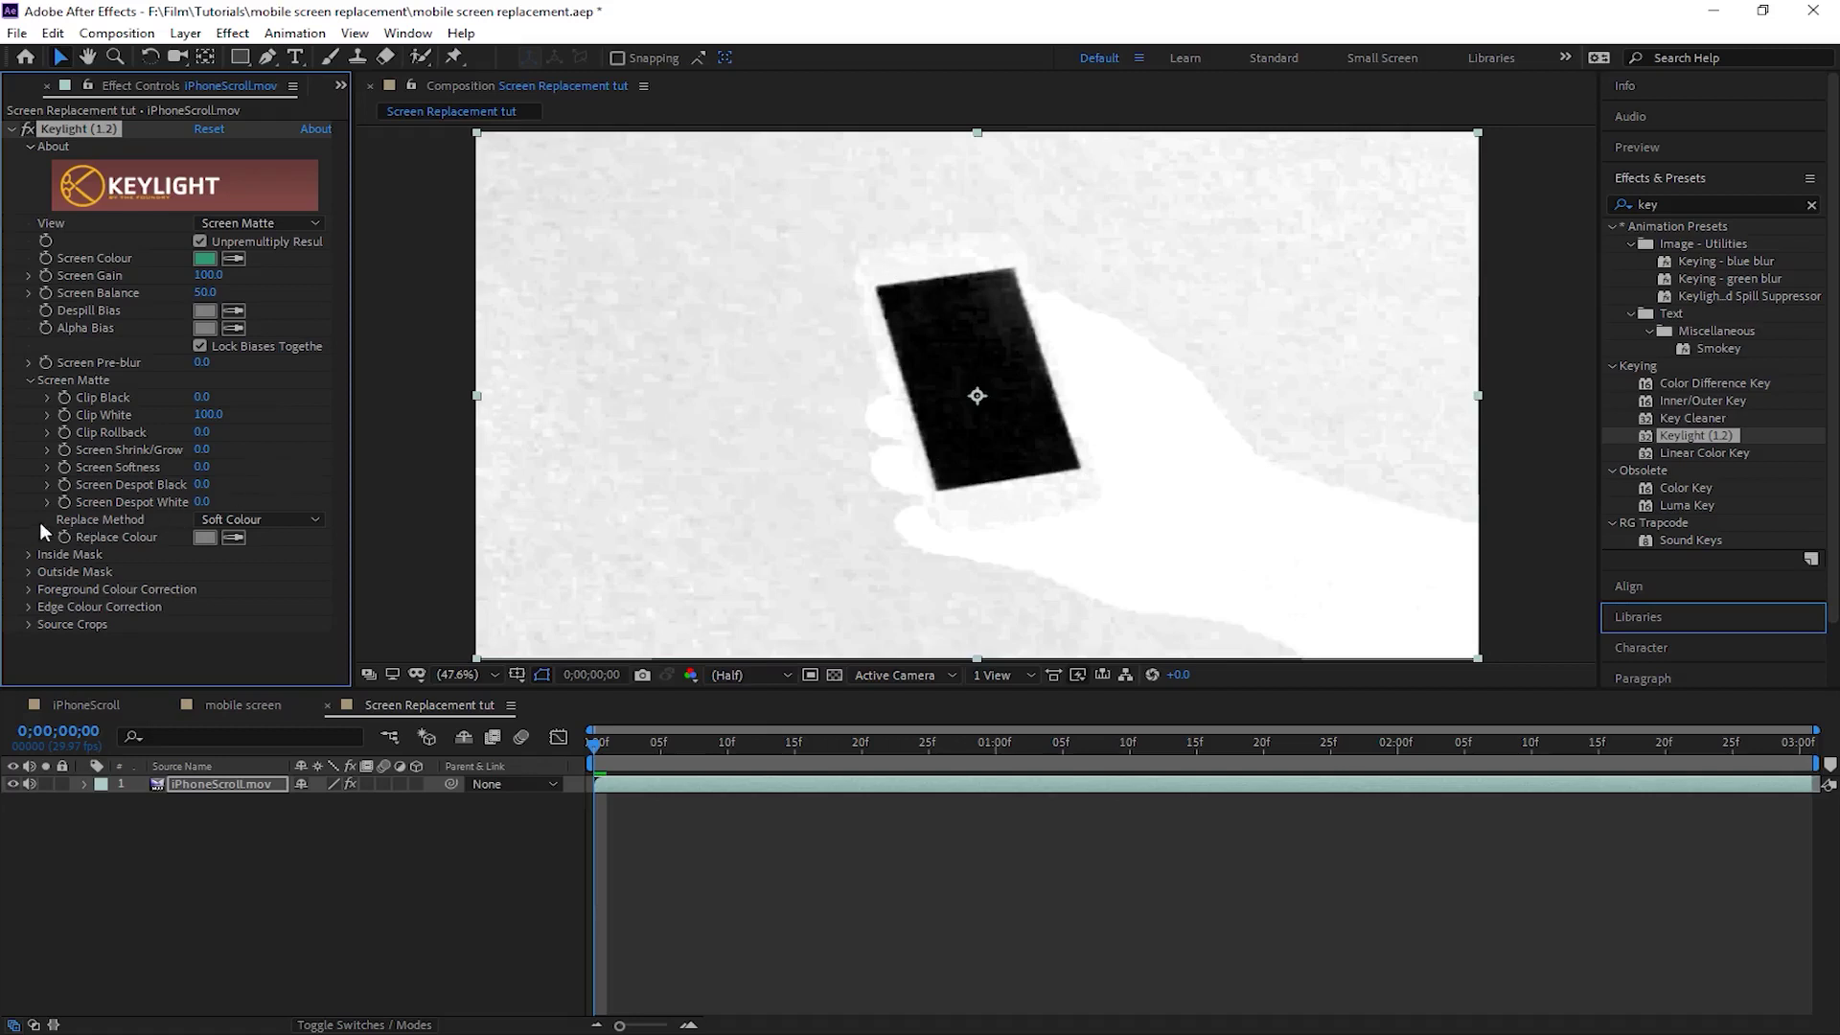
click(222, 521)
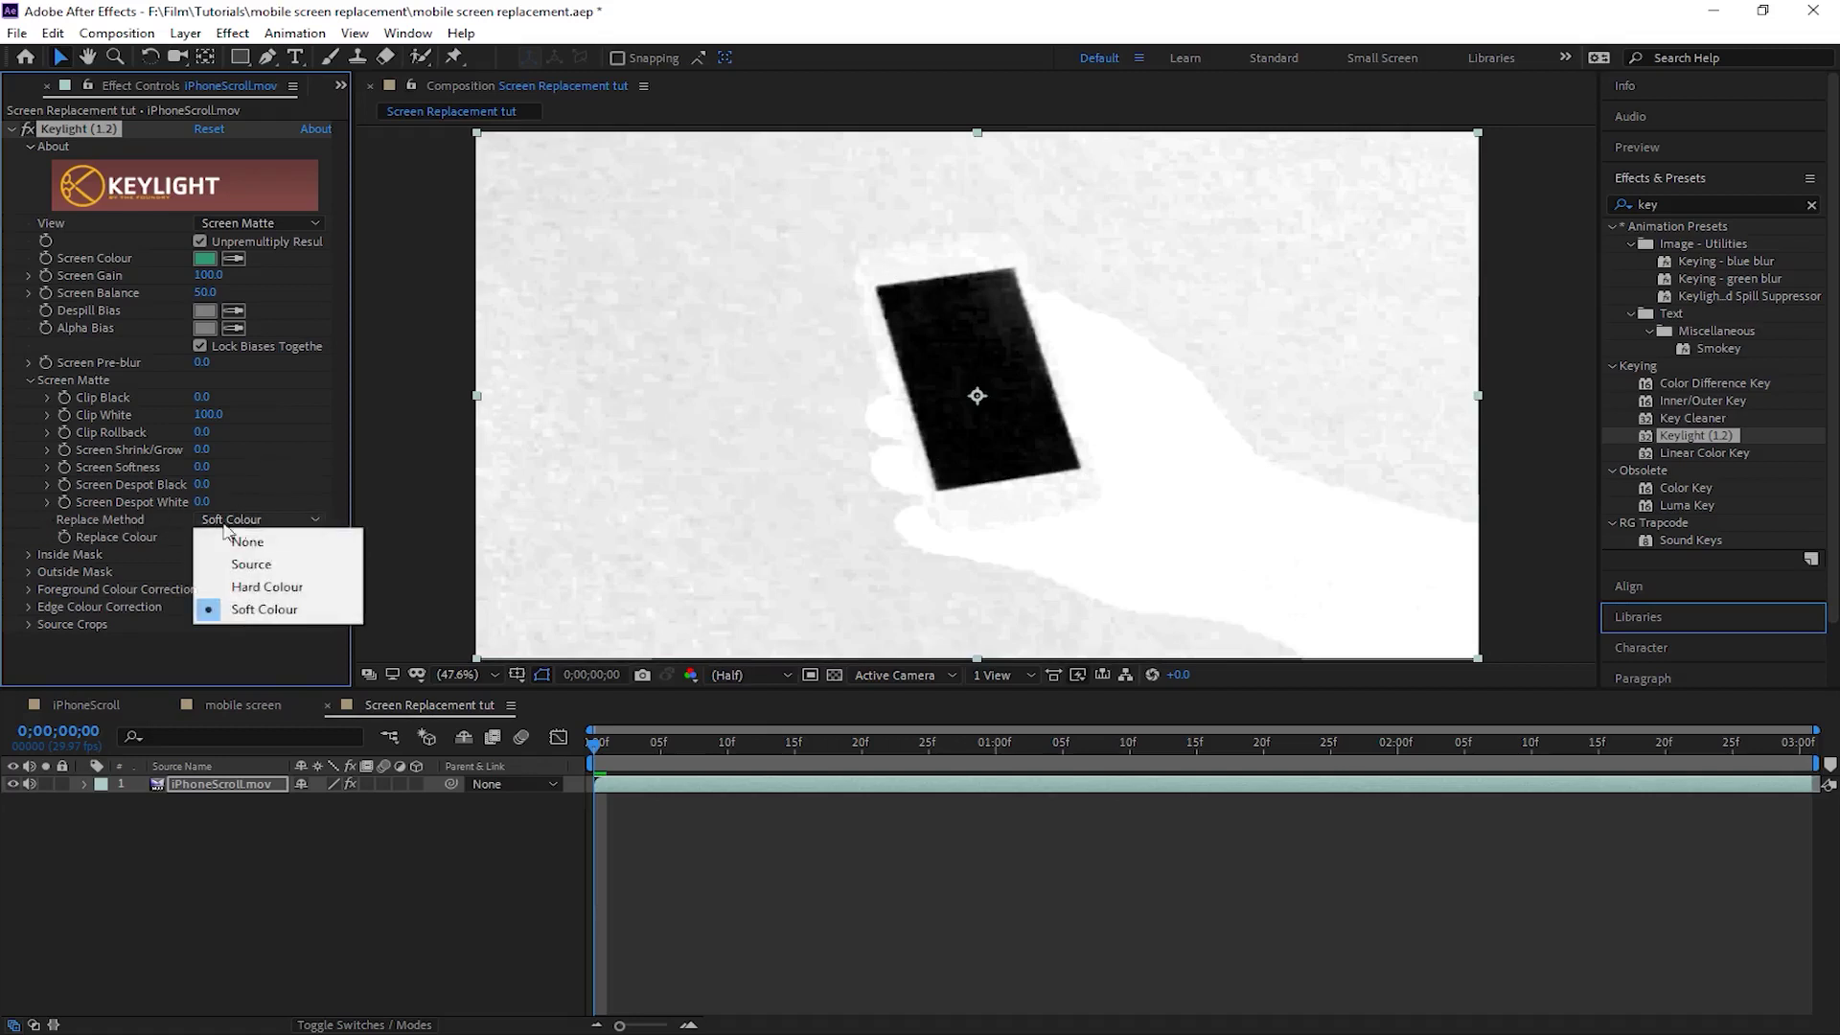
click(247, 587)
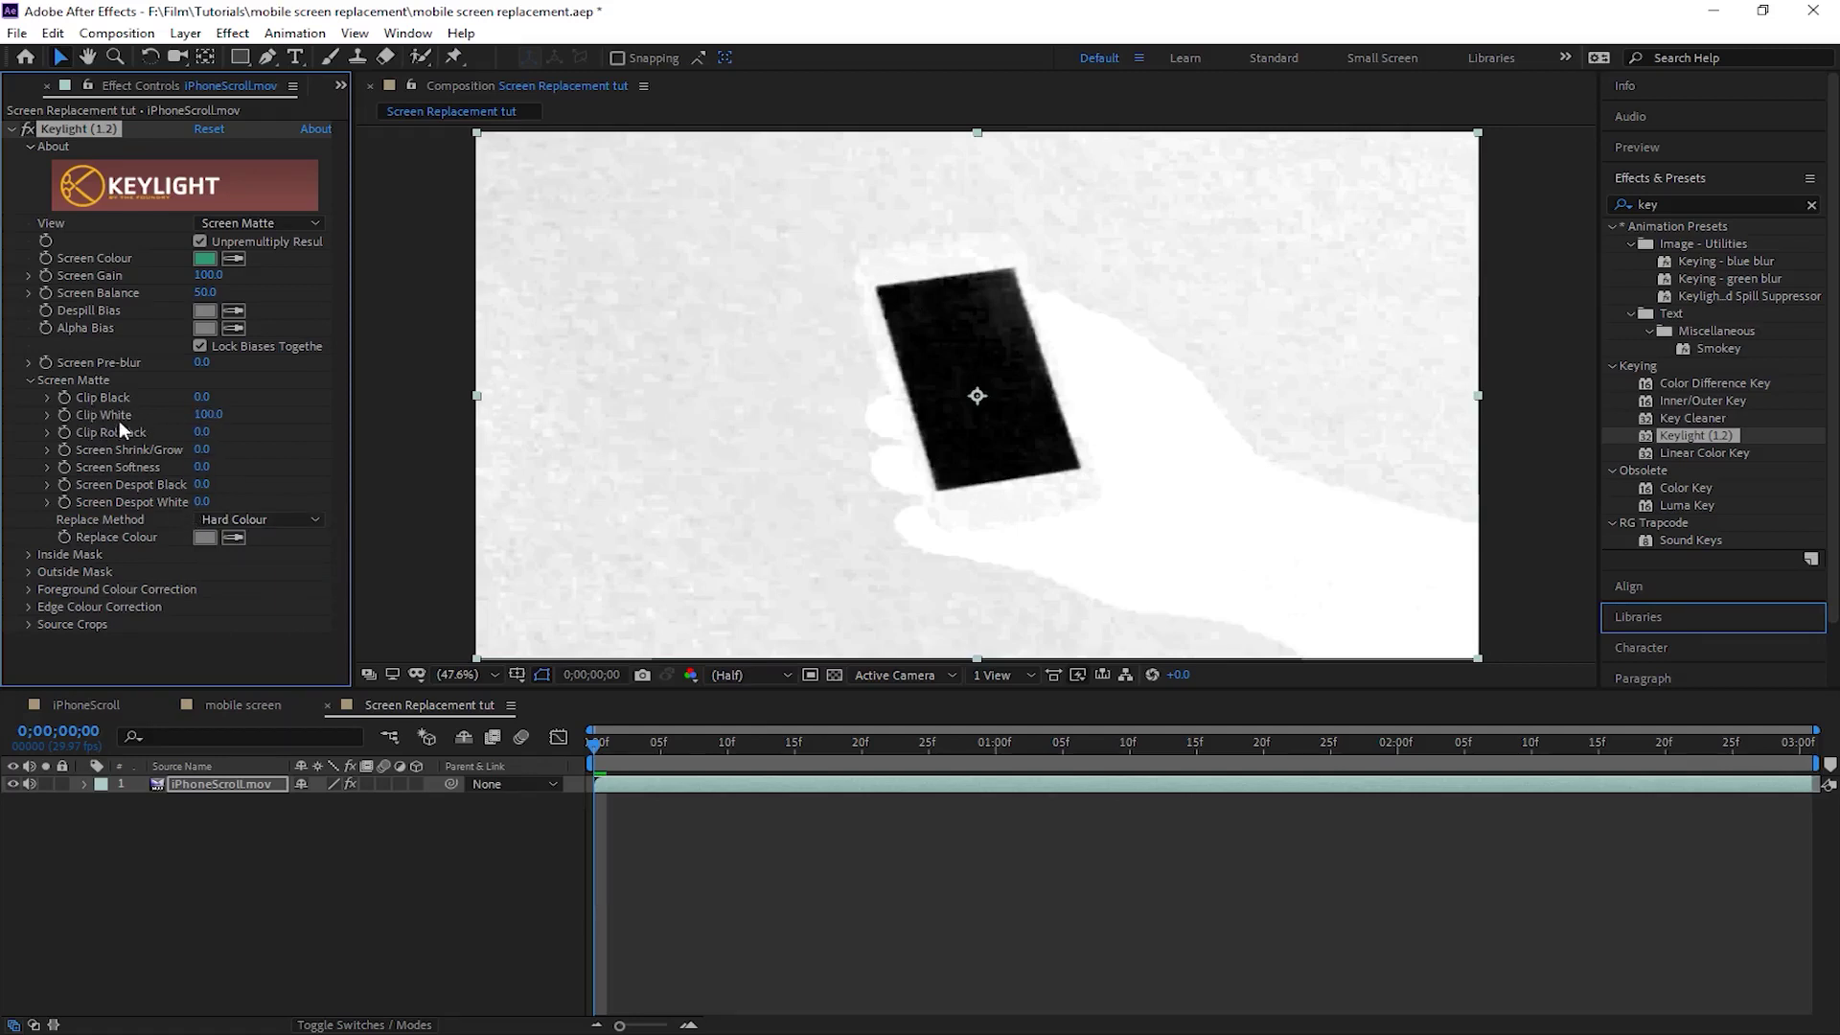
drag(205, 425, 196, 418)
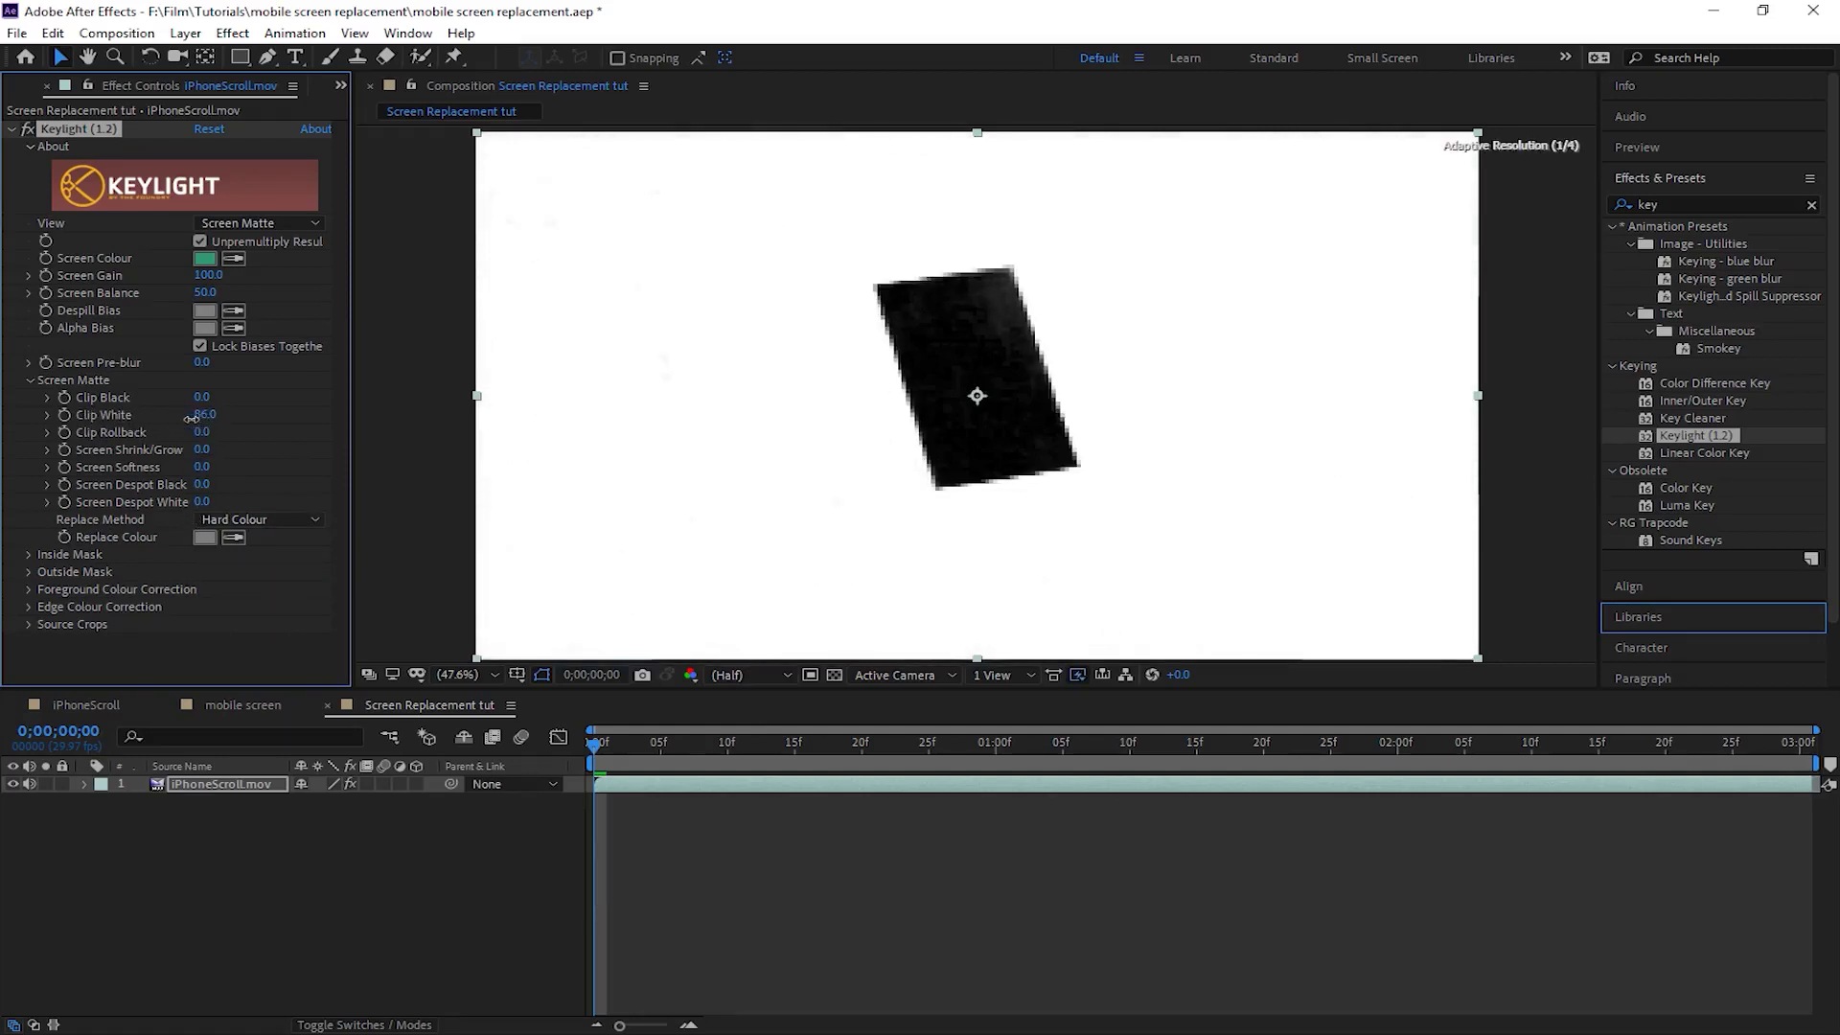
drag(202, 396, 228, 396)
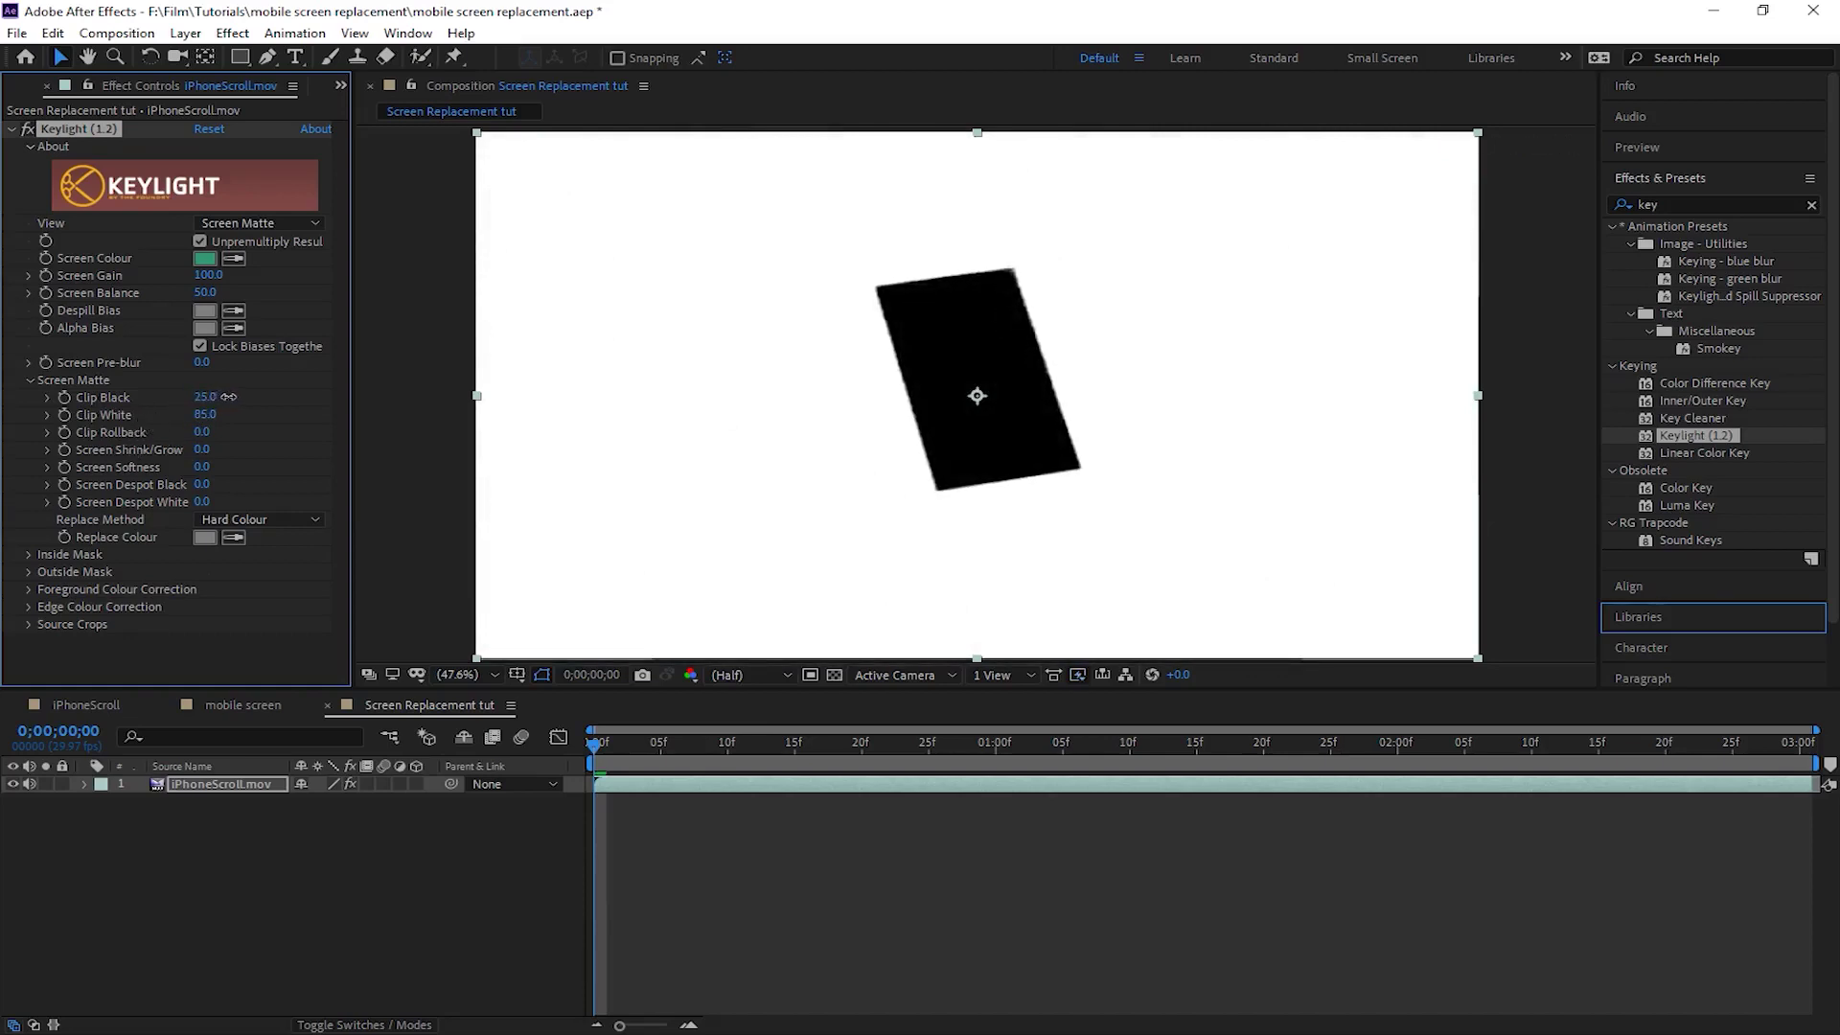
scroll(1022, 295, up, 1)
scroll(1026, 306, up, 2)
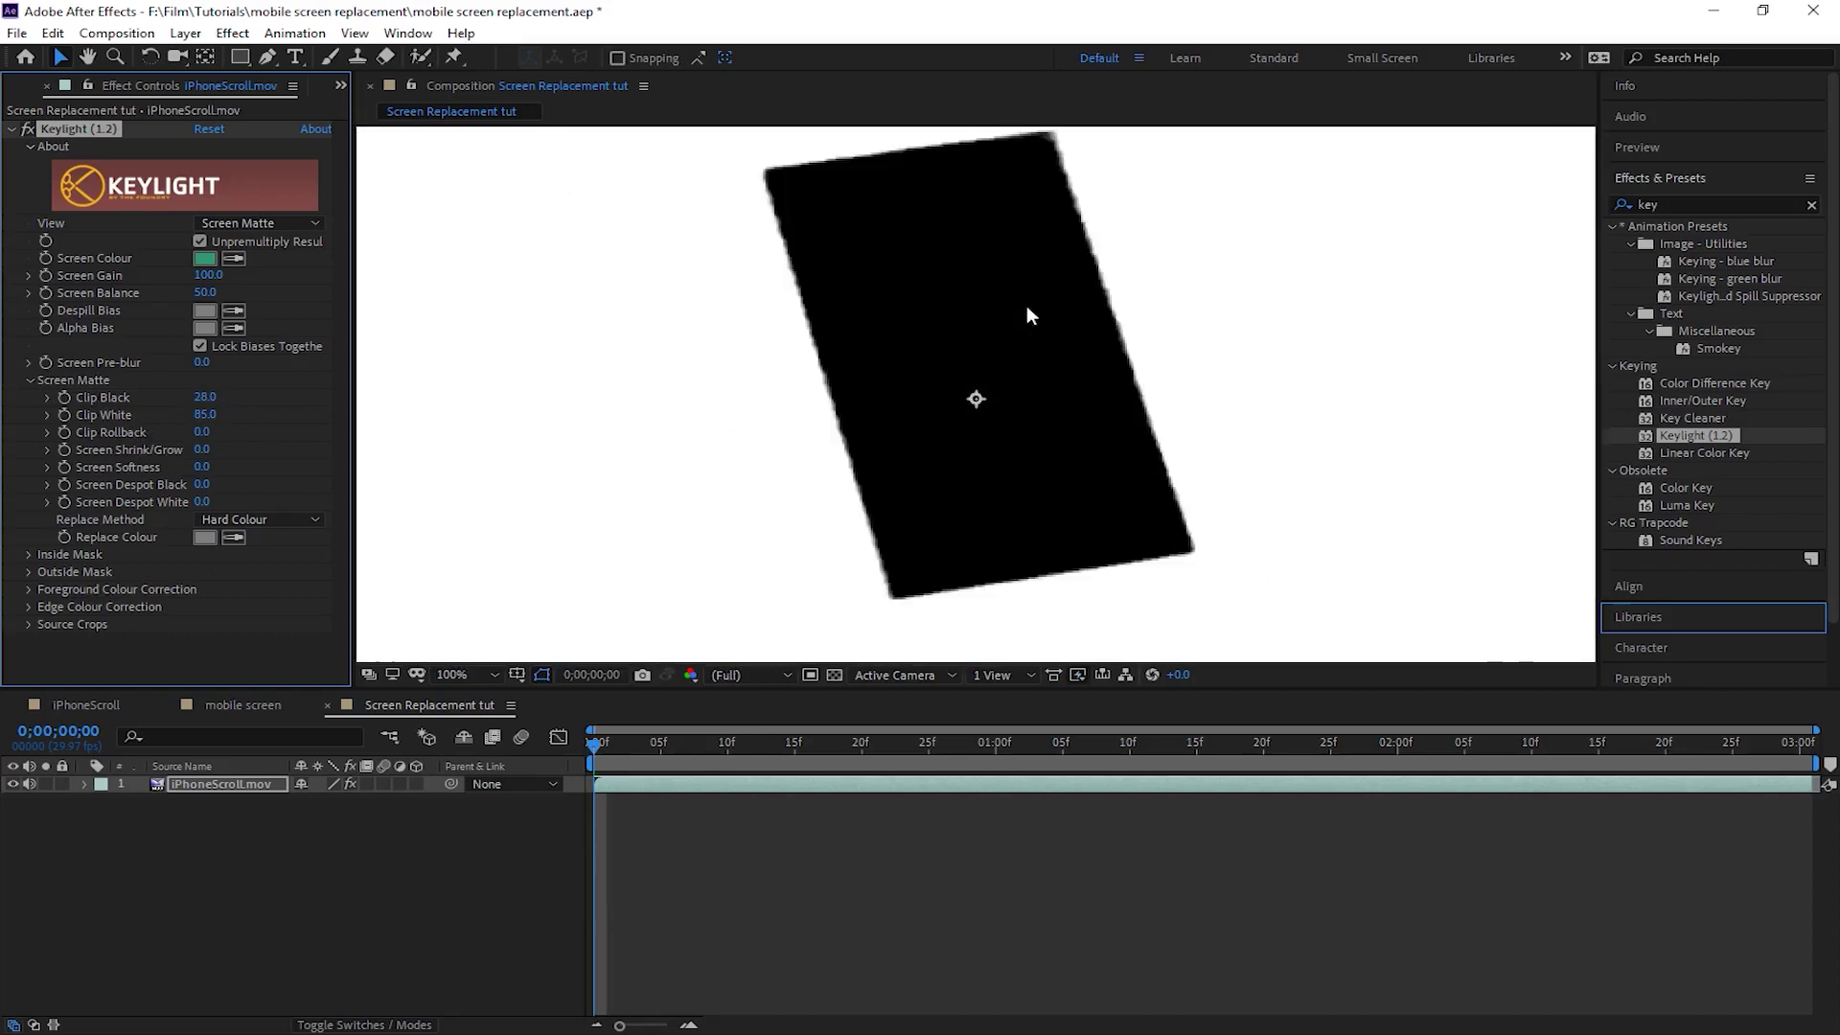
drag(1041, 275, 992, 371)
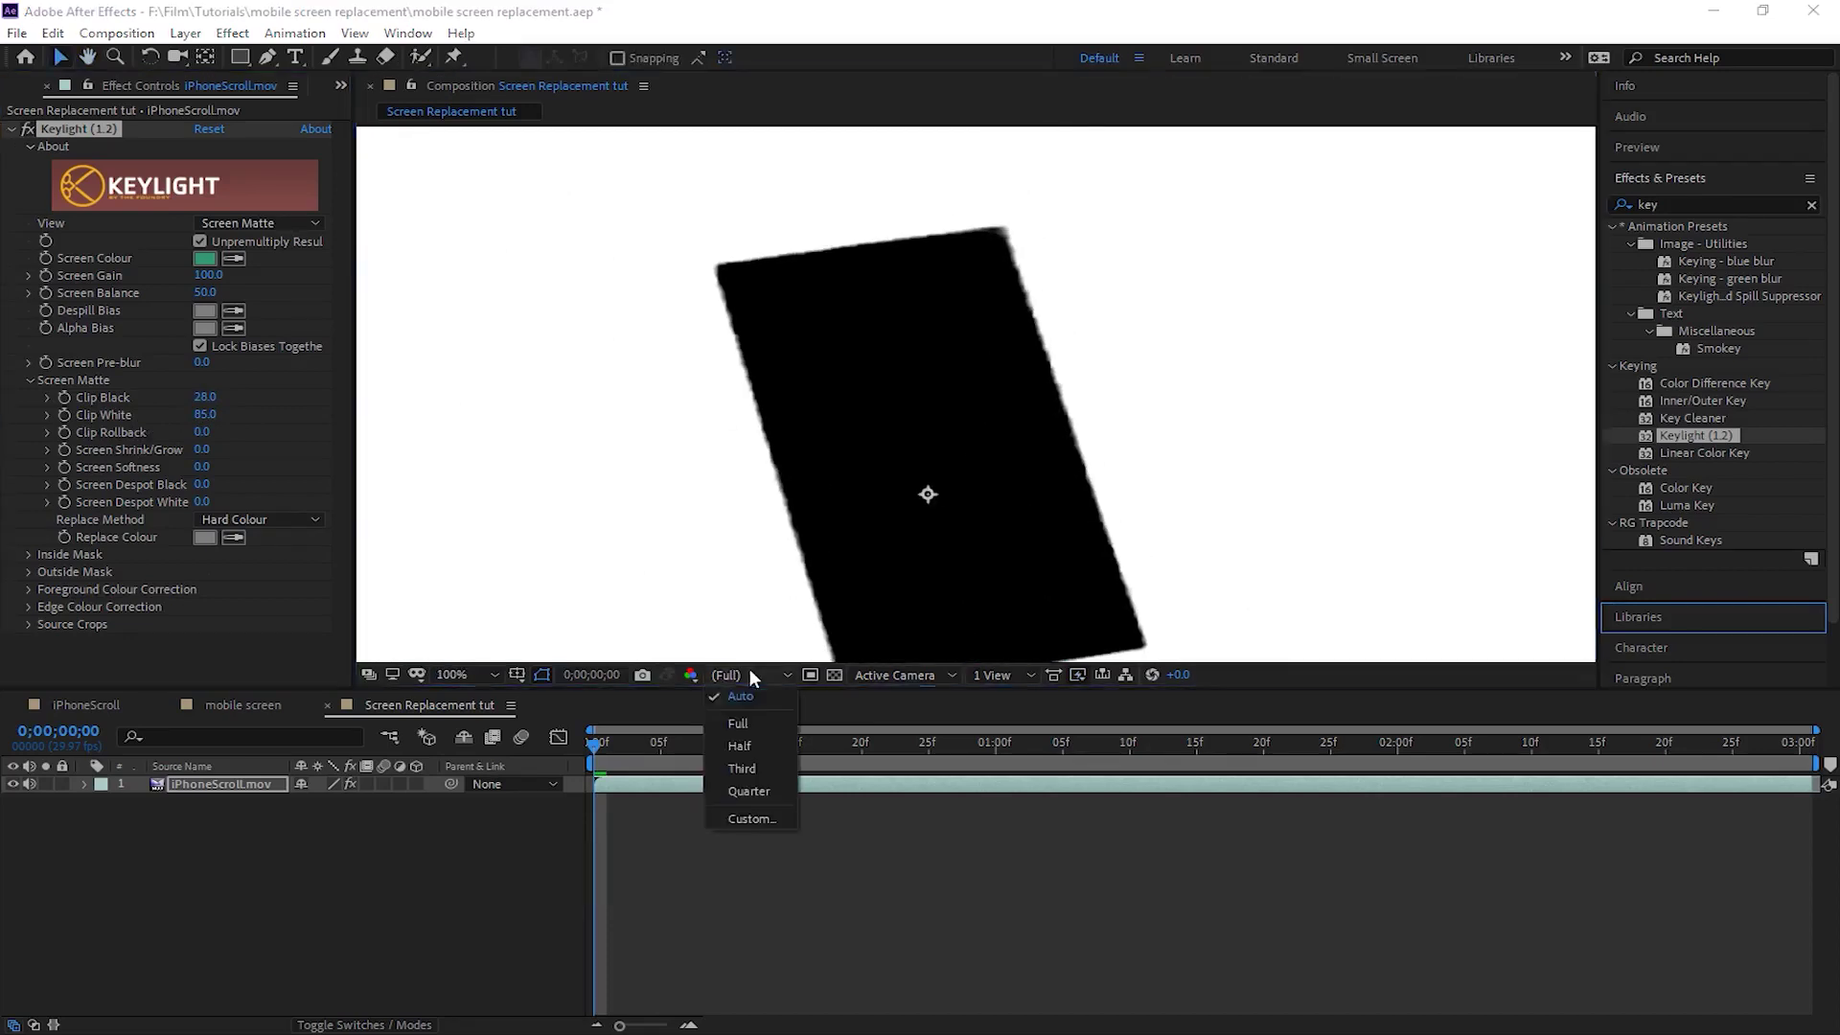
Step: Set Clip White to 79 and Screen Softness to 1.8, checking edges at 100%
drag(205, 414, 191, 414)
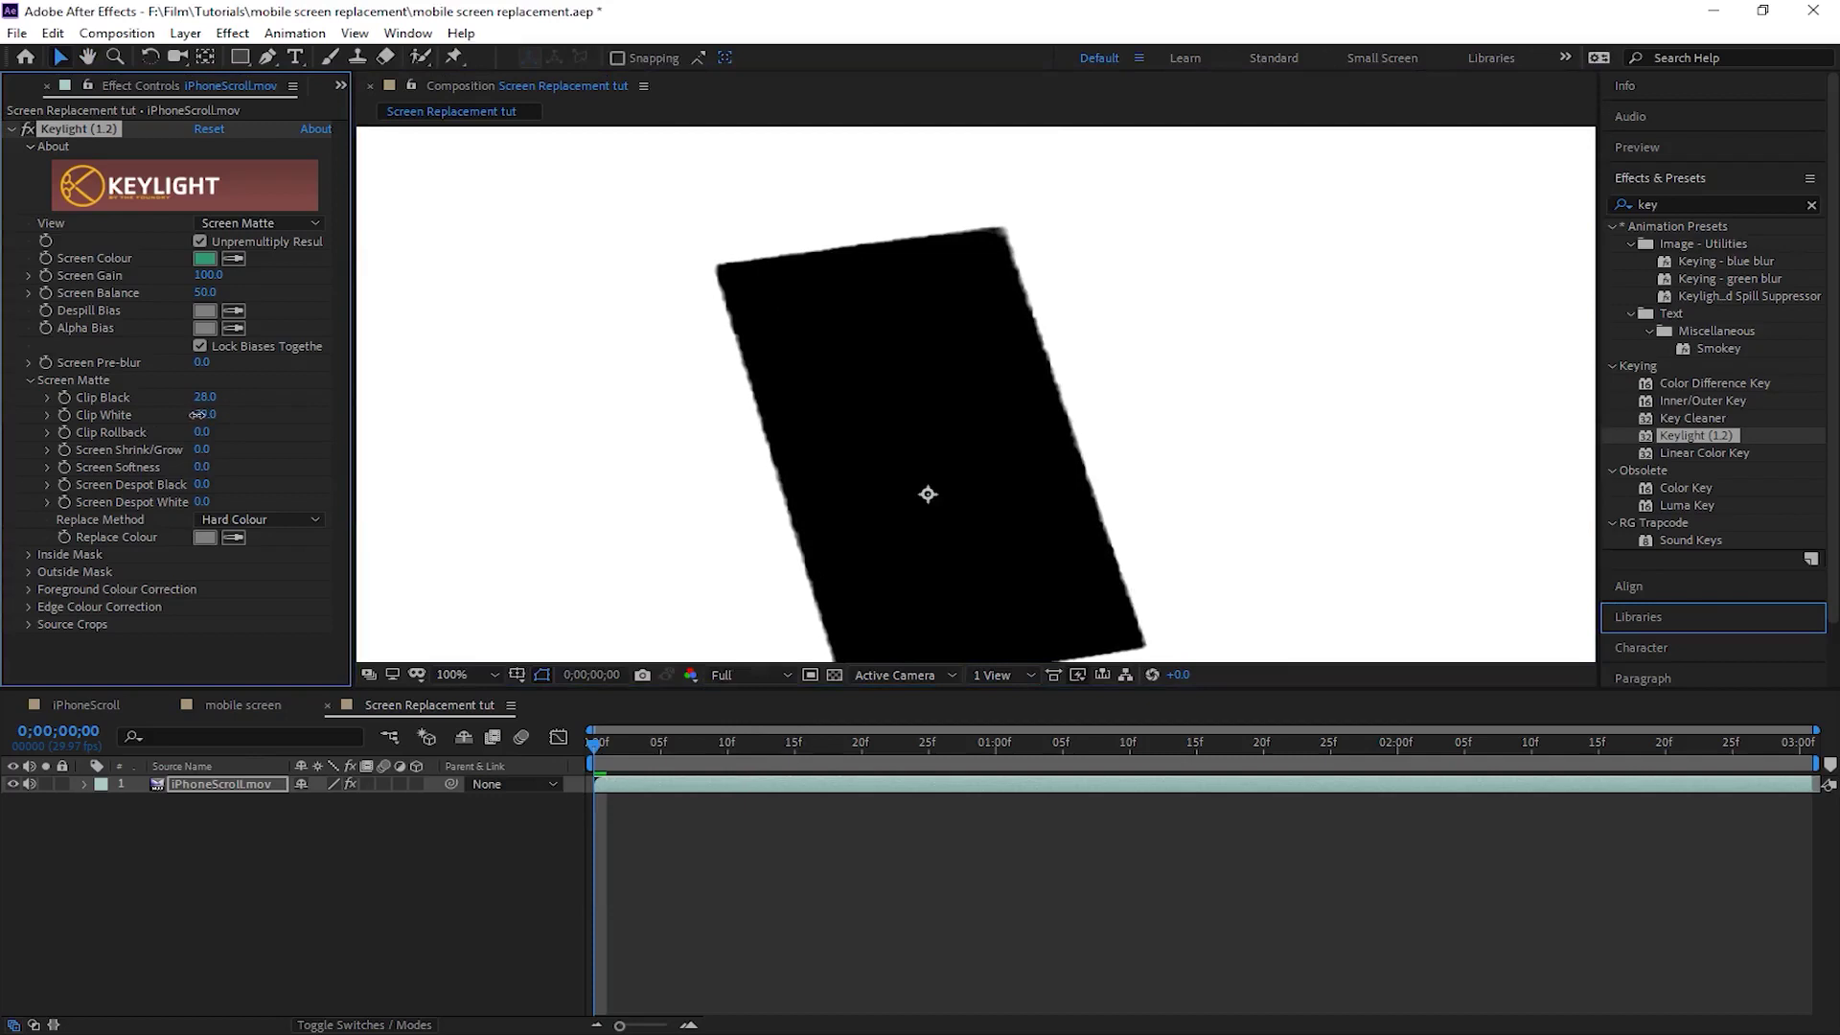
drag(196, 414, 463, 415)
key(shift+slash)
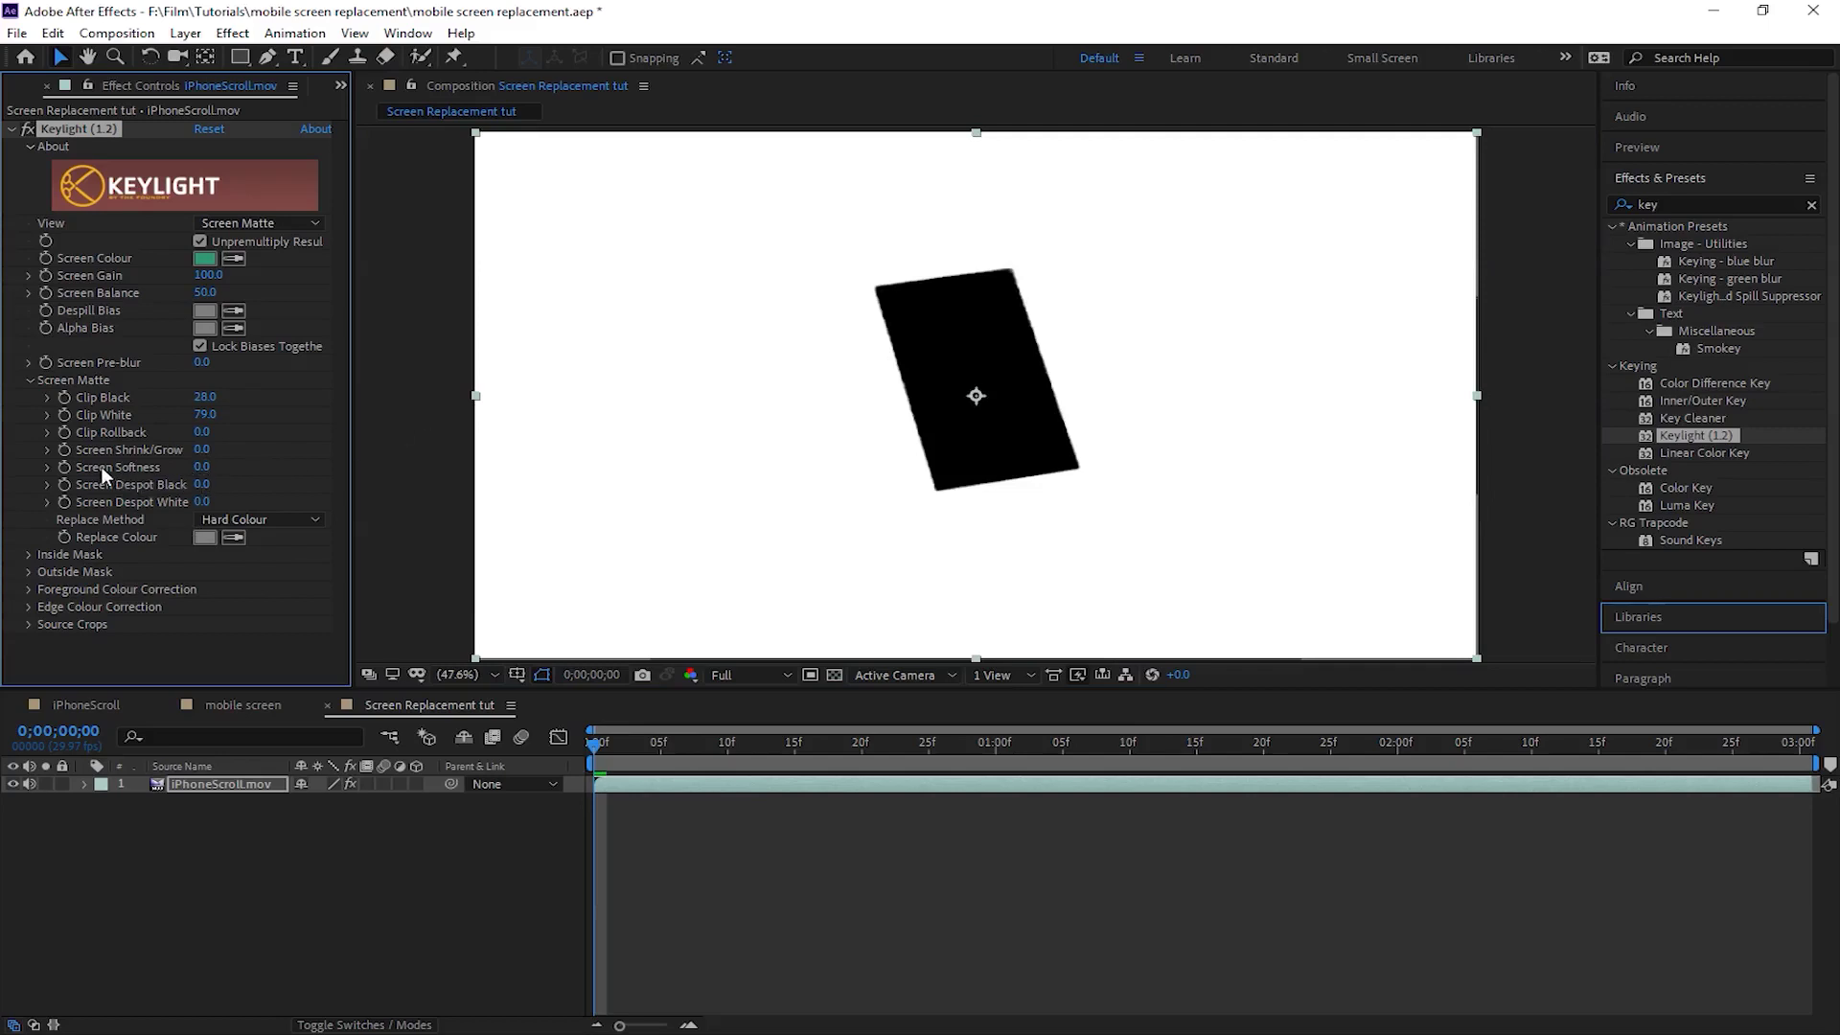
drag(202, 466, 342, 470)
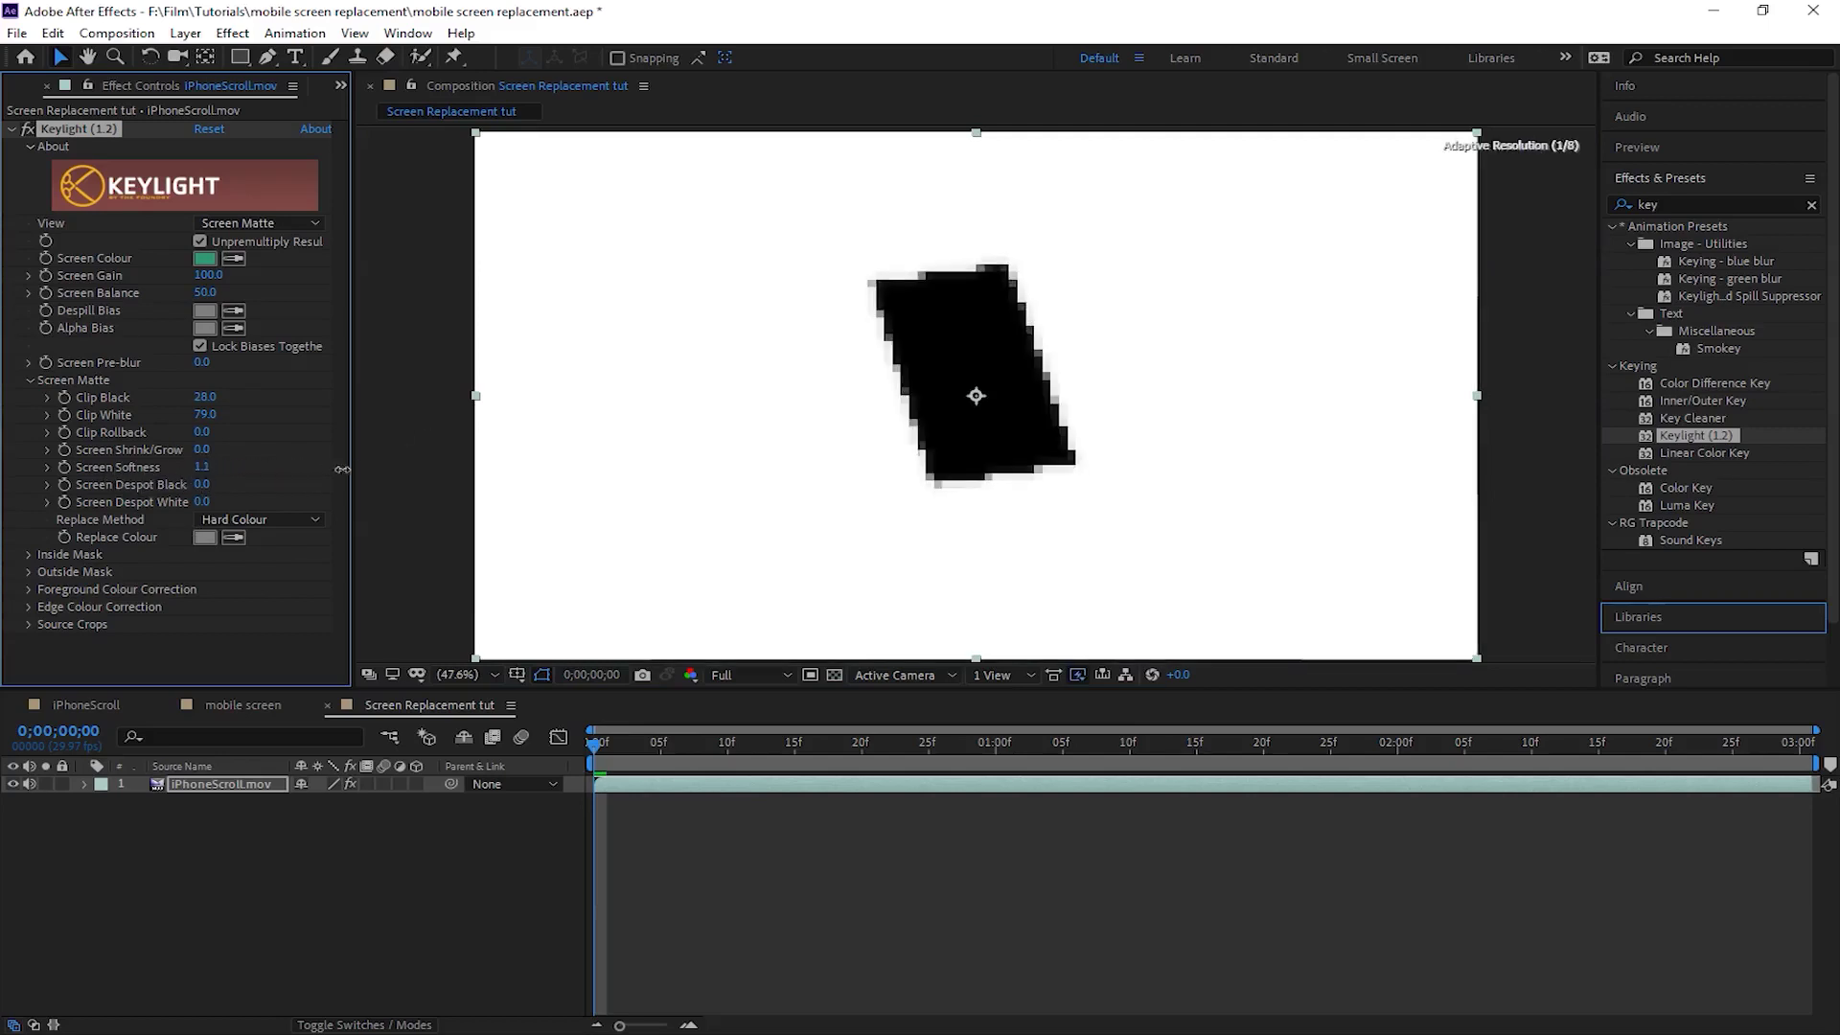
drag(398, 470, 616, 476)
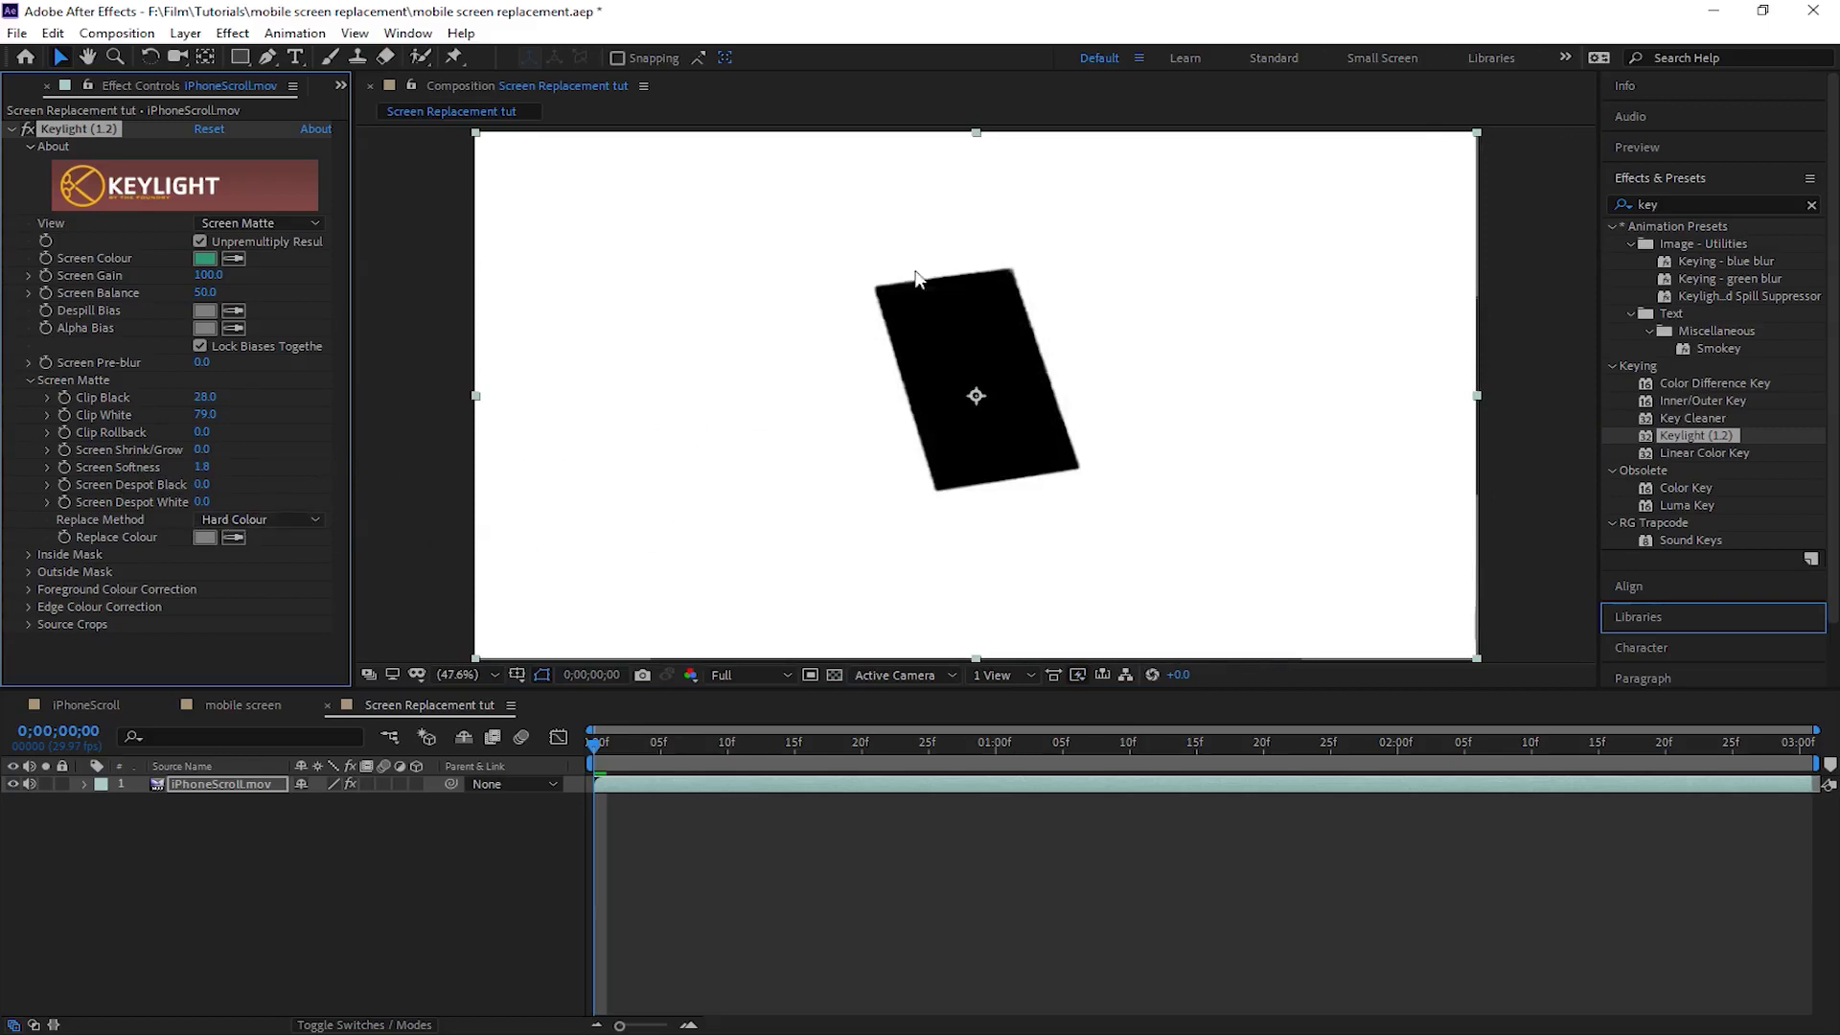
key(slash)
scroll(996, 278, up, 2)
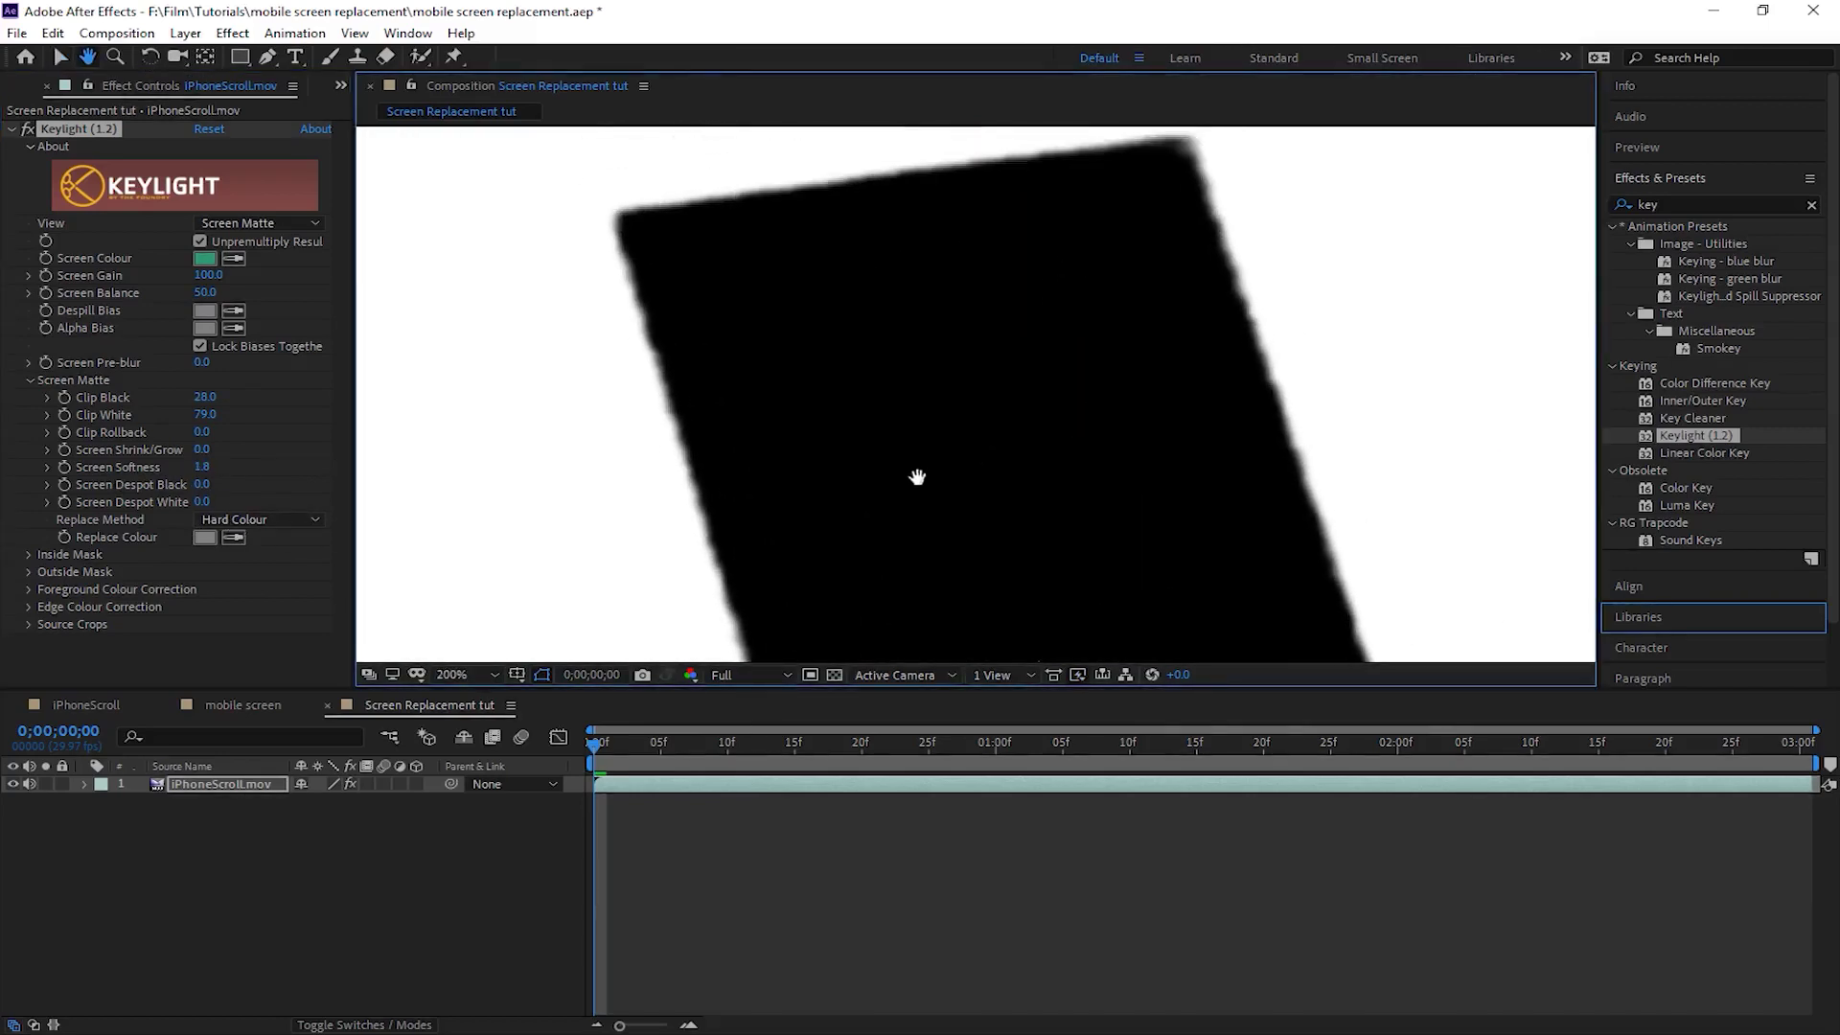
key(shift+slash)
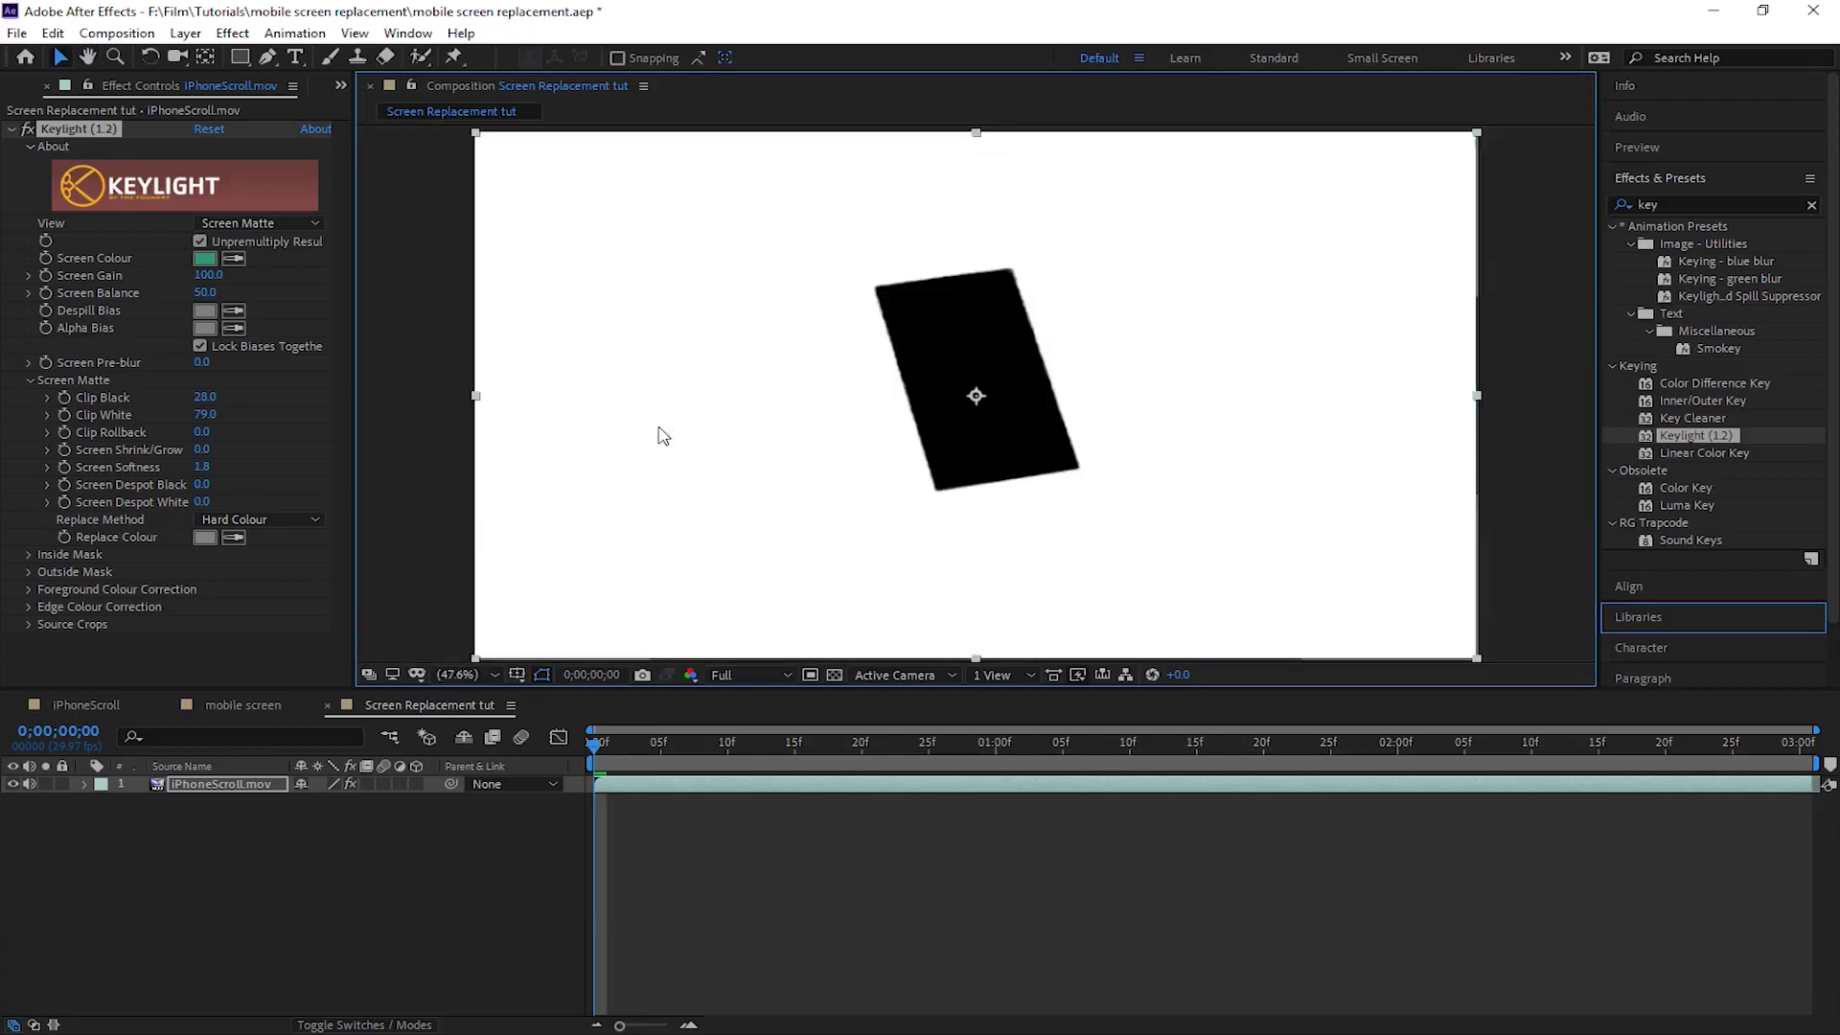
click(227, 226)
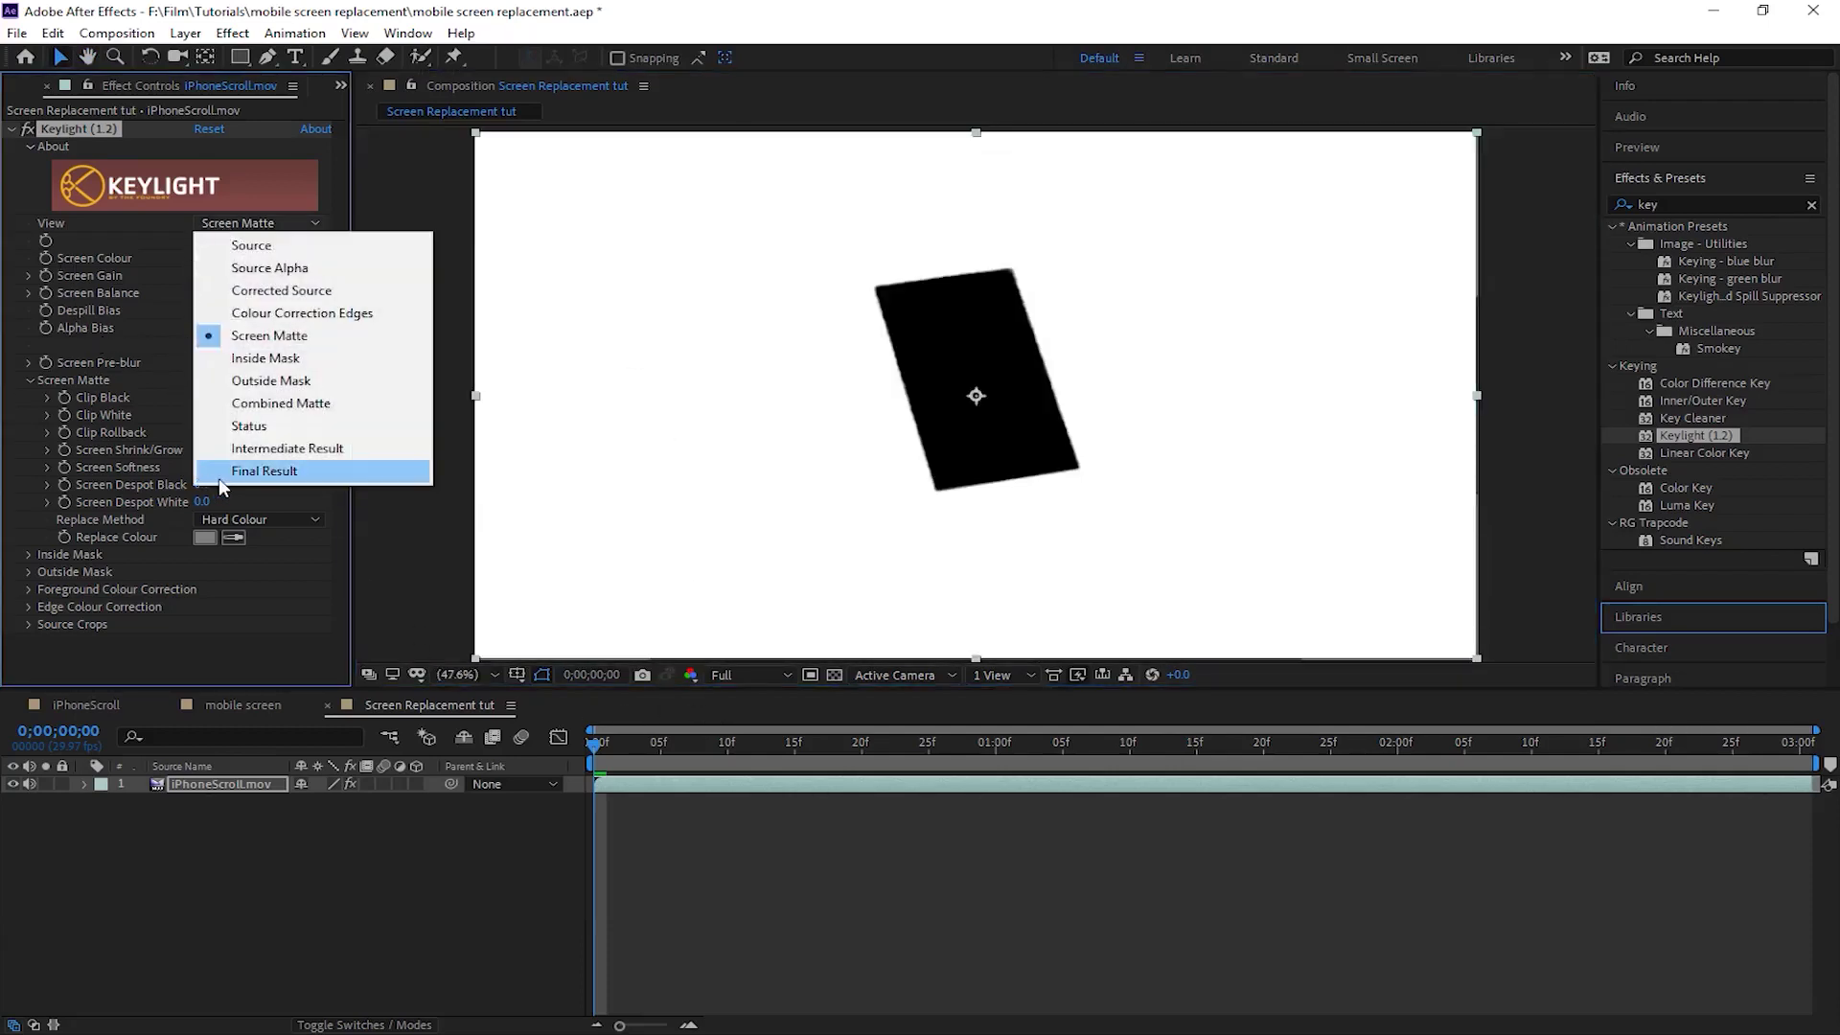
Step: Switch Keylight's view to Final Result and scrub through the keyed phone footage
click(263, 479)
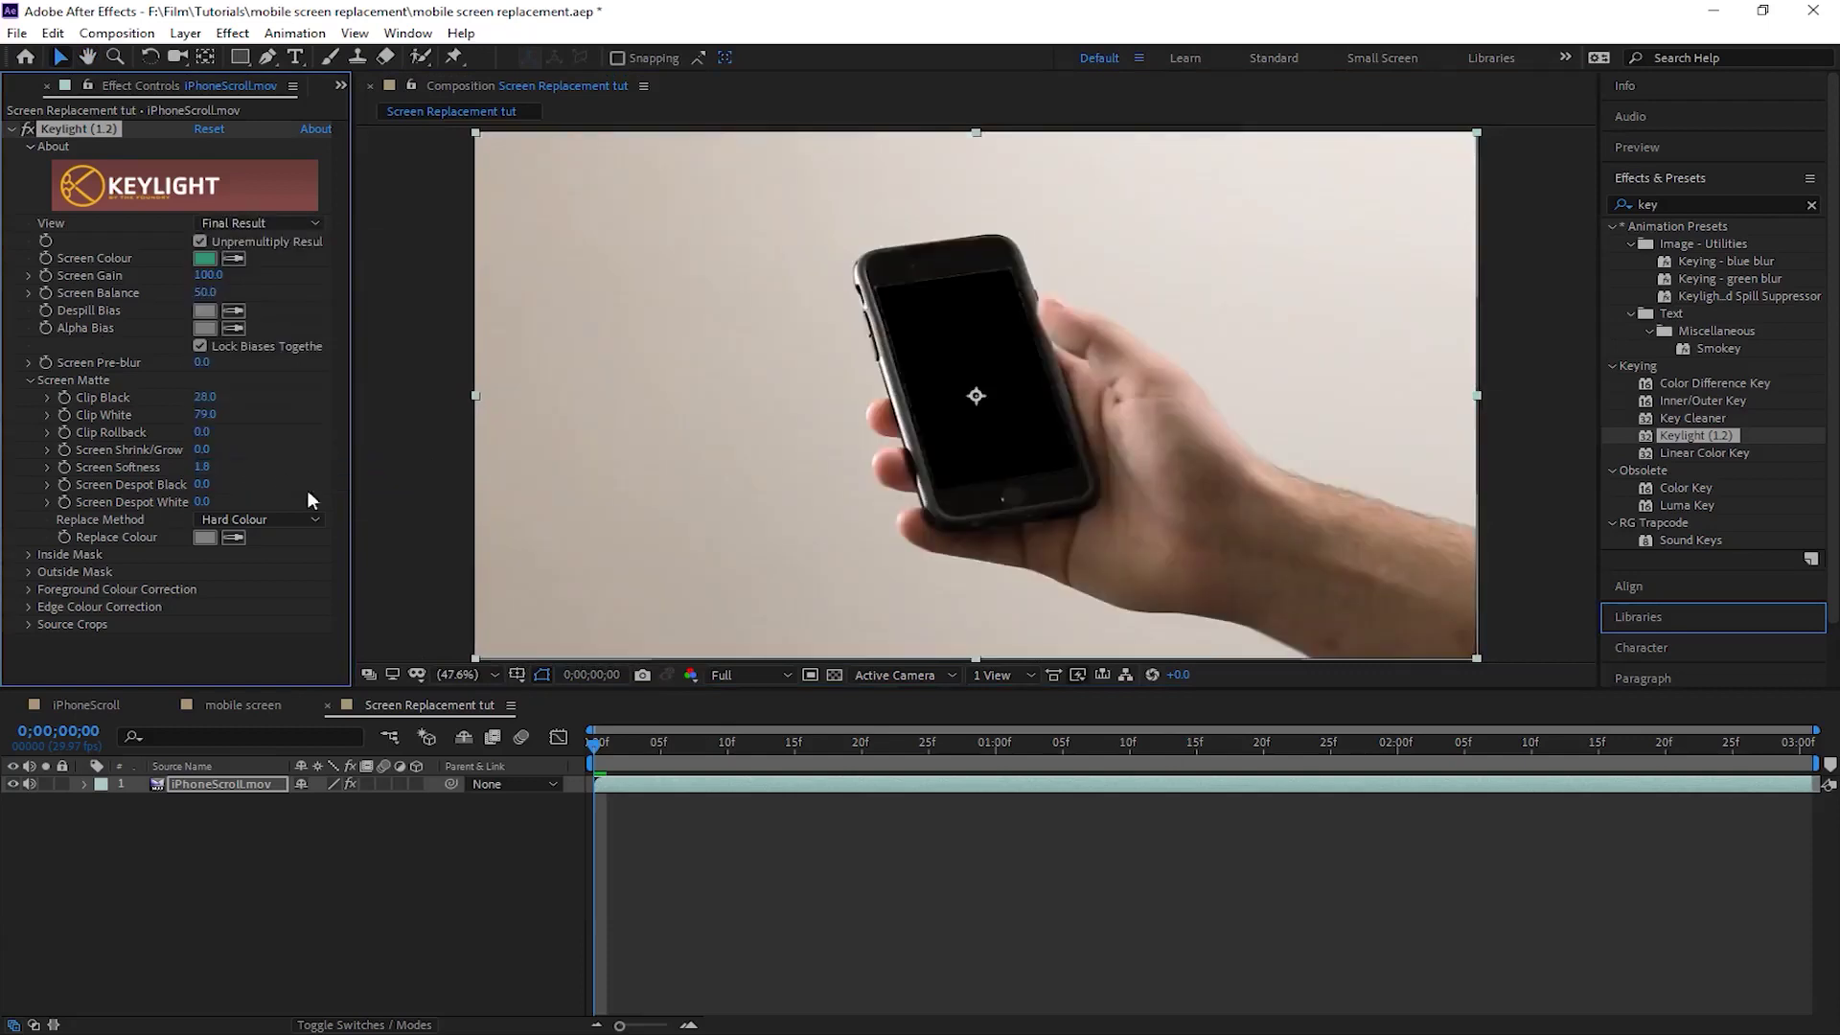
click(842, 855)
right_click(910, 868)
click(623, 746)
mouse_move(622, 745)
mouse_down()
mouse_move(1630, 769)
mouse_move(512, 780)
mouse_up()
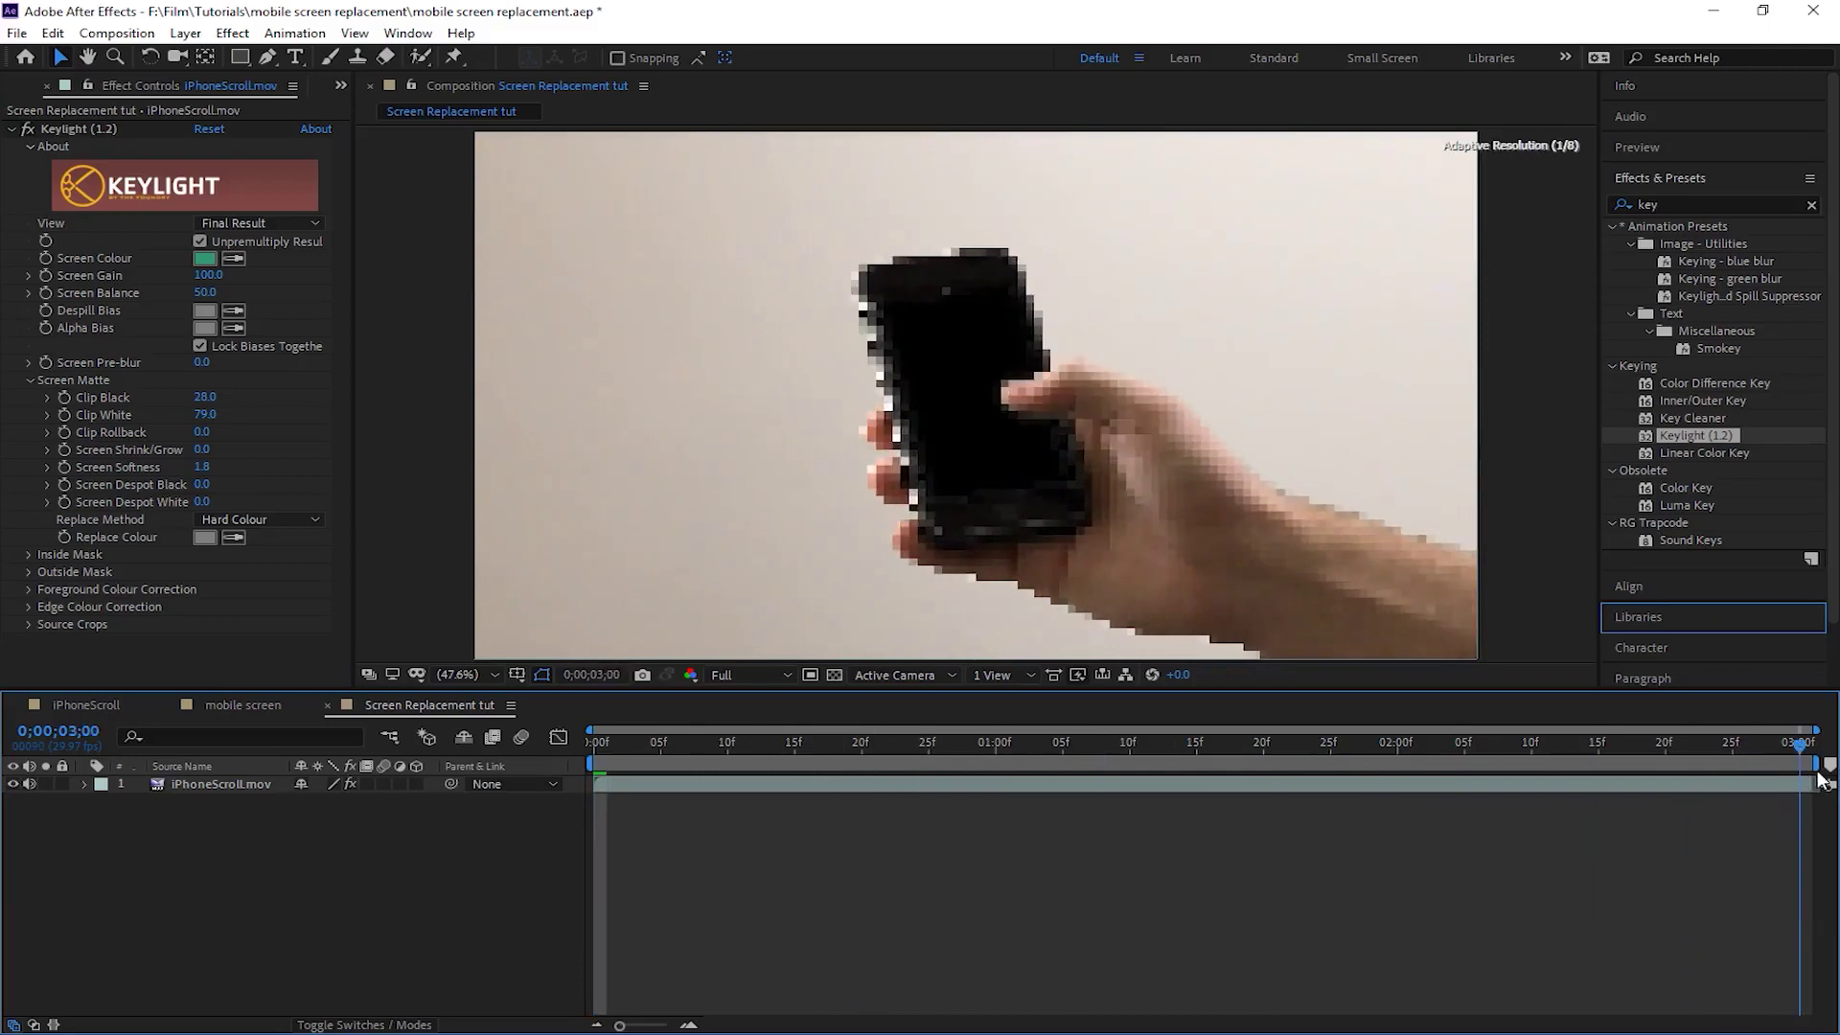
right_click(979, 900)
click(862, 901)
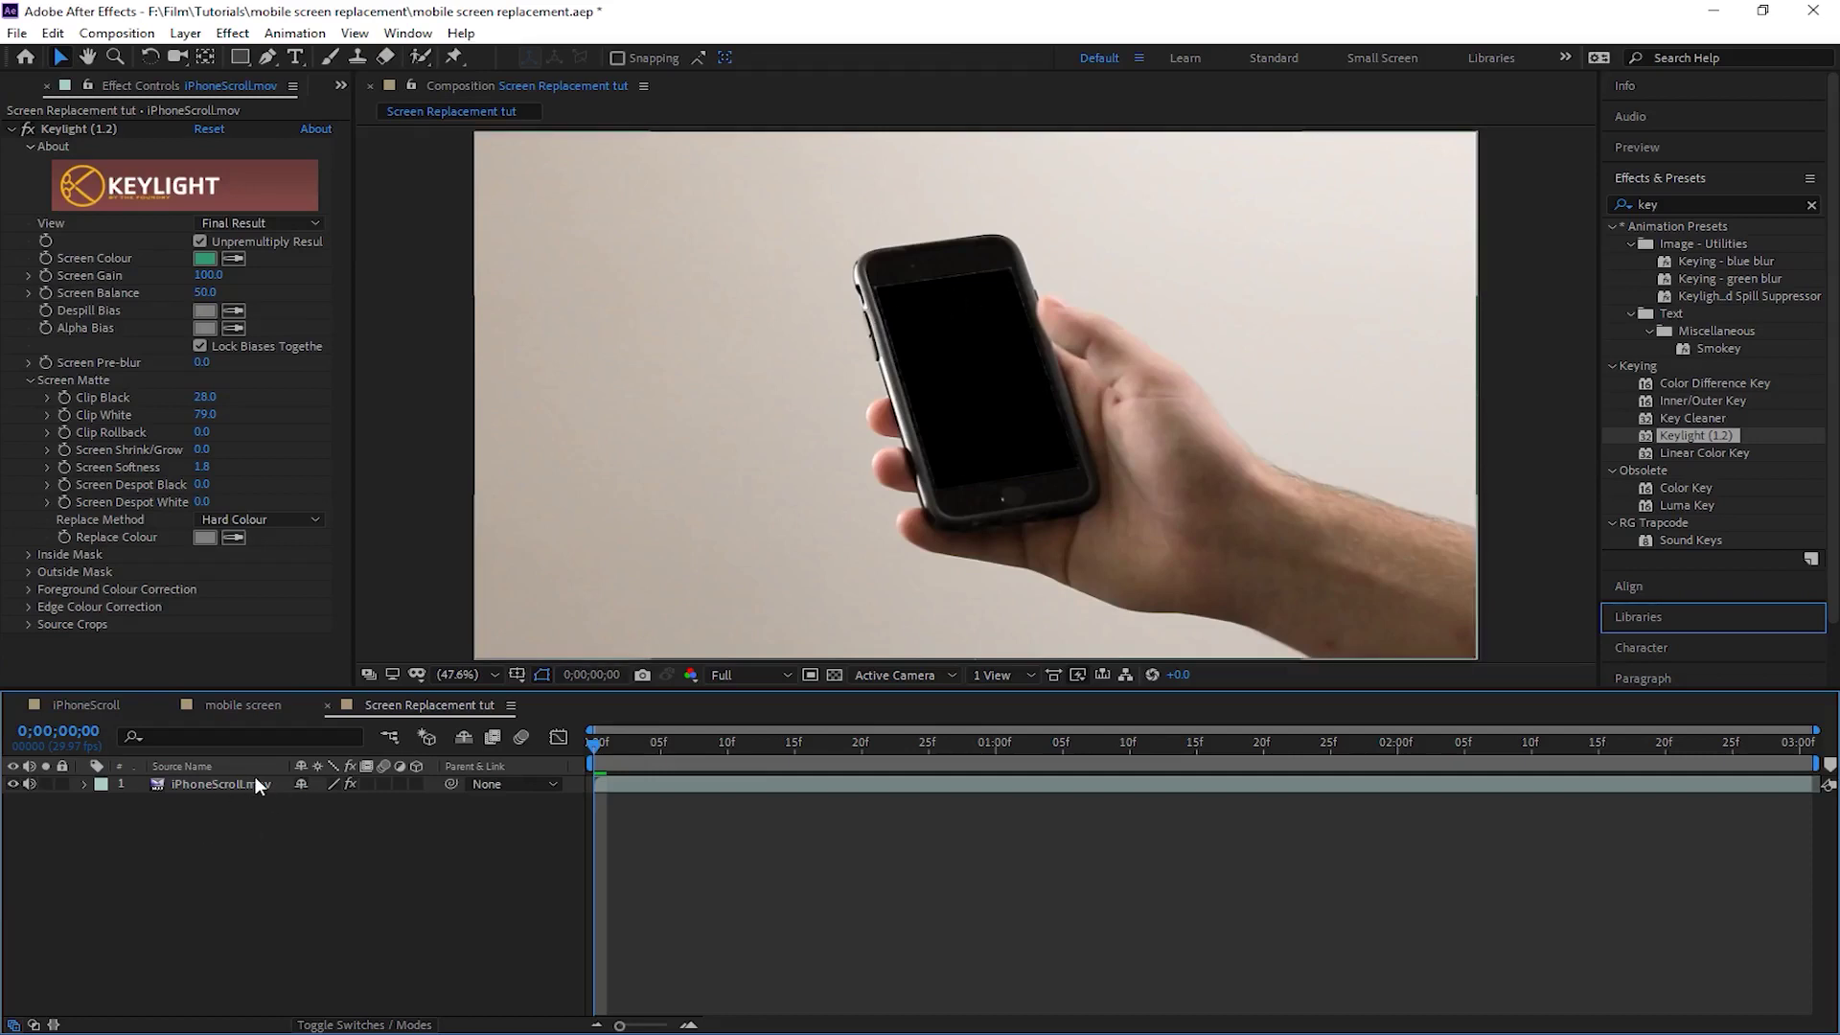
Step: Create a dark gray #333333 solid and place it beneath iPhoneScroll.mov
key(ctrl+y)
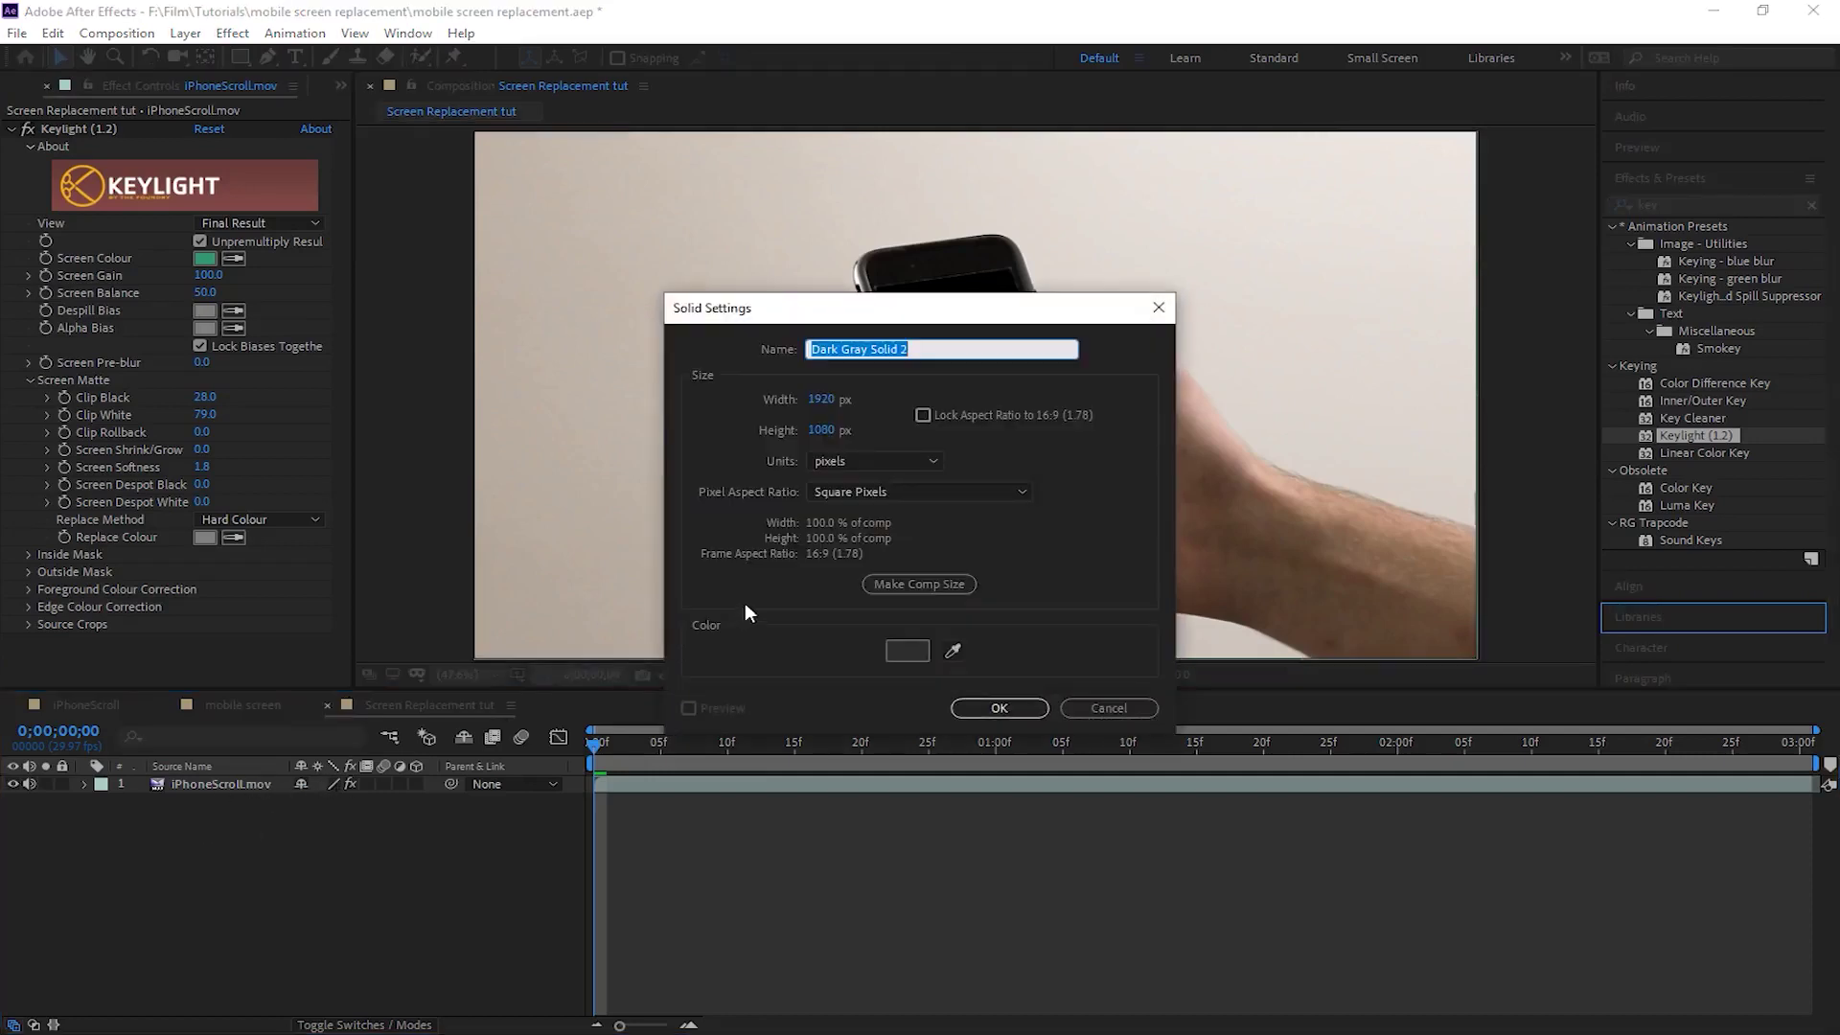
click(906, 651)
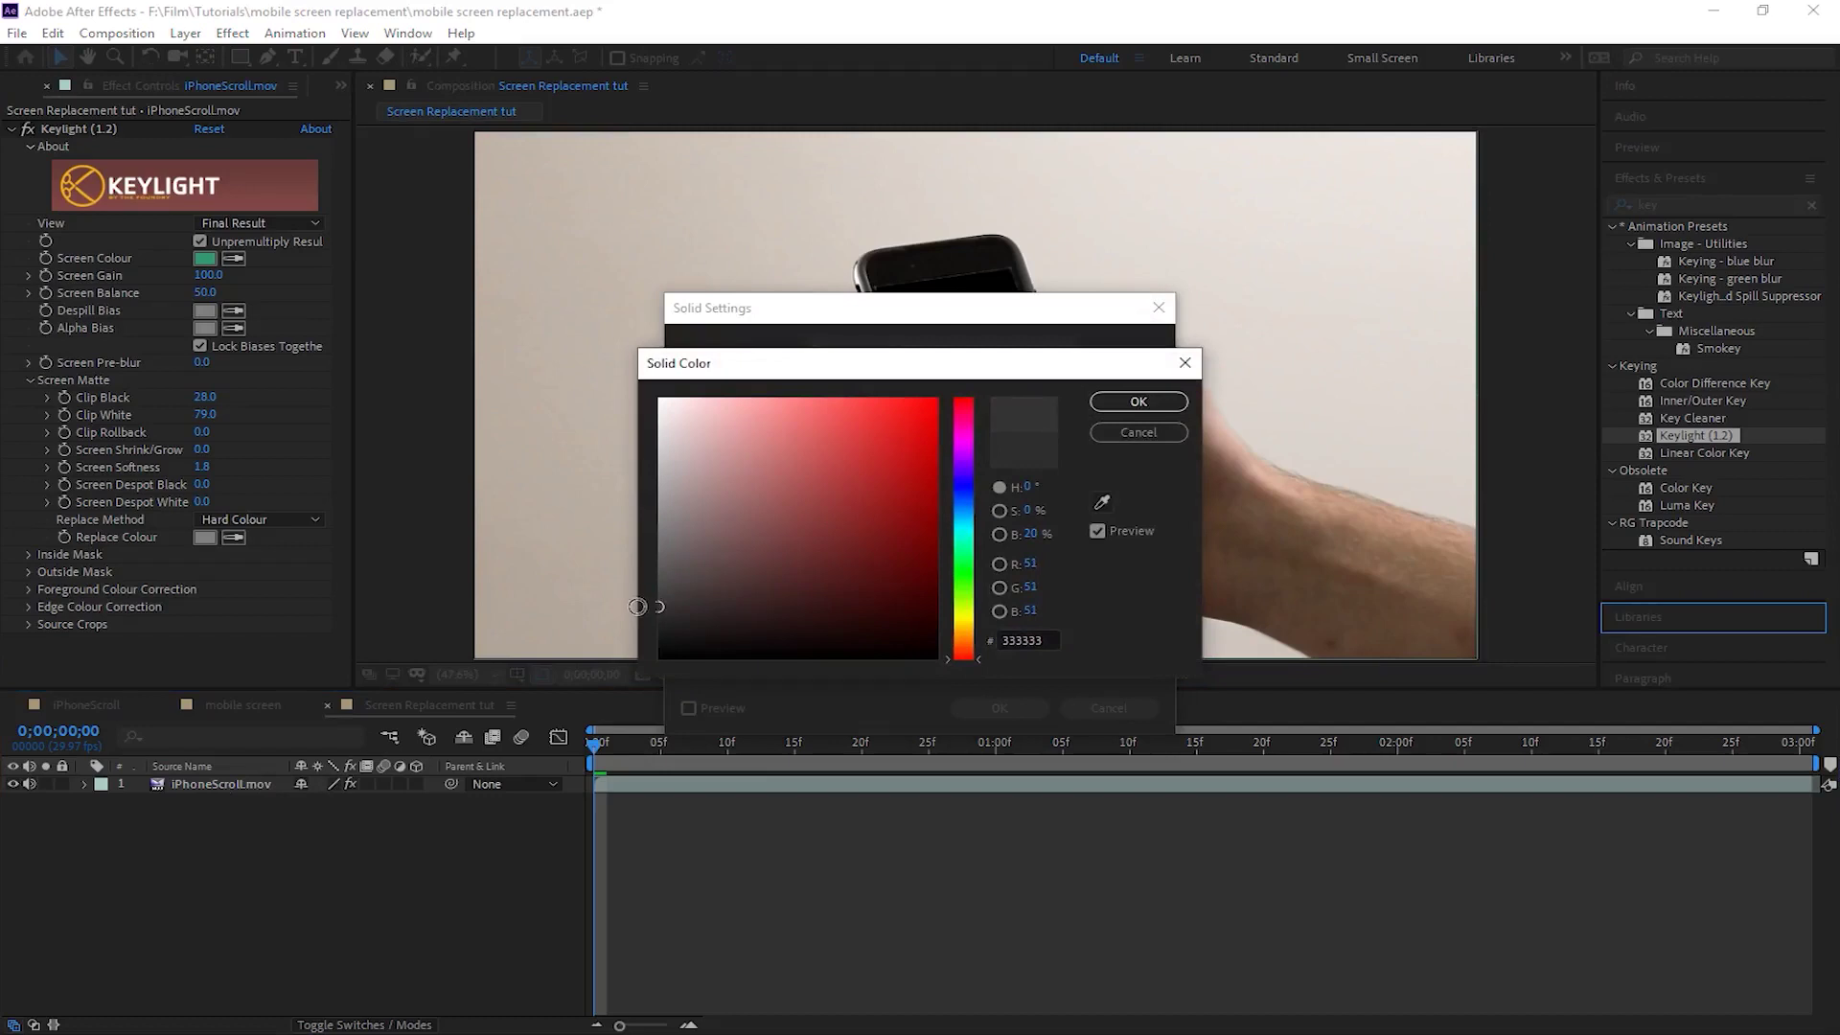
click(1138, 402)
click(999, 707)
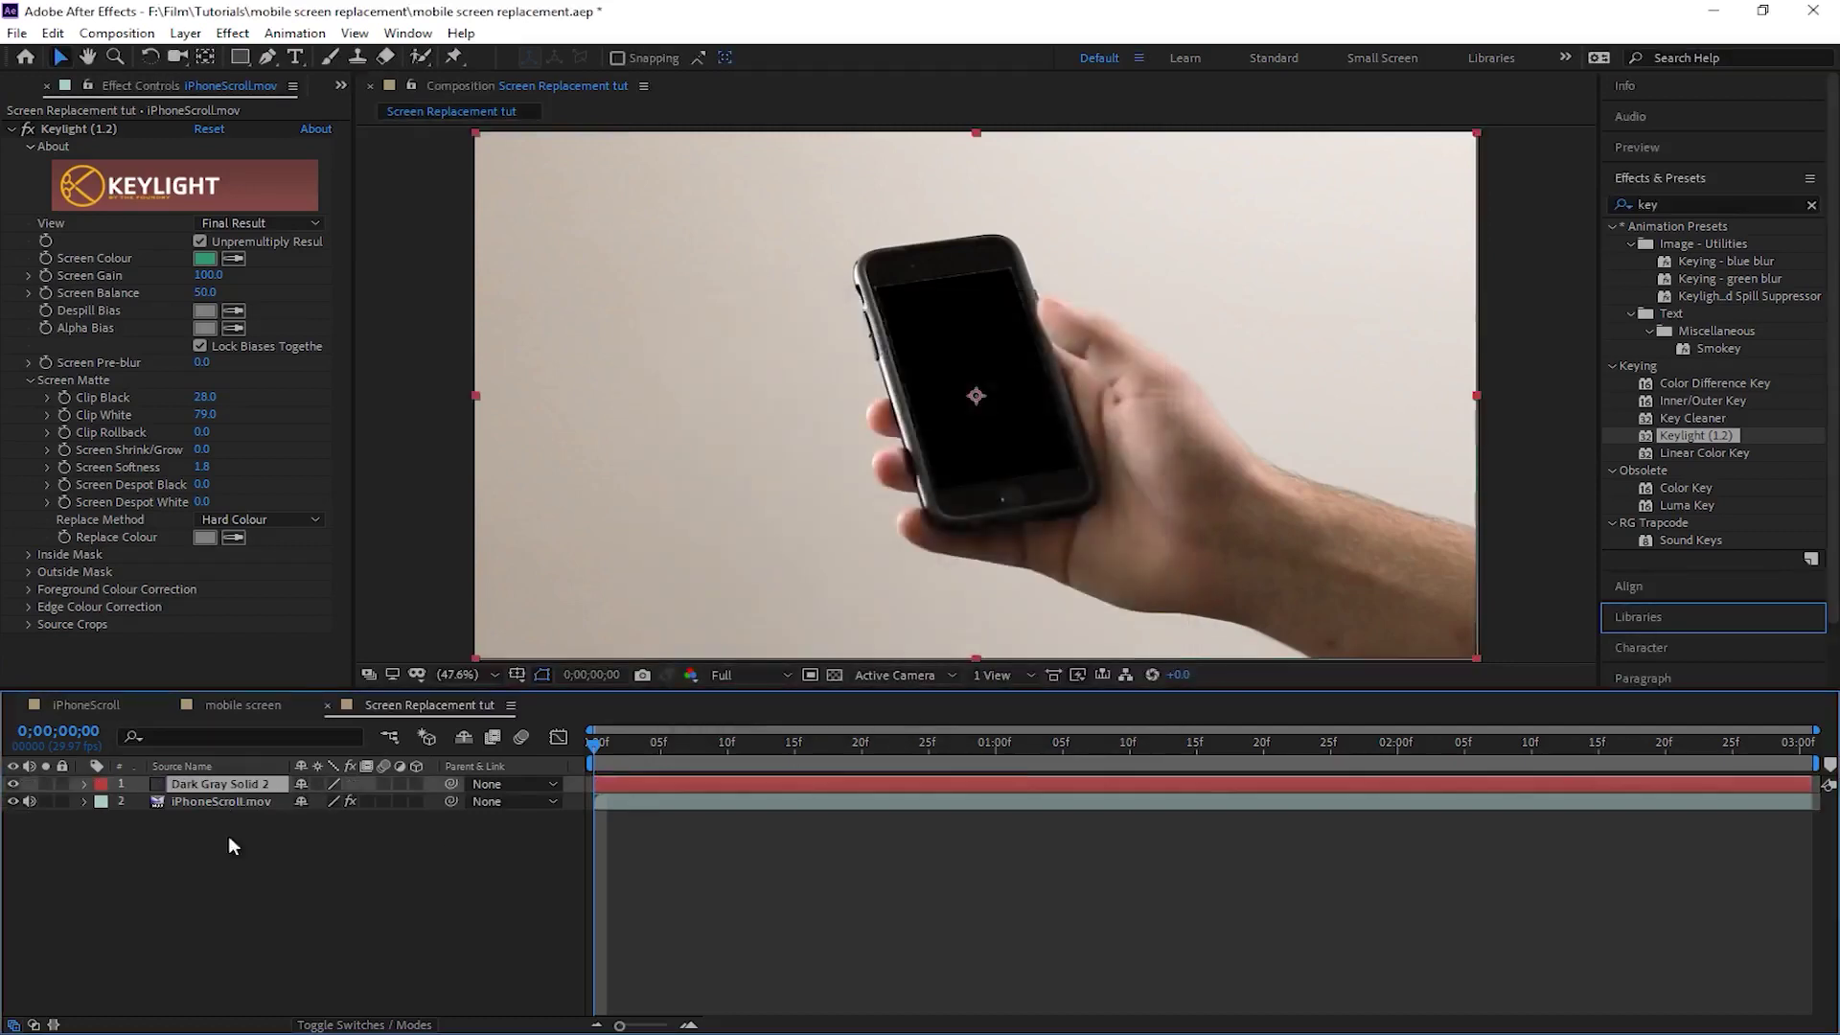
drag(203, 784, 199, 825)
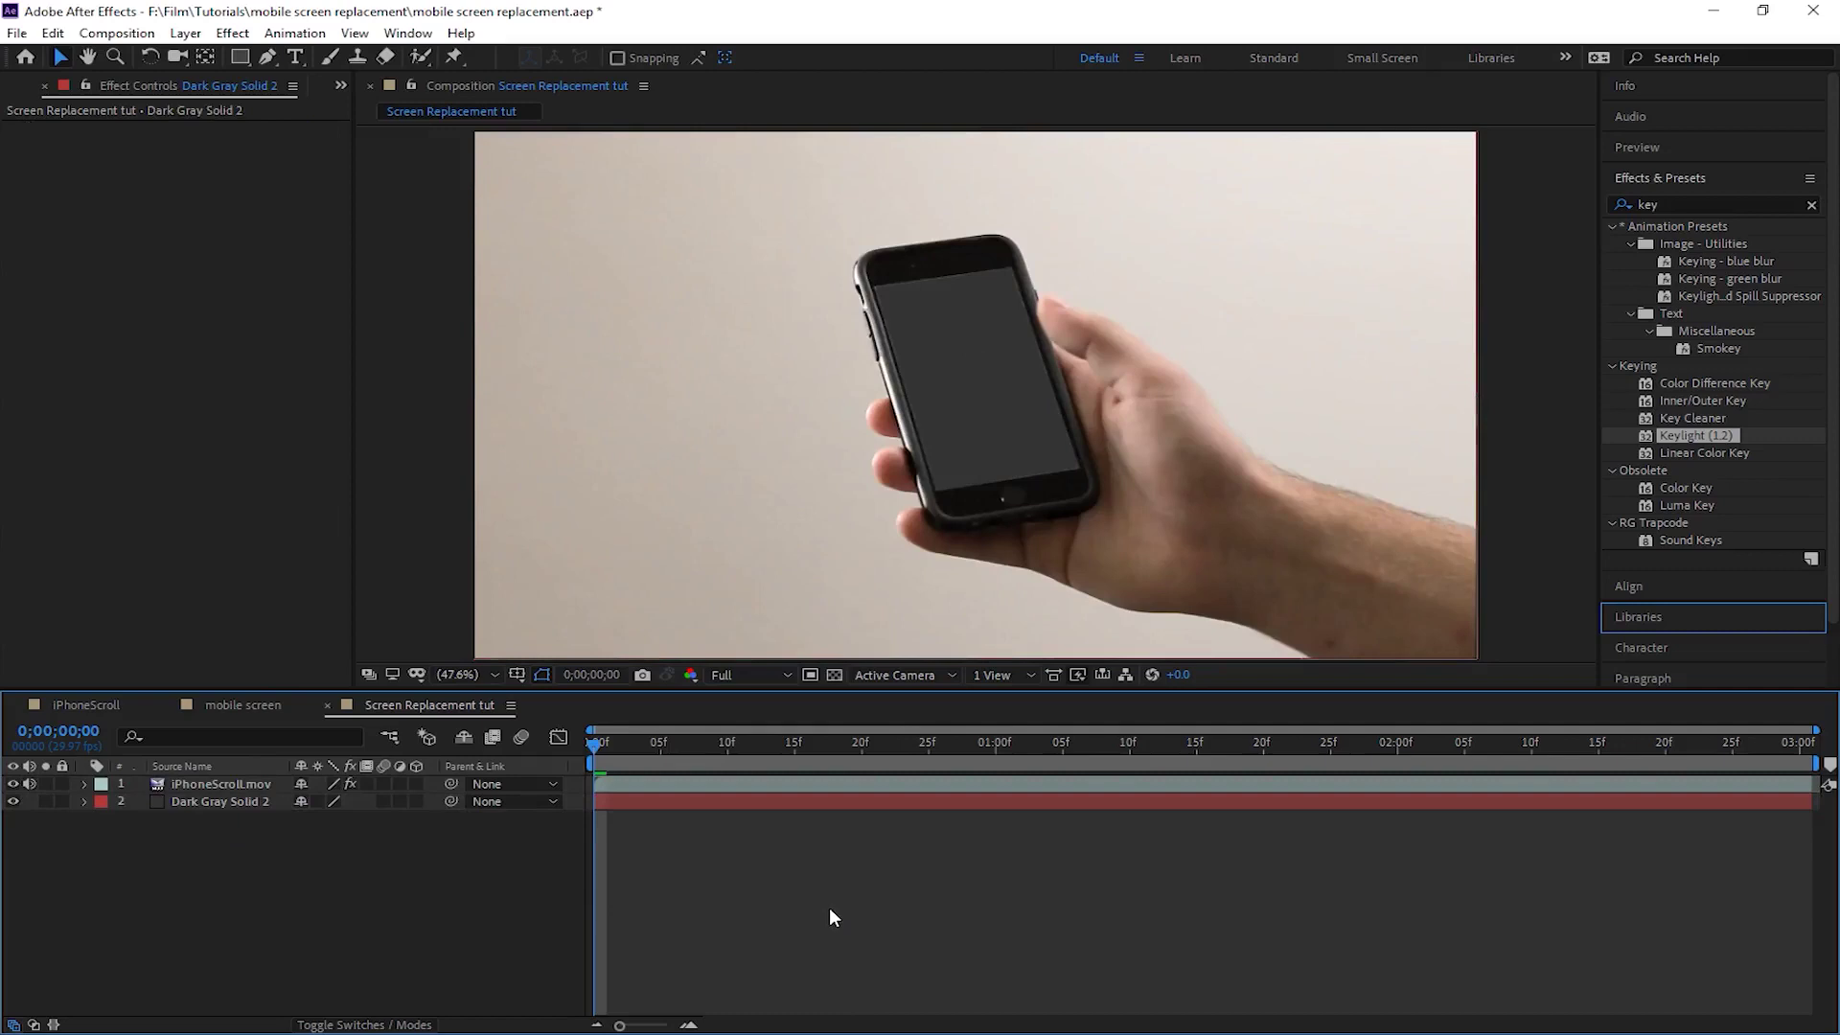
Step: Create a 1080x1920 composition named 'screen' with Lock Aspect Ratio turned off
key(ctrl+n)
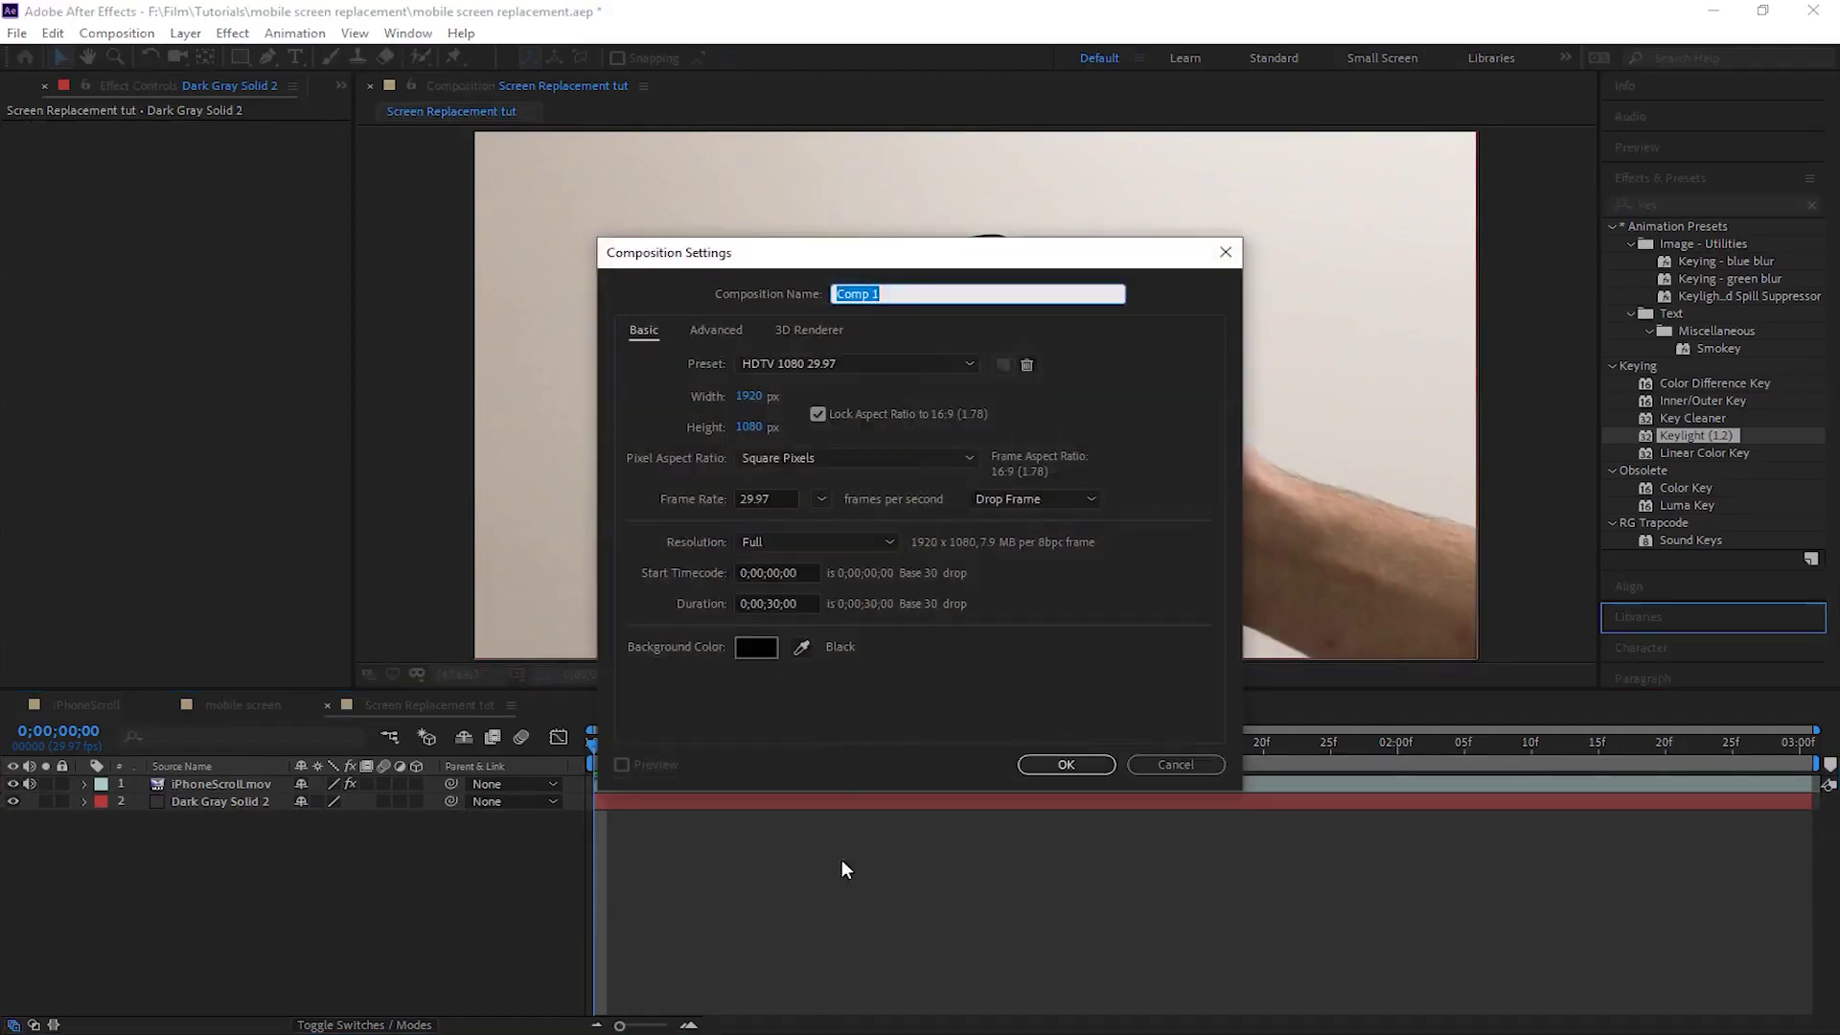
text(screen)
click(747, 395)
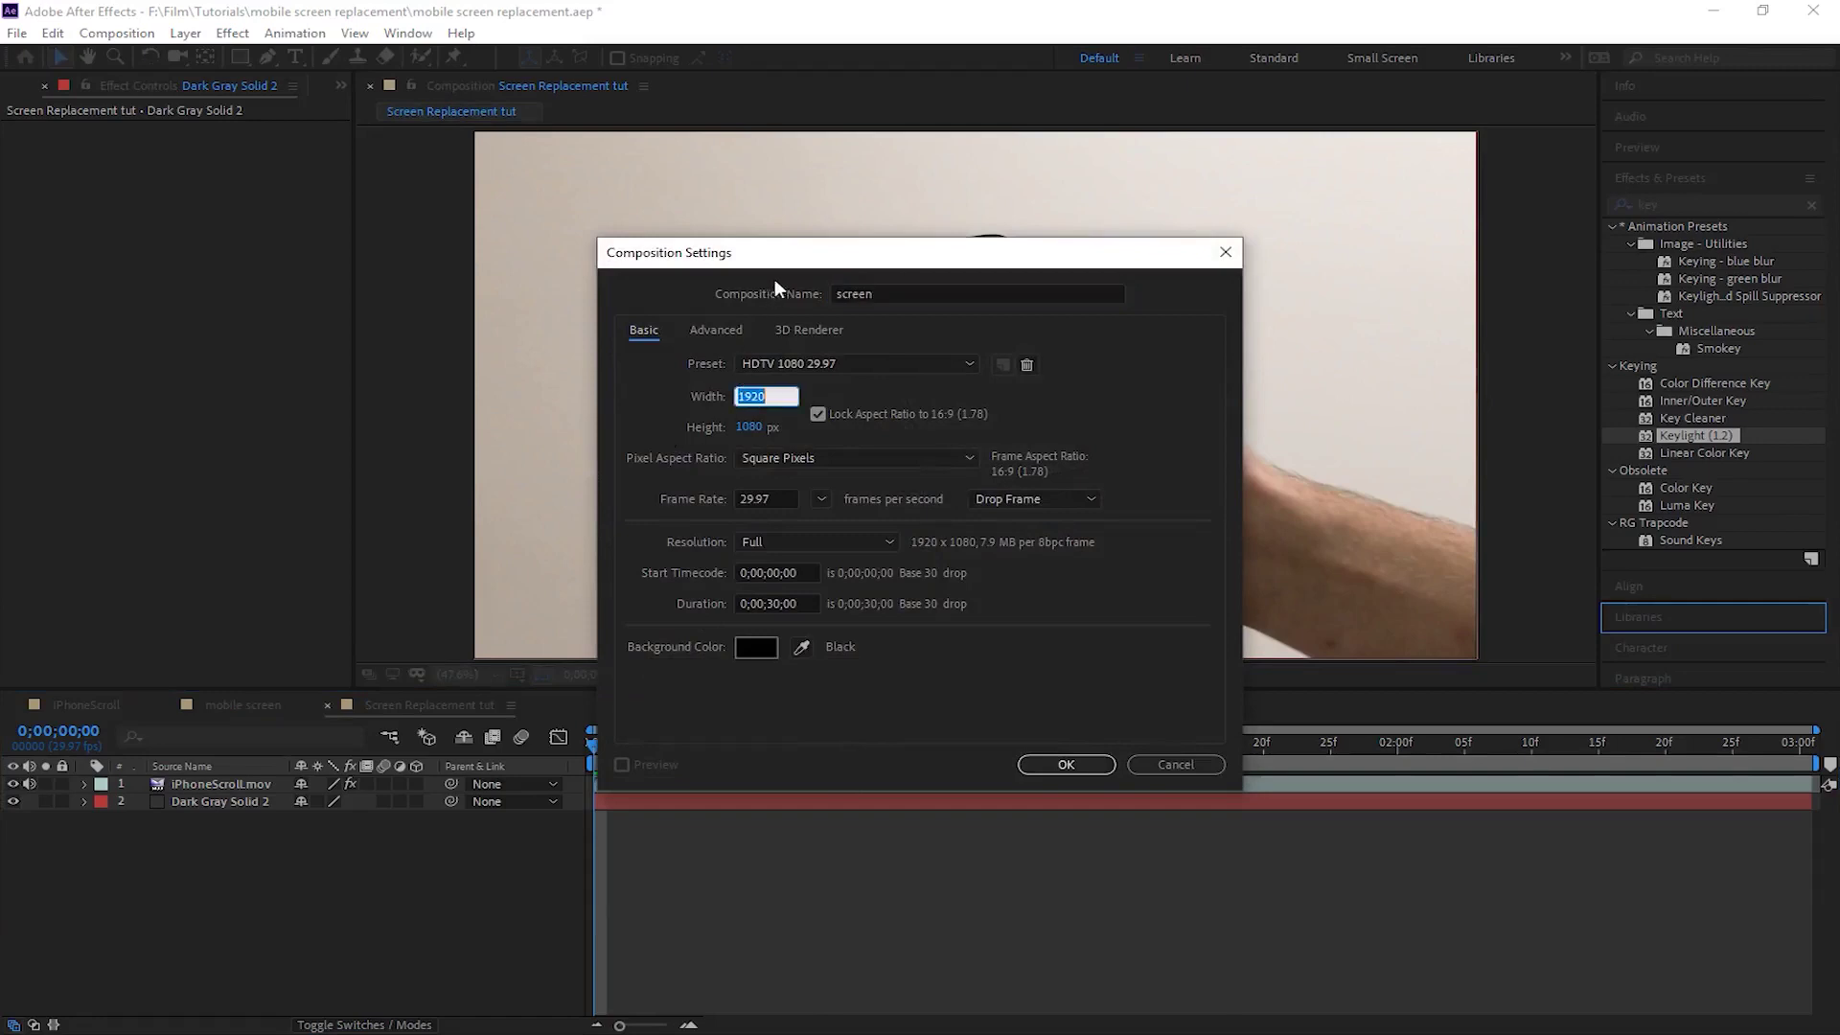
text(1080)
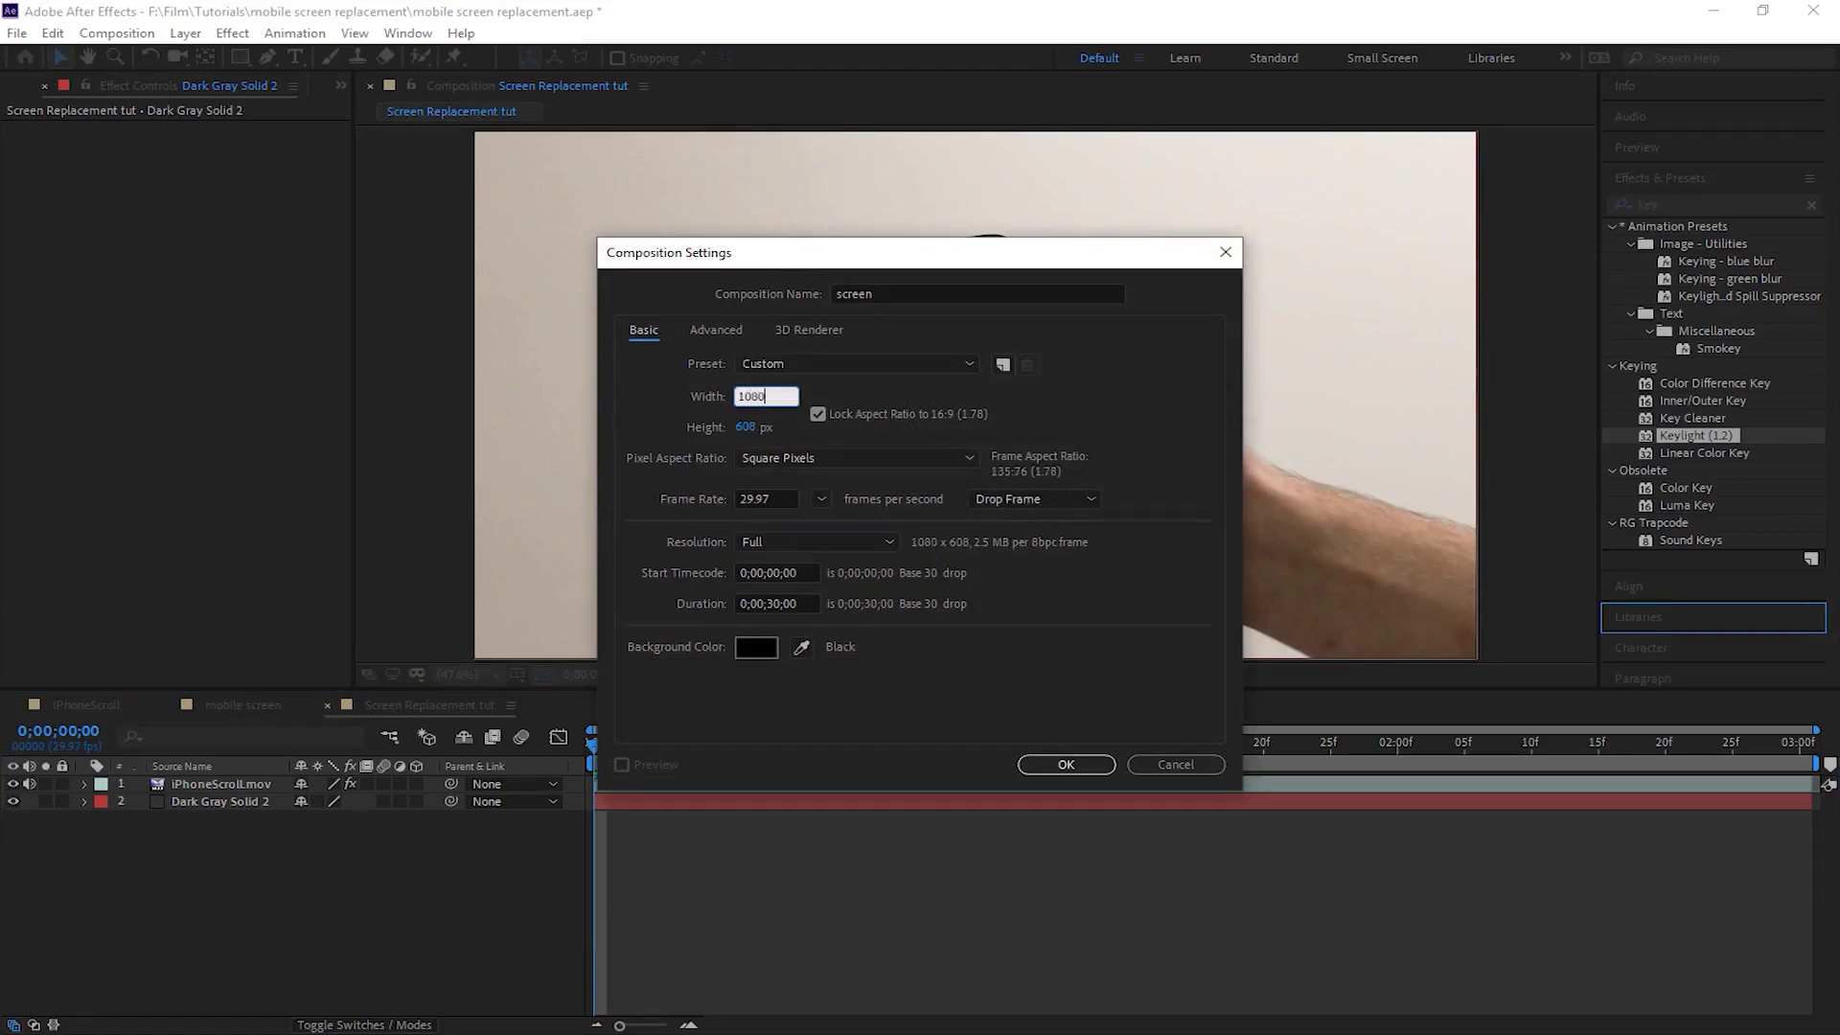
click(817, 414)
click(746, 426)
text(1920)
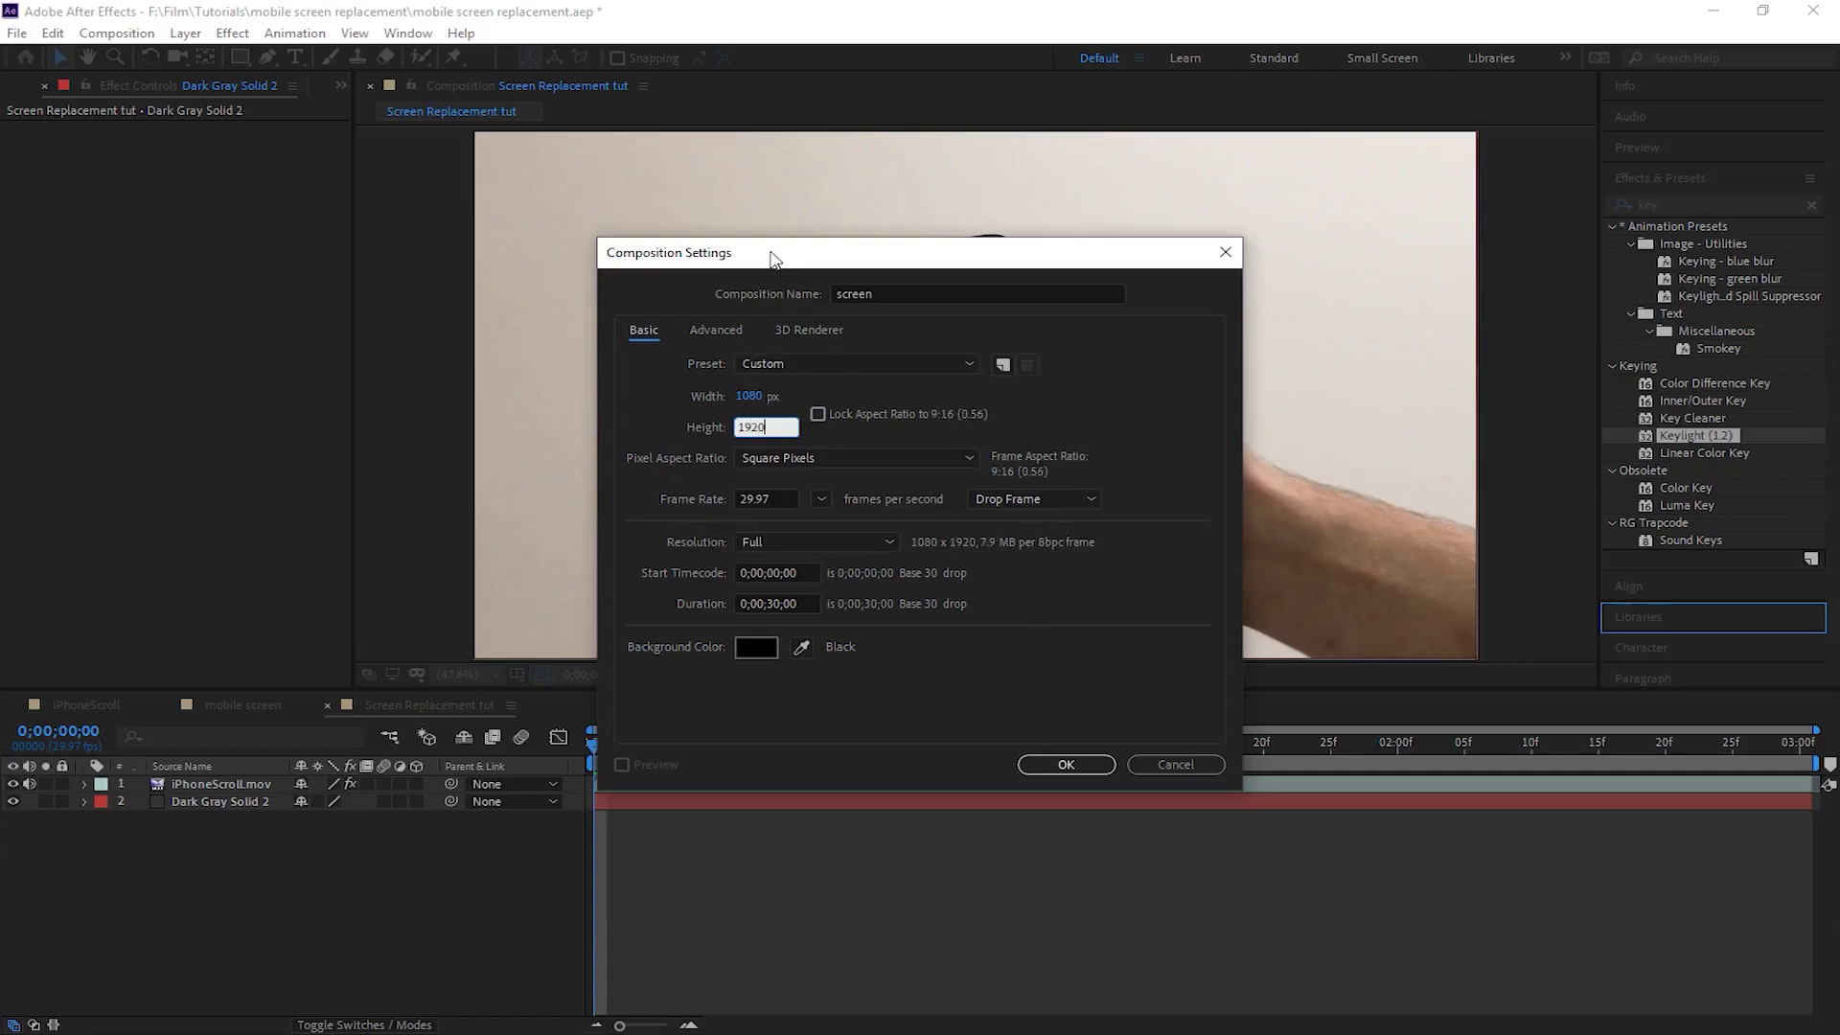
drag(763, 256, 1255, 321)
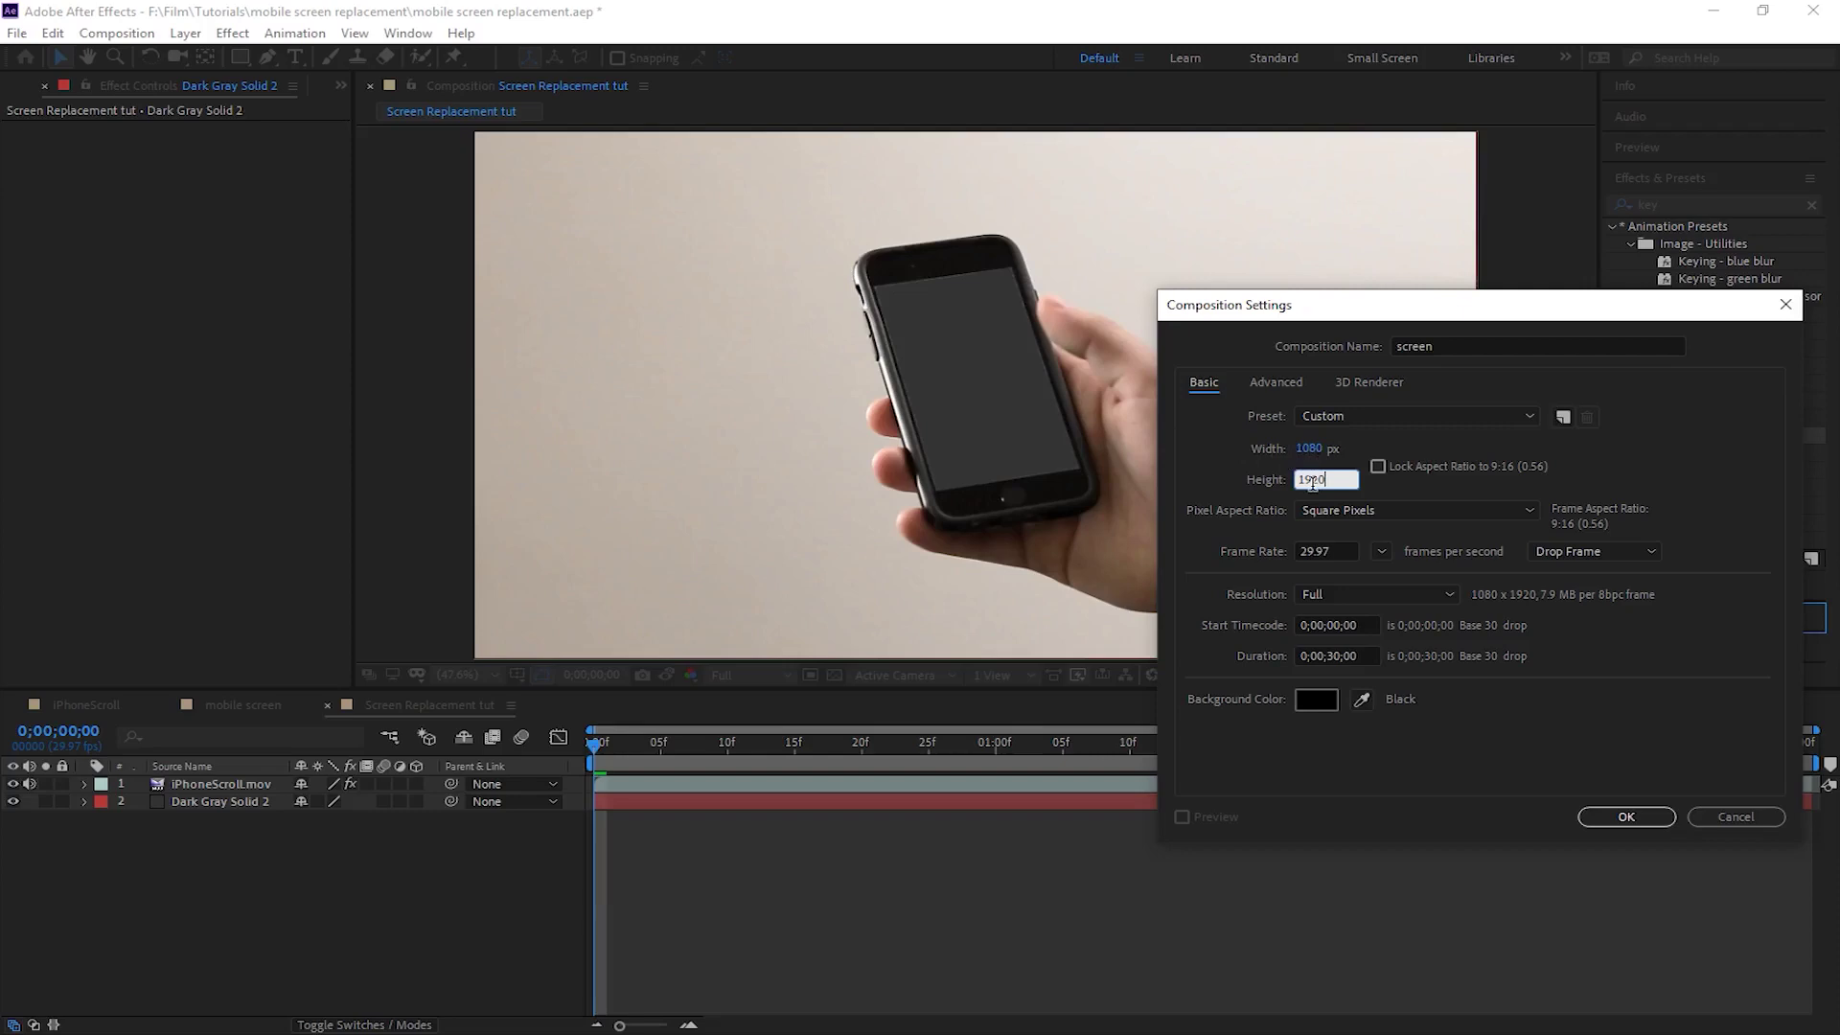
click(1624, 817)
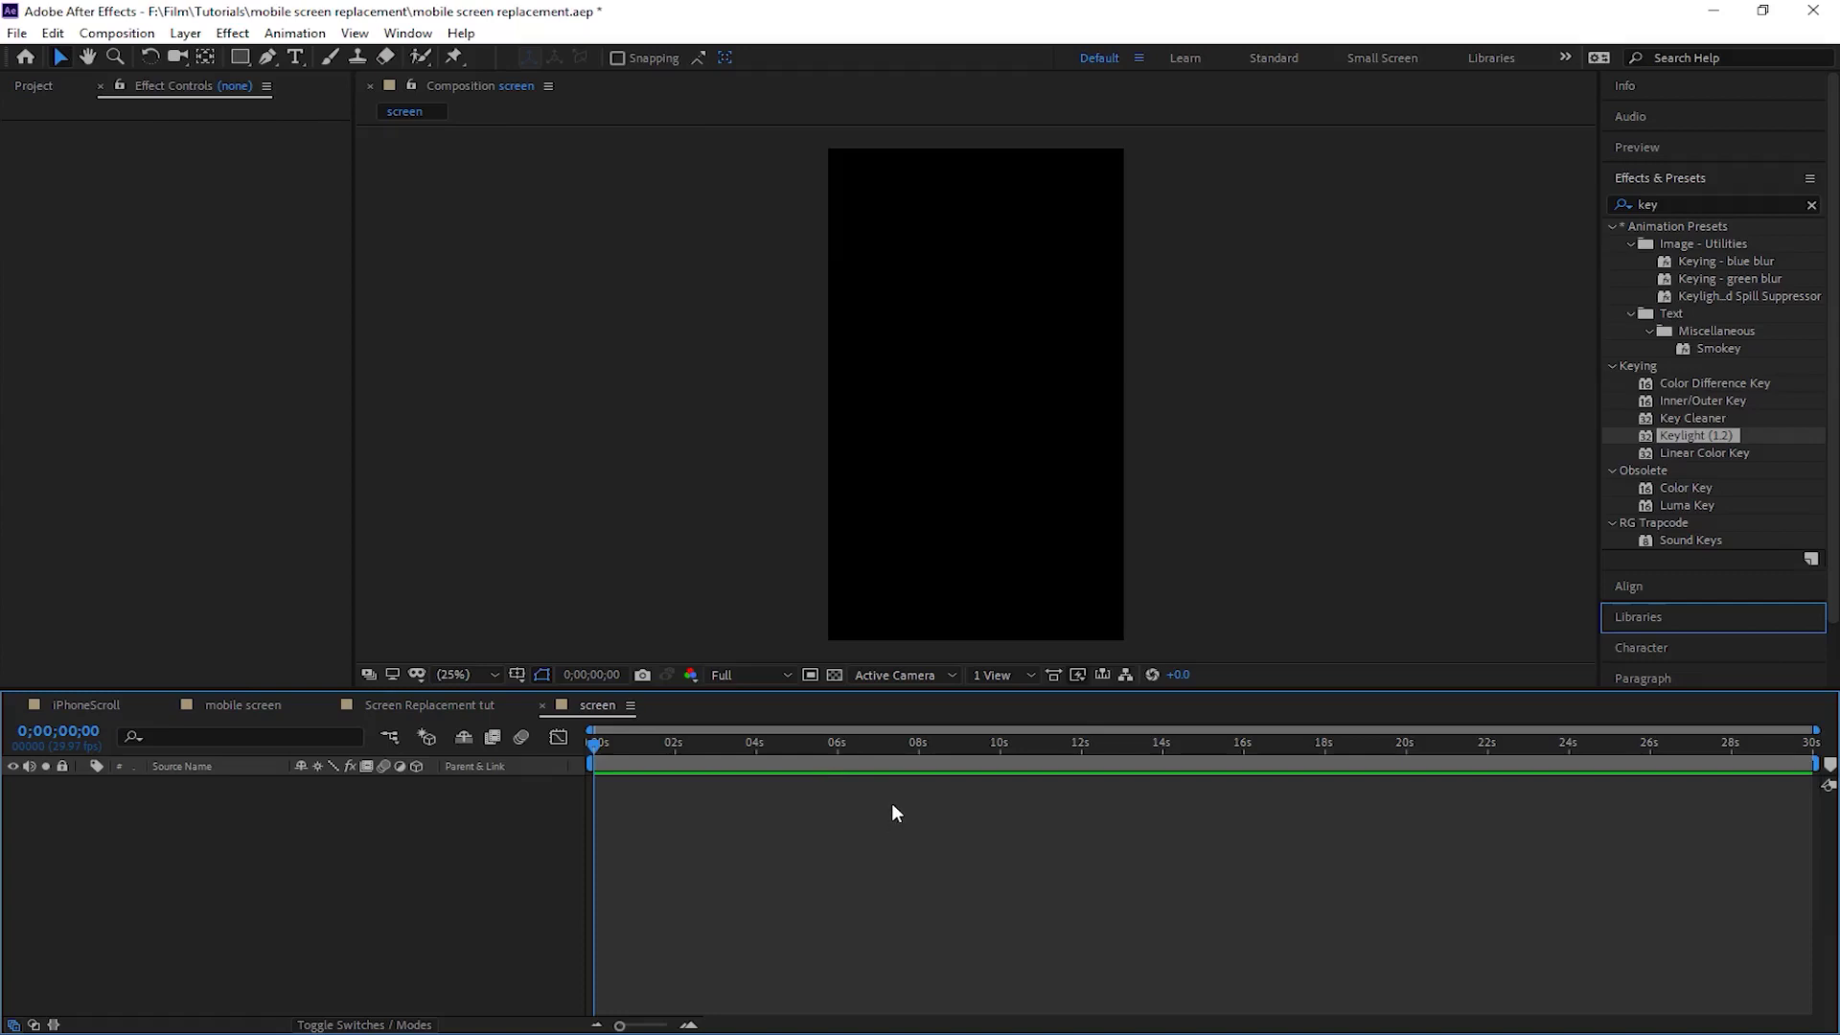
Step: Fill the screen comp with a violet A200FF solid
key(ctrl+y)
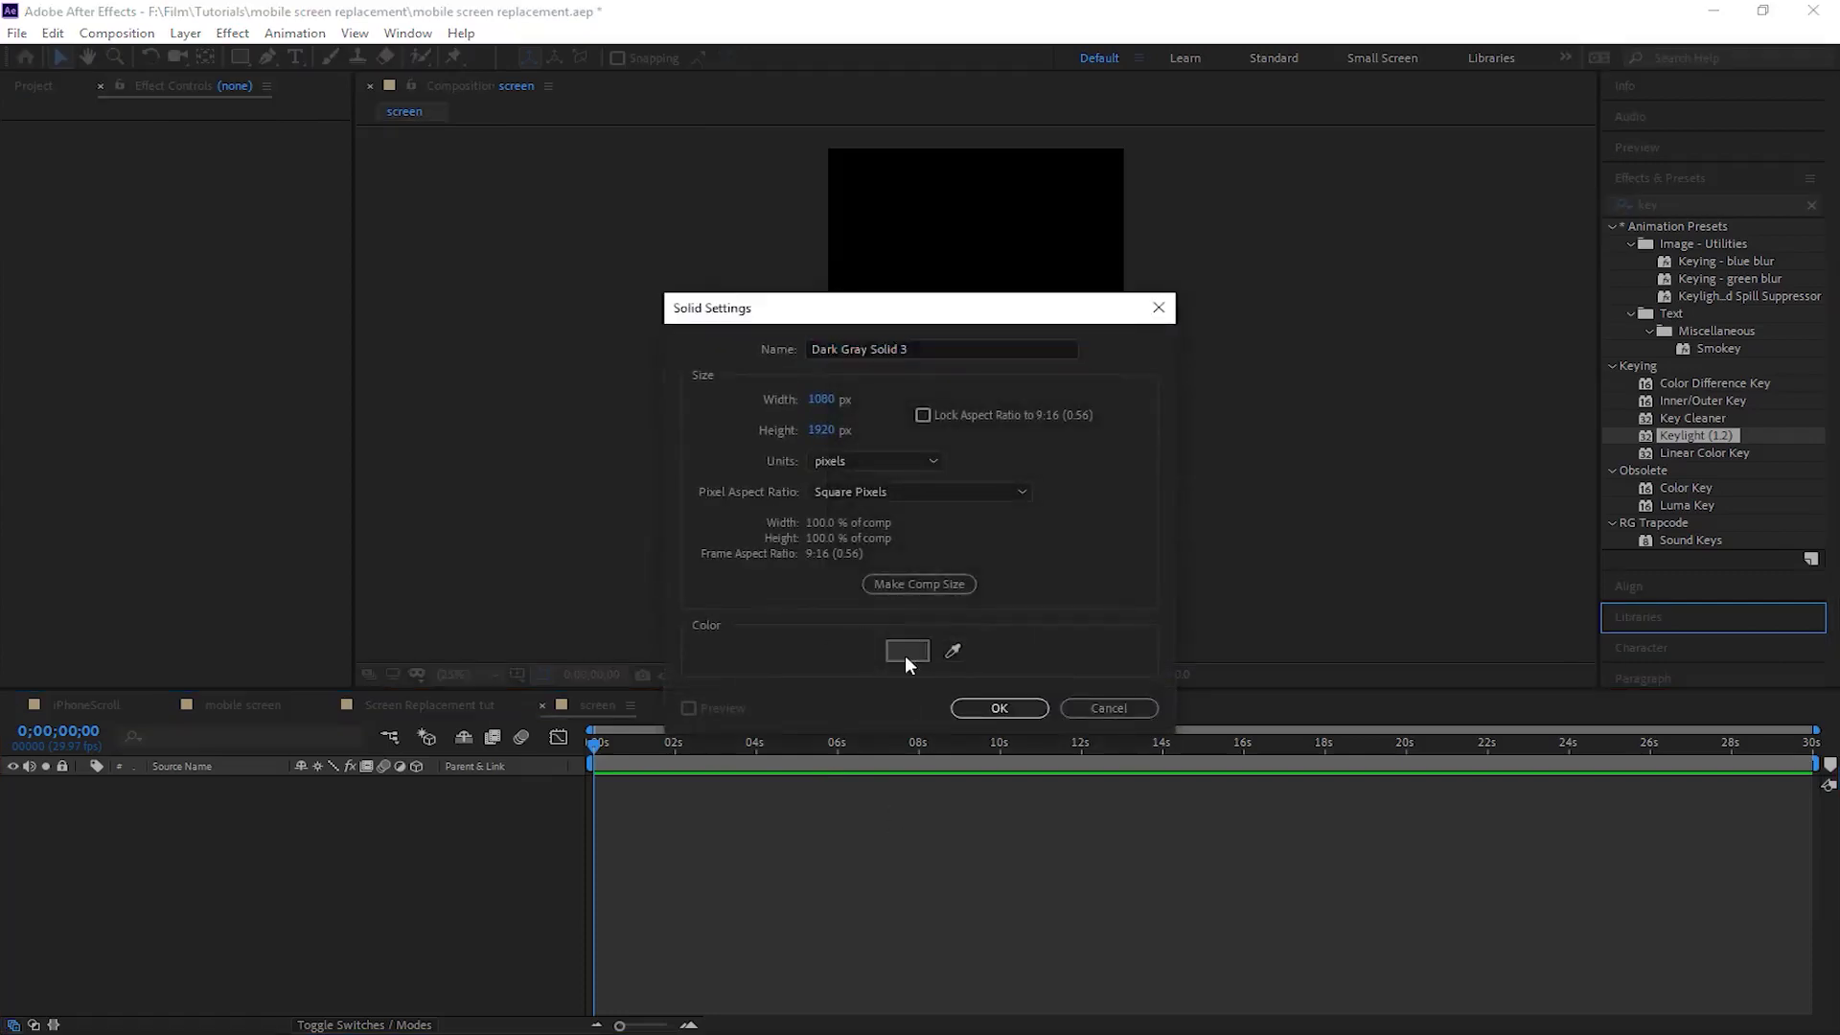
click(911, 650)
drag(956, 503, 959, 458)
click(935, 399)
click(1119, 400)
click(998, 707)
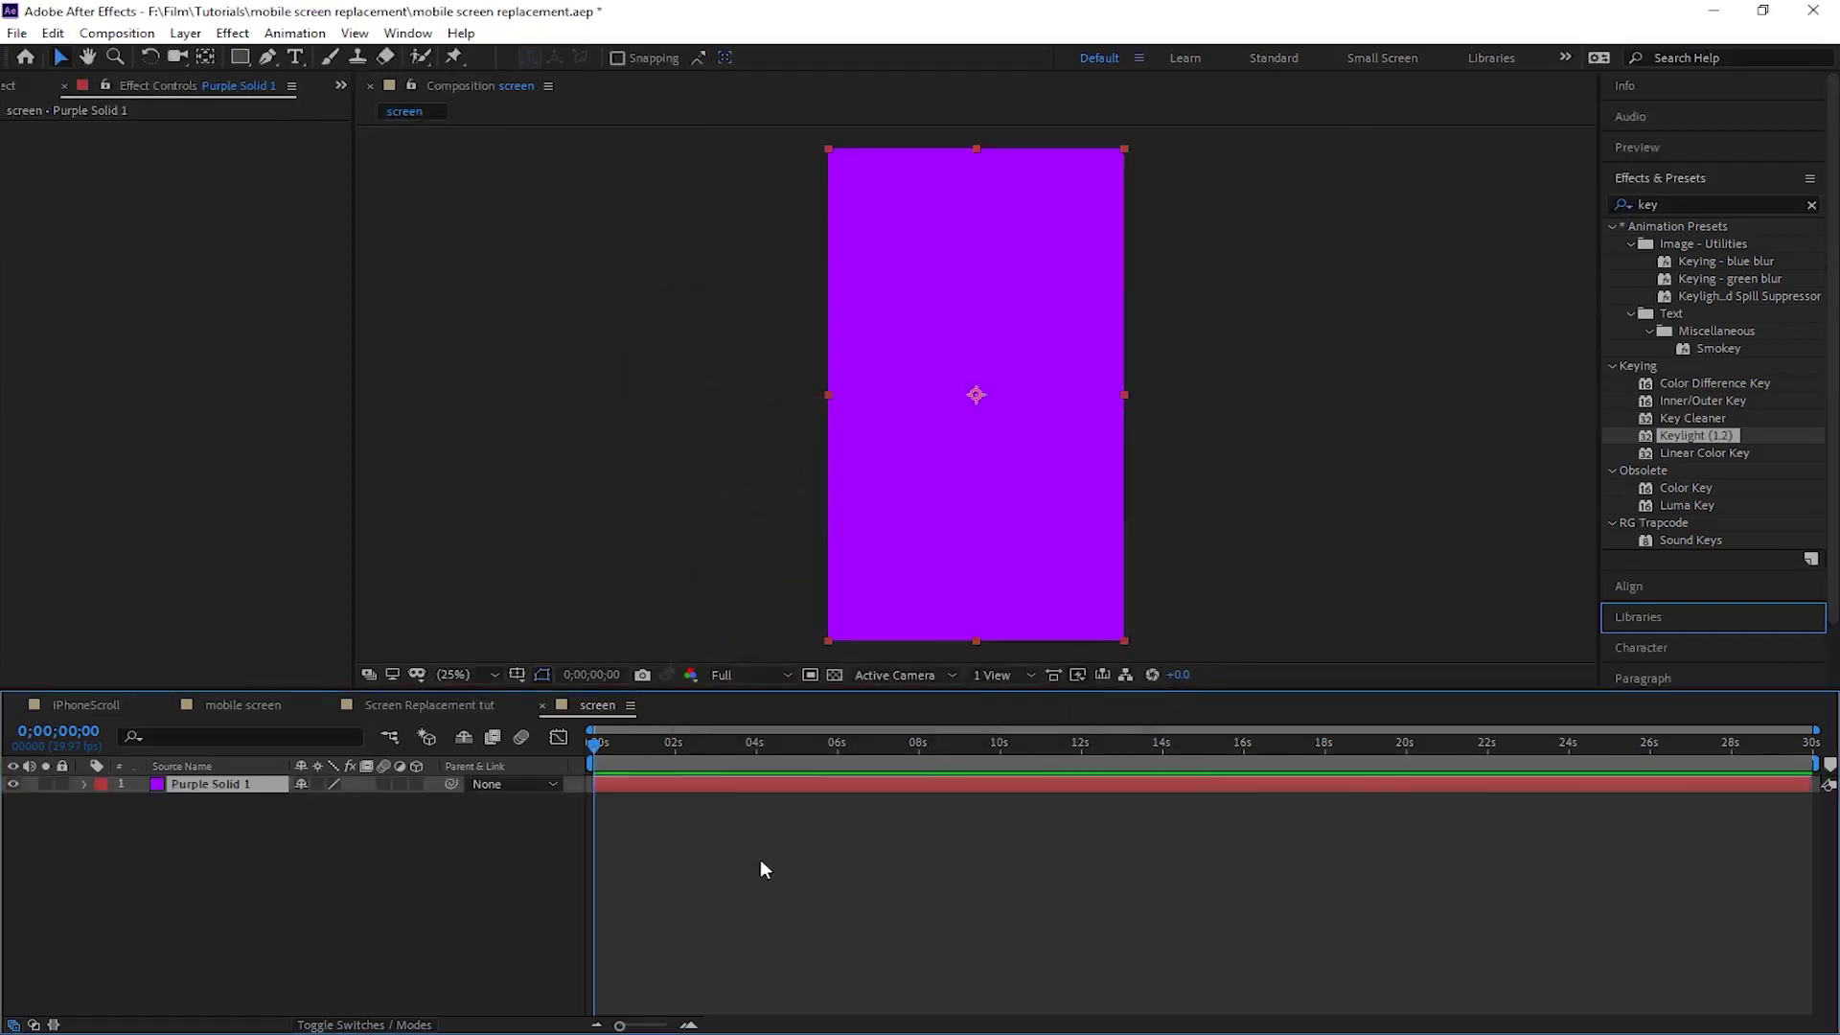
Step: Add the screen comp as a hidden top layer in Screen Replacement tut
click(404, 707)
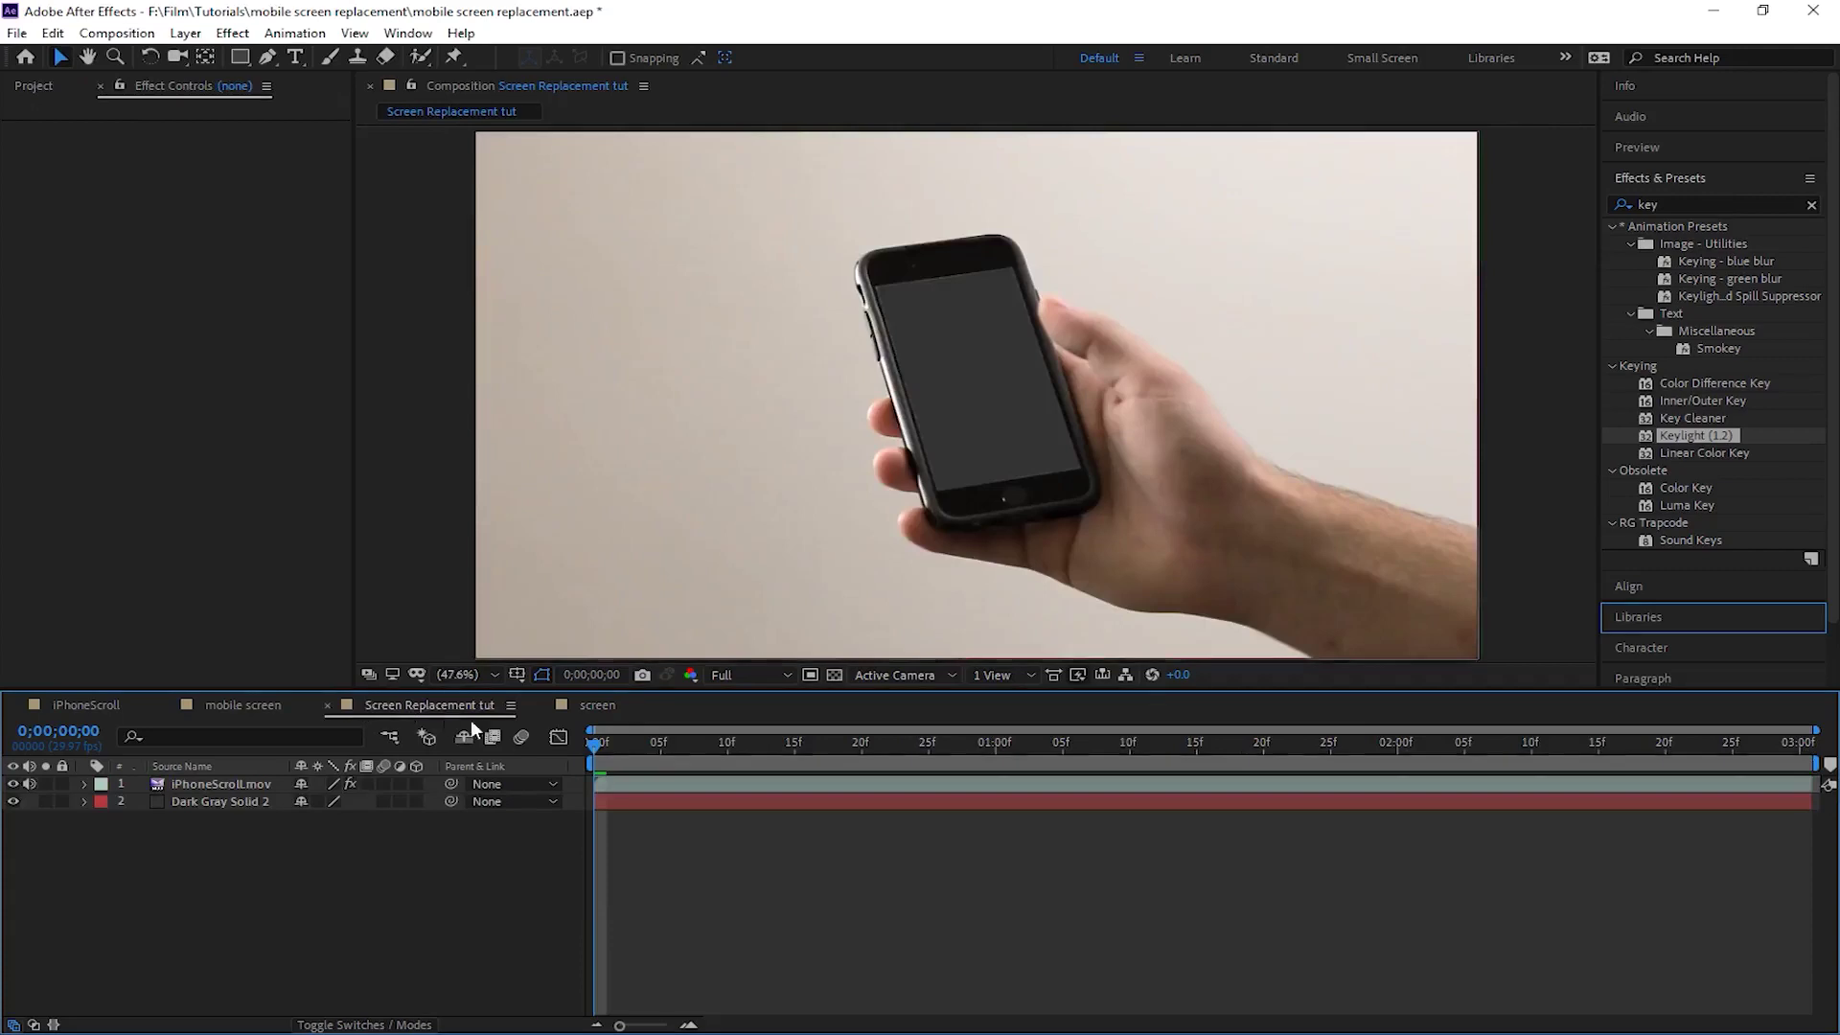
key(ctrl+0)
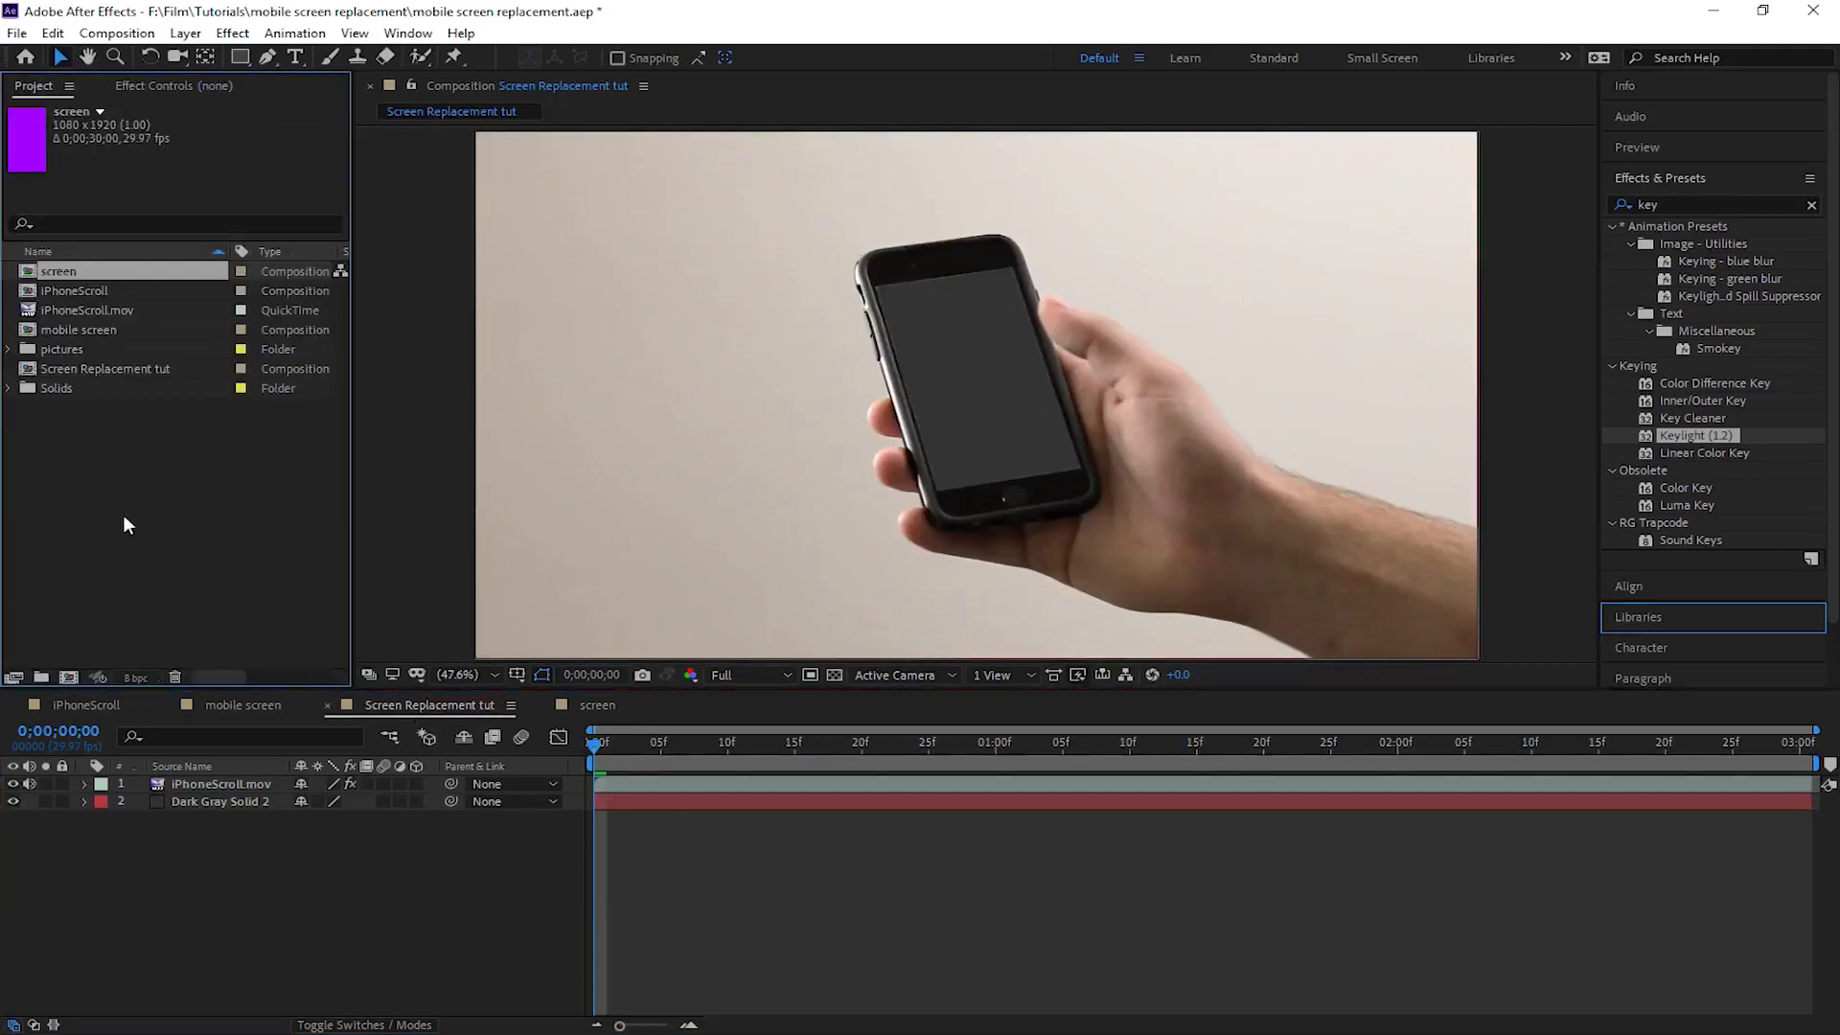
click(54, 349)
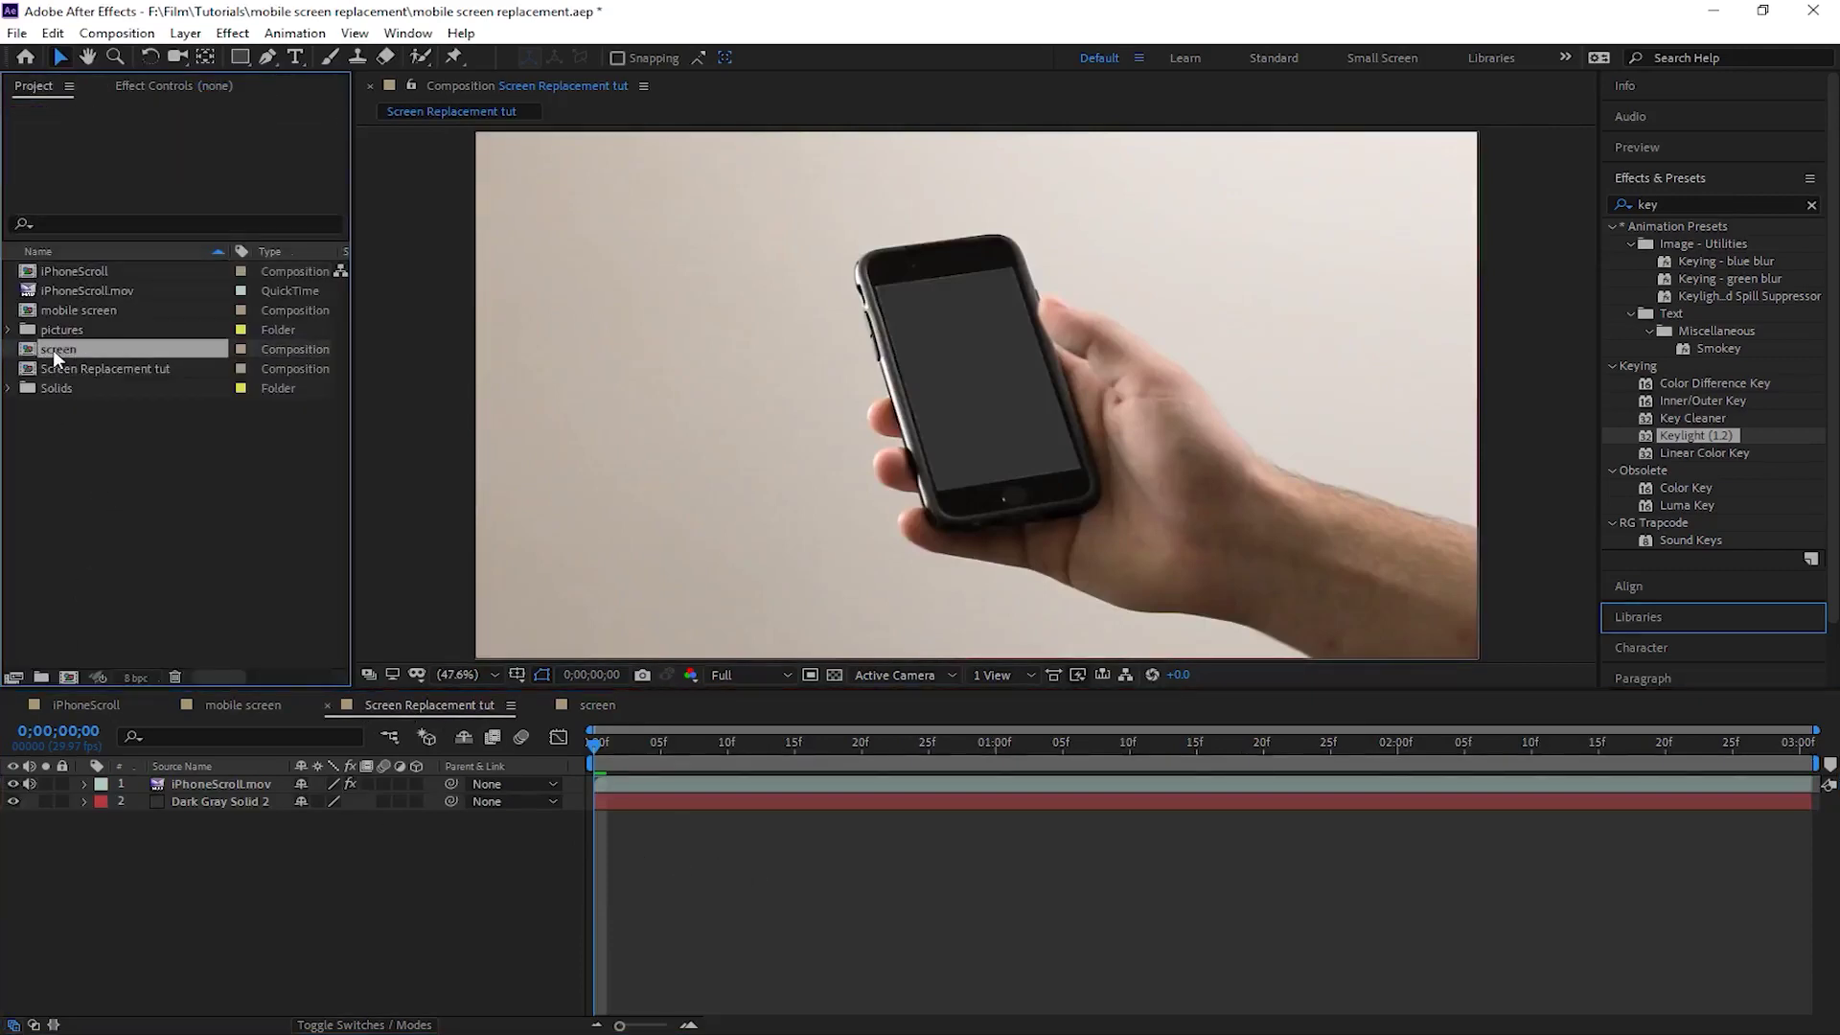
drag(54, 349, 158, 783)
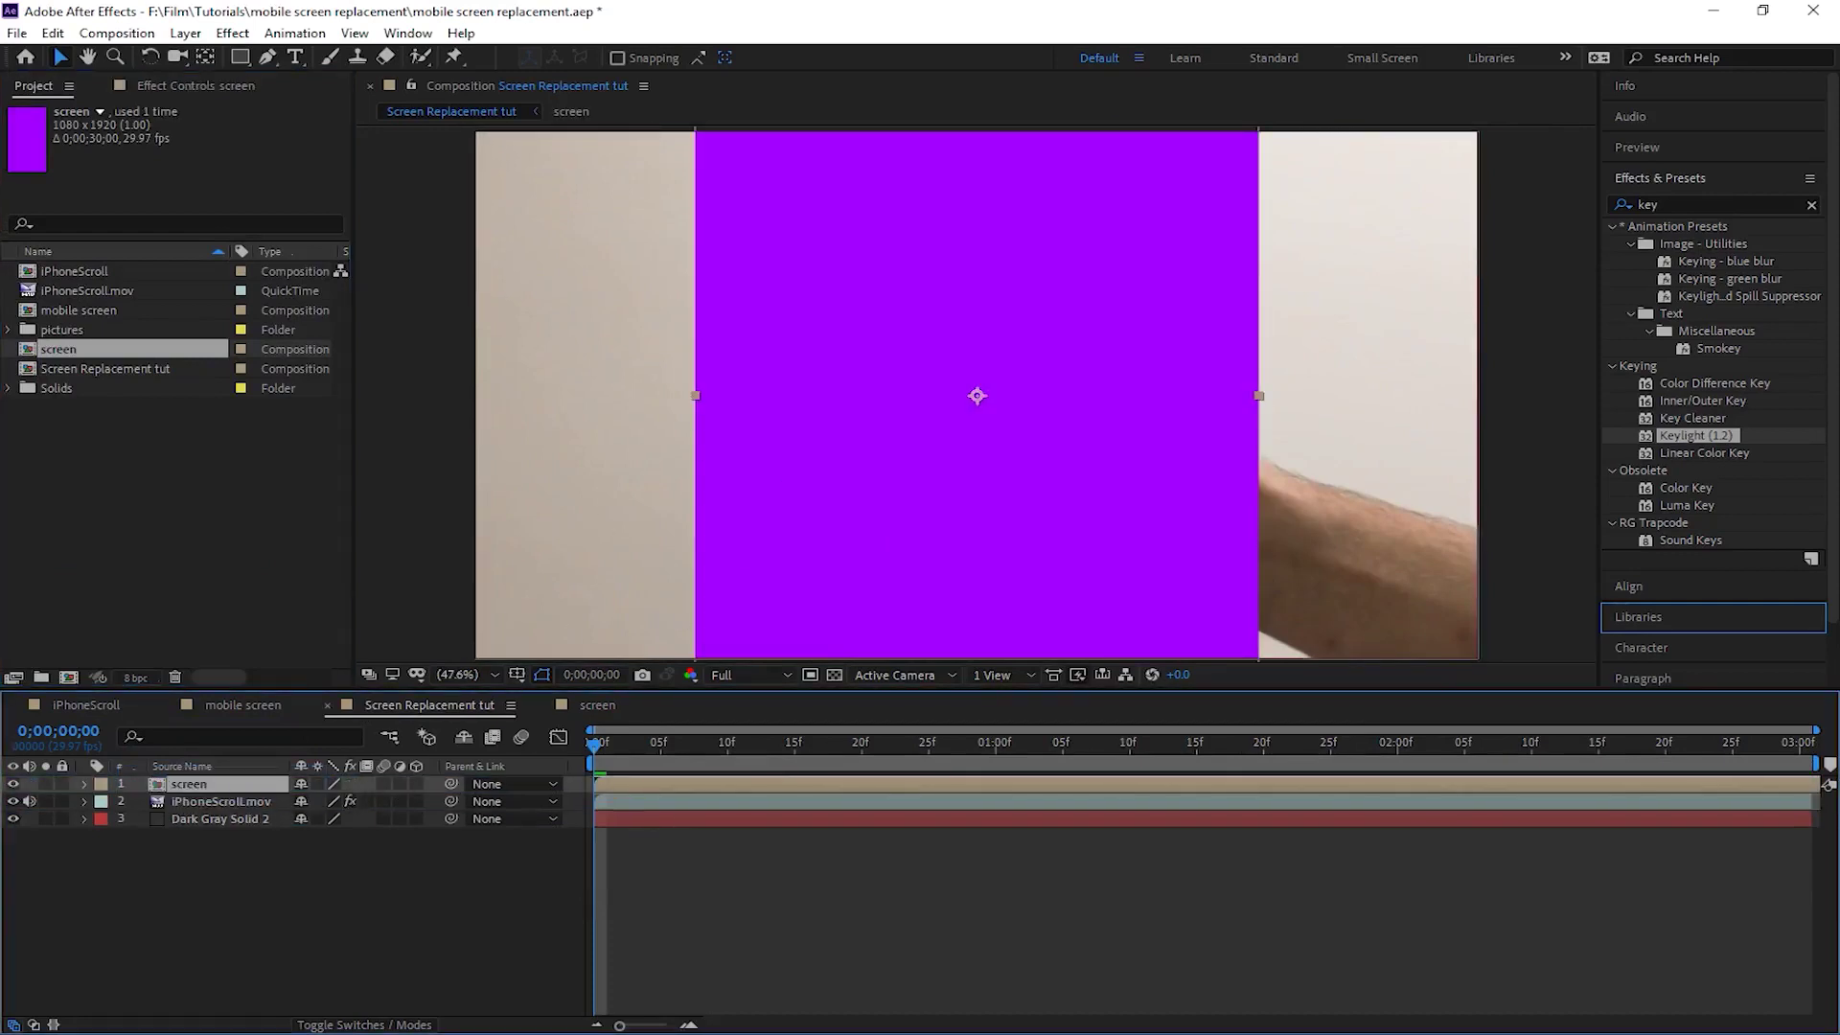
click(864, 886)
click(13, 783)
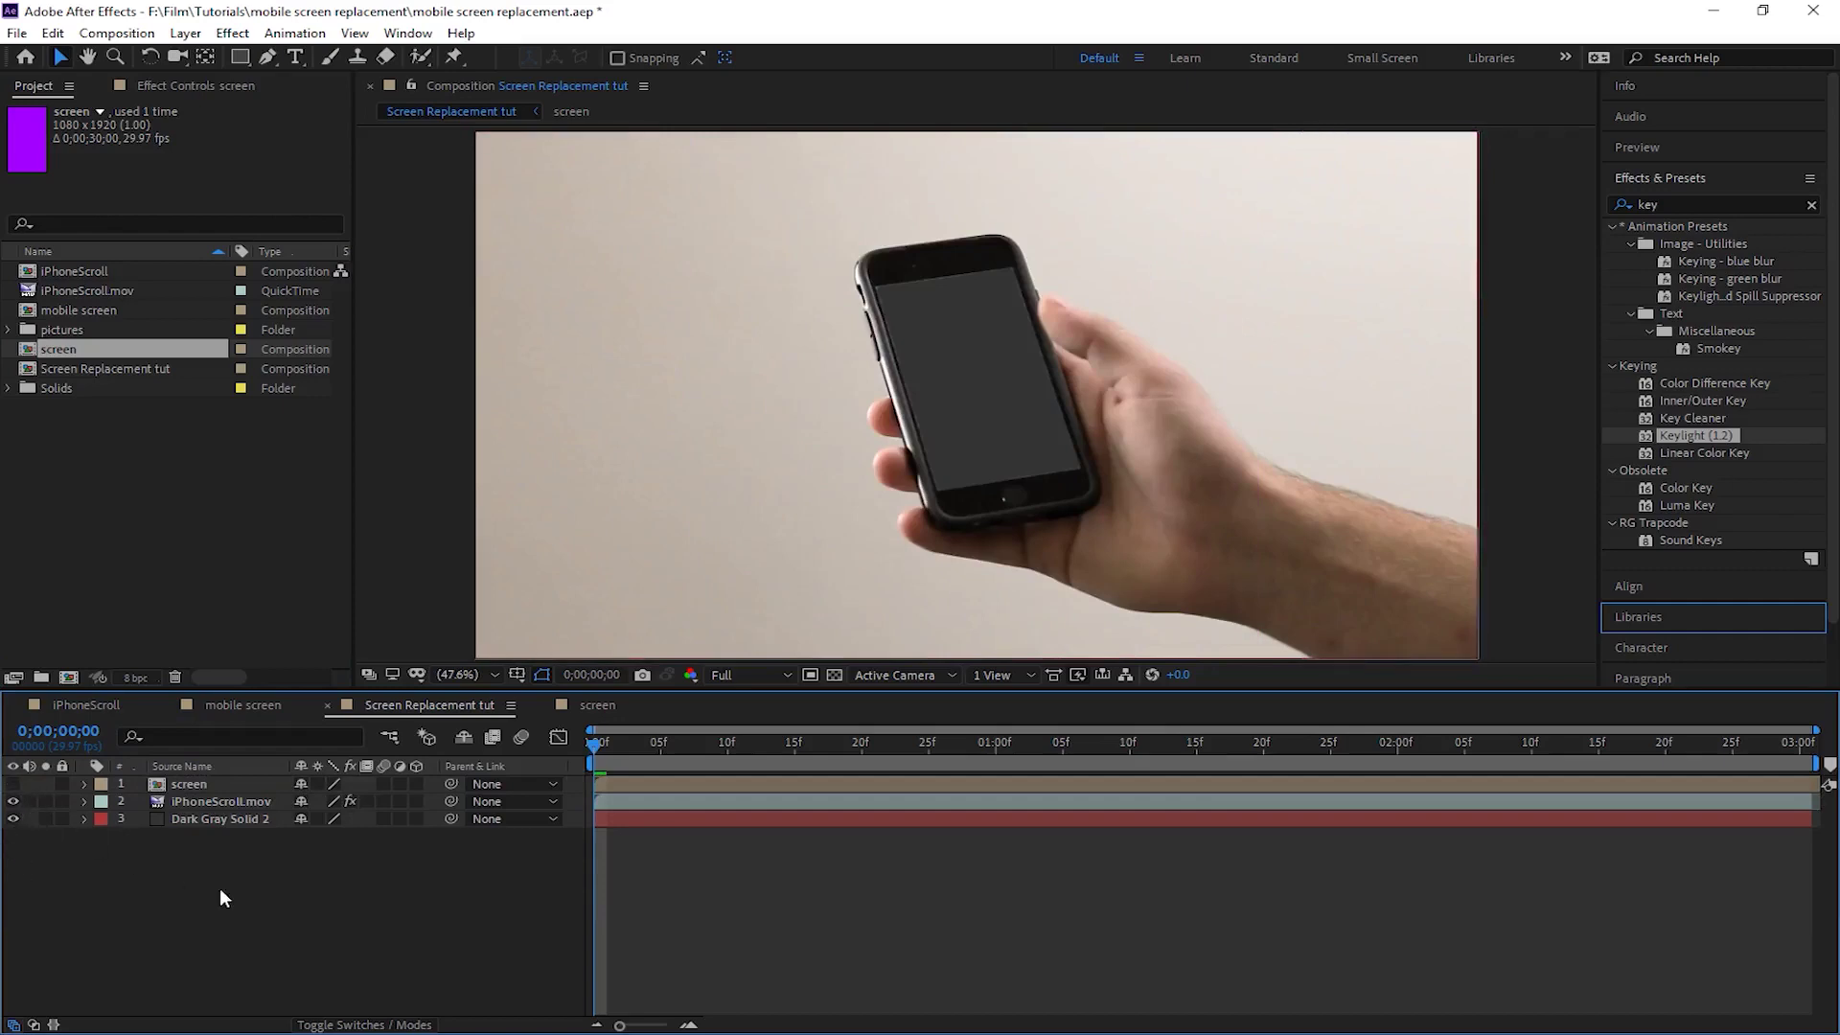
click(203, 805)
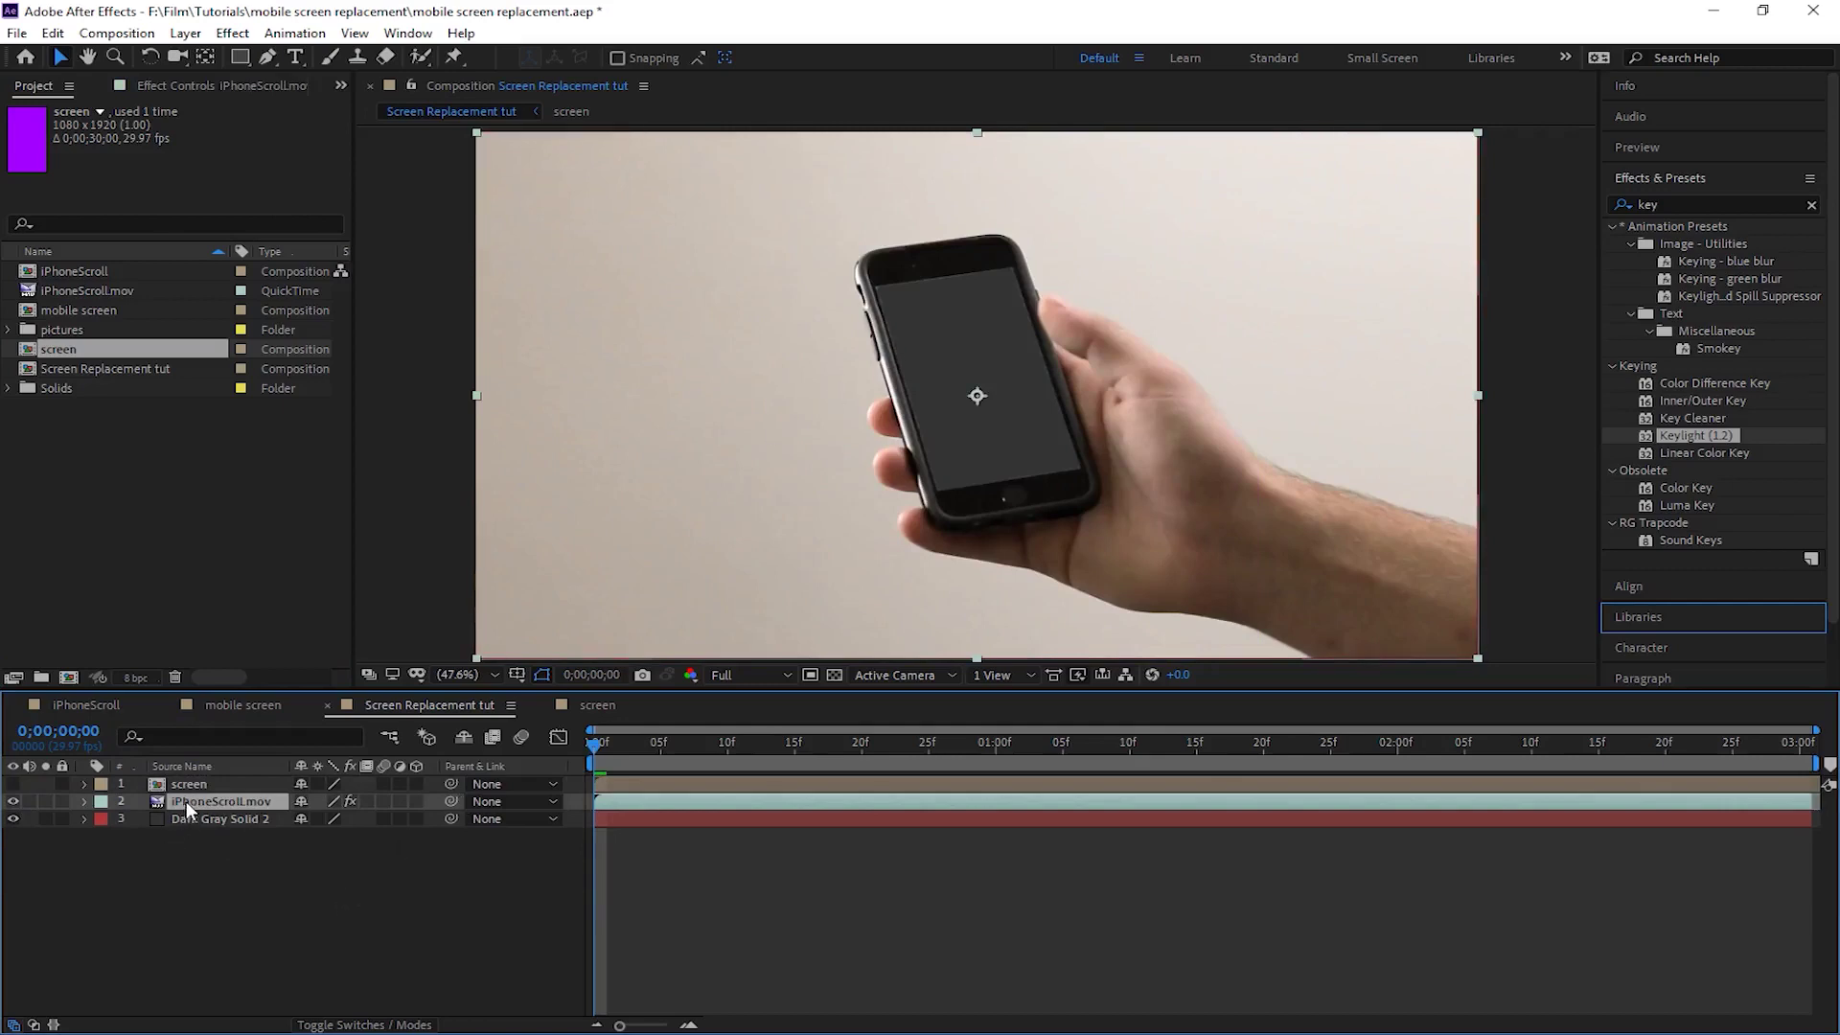
Step: Apply Track in Boris FX Mocha to iPhoneScroll.mov and launch the Mocha window
click(295, 33)
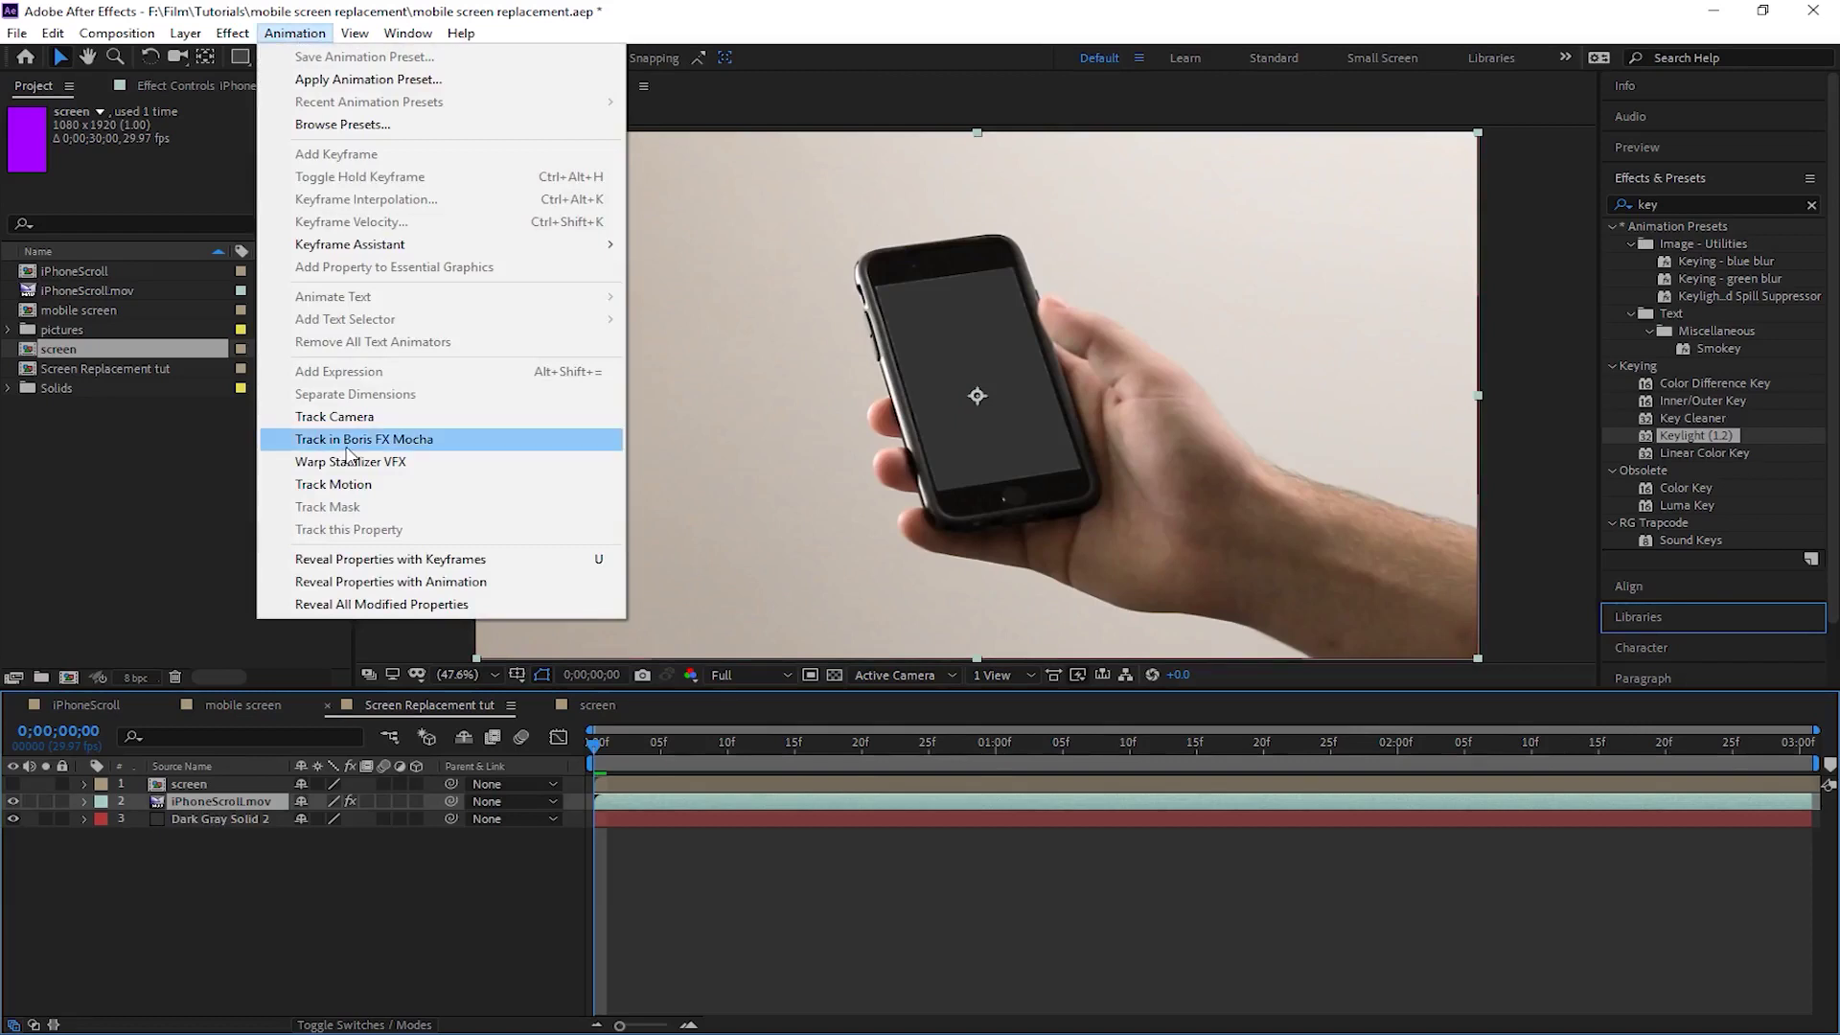
click(347, 447)
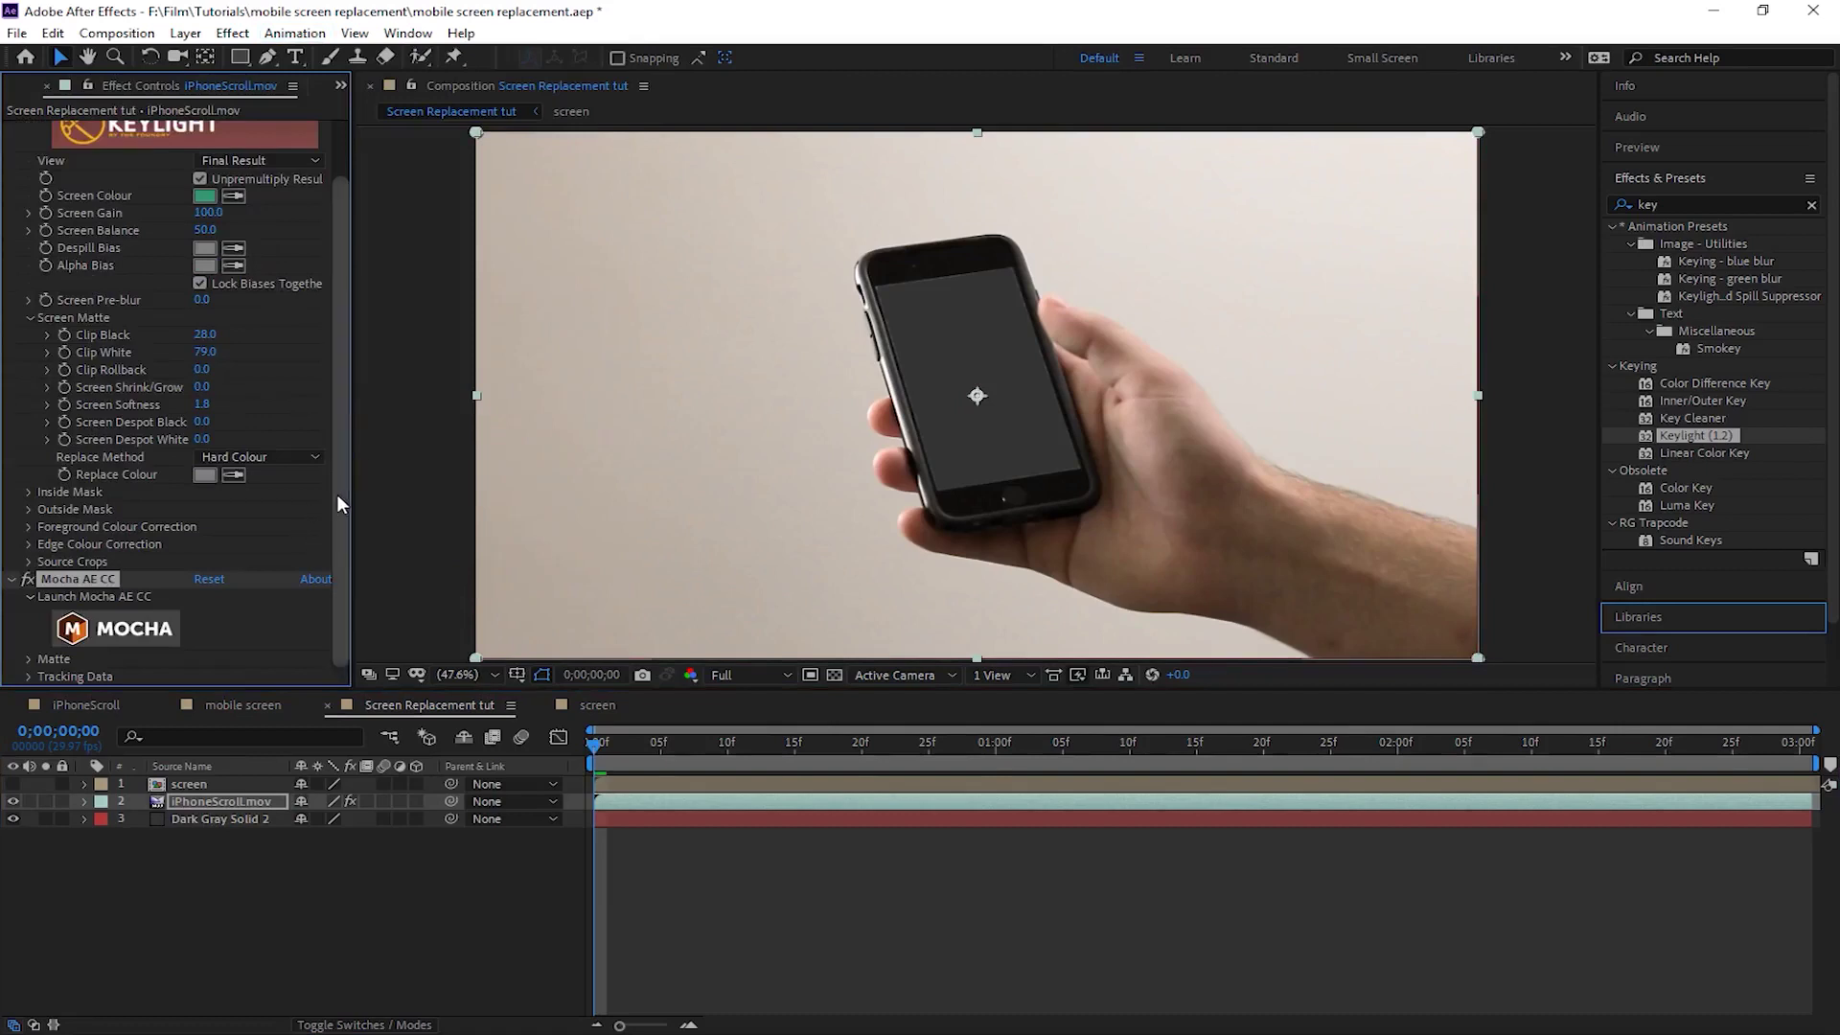
scroll(337, 496, up, 3)
click(12, 130)
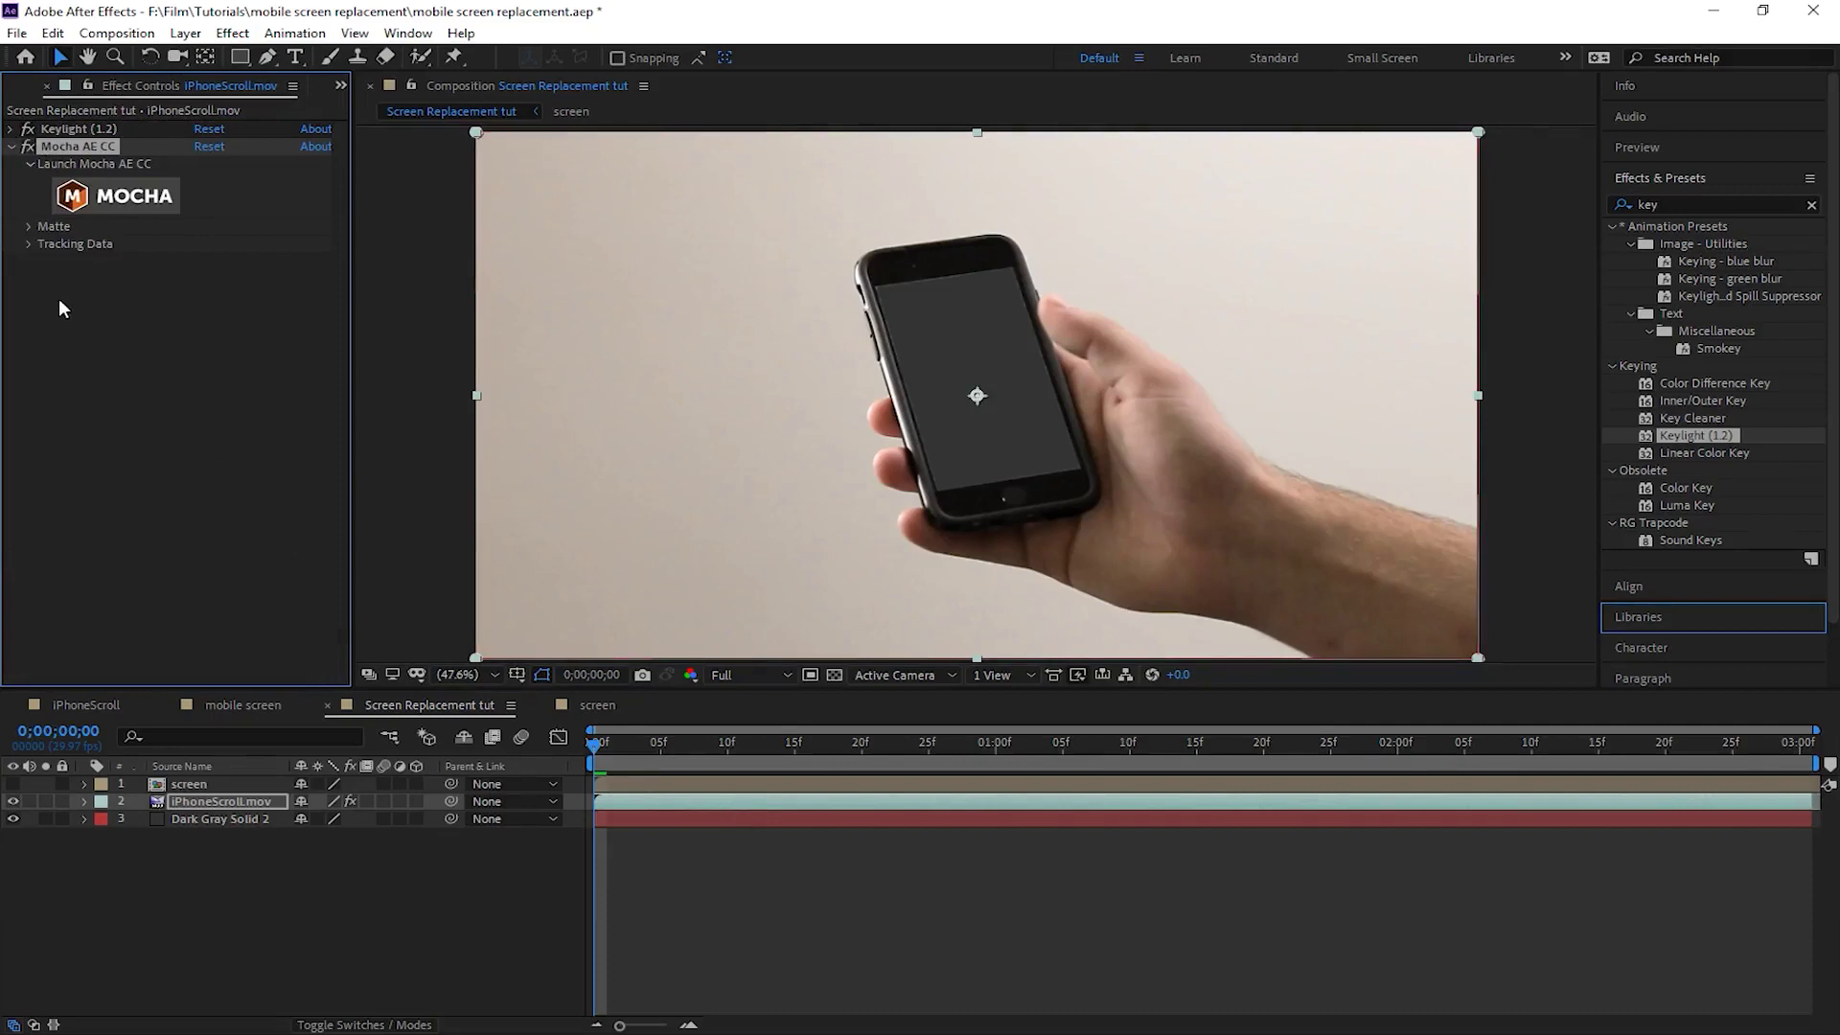
click(112, 196)
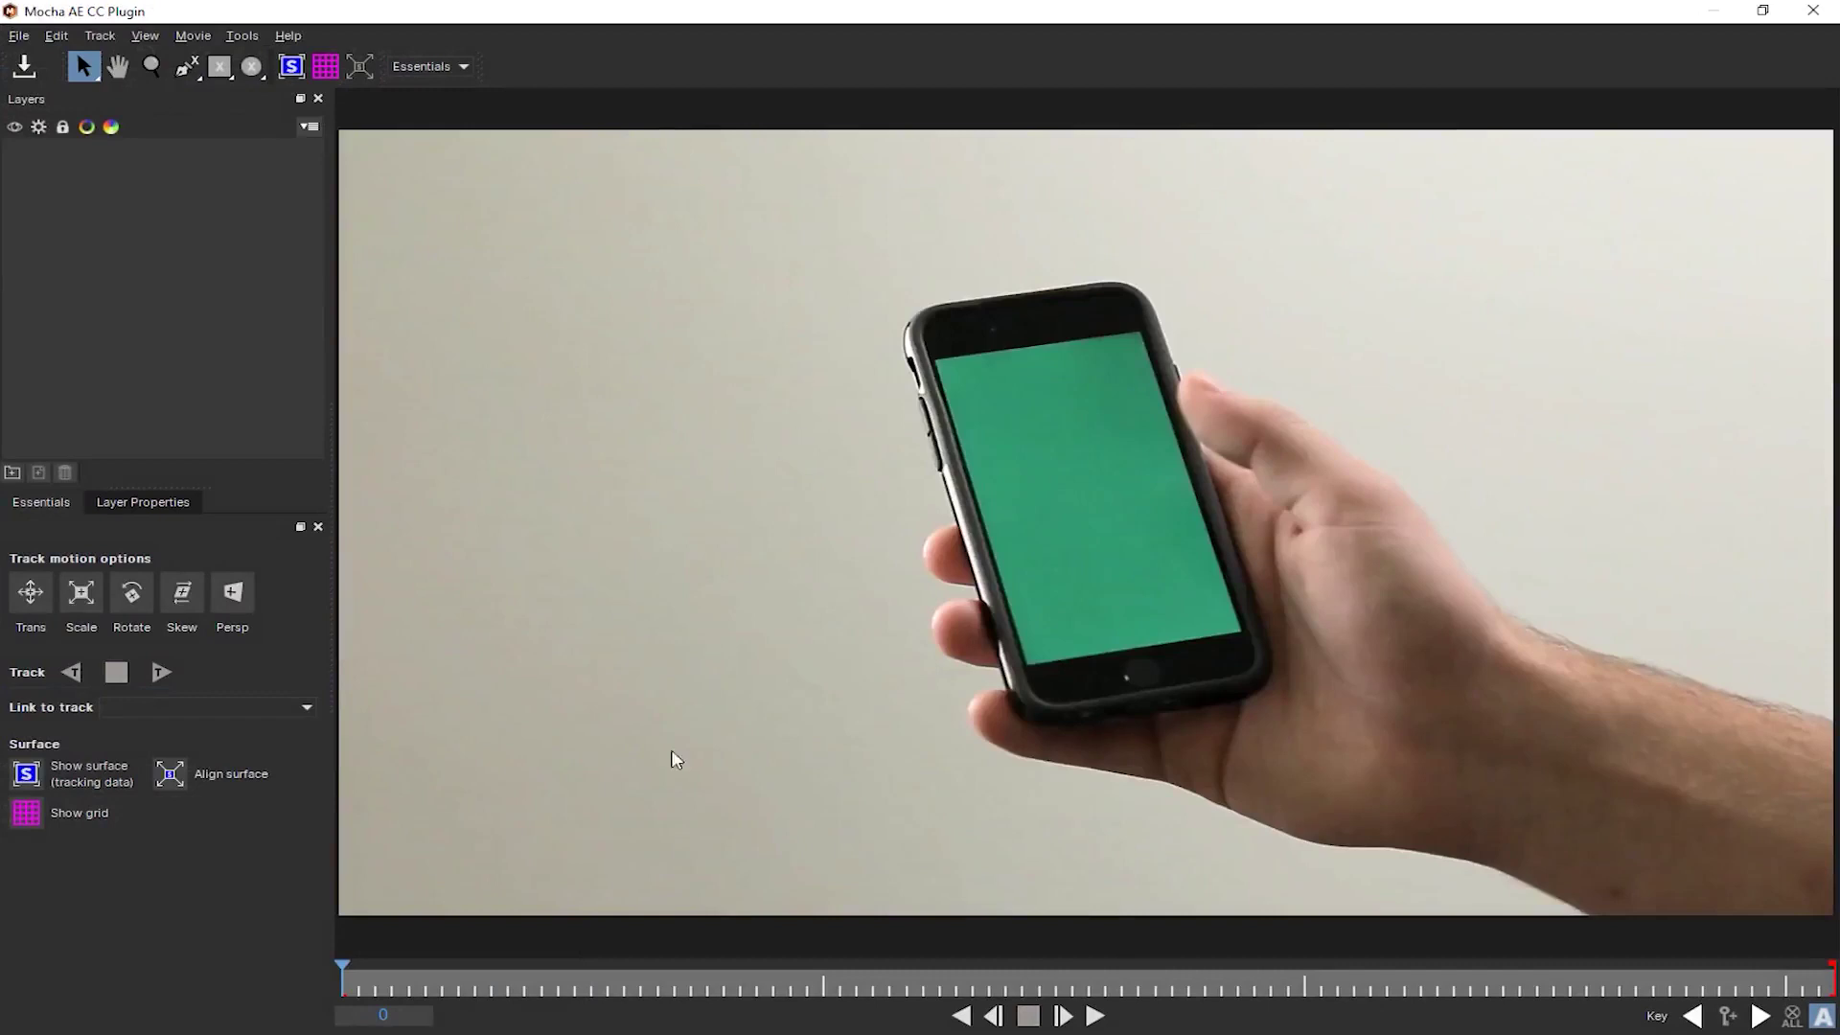
Step: Draw a closed X-spline shape on Layer 1 around the hand-held phone
click(185, 69)
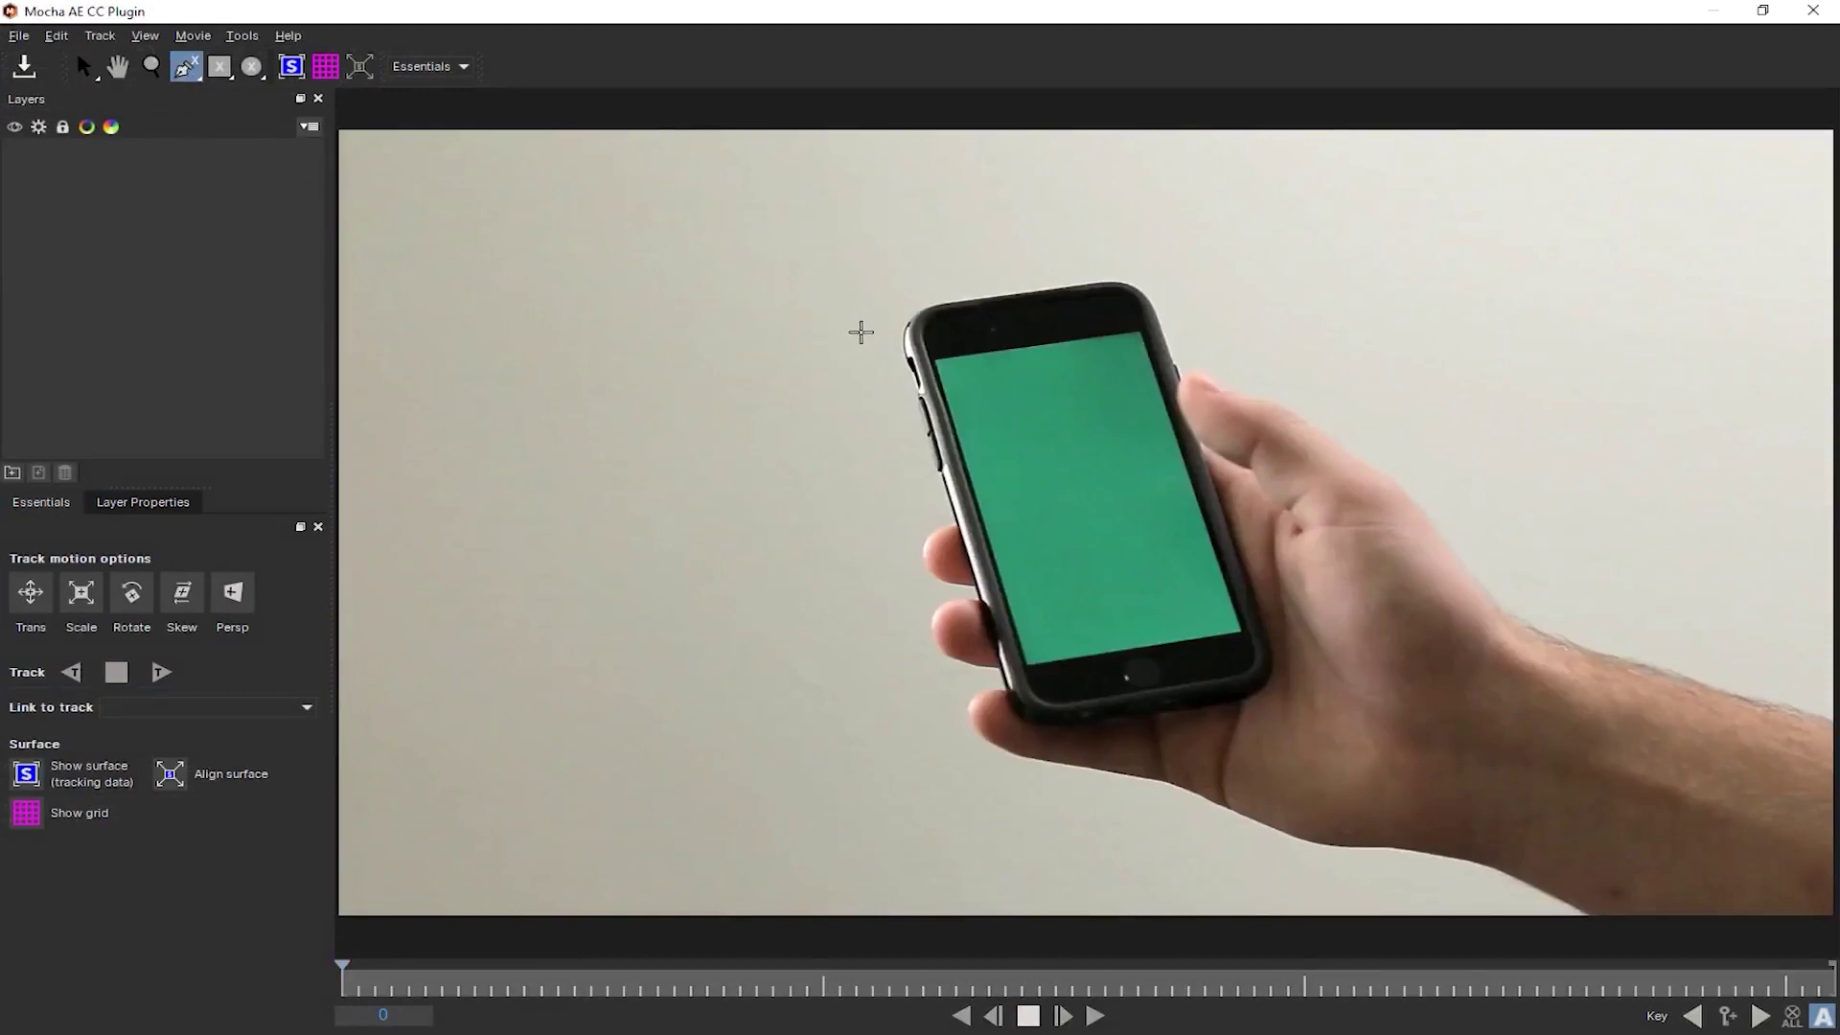
click(863, 333)
click(896, 284)
click(1114, 251)
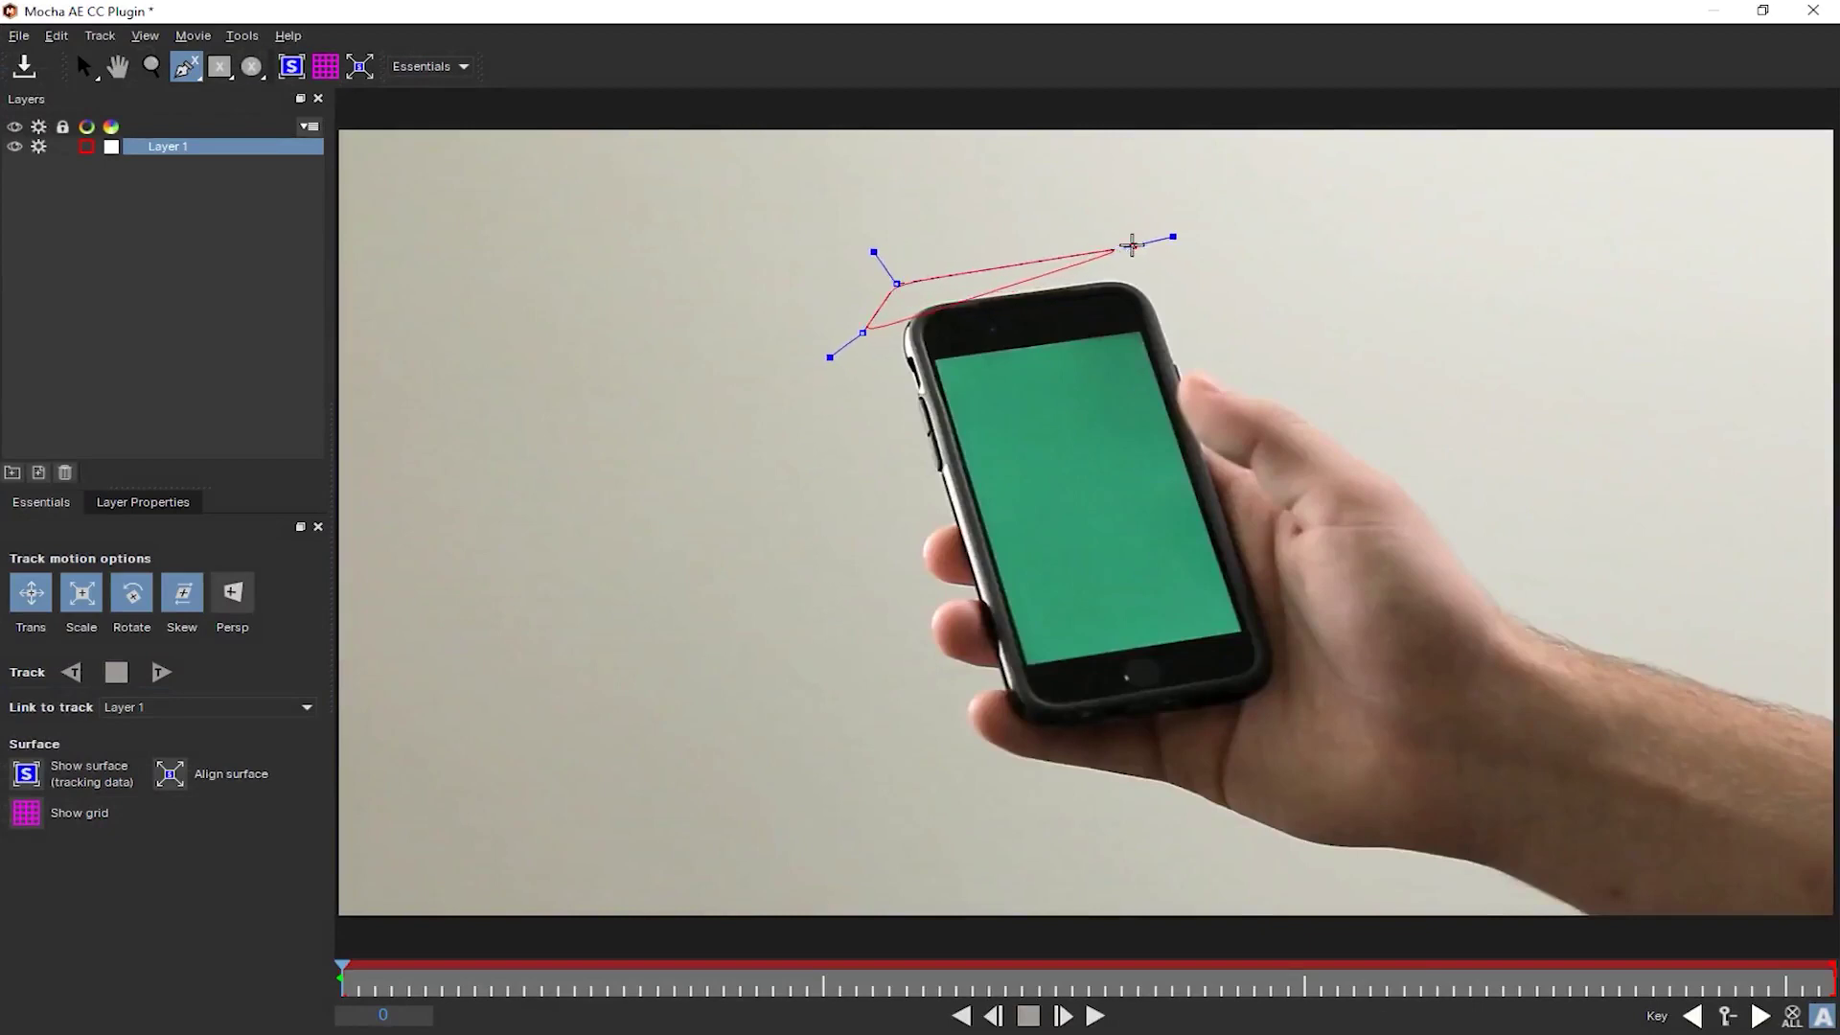
click(1200, 309)
click(1316, 702)
click(1254, 764)
click(1029, 784)
click(974, 751)
click(941, 674)
right_click(918, 594)
key(s)
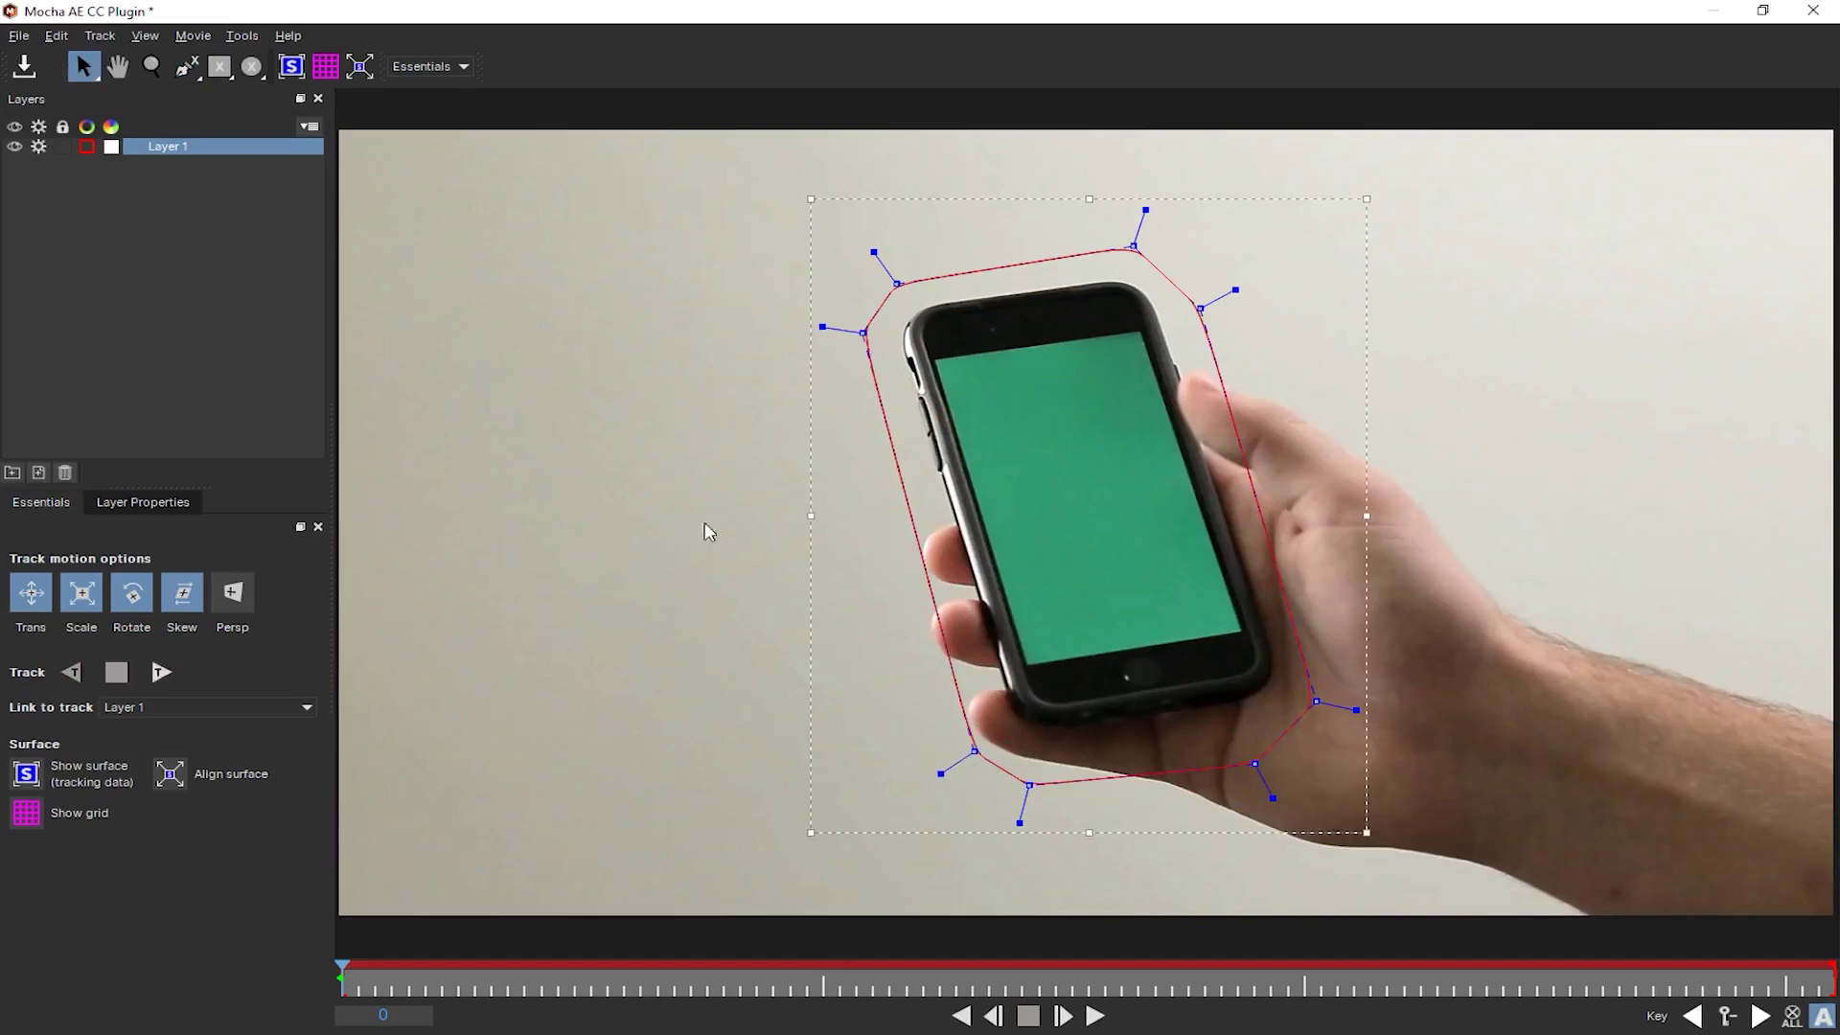
Step: Show the tracking surface and pin its top-left and top-right corners to the phone screen
click(292, 67)
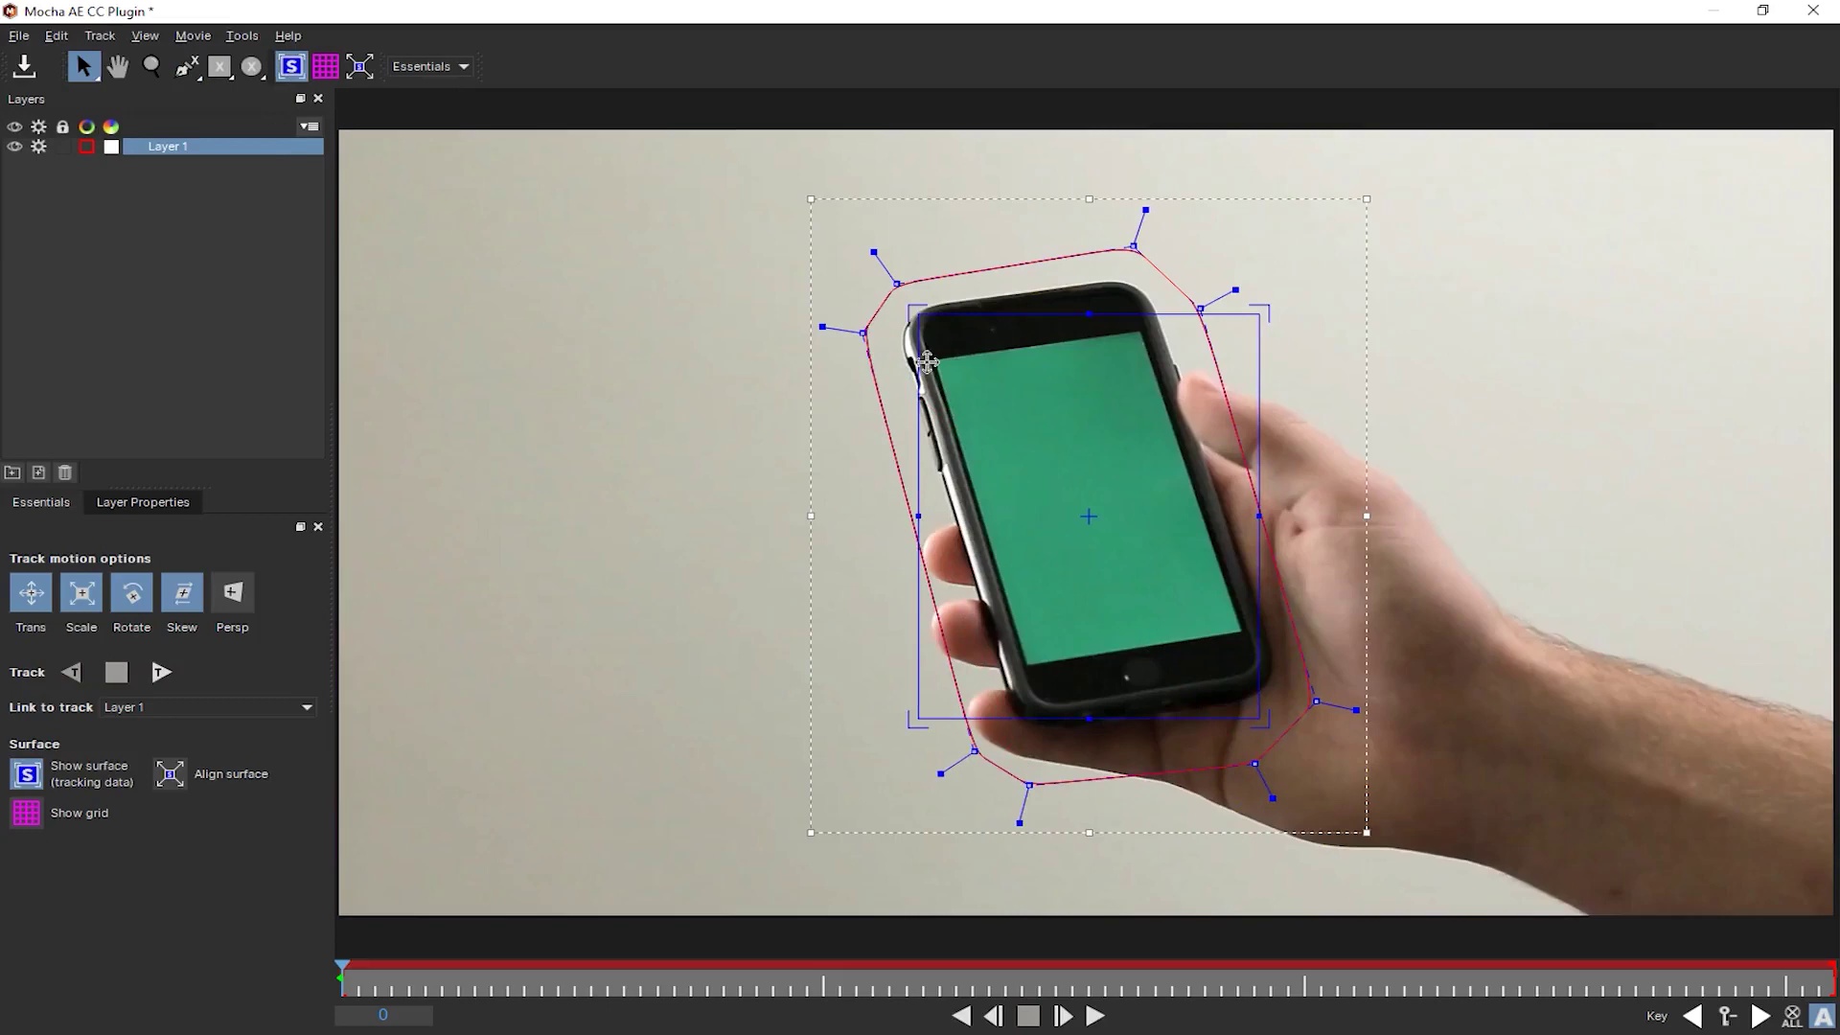
key(z)
click(944, 393)
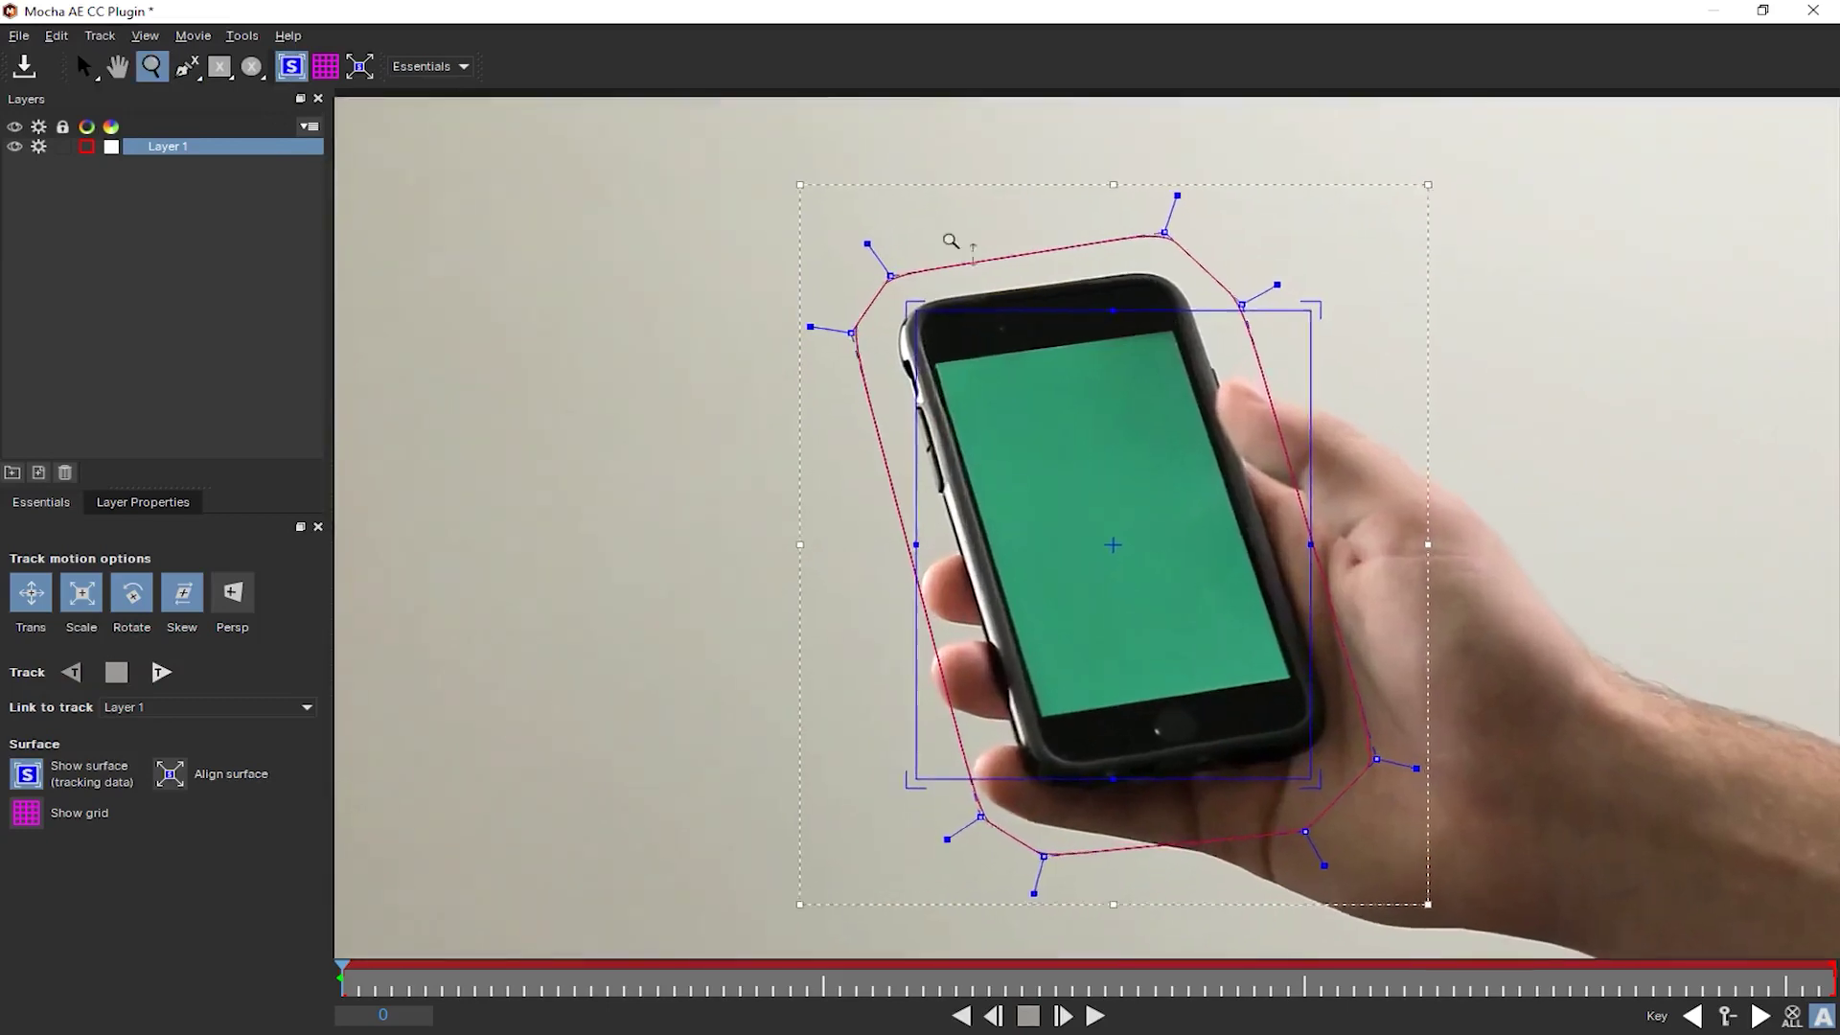
click(945, 397)
click(958, 370)
click(956, 370)
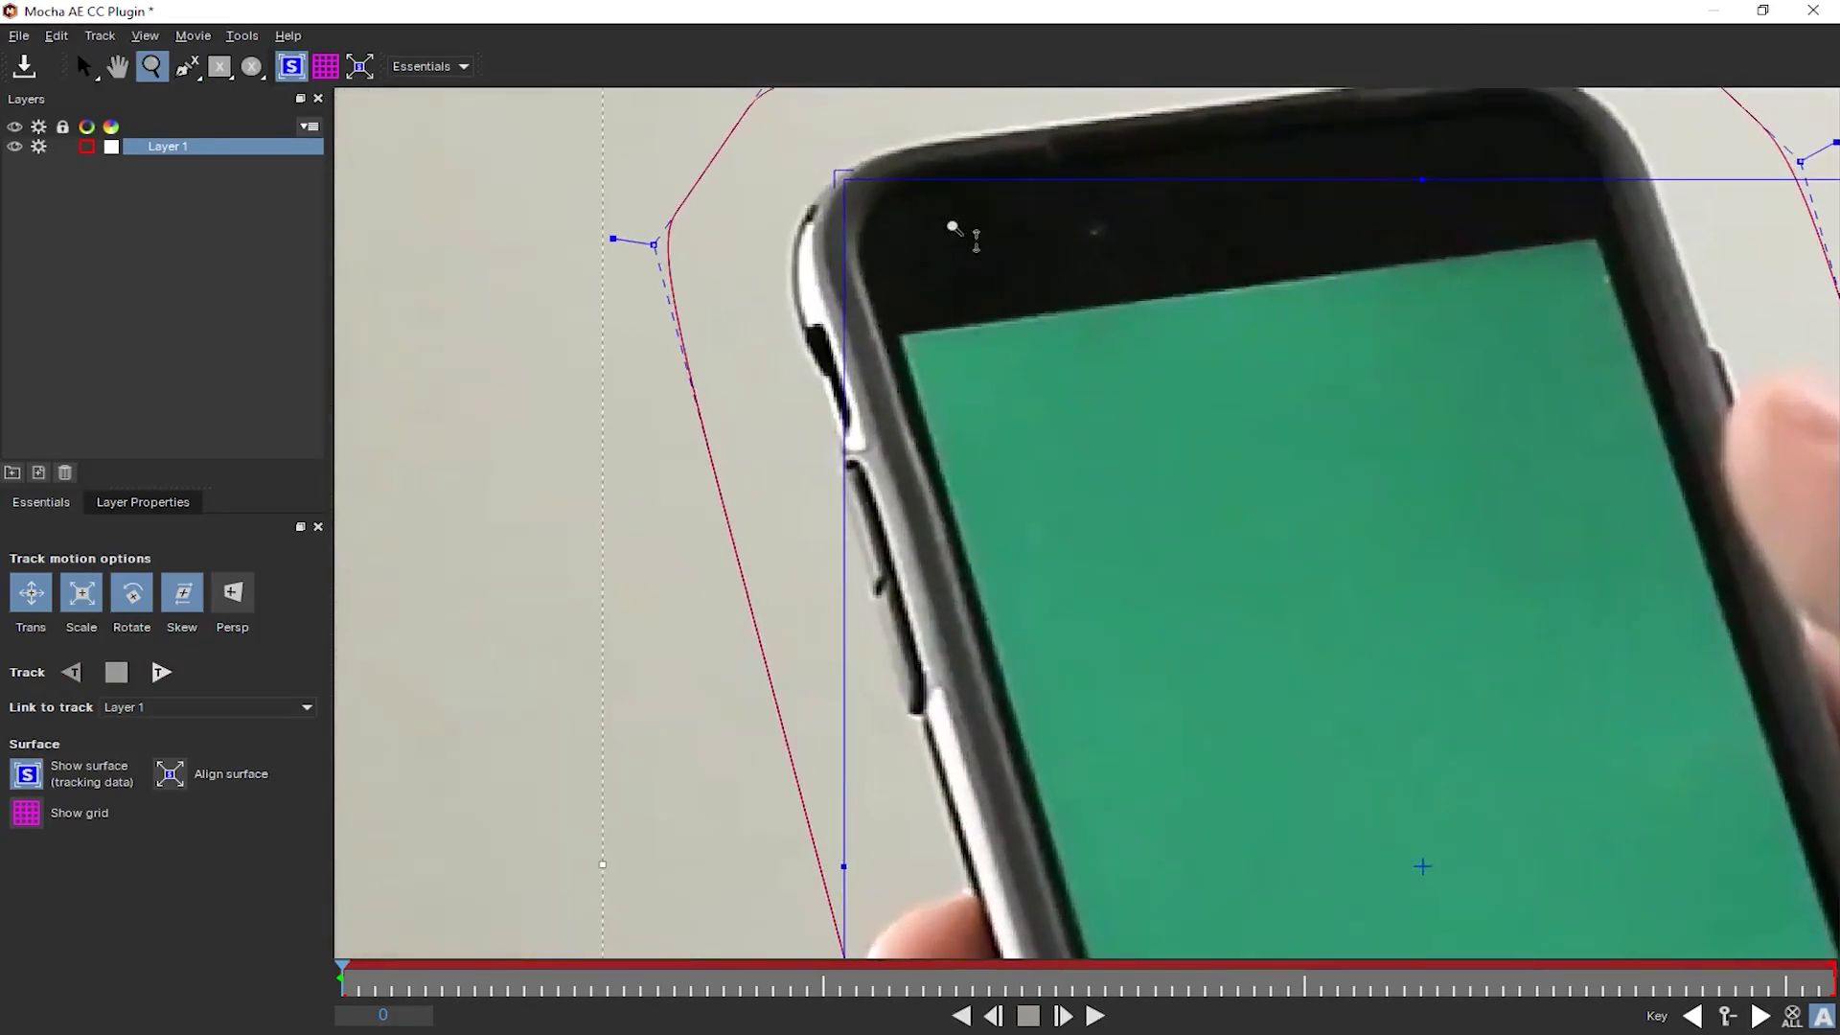
key(x)
drag(961, 264, 704, 363)
key(s)
drag(582, 275, 628, 426)
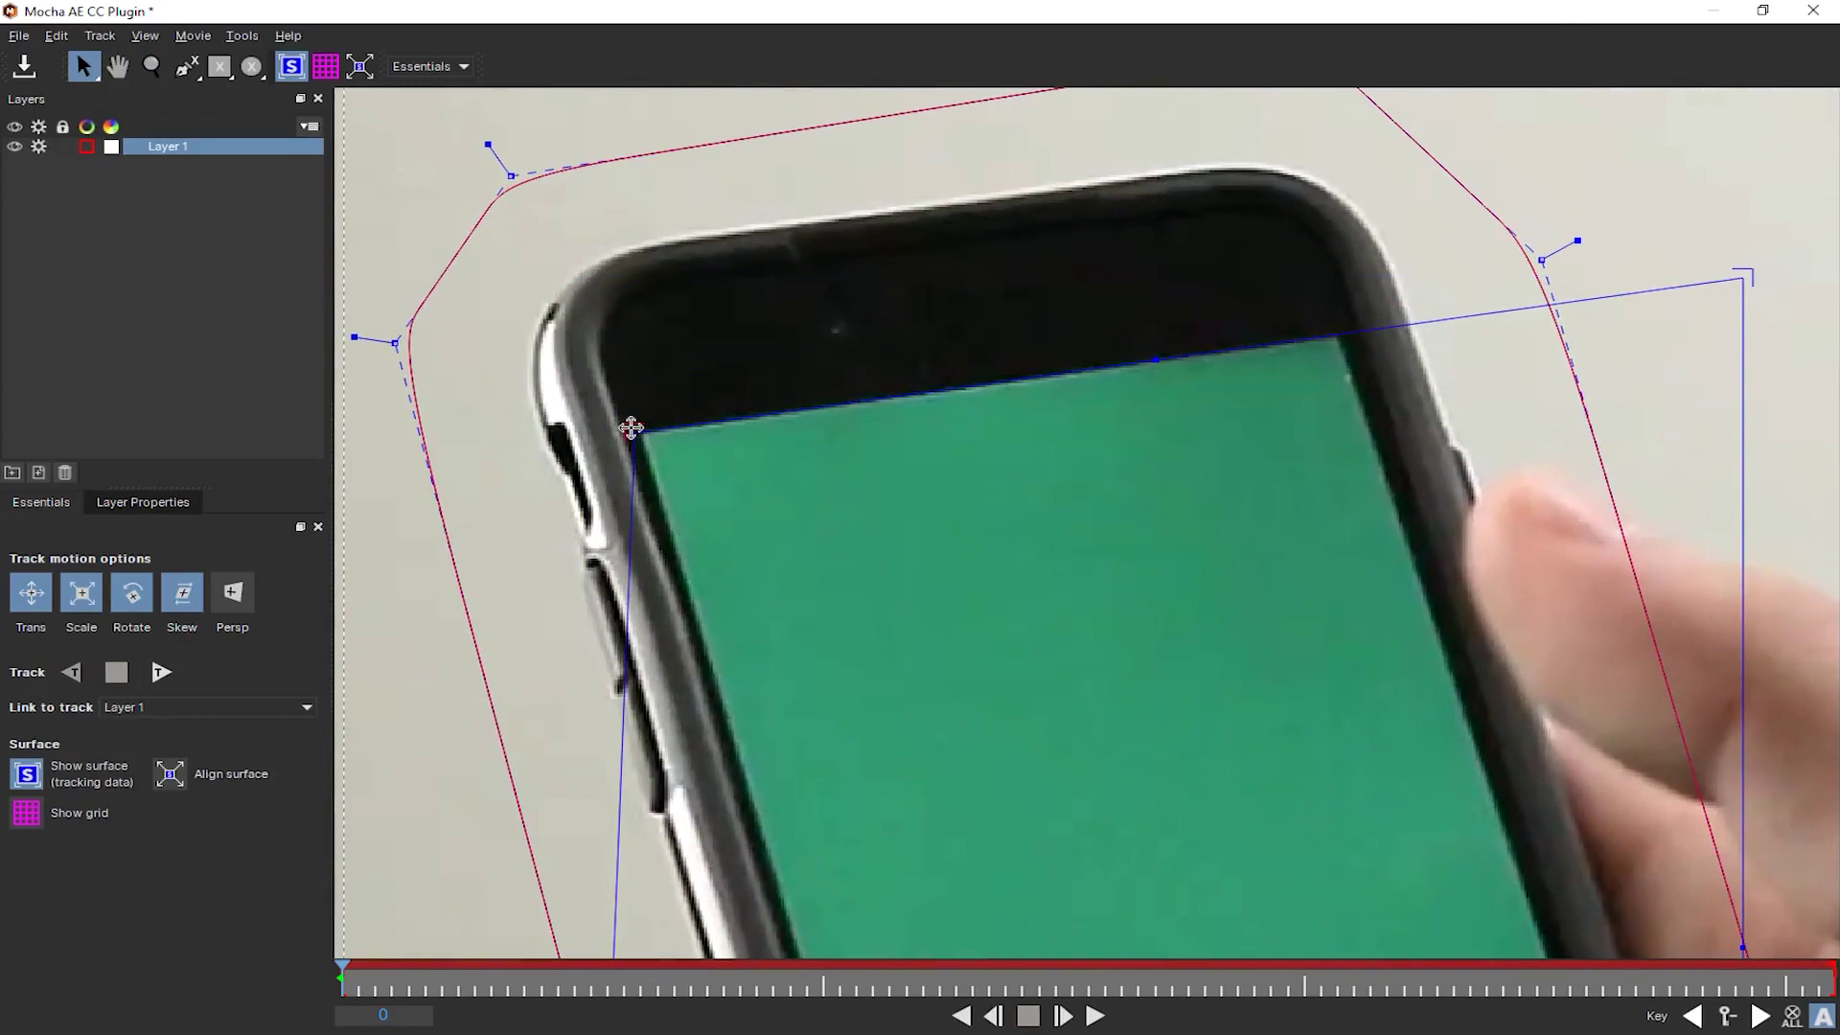
key(x)
drag(916, 501, 574, 443)
key(s)
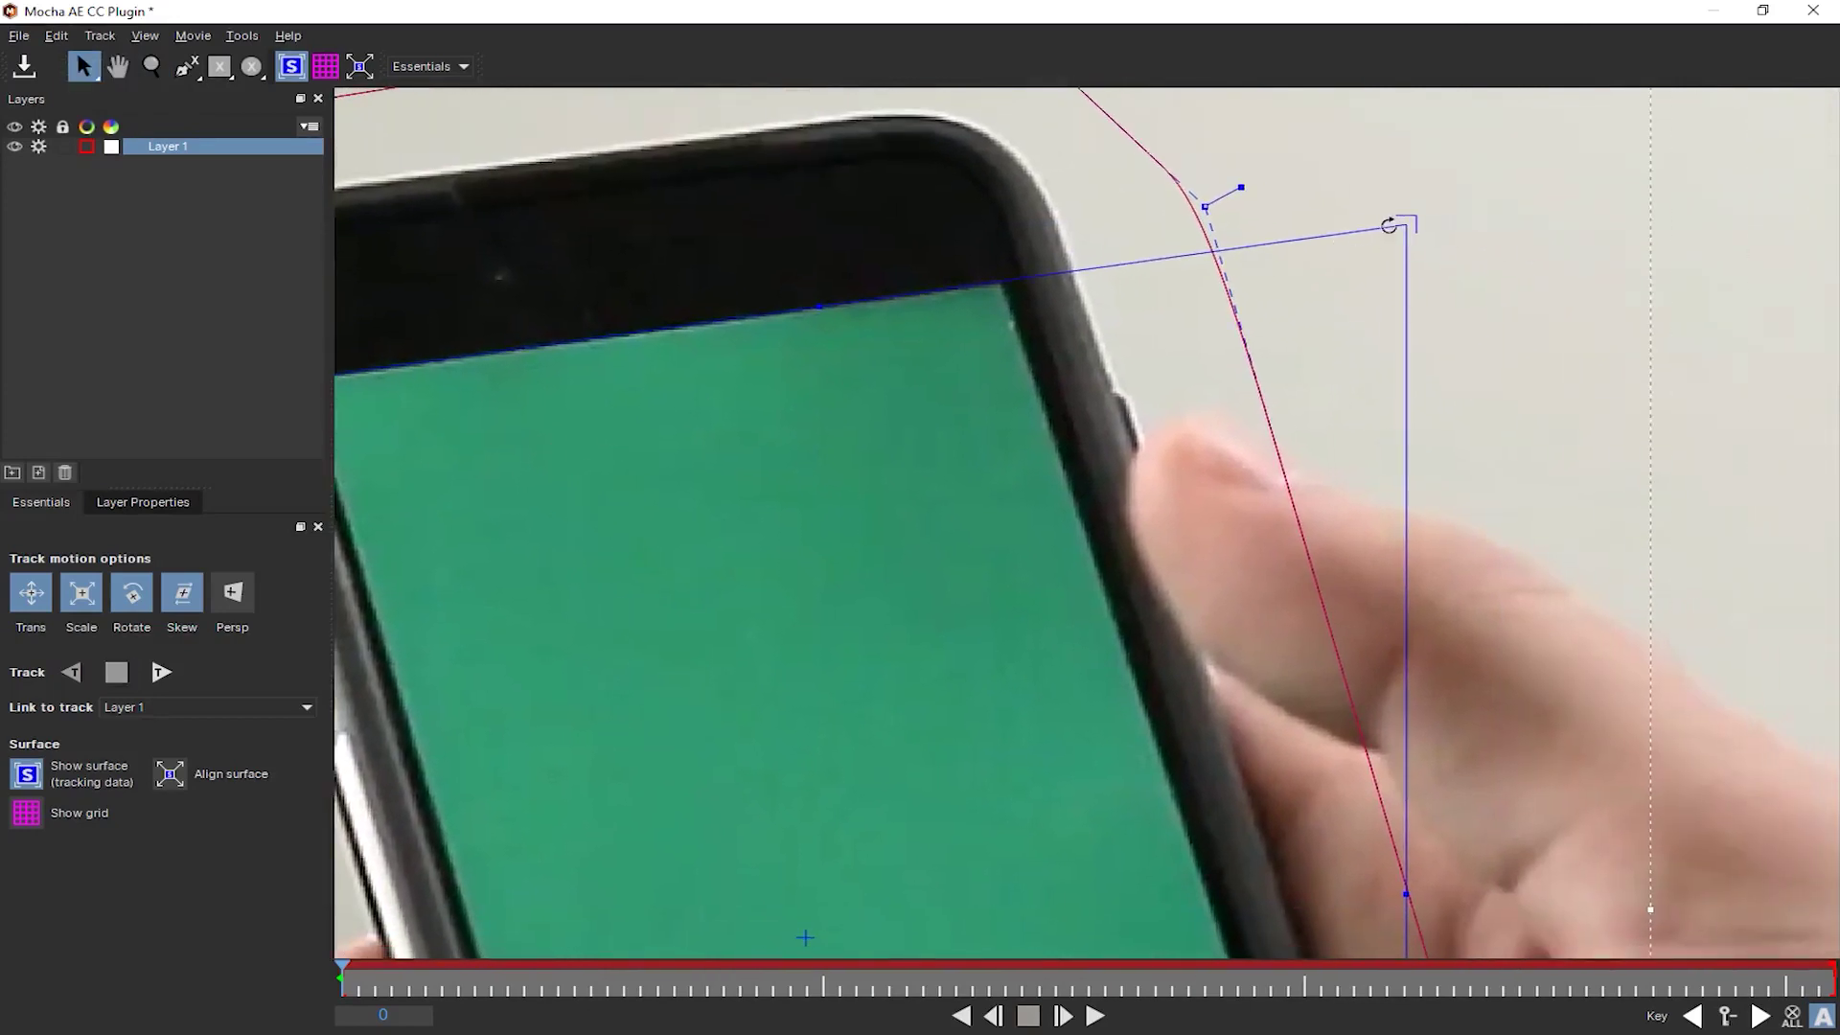
drag(1406, 222, 1004, 280)
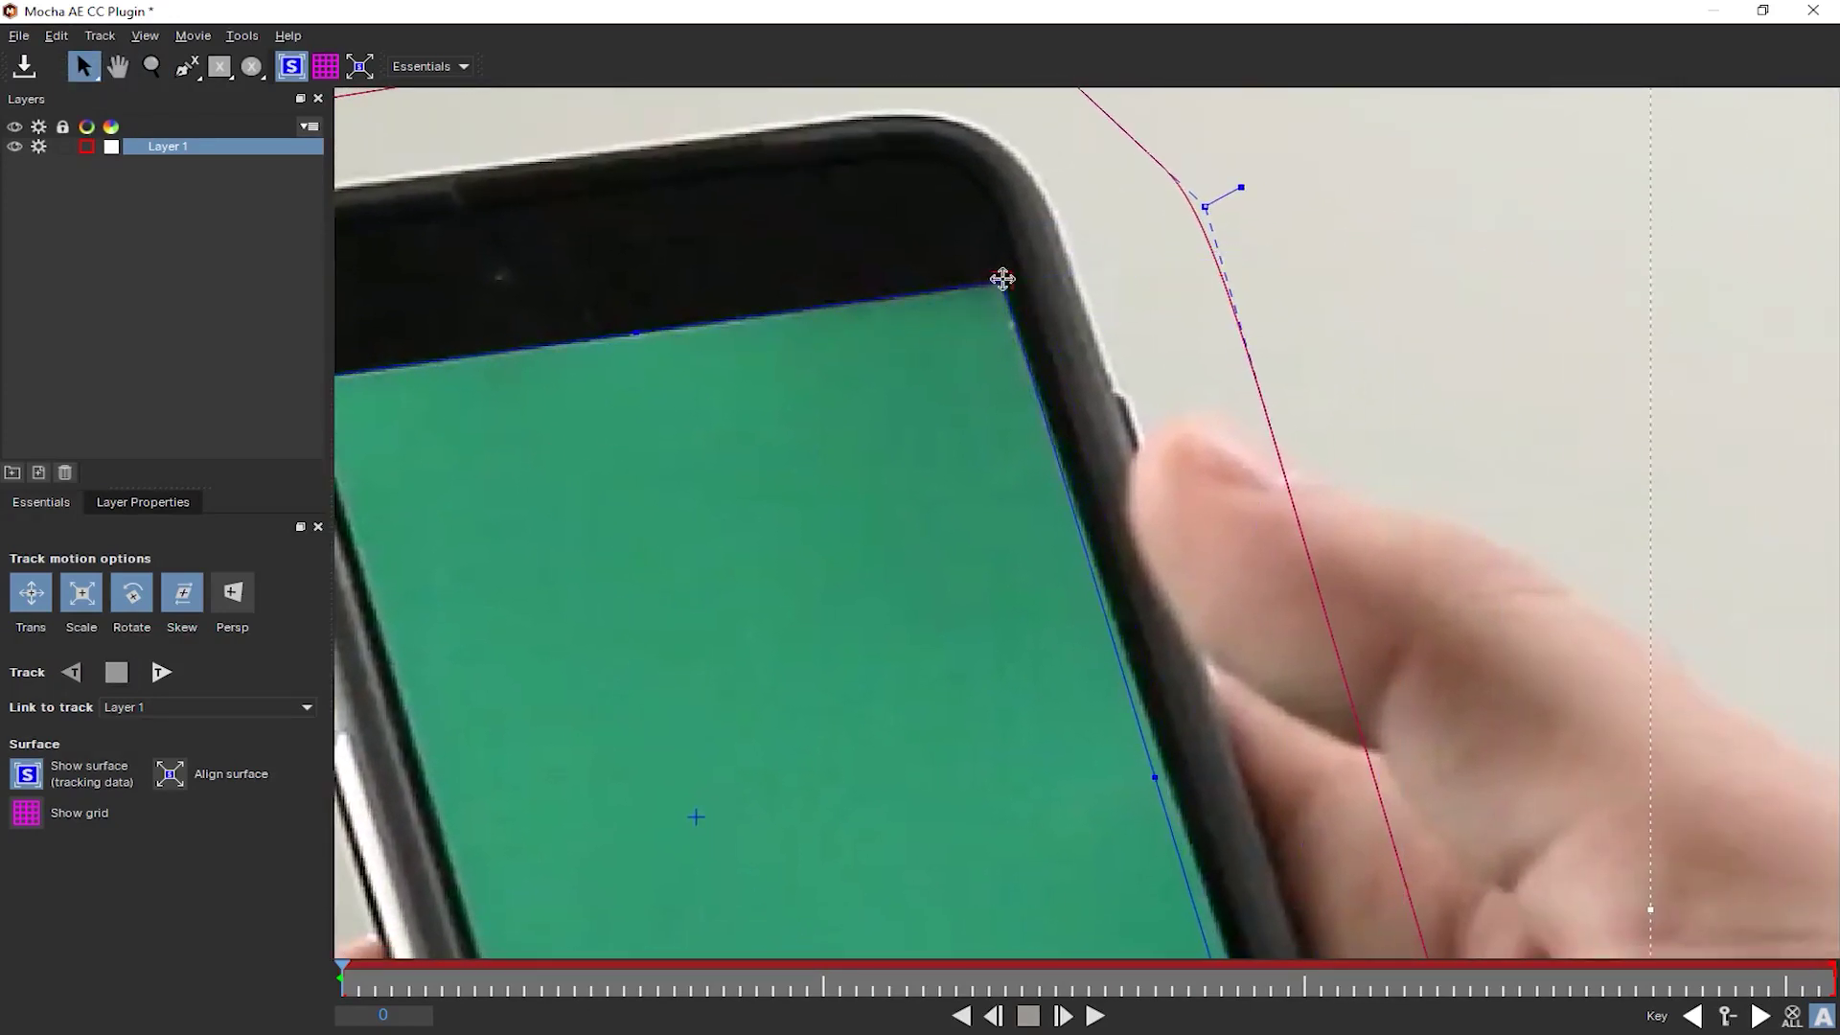
Step: Pin the surface's bottom-right and bottom-left corners to the phone screen's corners
key(x)
drag(1001, 659, 953, 386)
key(s)
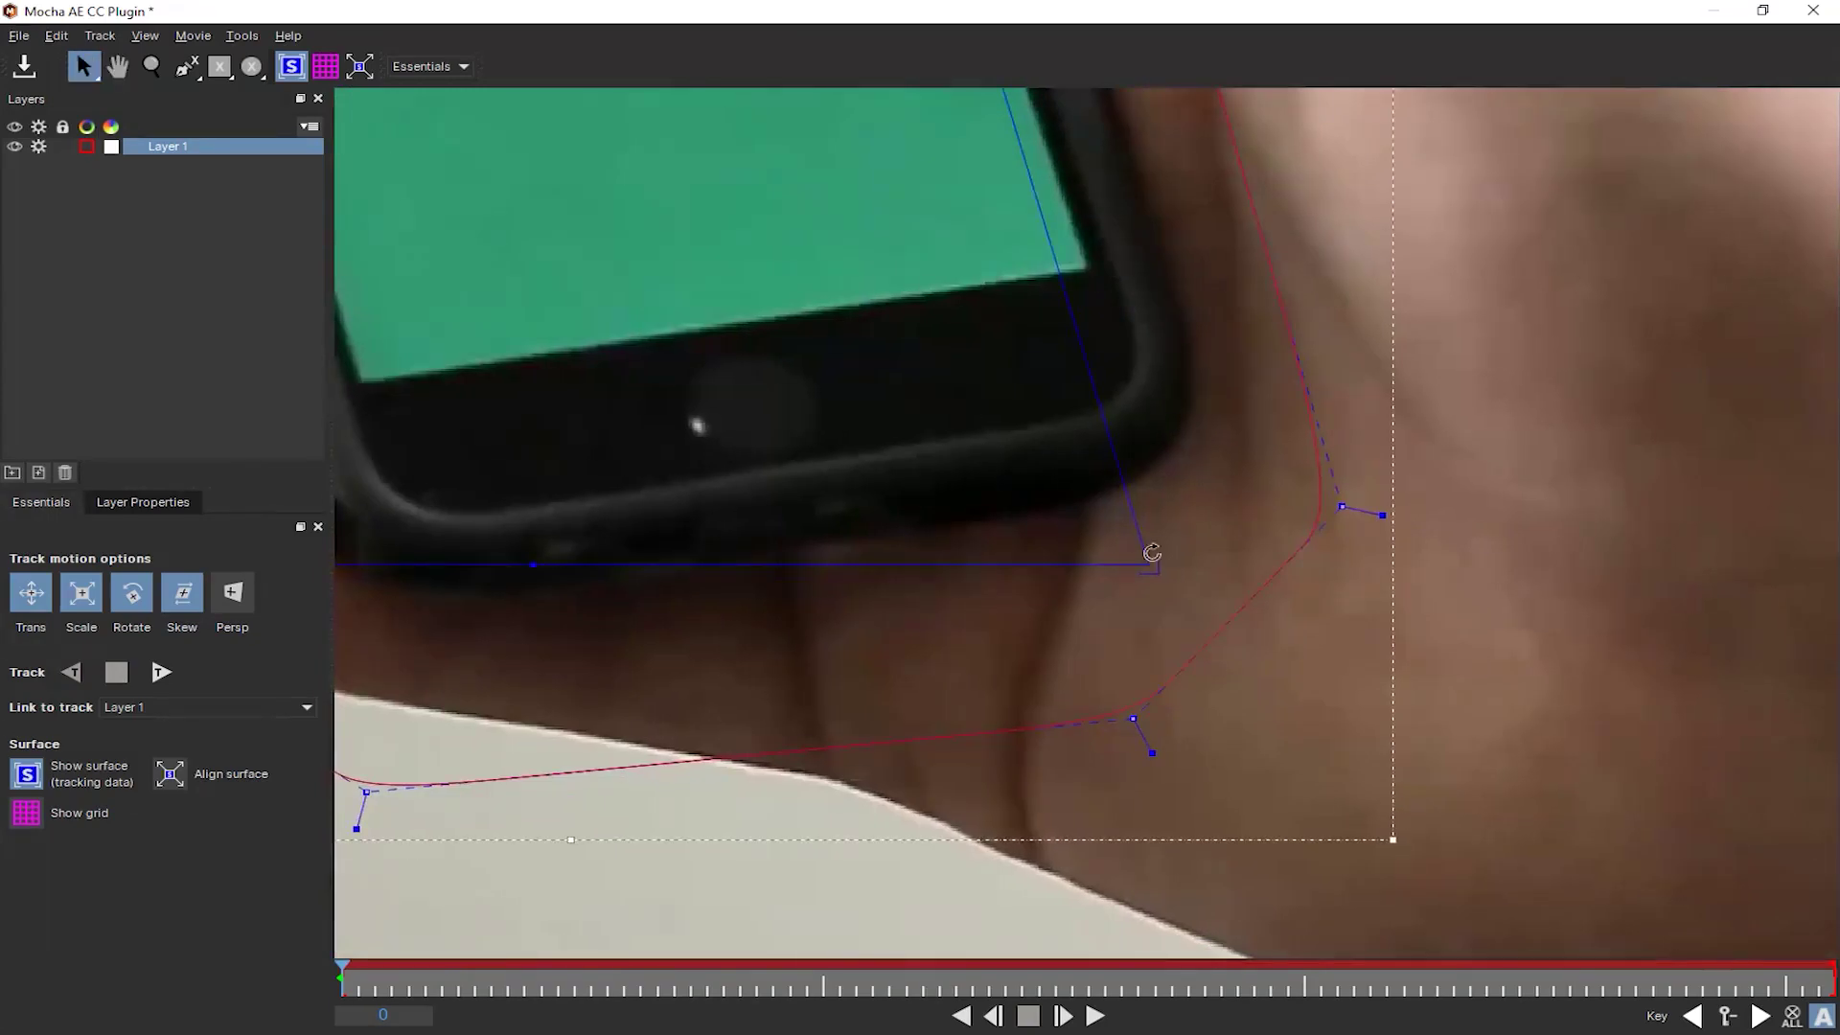
drag(1149, 562, 1097, 273)
key(x)
drag(558, 383, 1288, 257)
key(s)
drag(724, 434, 1092, 257)
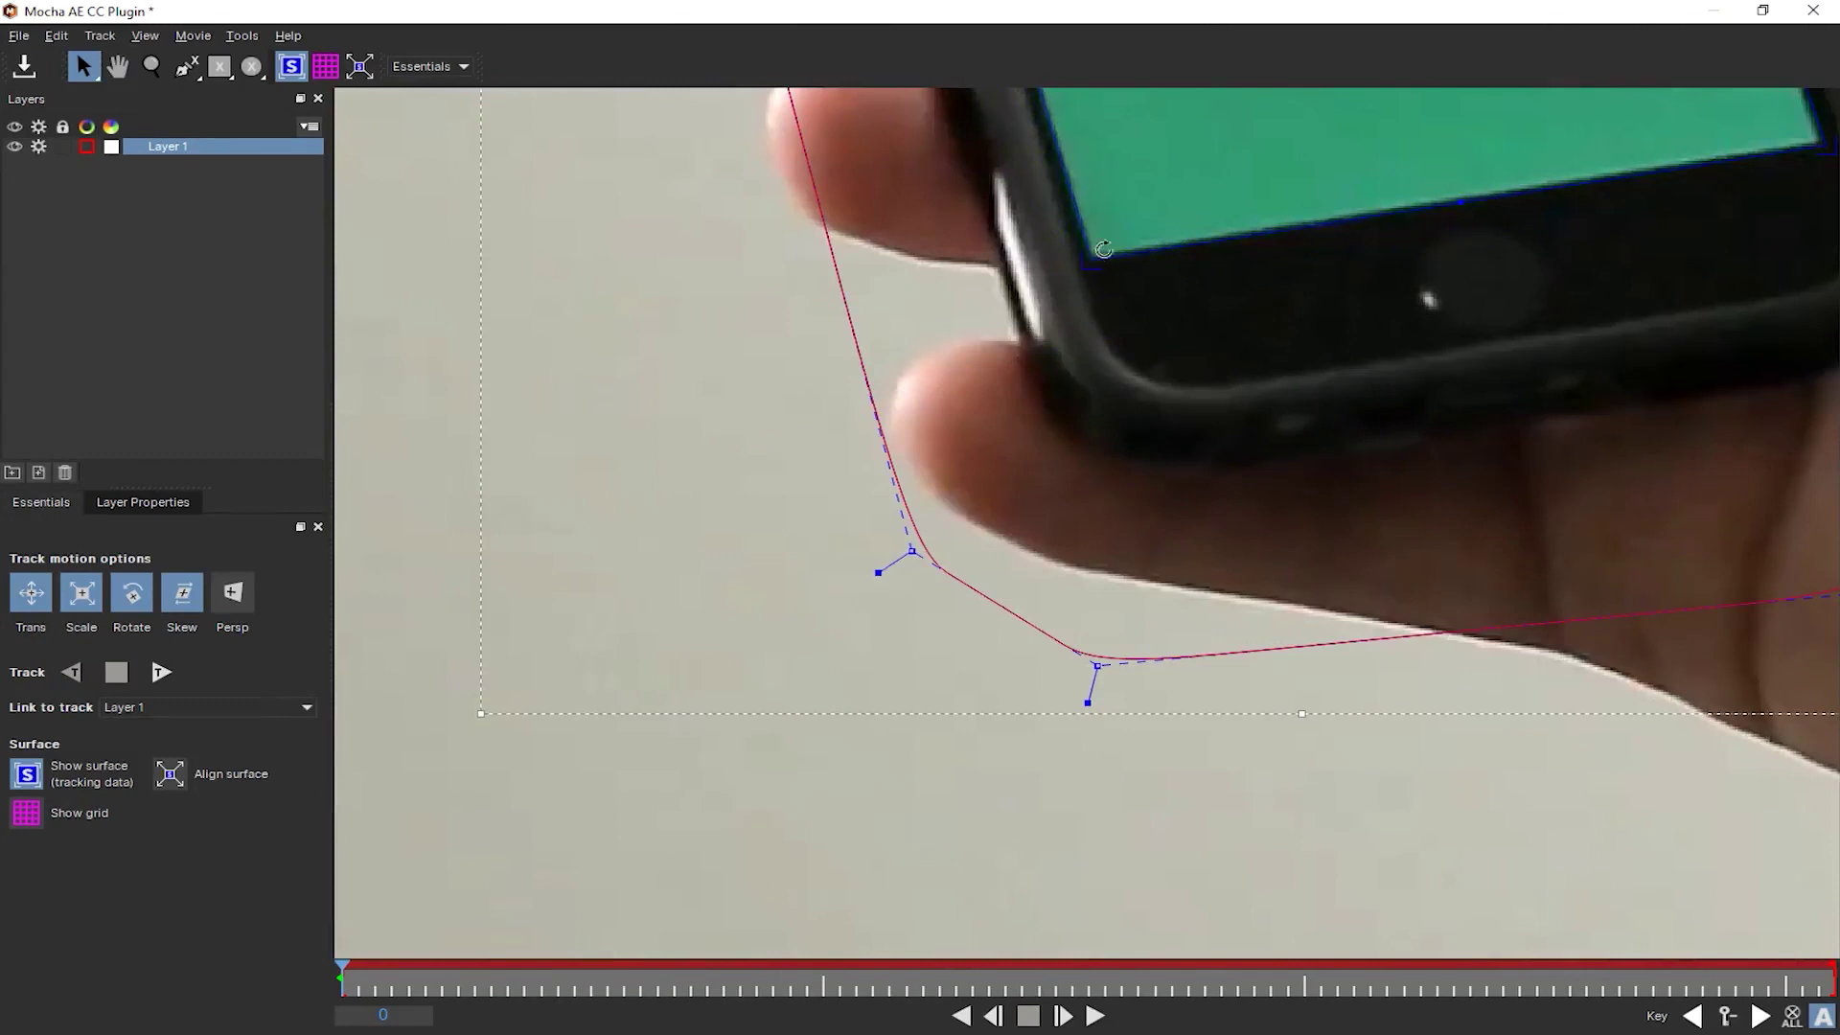
Step: Zoom in around the screen's corners and edges to check the surface alignment
key(x)
drag(1171, 181, 844, 581)
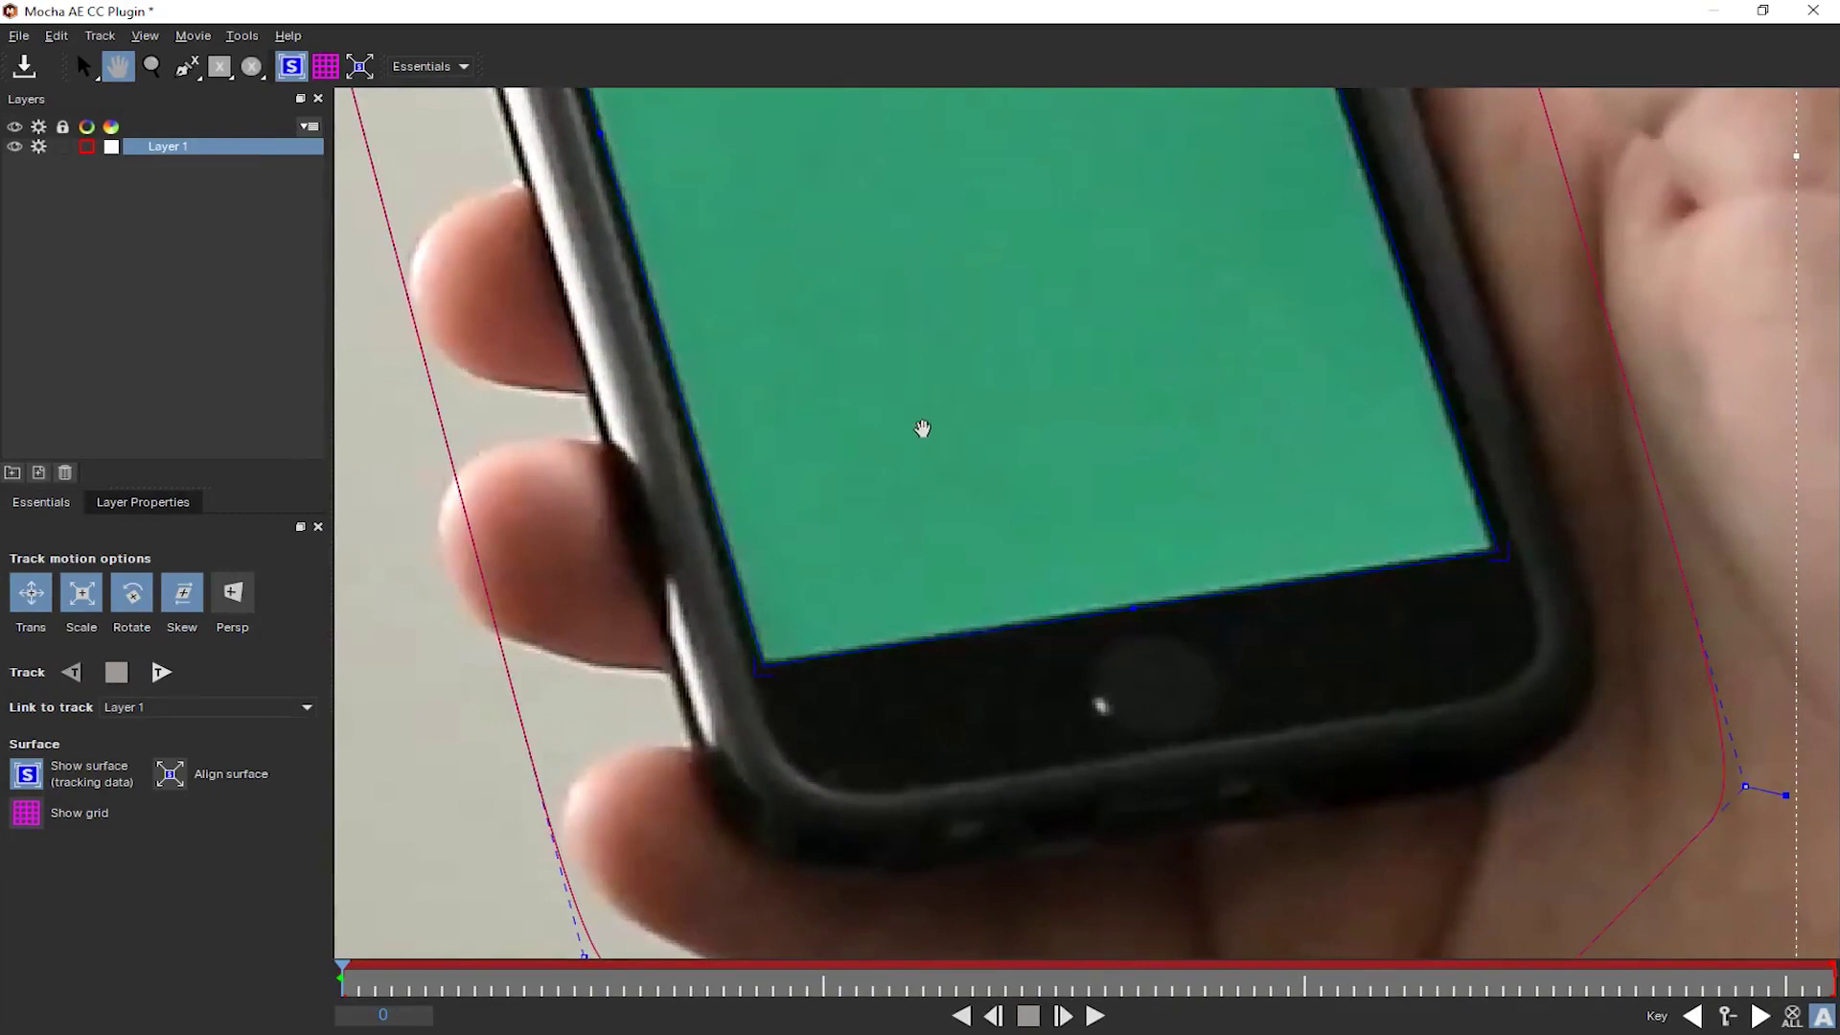
drag(918, 381, 892, 637)
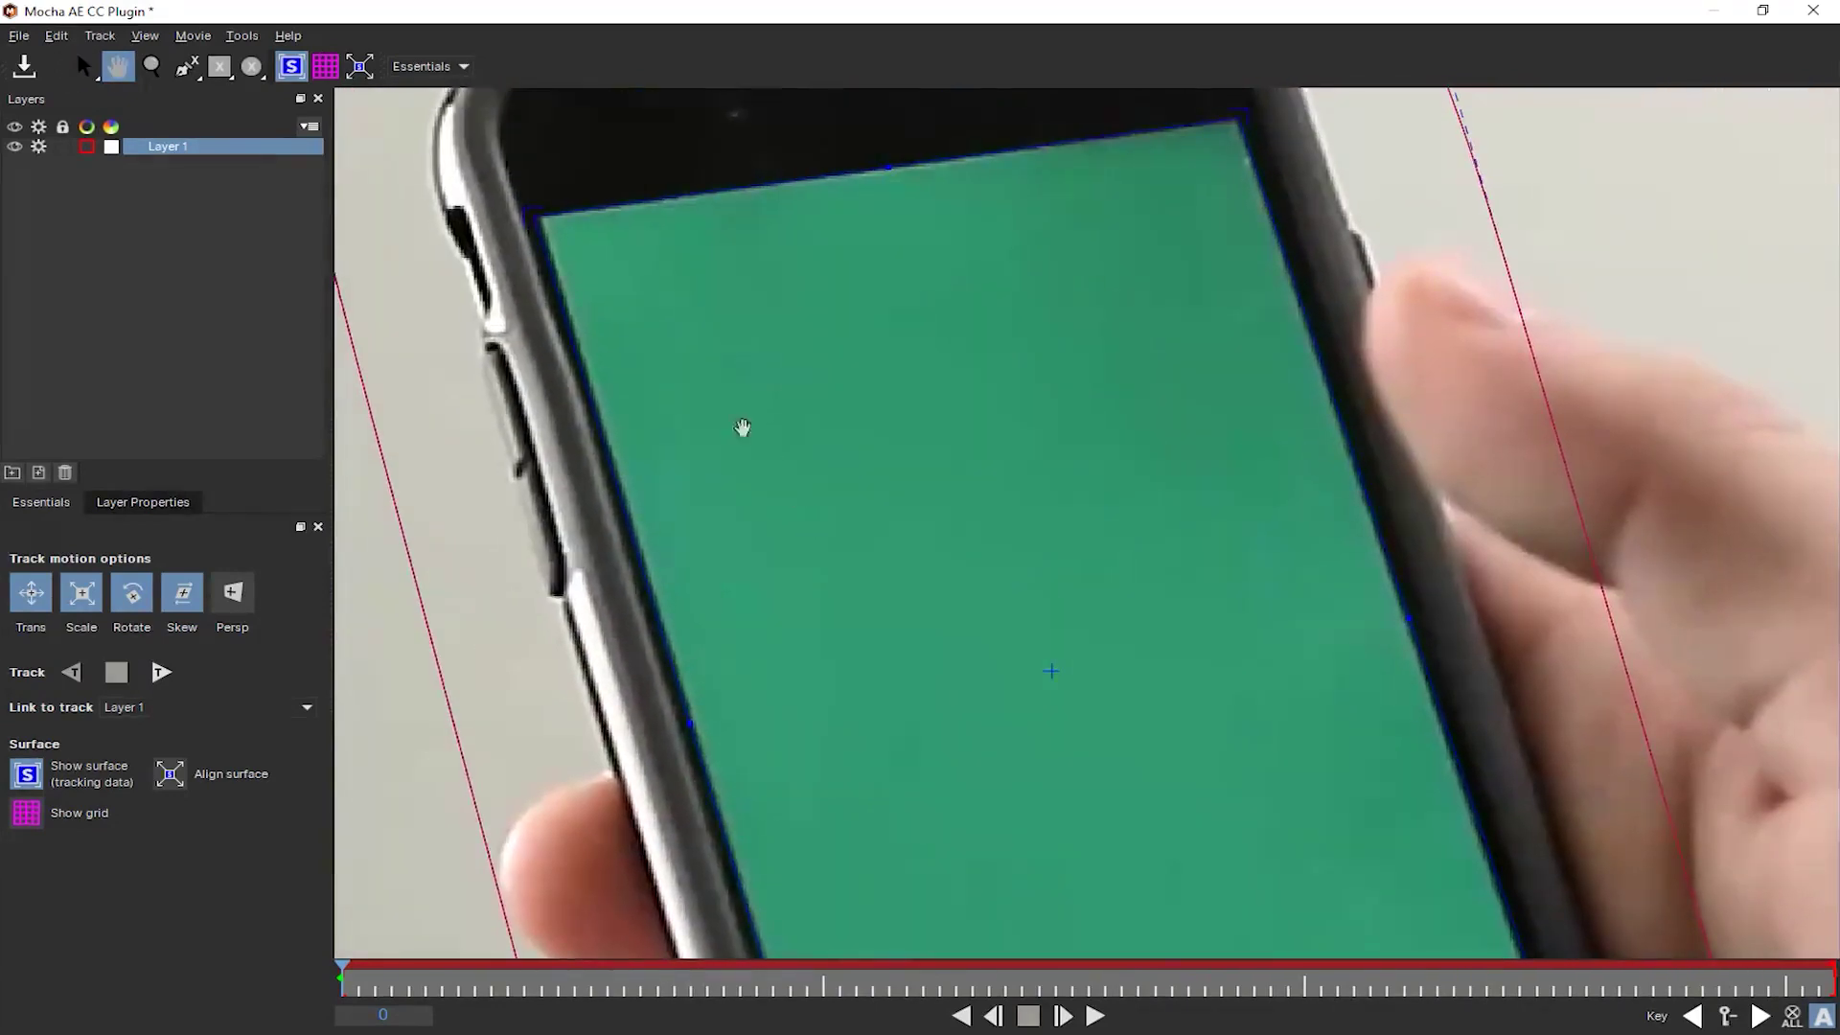
key(z)
key(x)
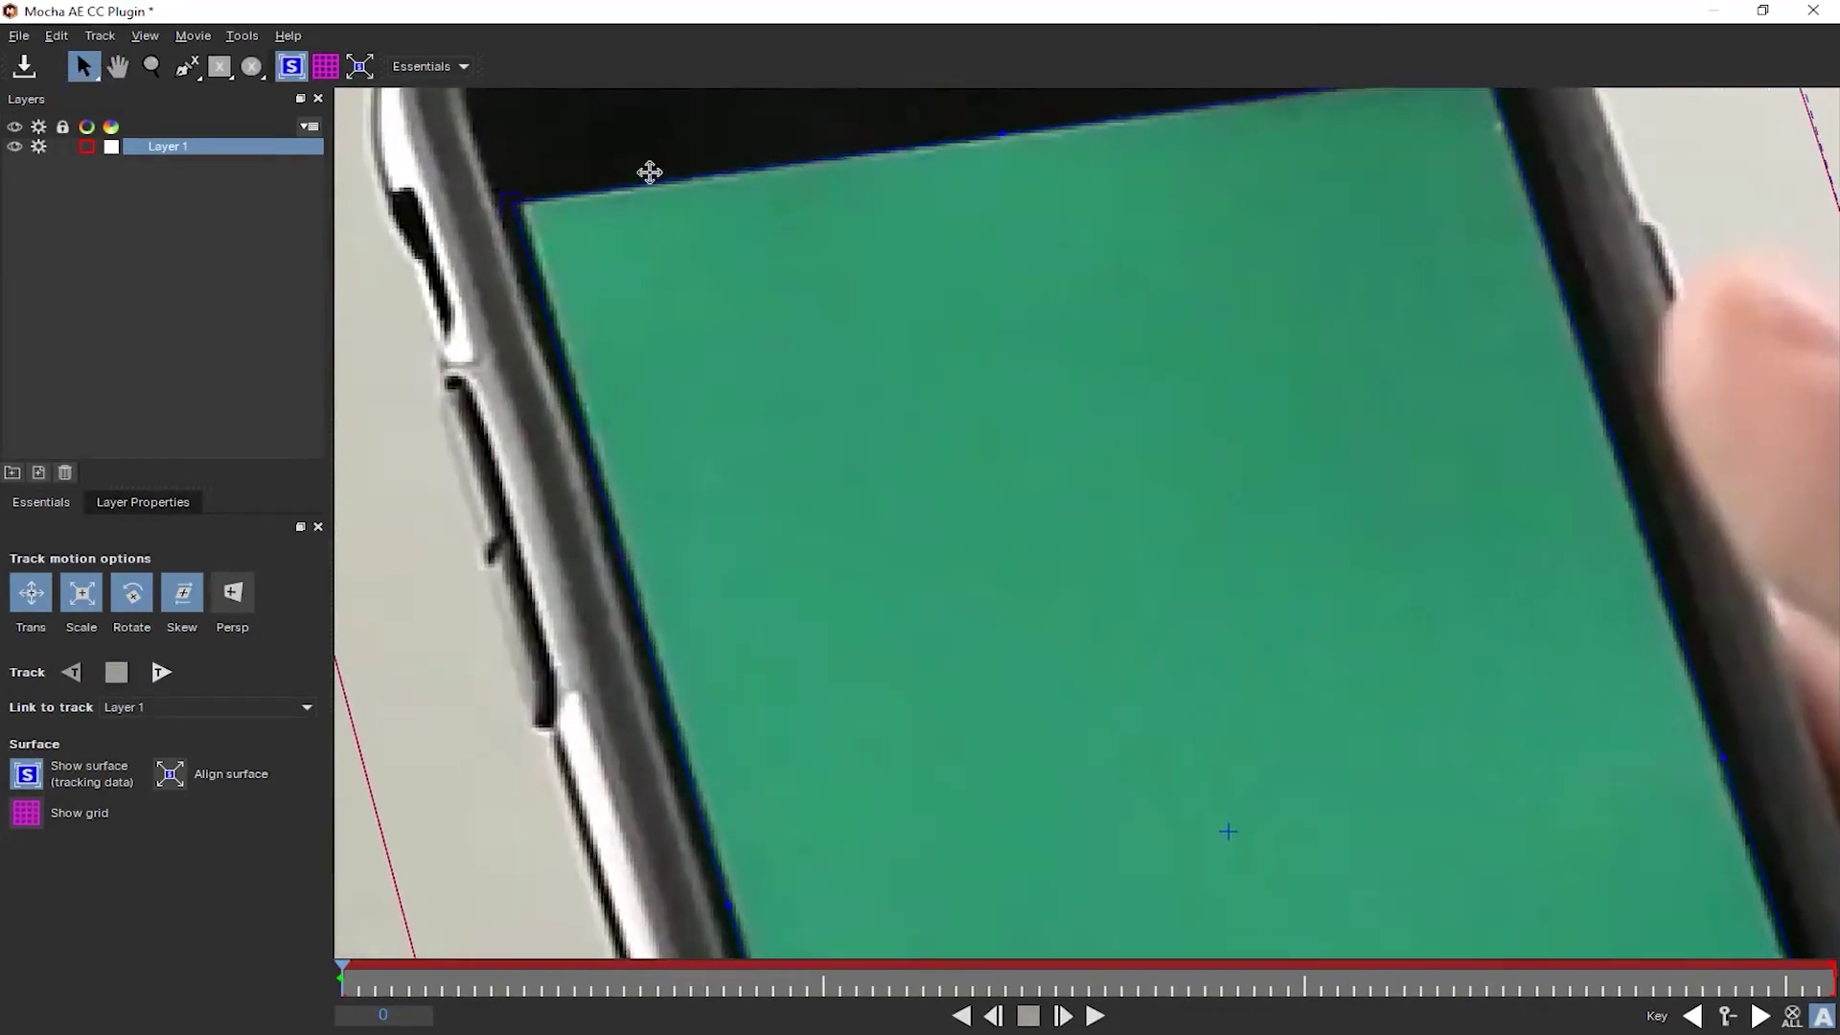
mouse_move(643, 193)
mouse_down()
mouse_move(751, 361)
mouse_move(682, 212)
mouse_move(706, 394)
mouse_move(667, 371)
mouse_up()
key(z)
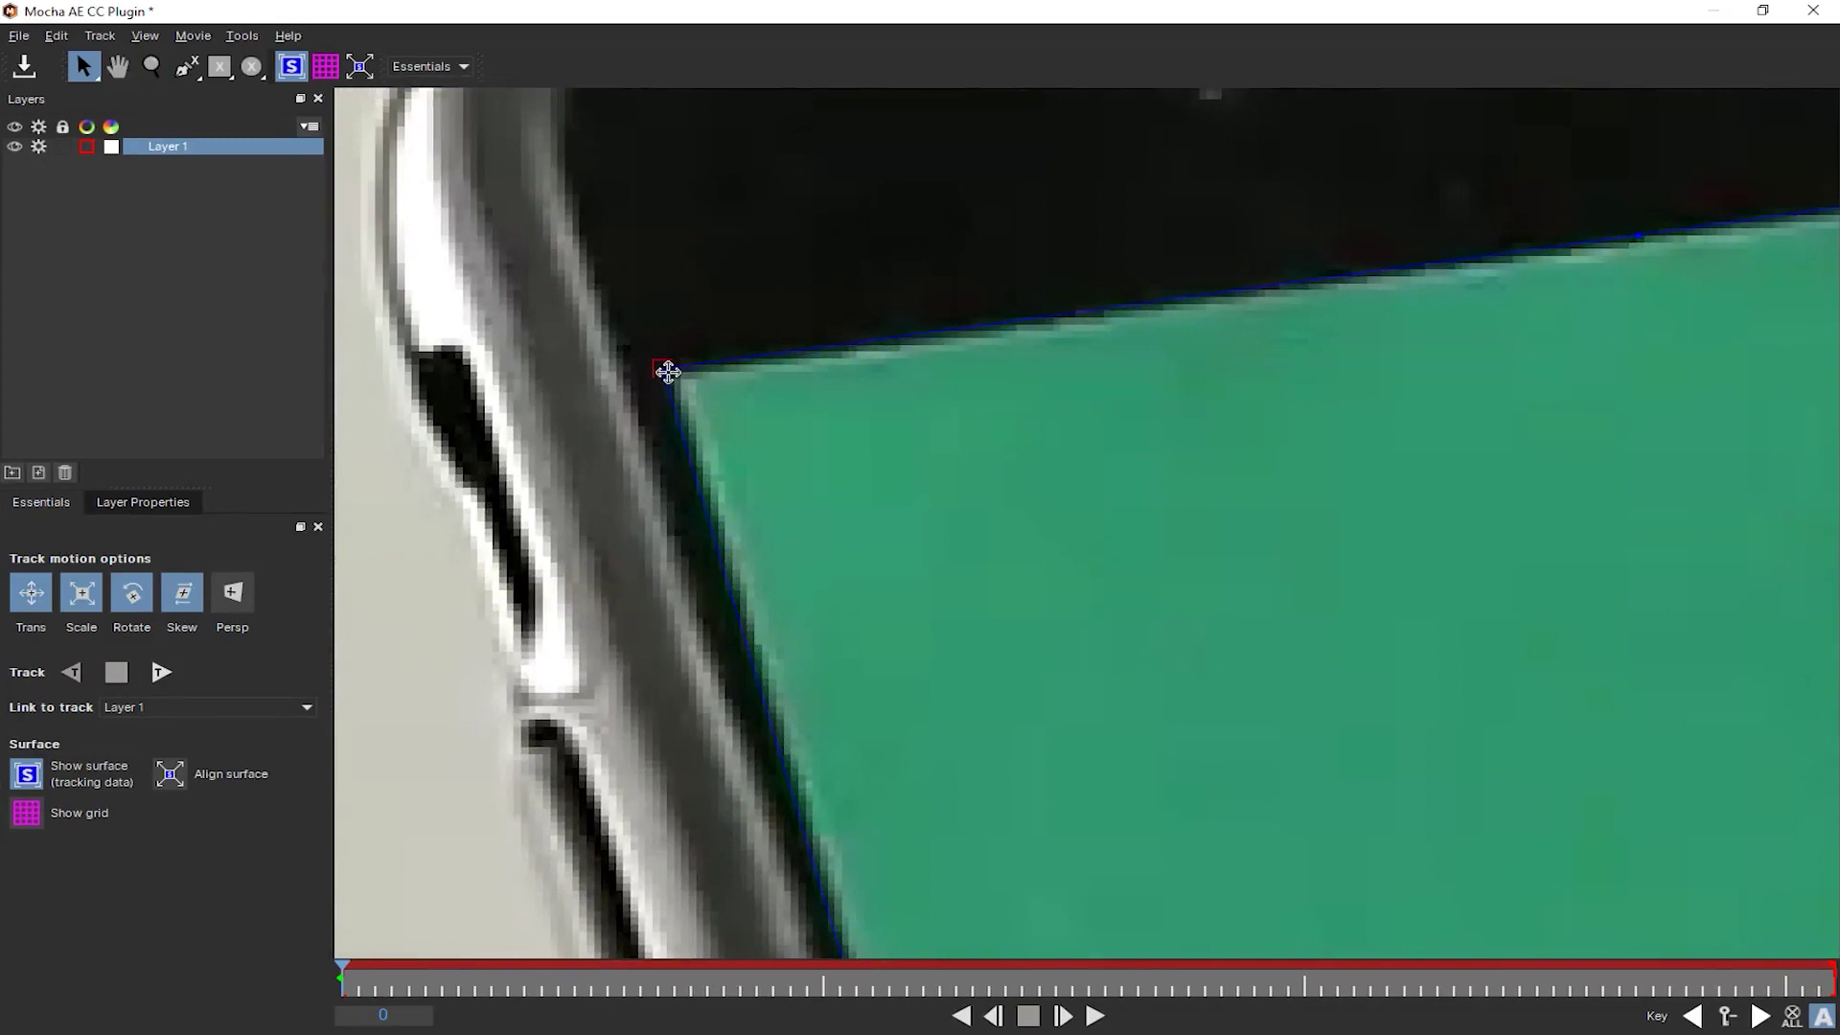
key(x)
mouse_move(1515, 304)
mouse_down()
mouse_move(1520, 517)
mouse_move(677, 497)
mouse_move(990, 415)
mouse_move(1082, 160)
mouse_up()
key(z)
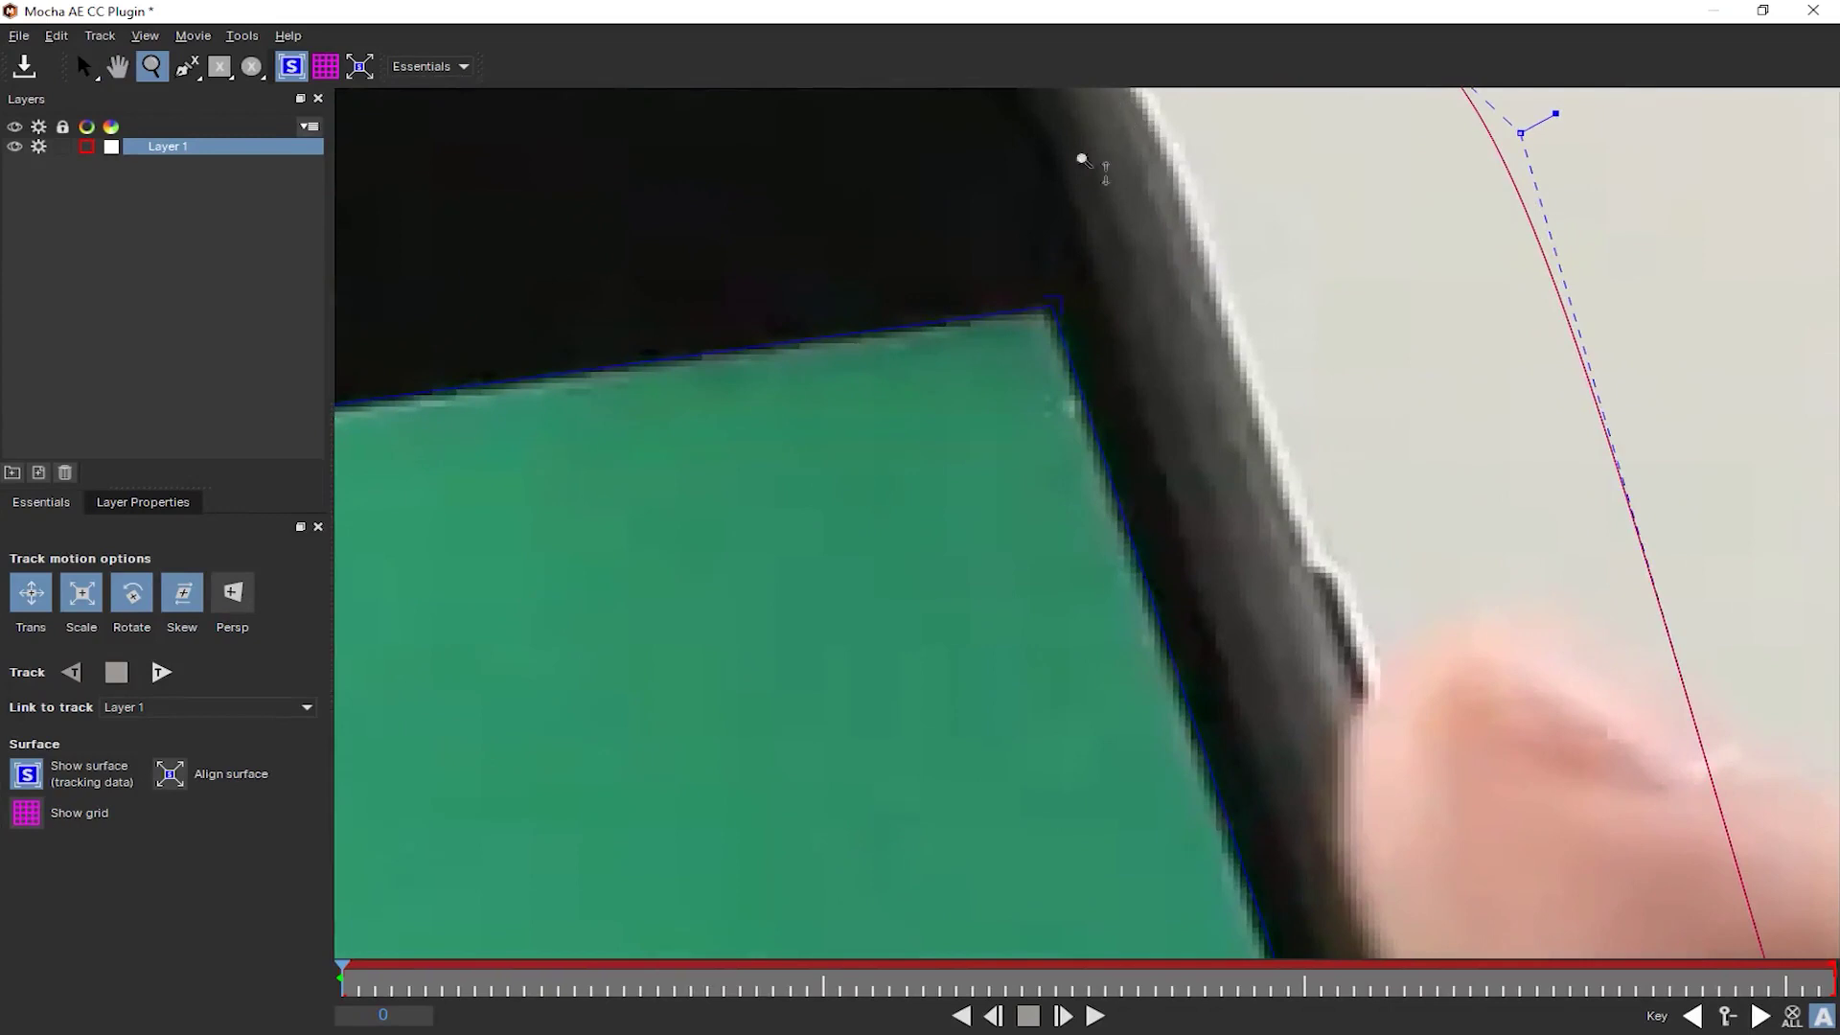
mouse_move(1047, 307)
mouse_down()
mouse_move(922, 679)
mouse_move(993, 706)
mouse_move(698, 846)
mouse_up()
key(x)
key(z)
drag(1130, 567, 1200, 205)
key(x)
drag(818, 391, 1328, 280)
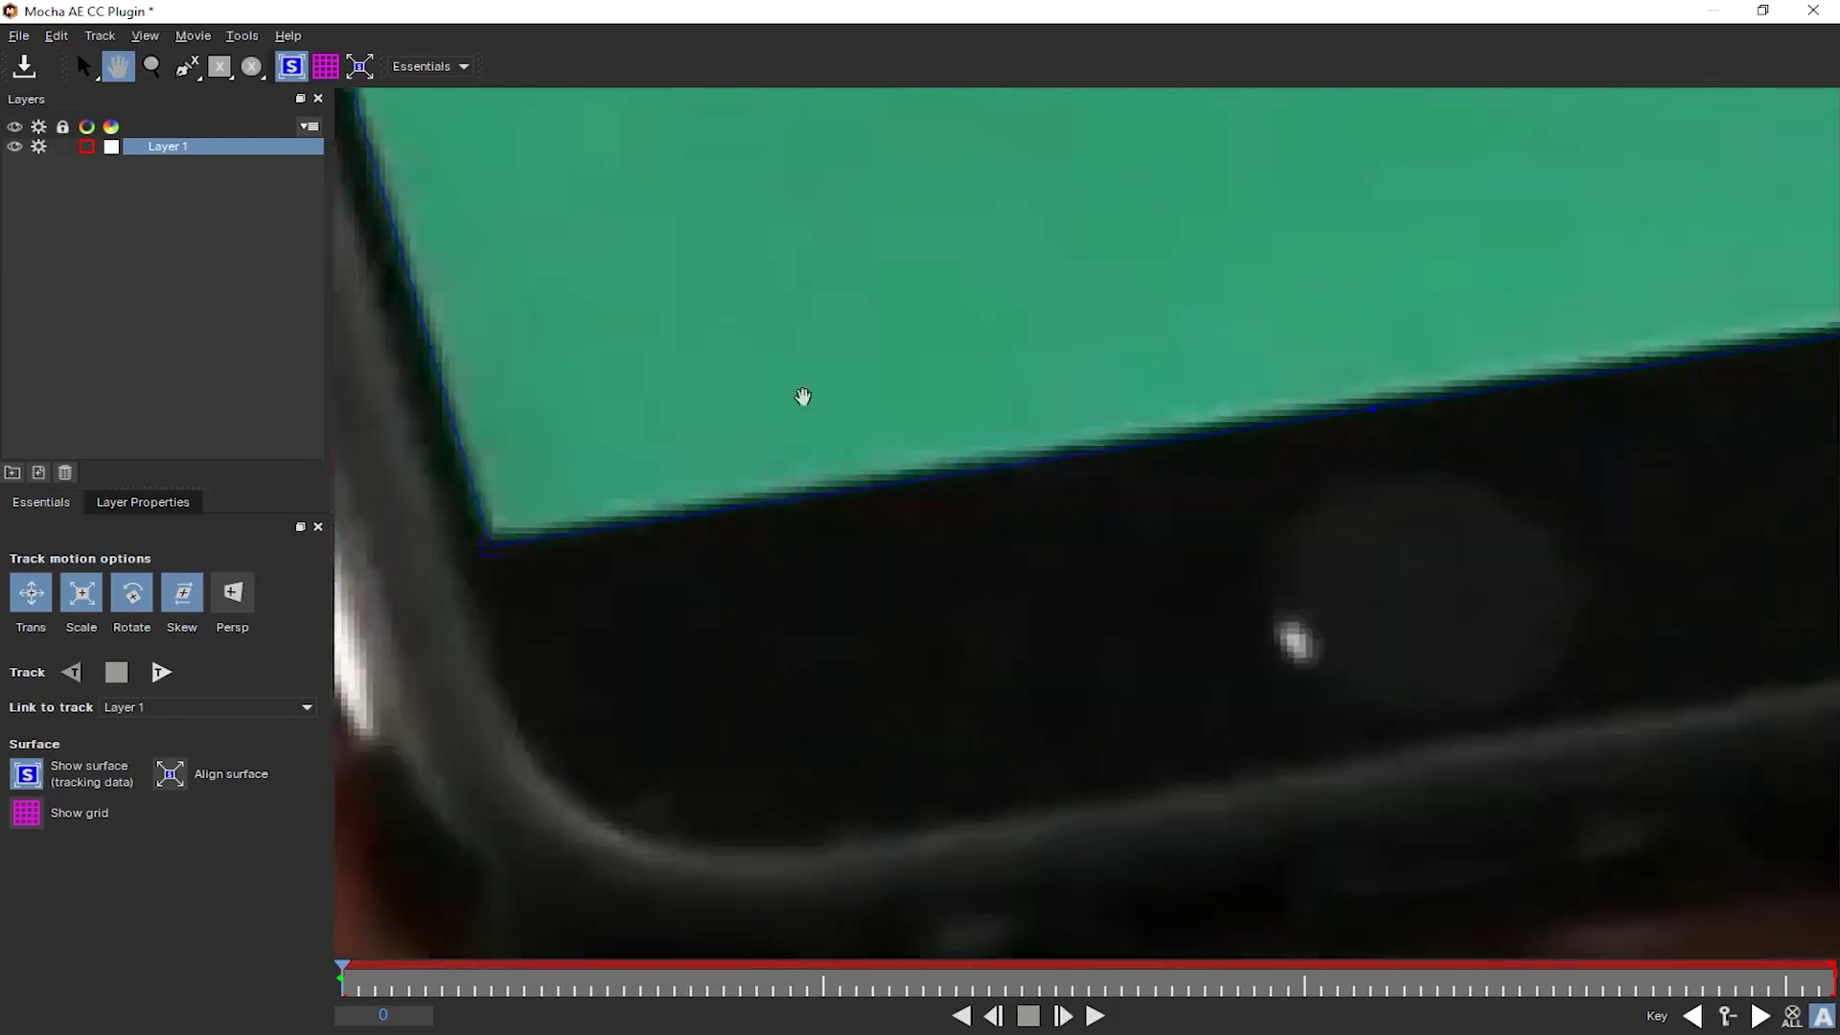
drag(803, 396, 1132, 353)
key(s)
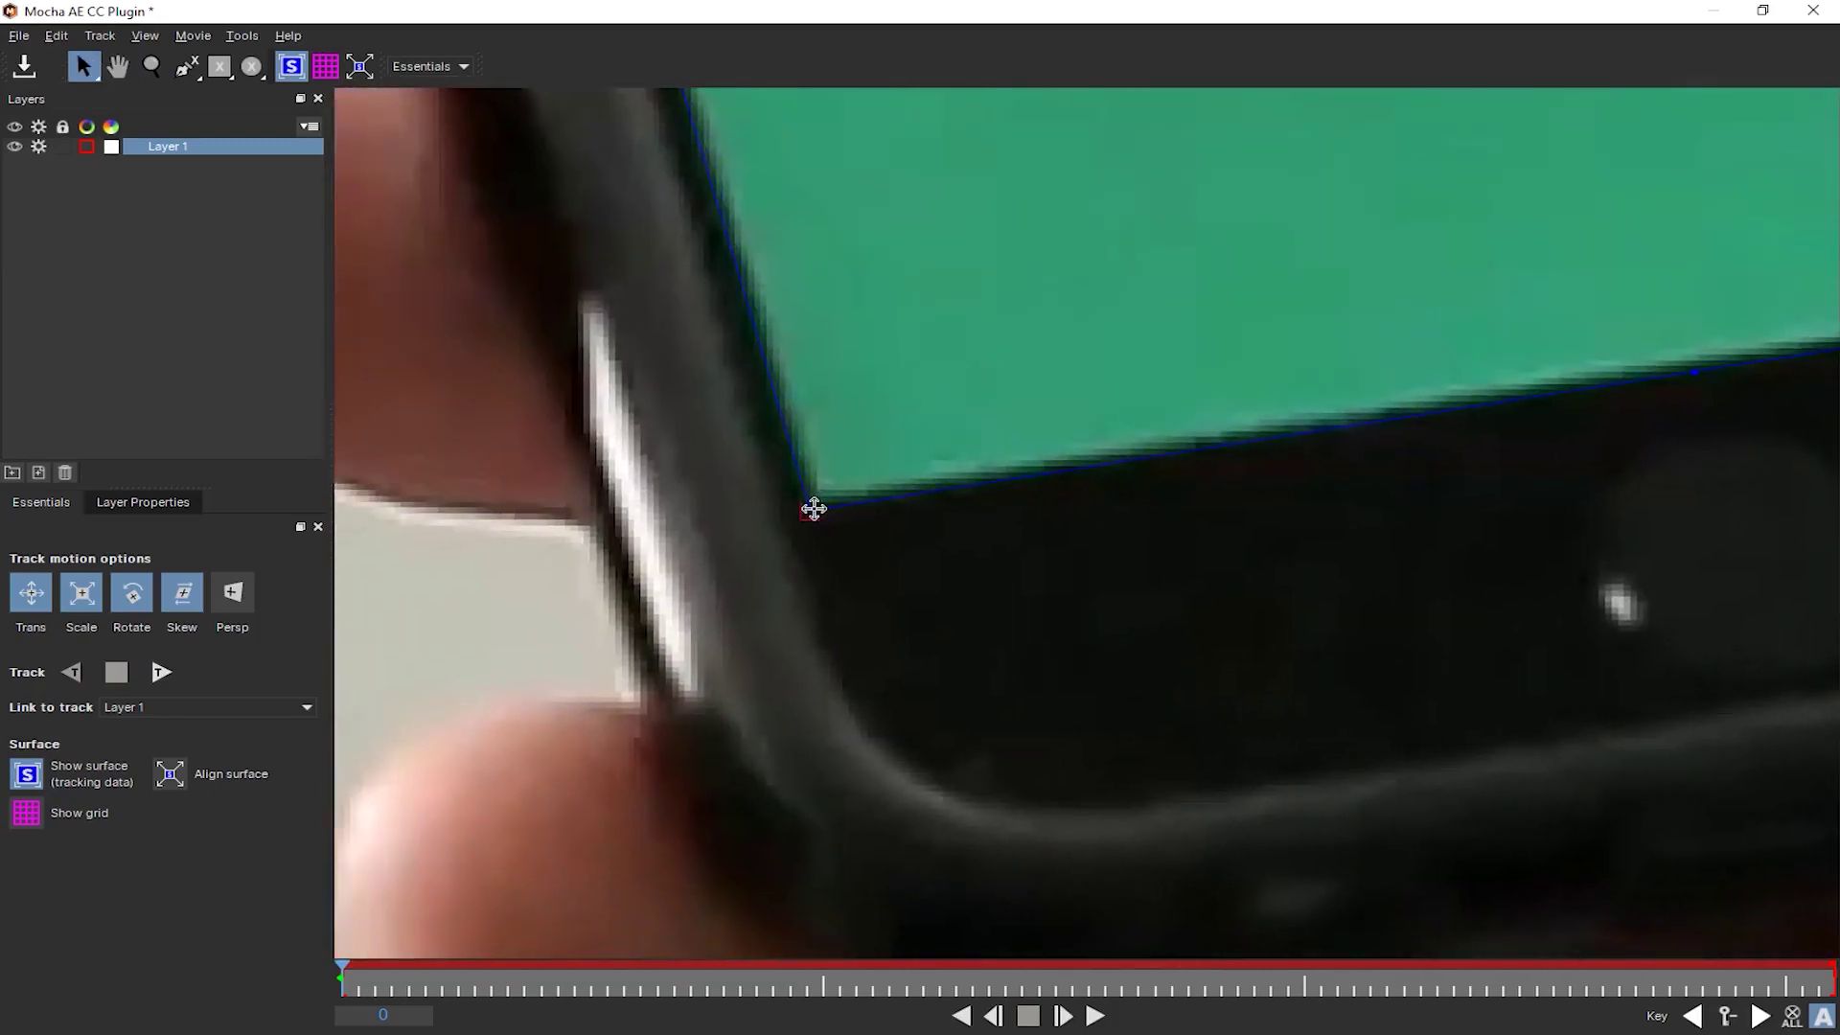
Step: Zoom back out to frame the whole phone and hand
scroll(813, 509, down, 3)
key(z)
scroll(961, 275, down, 5)
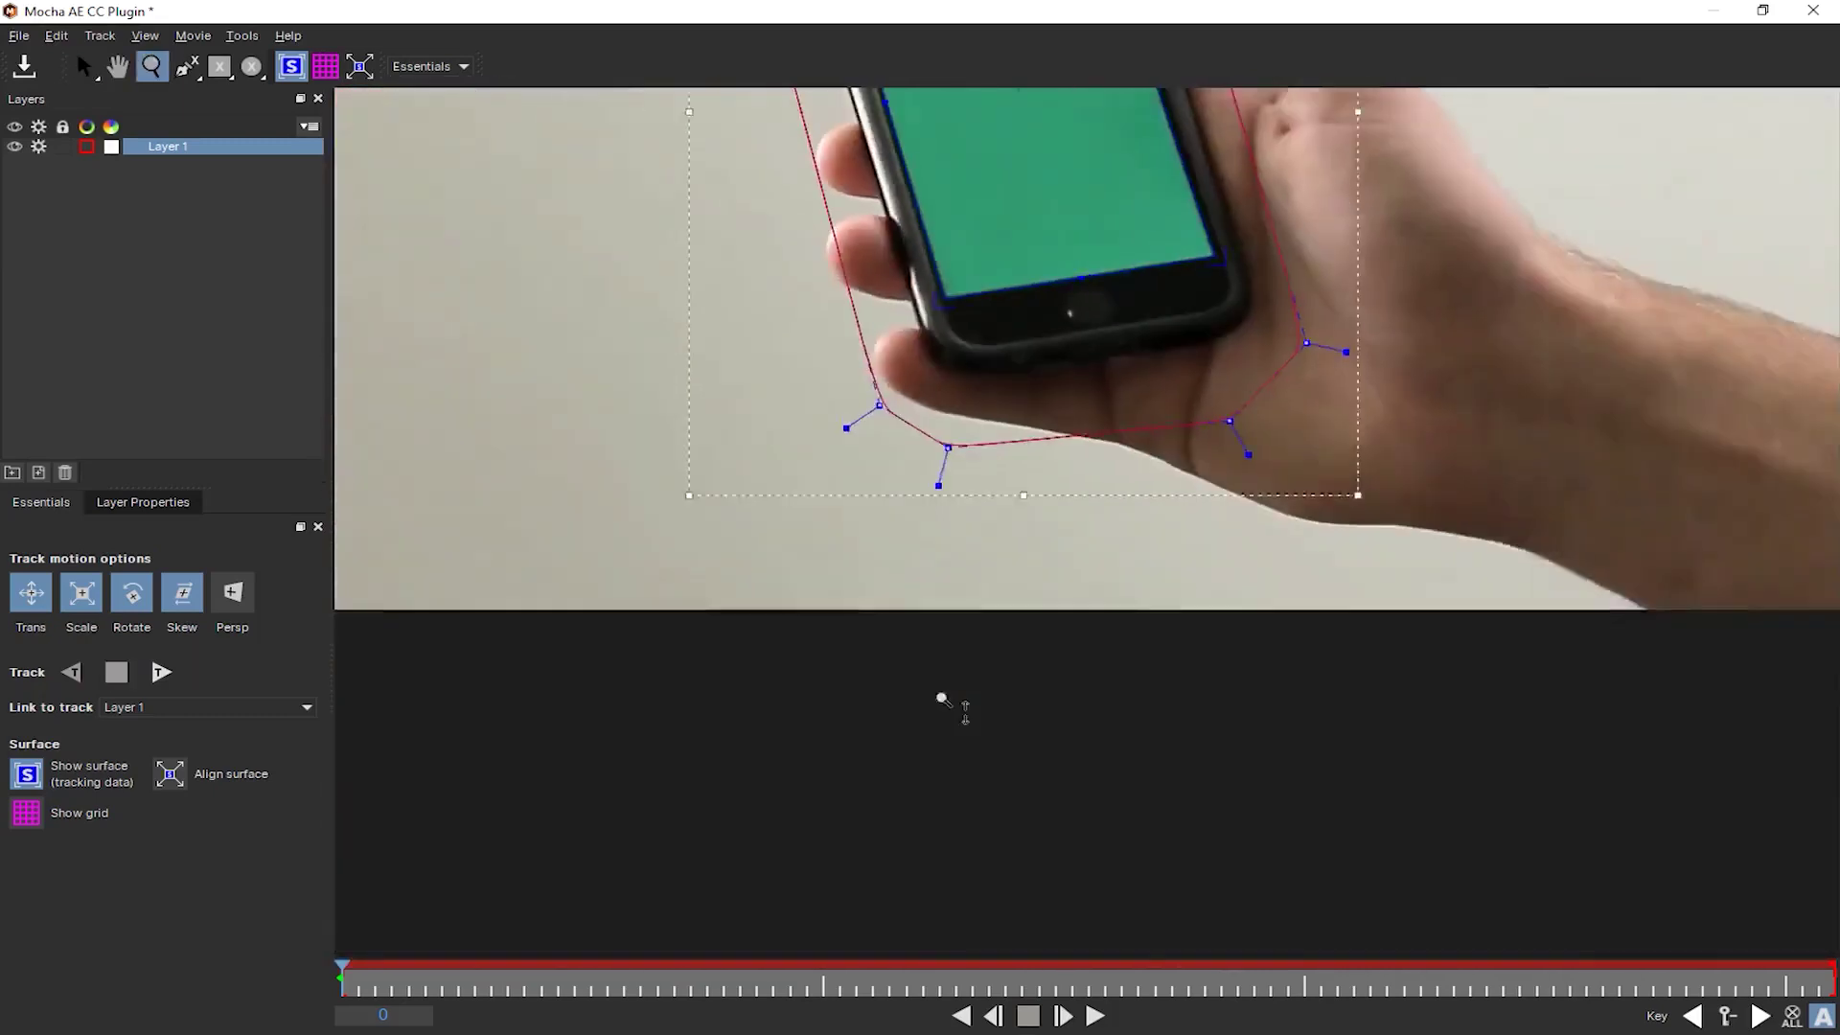
scroll(1009, 273, down, 2)
scroll(1009, 269, down, 2)
scroll(1011, 259, down, 1)
key(x)
drag(1012, 239, 1052, 545)
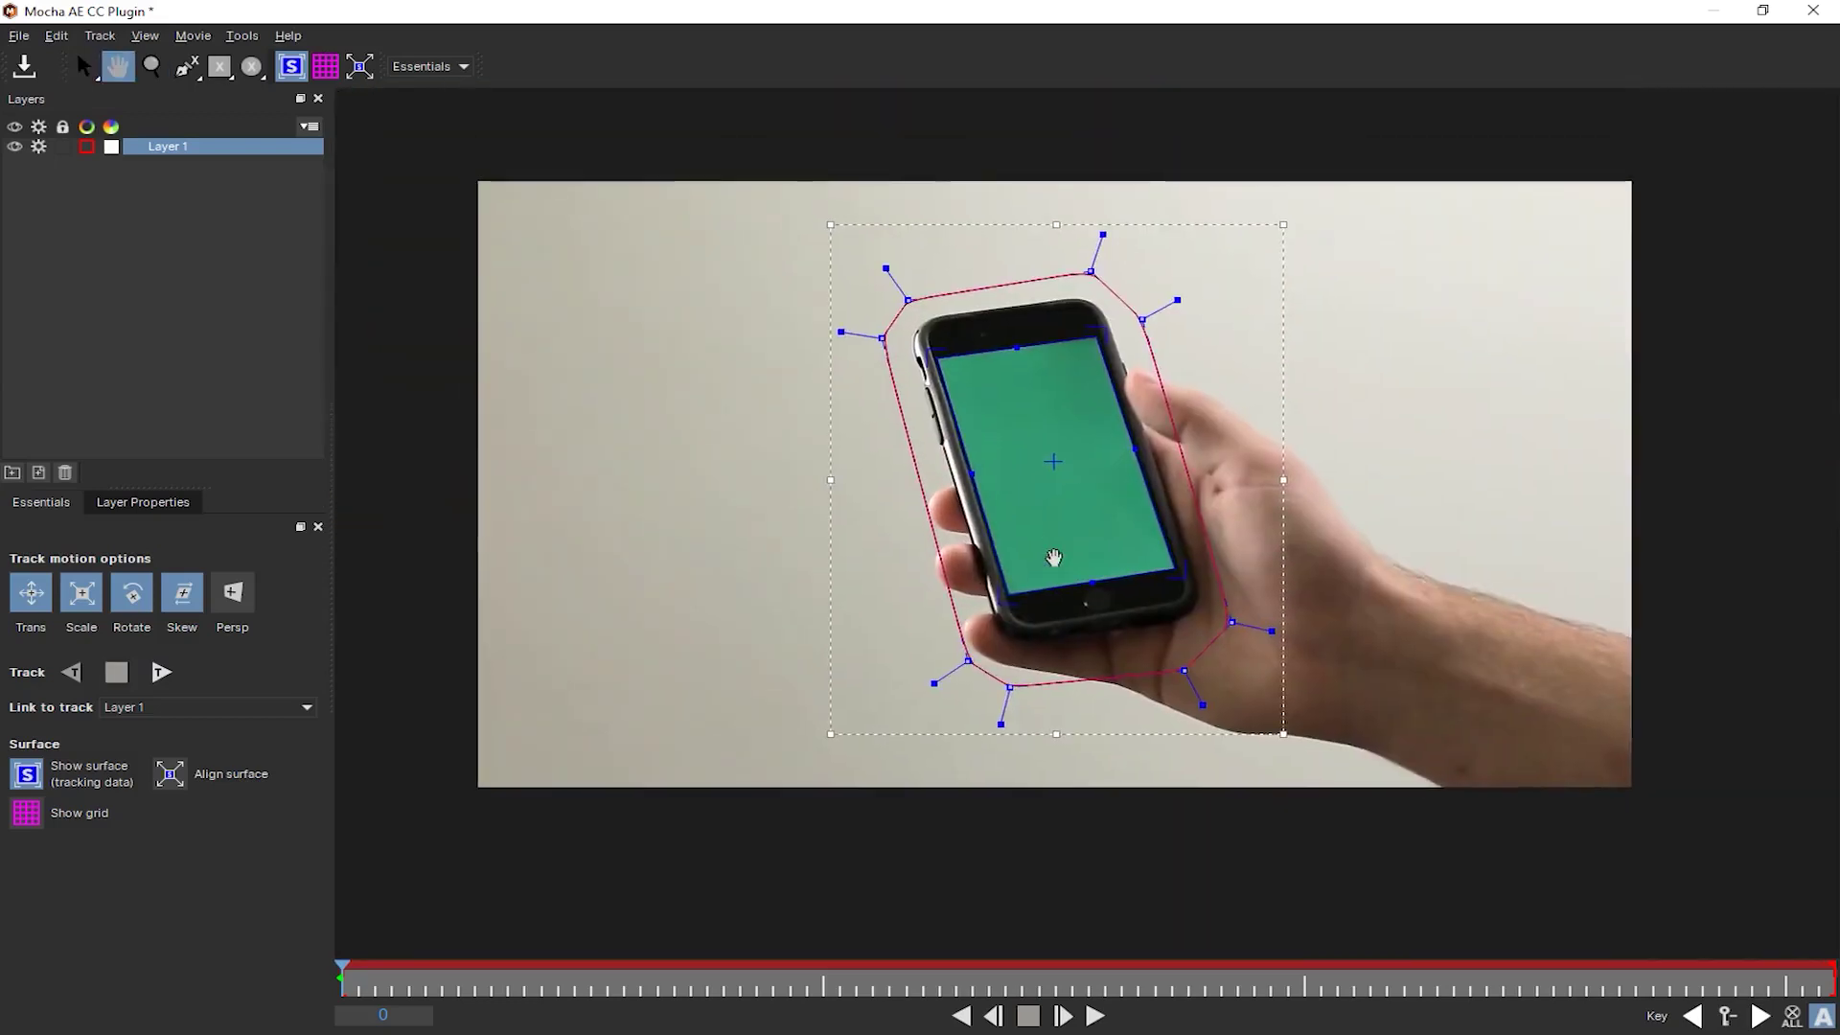
key(s)
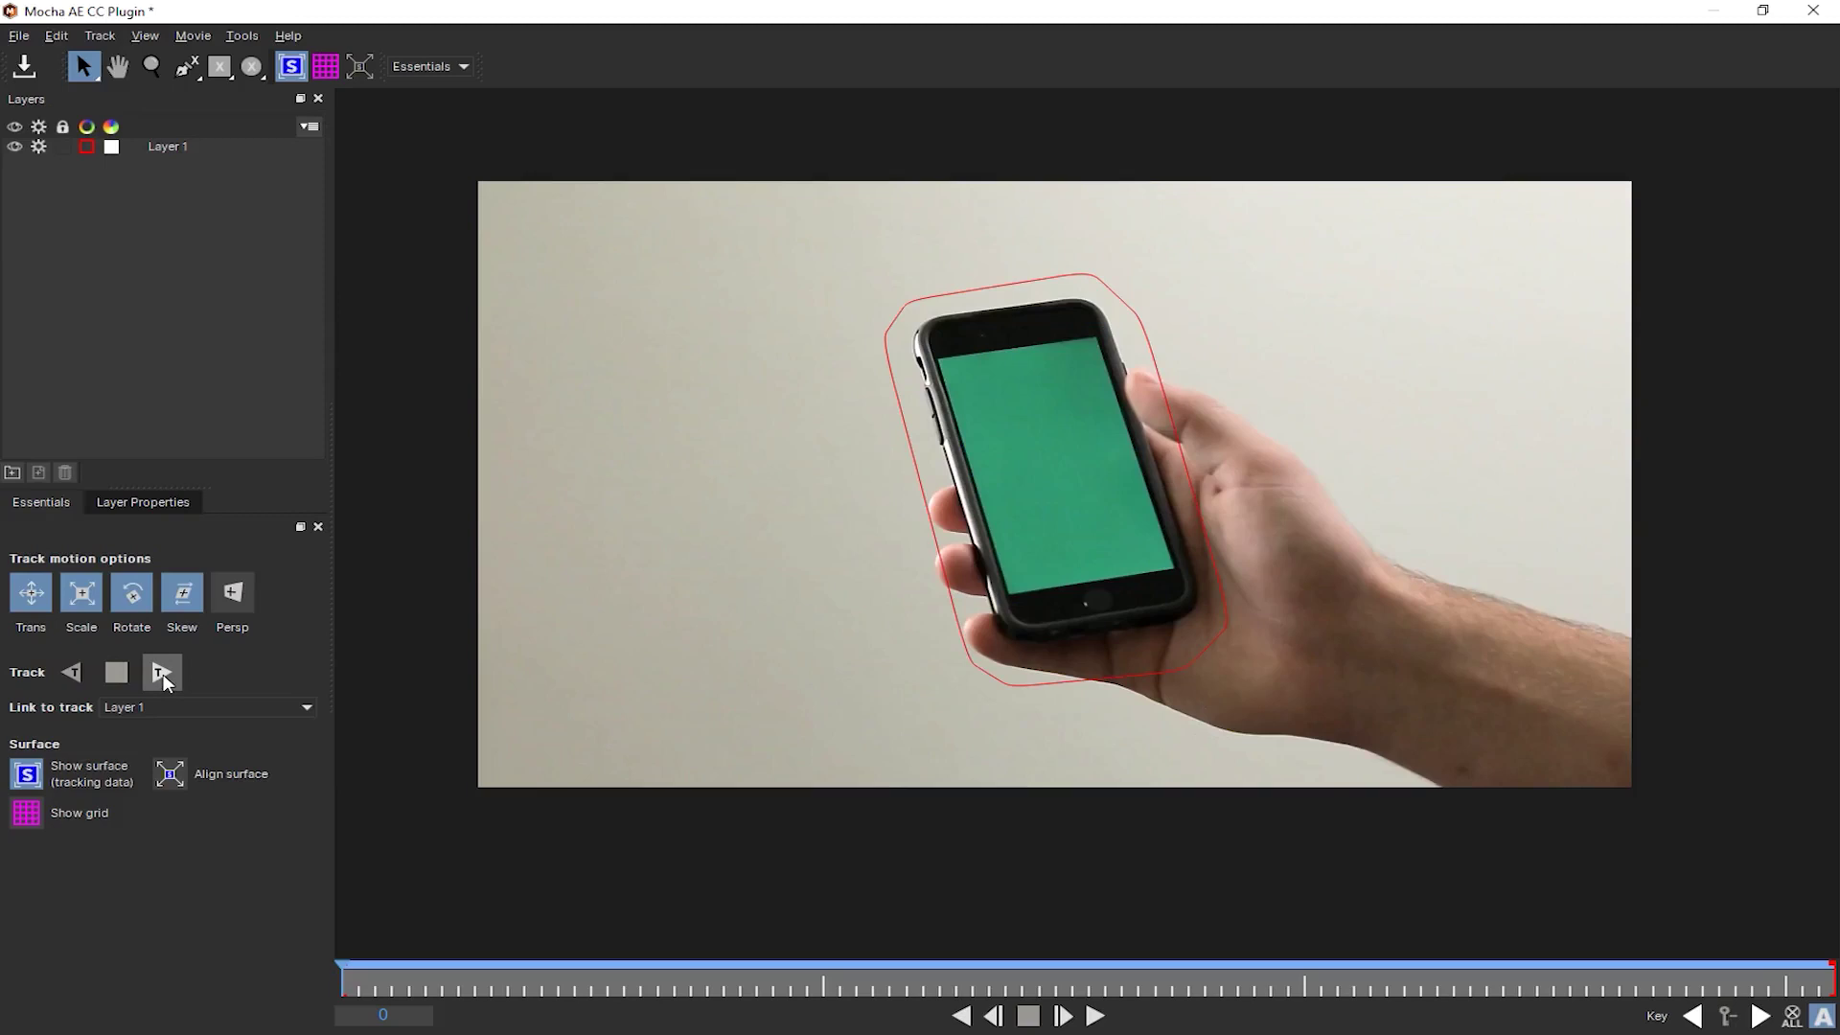
Step: Track the phone forward through the clip, return to frame 0, and save the Mocha project
click(161, 673)
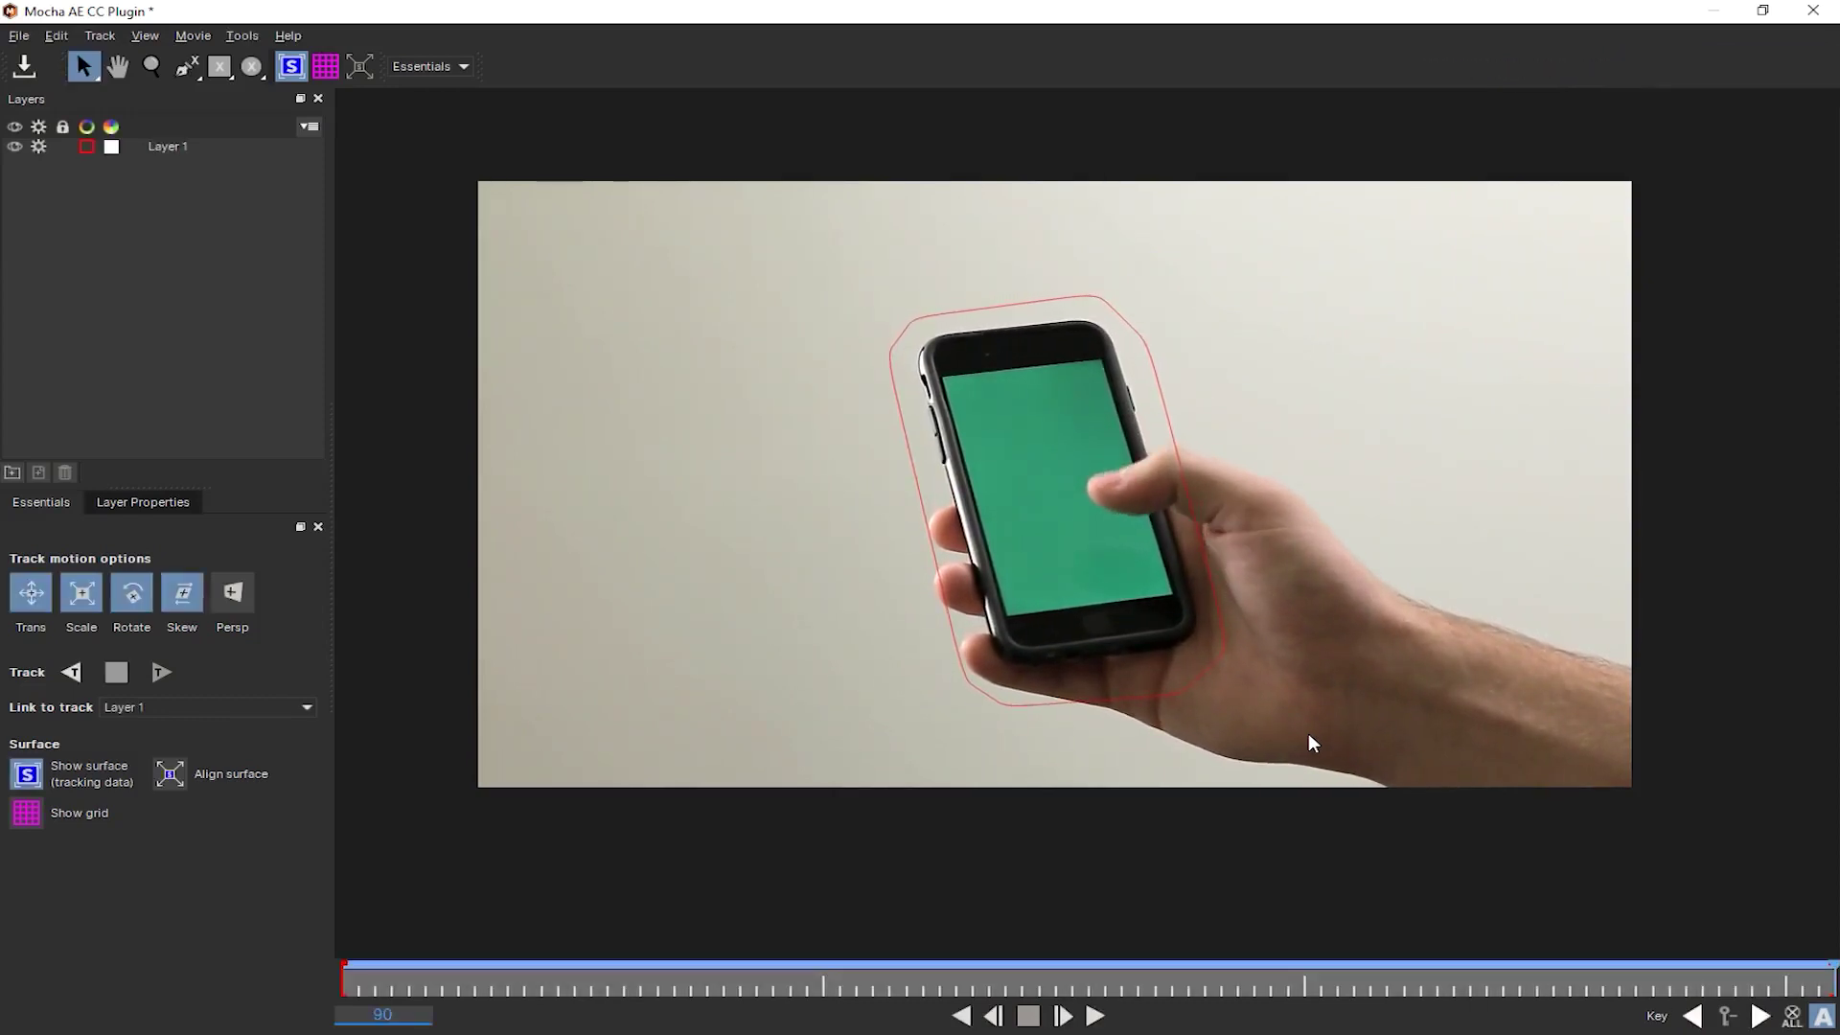
drag(1775, 984, 345, 984)
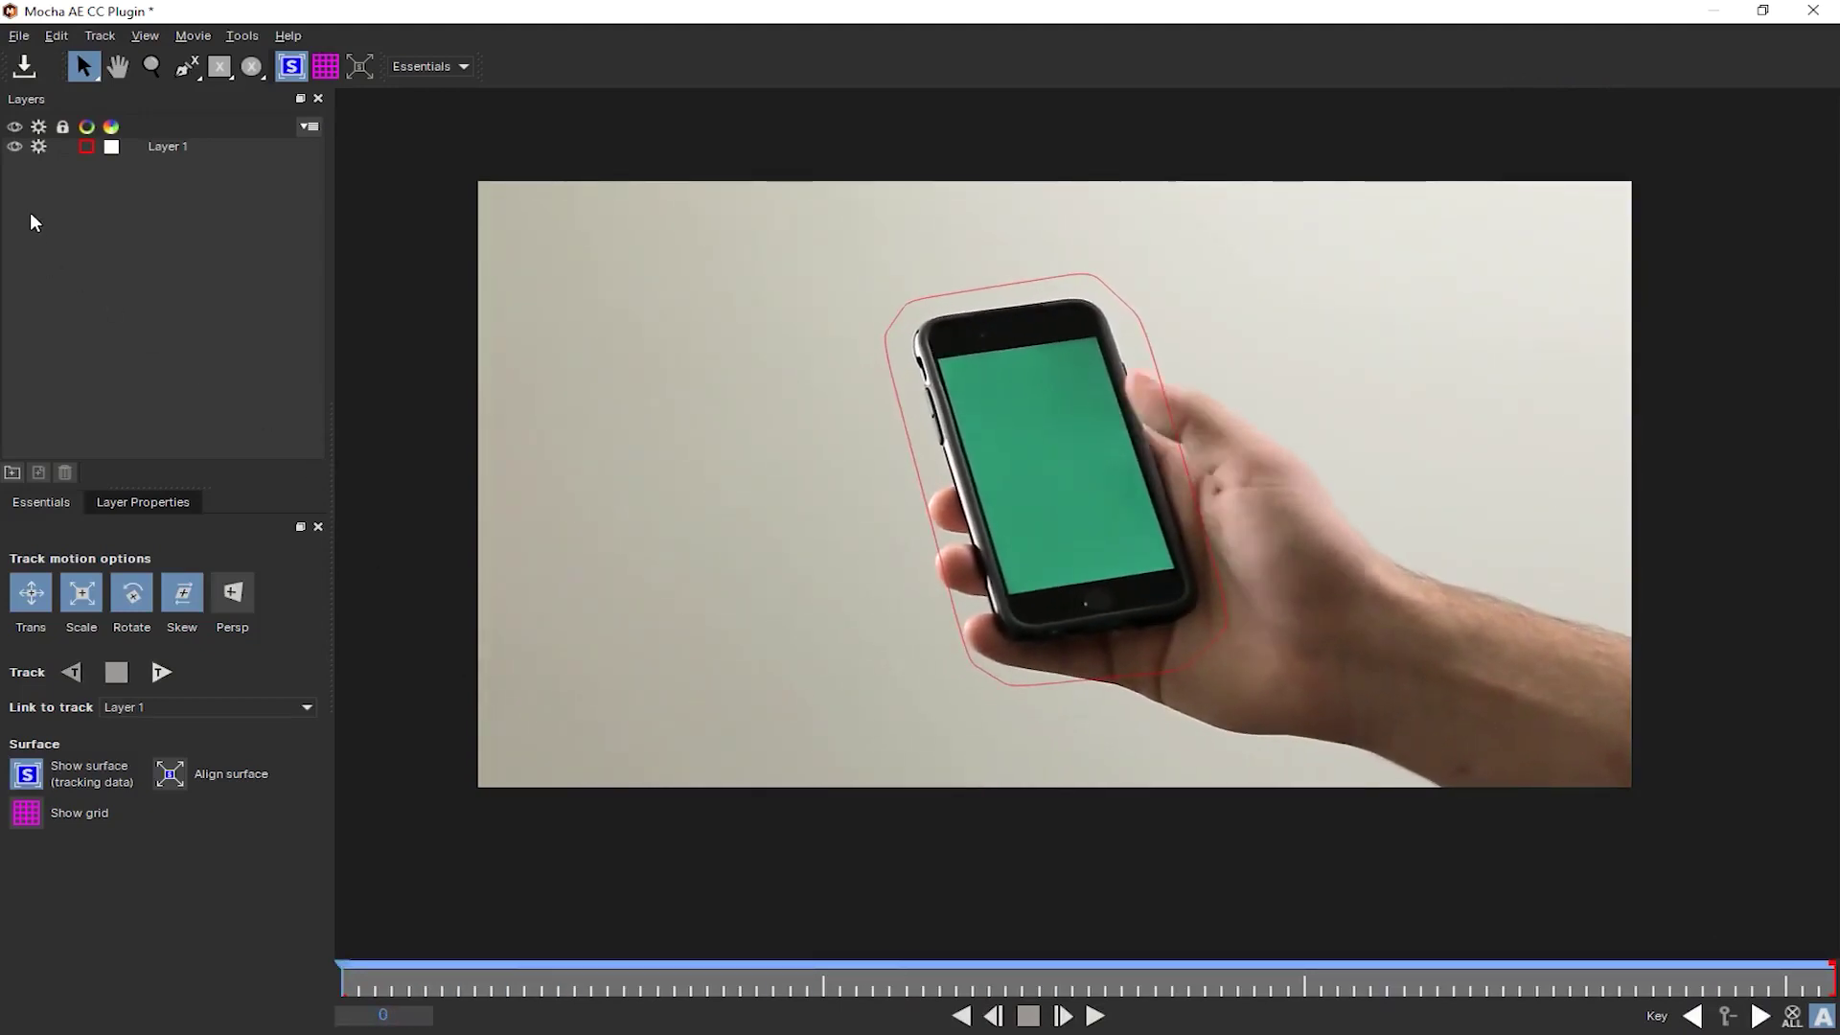
click(23, 66)
Step: Close Mocha and create track data from Mocha's Layer 1
click(1814, 12)
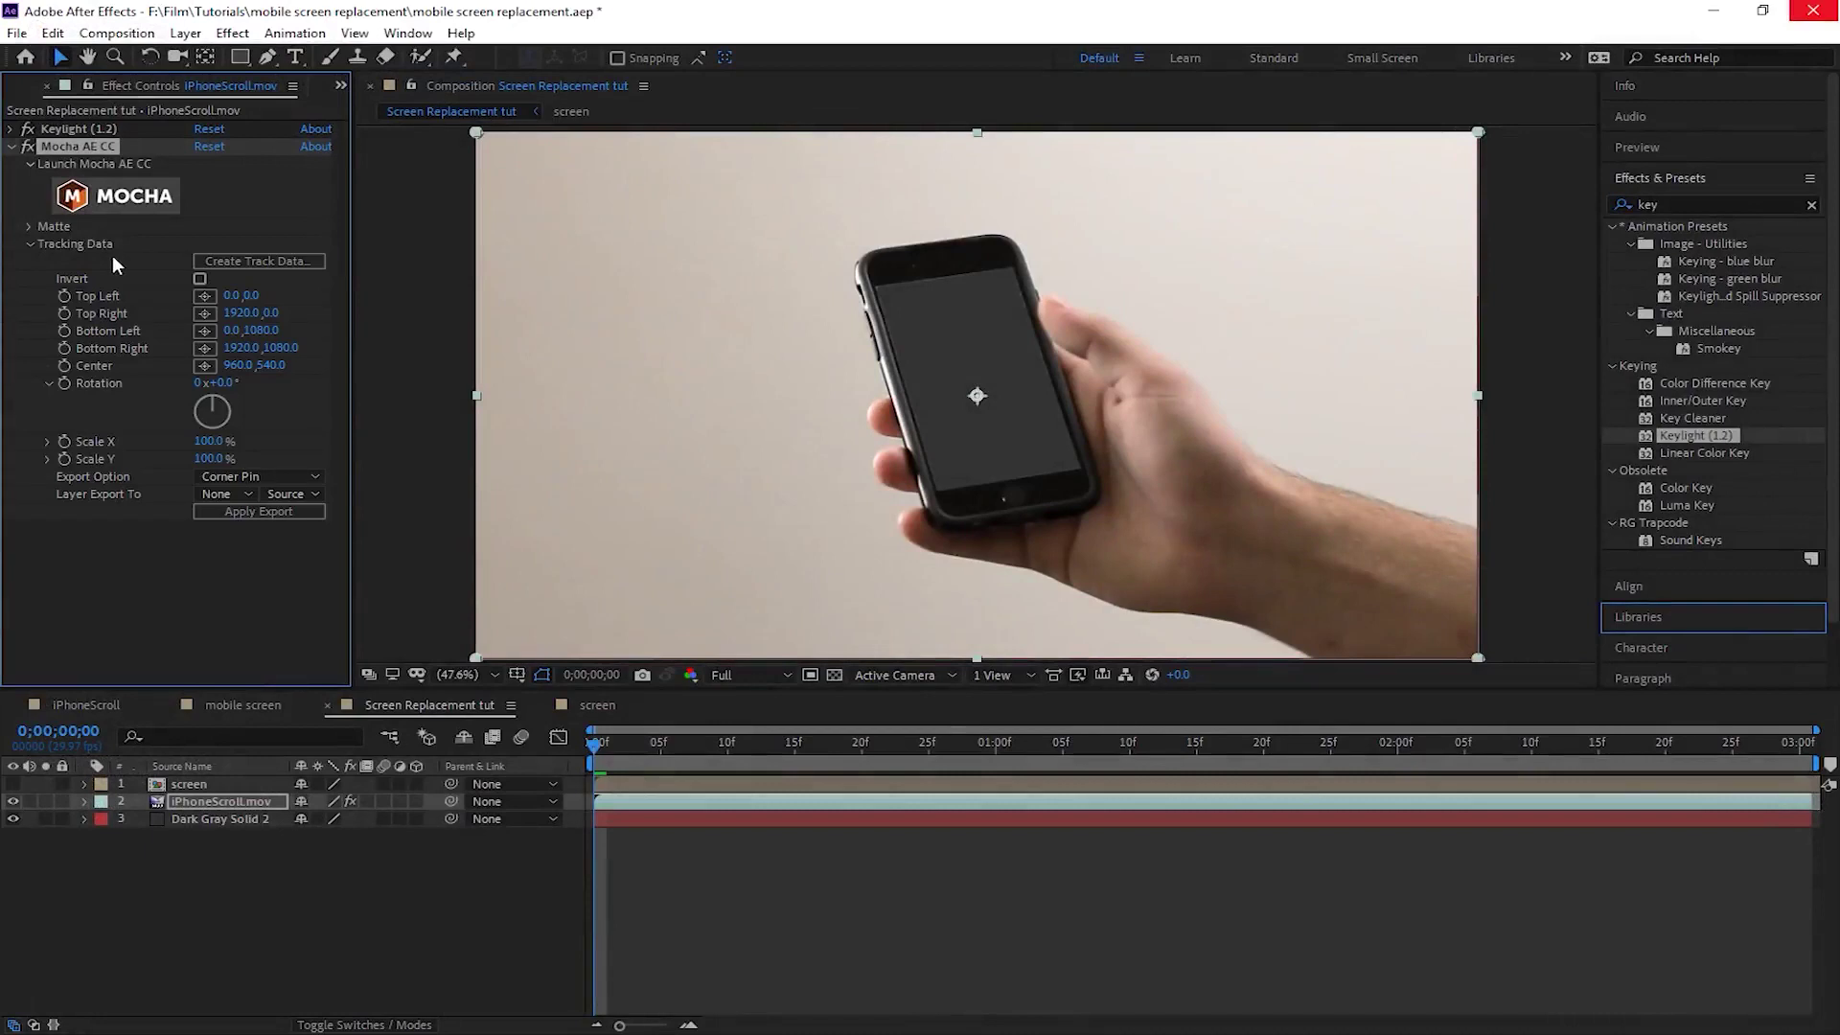
click(245, 261)
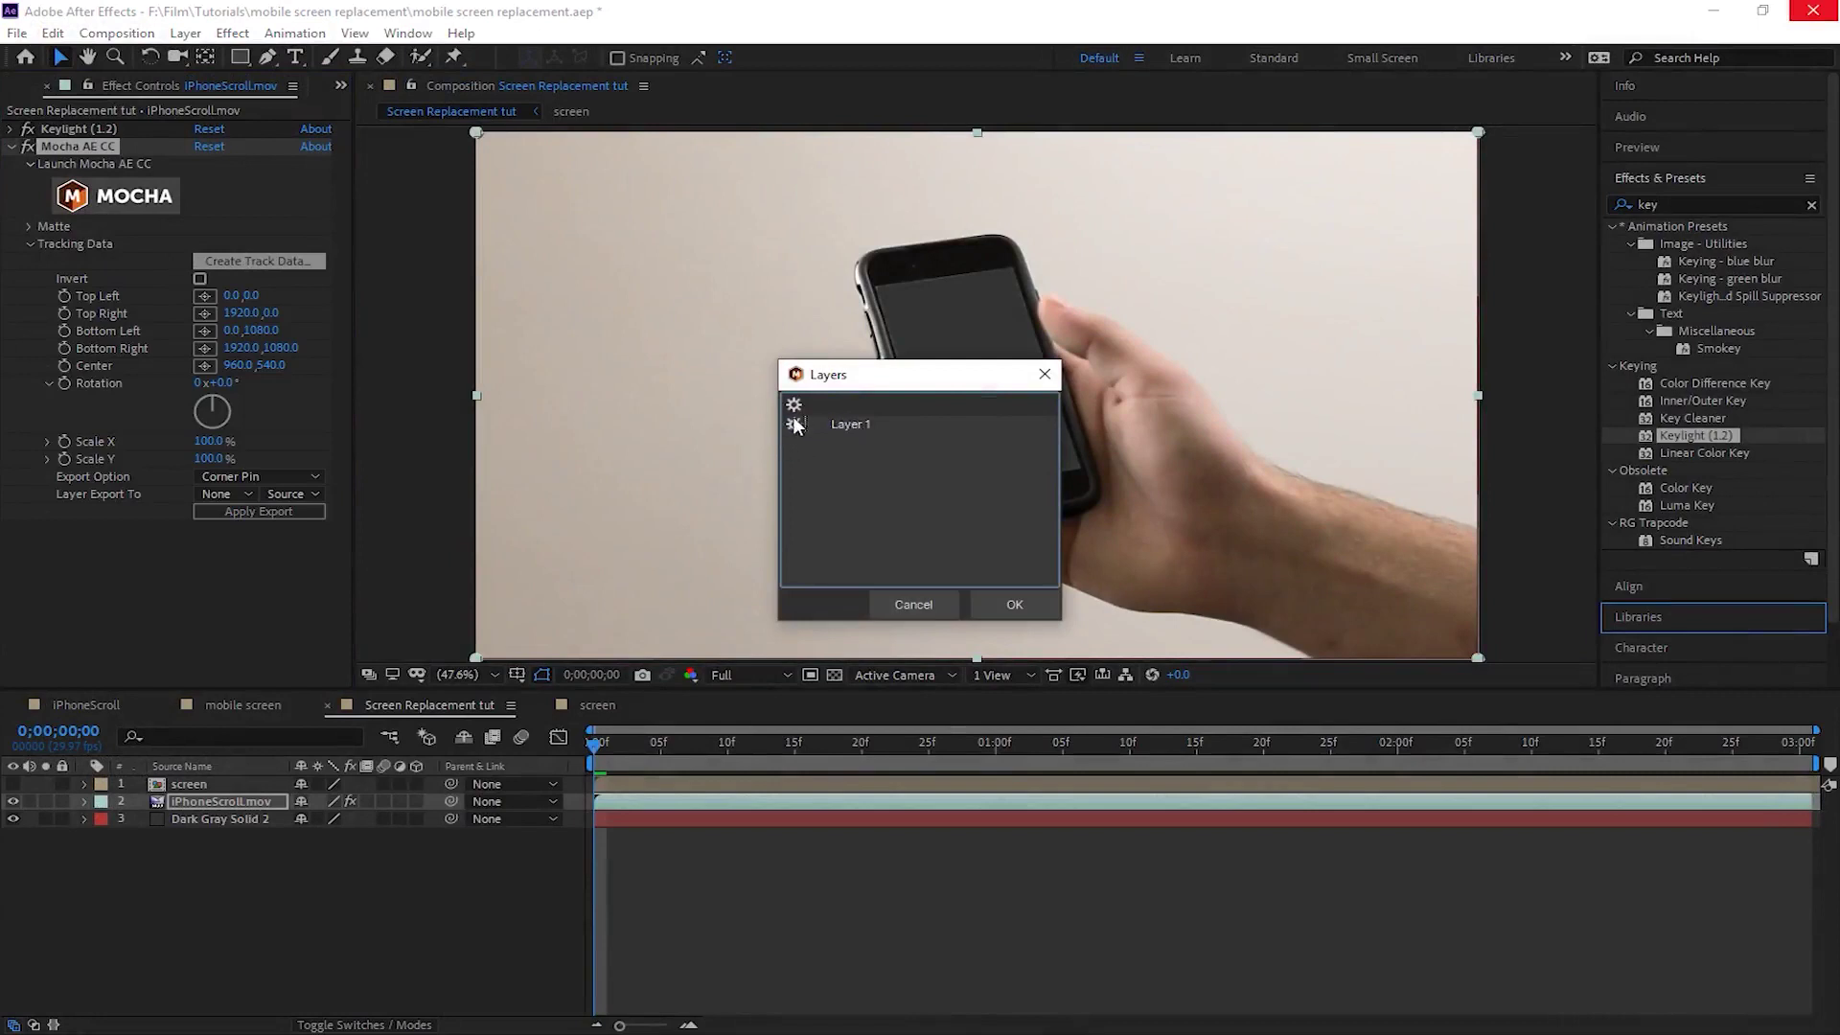
click(1001, 604)
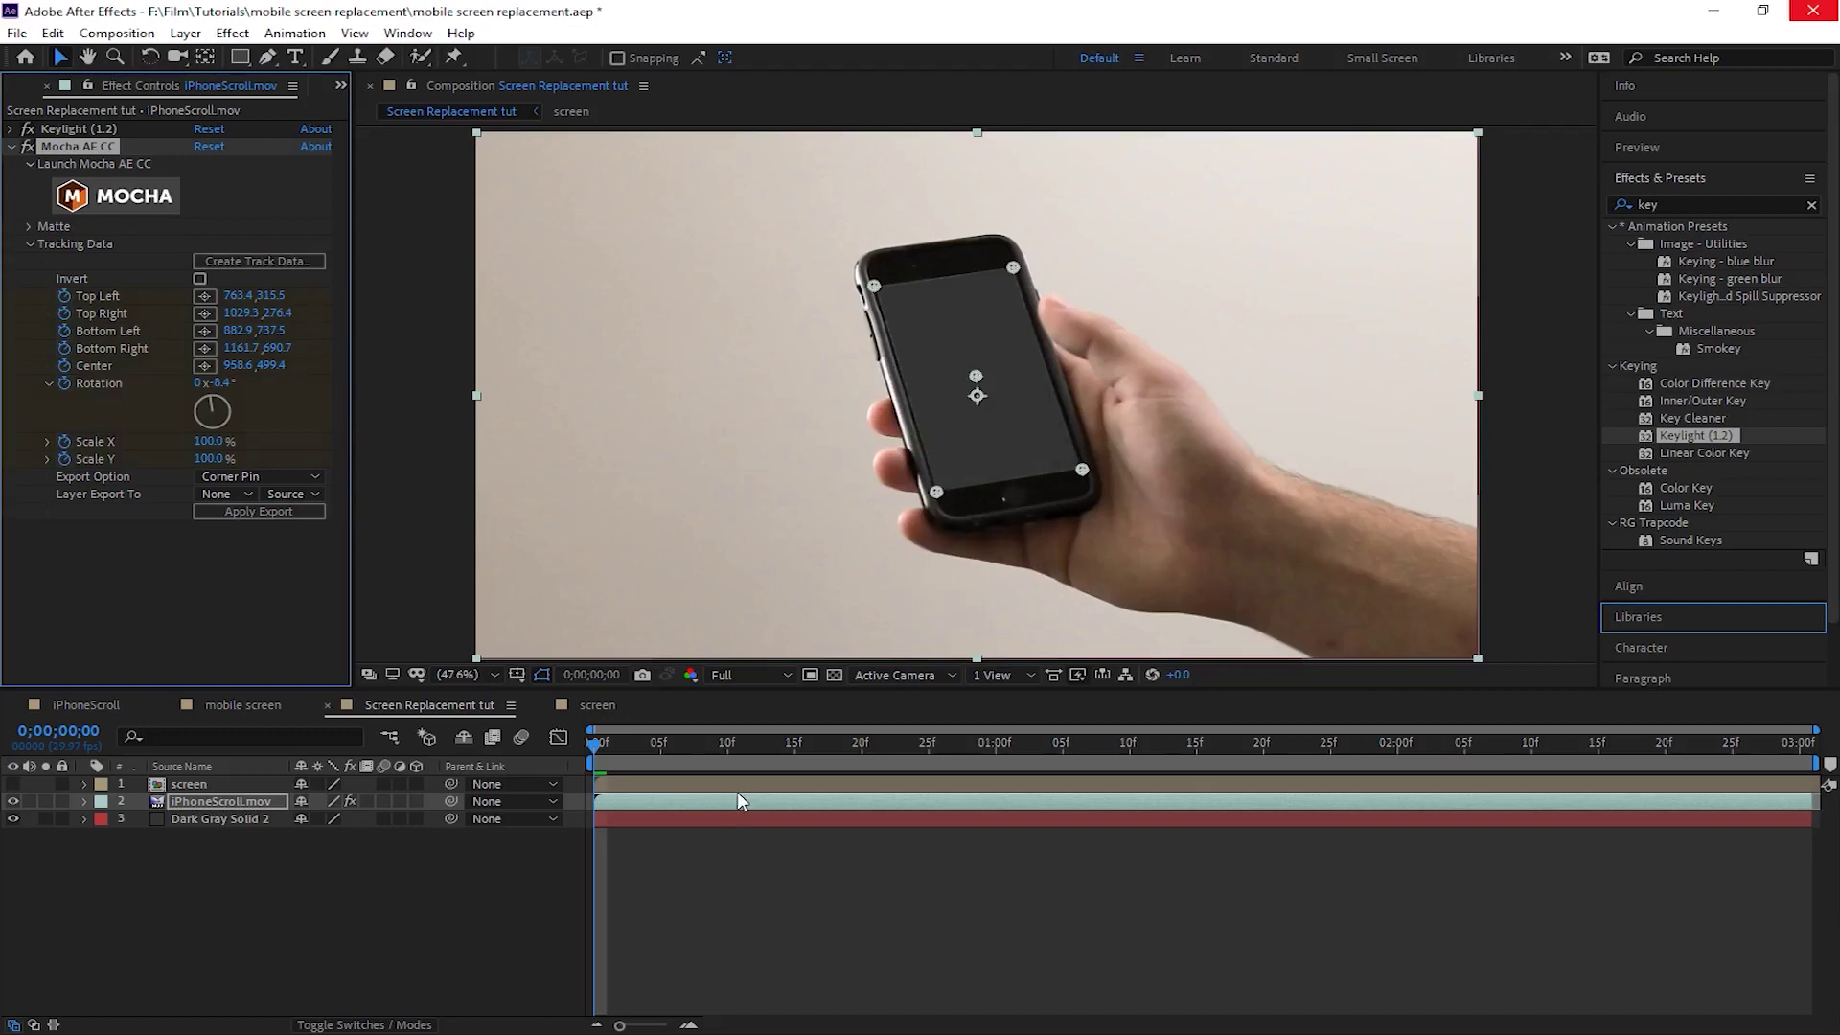
click(728, 883)
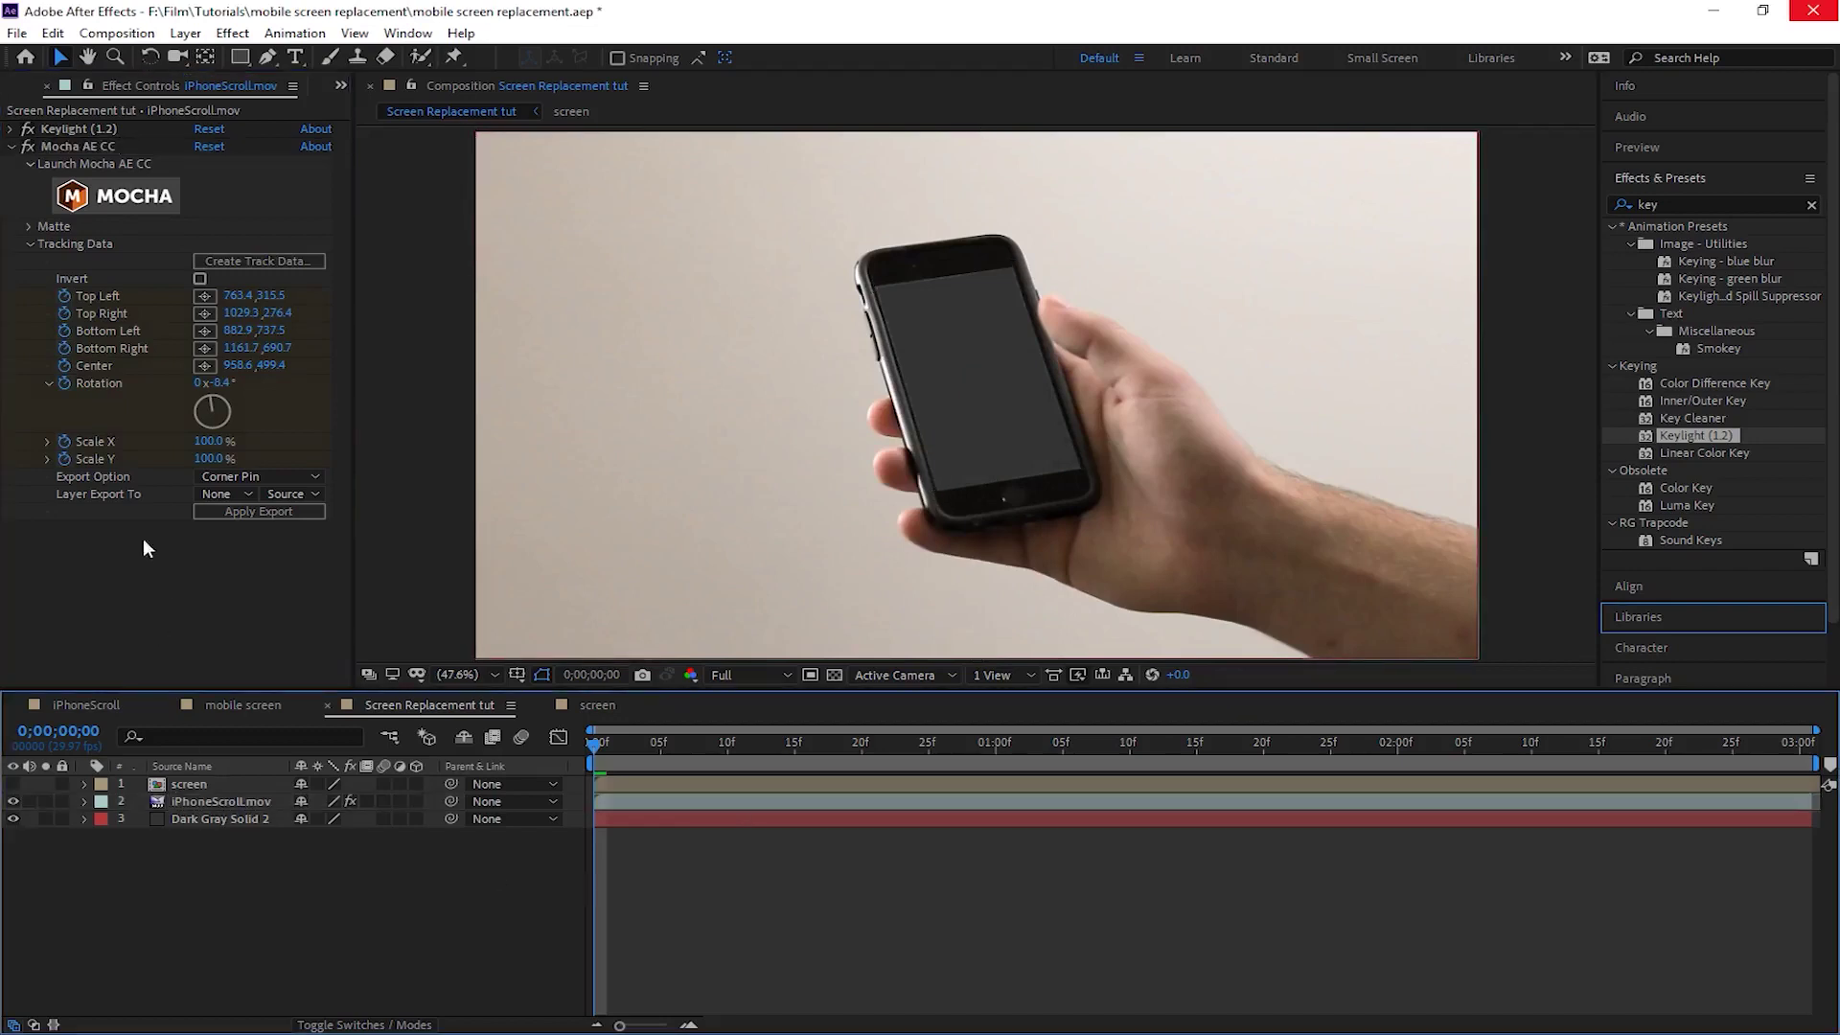
Step: Export the track as Corner Pin (Support Motion Blur) to the screen layer and make it visible
click(210, 477)
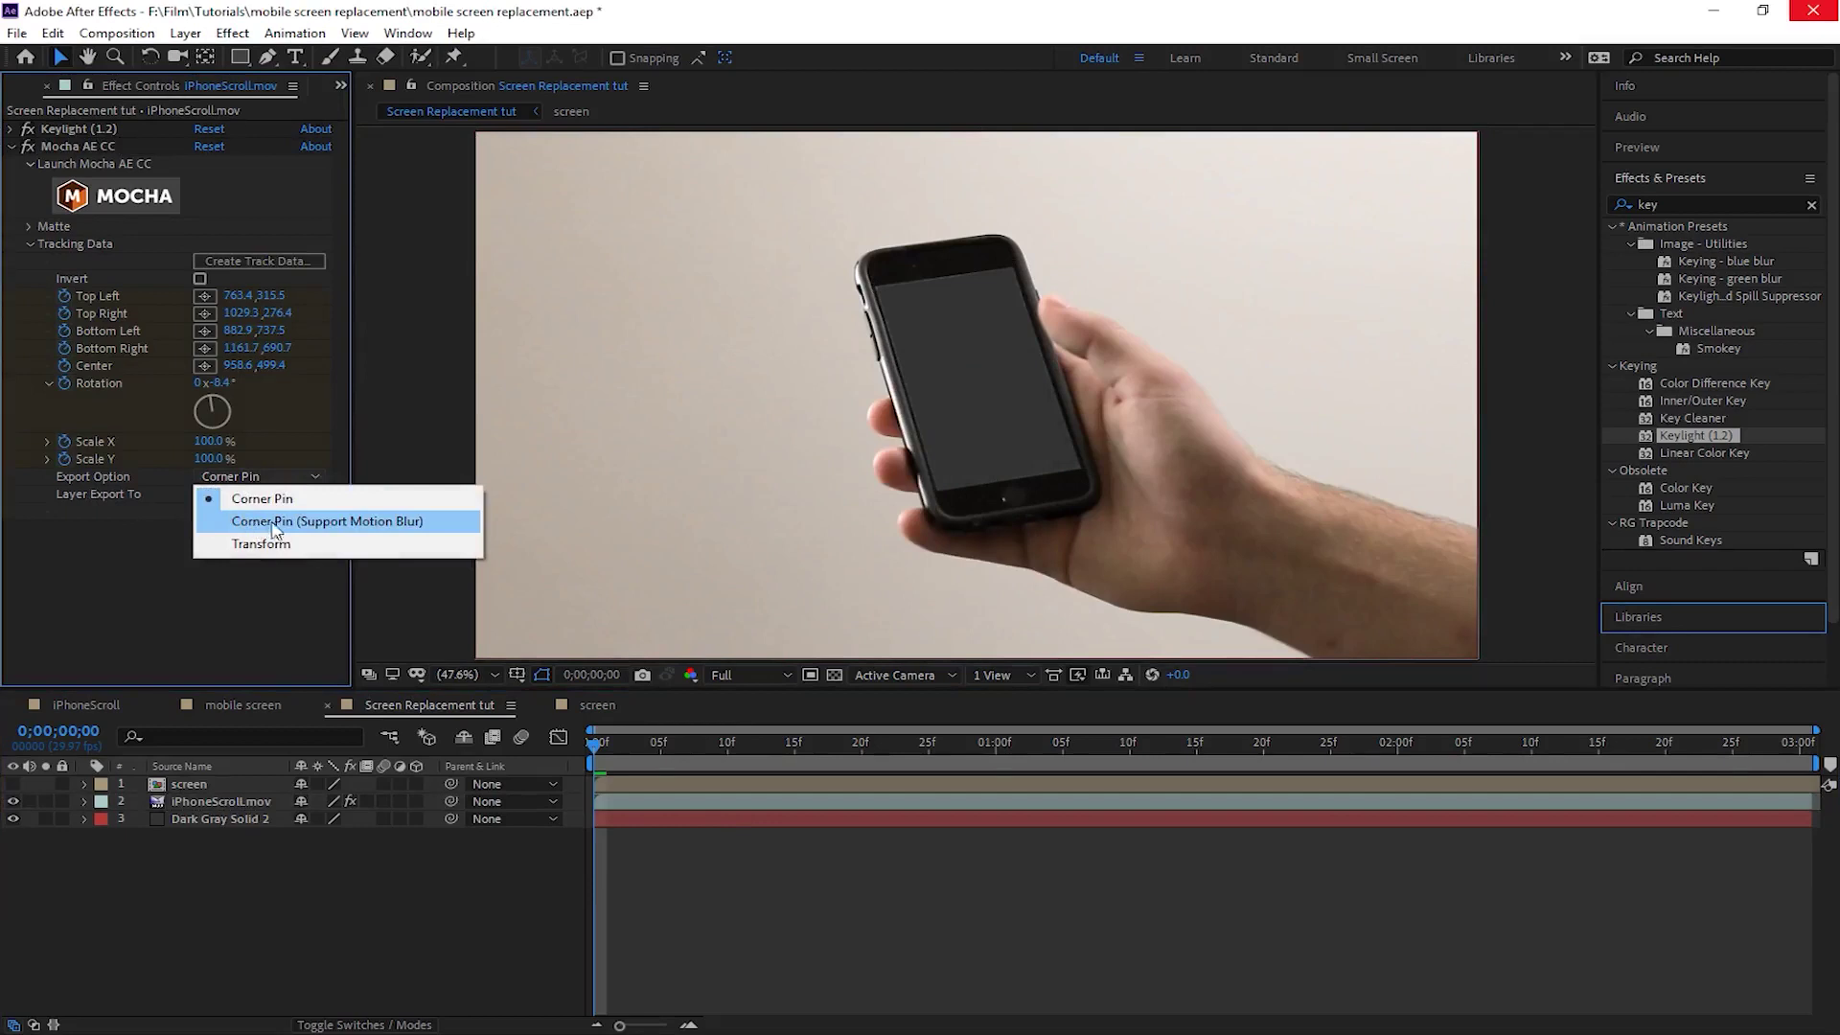
click(333, 530)
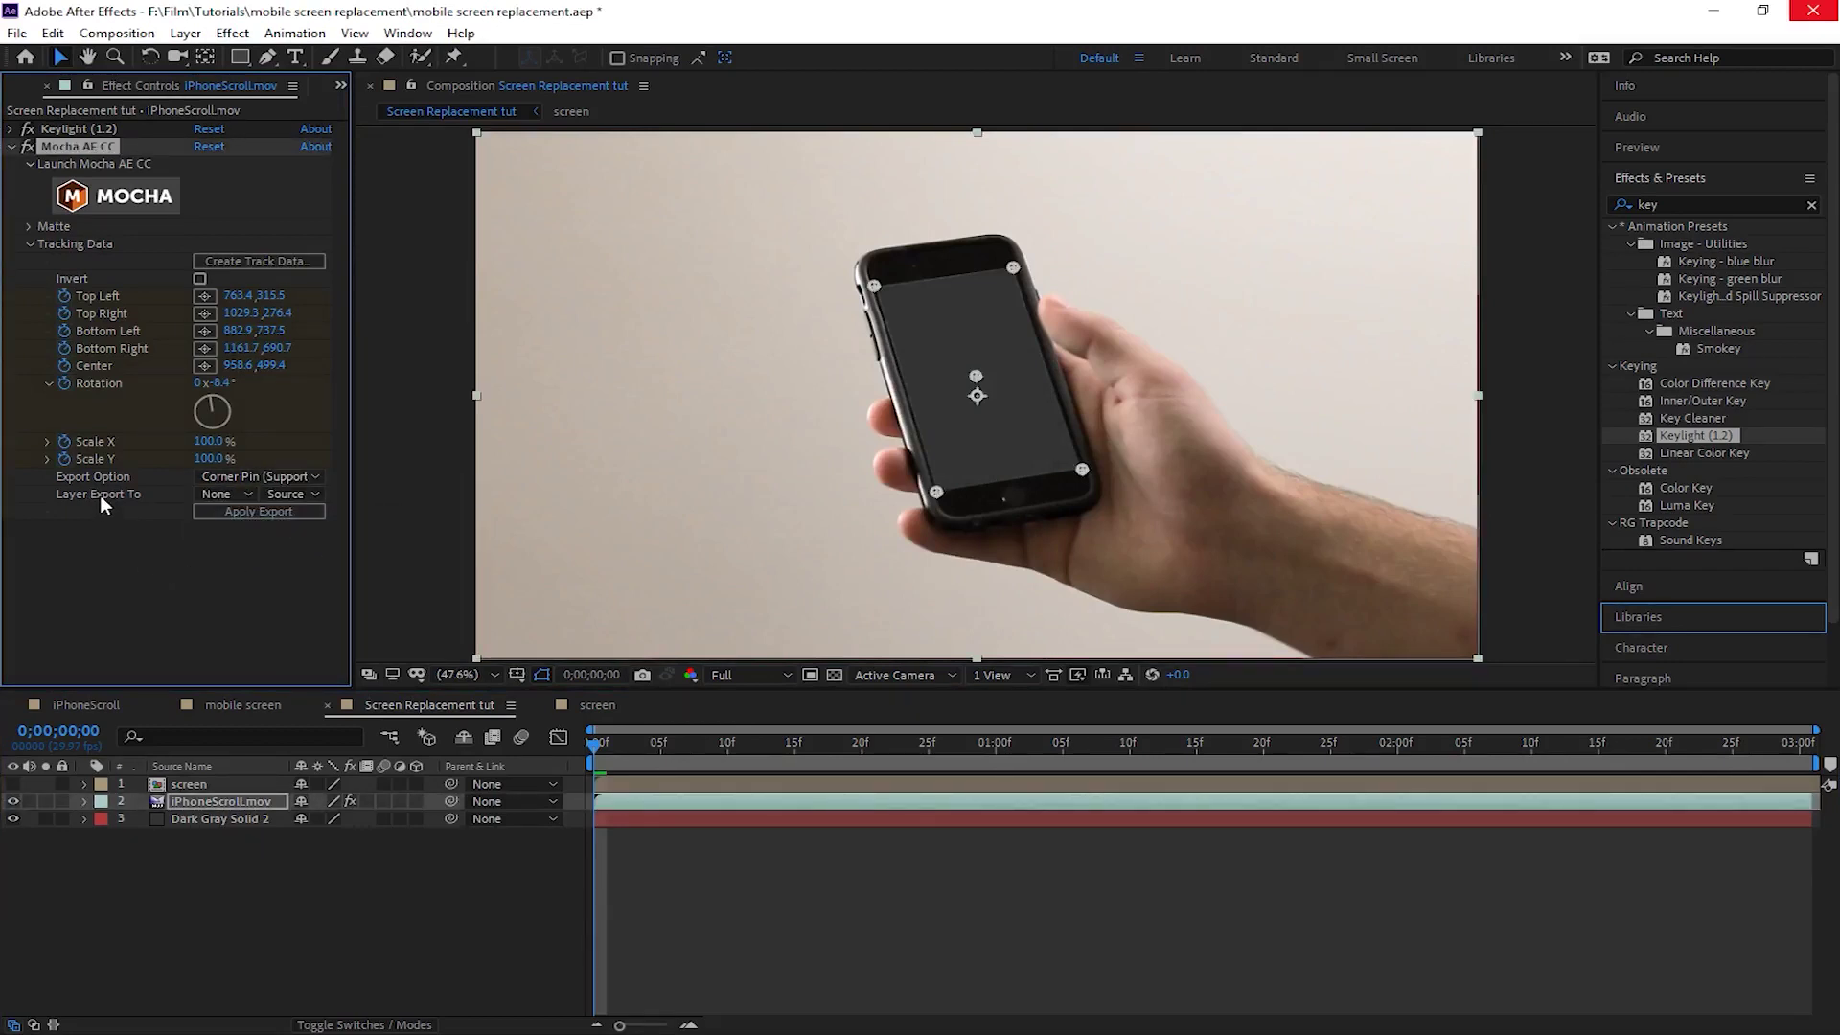
click(216, 496)
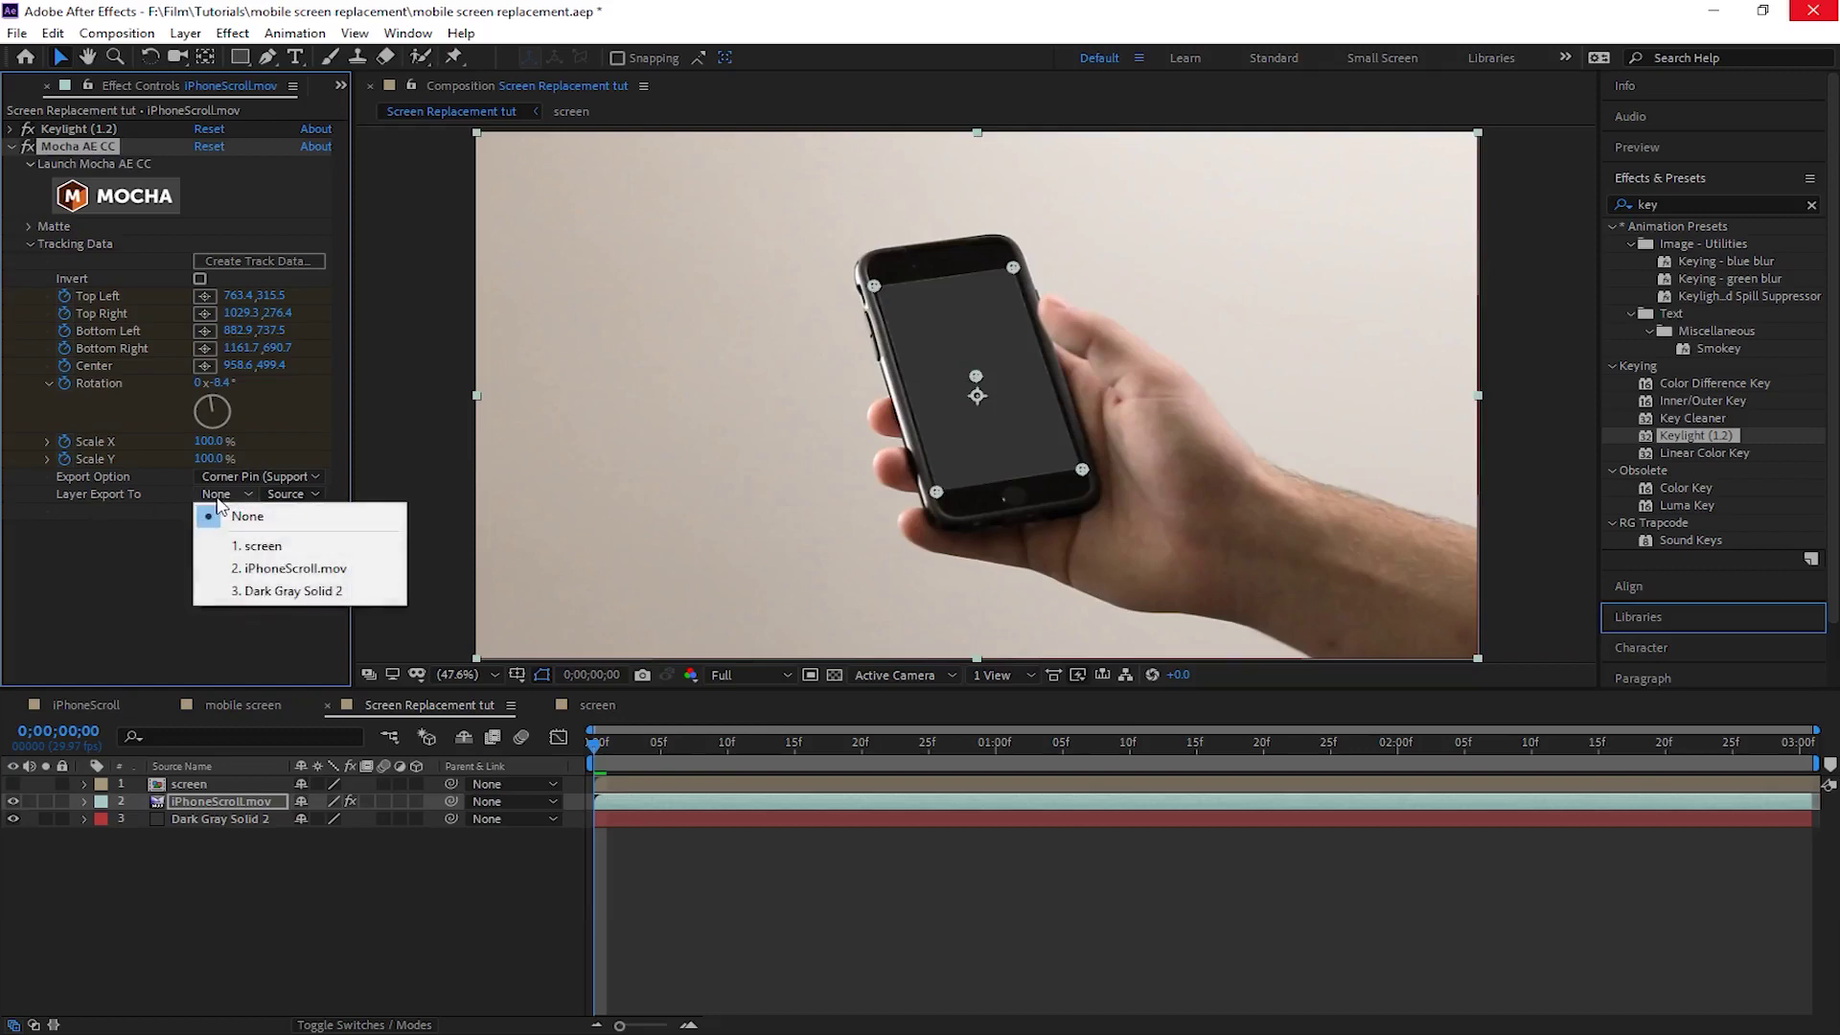
click(260, 546)
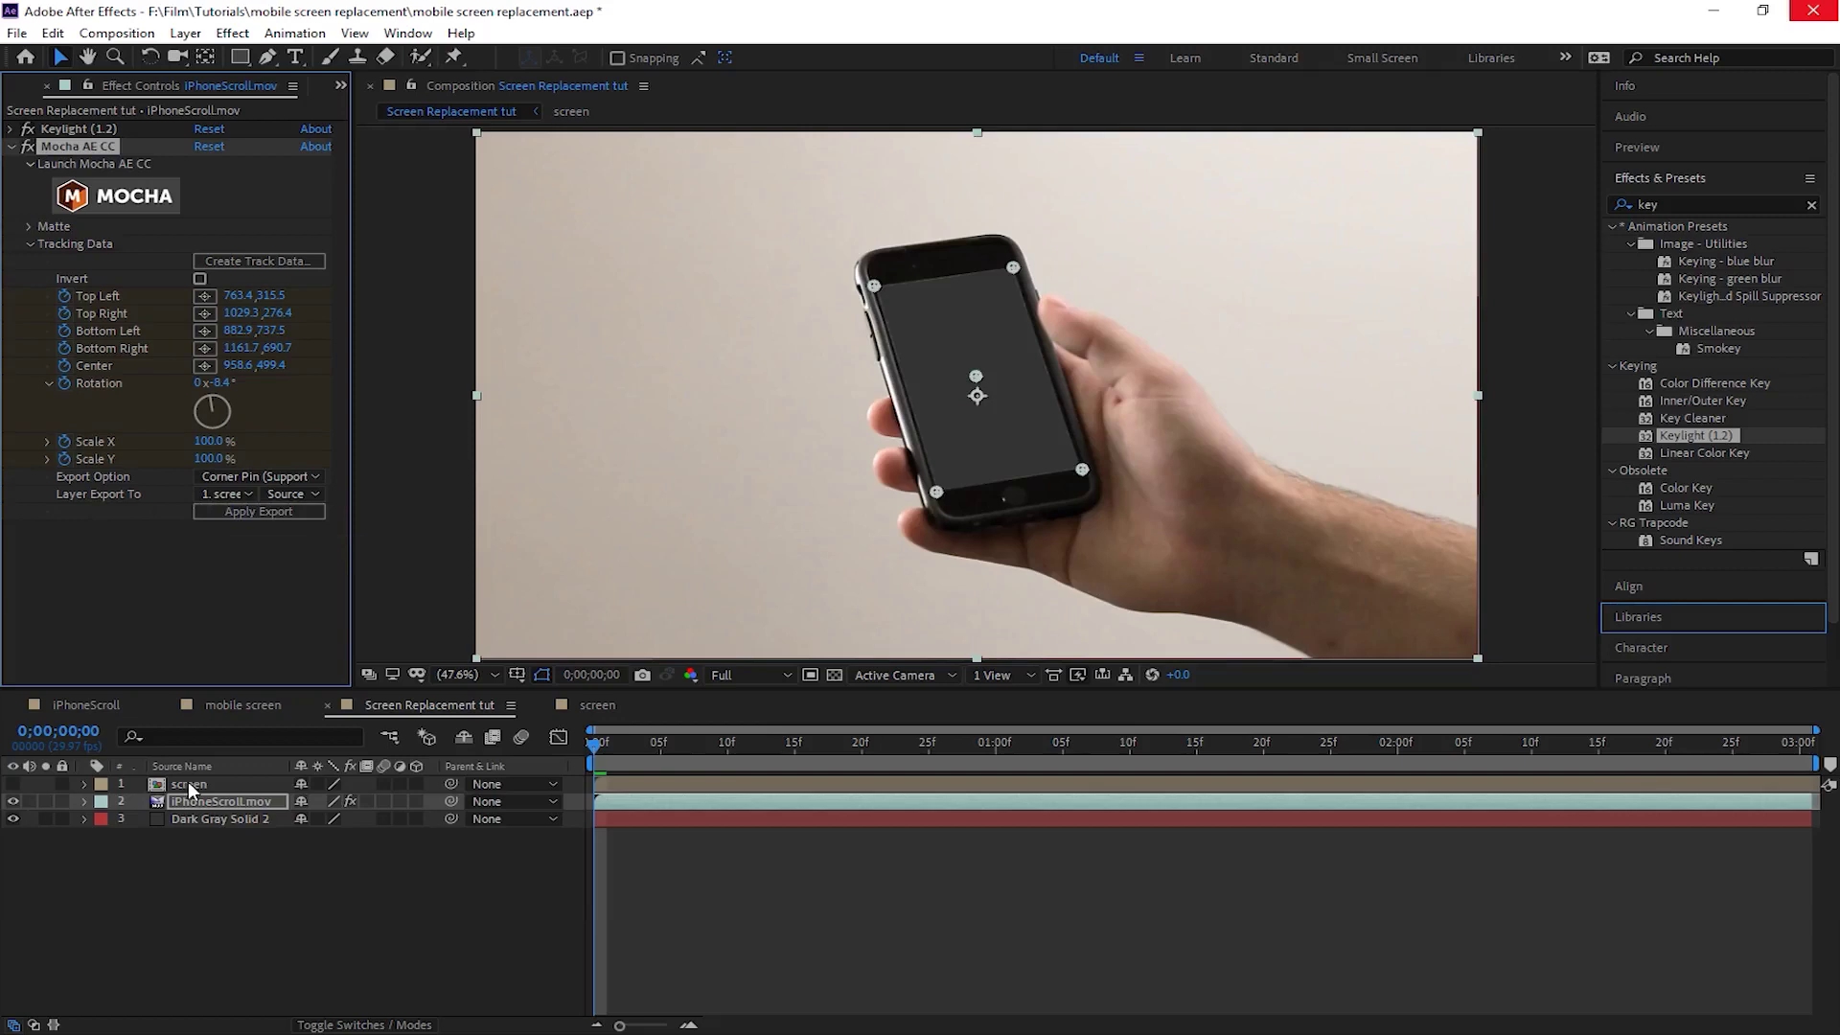
click(243, 513)
click(14, 783)
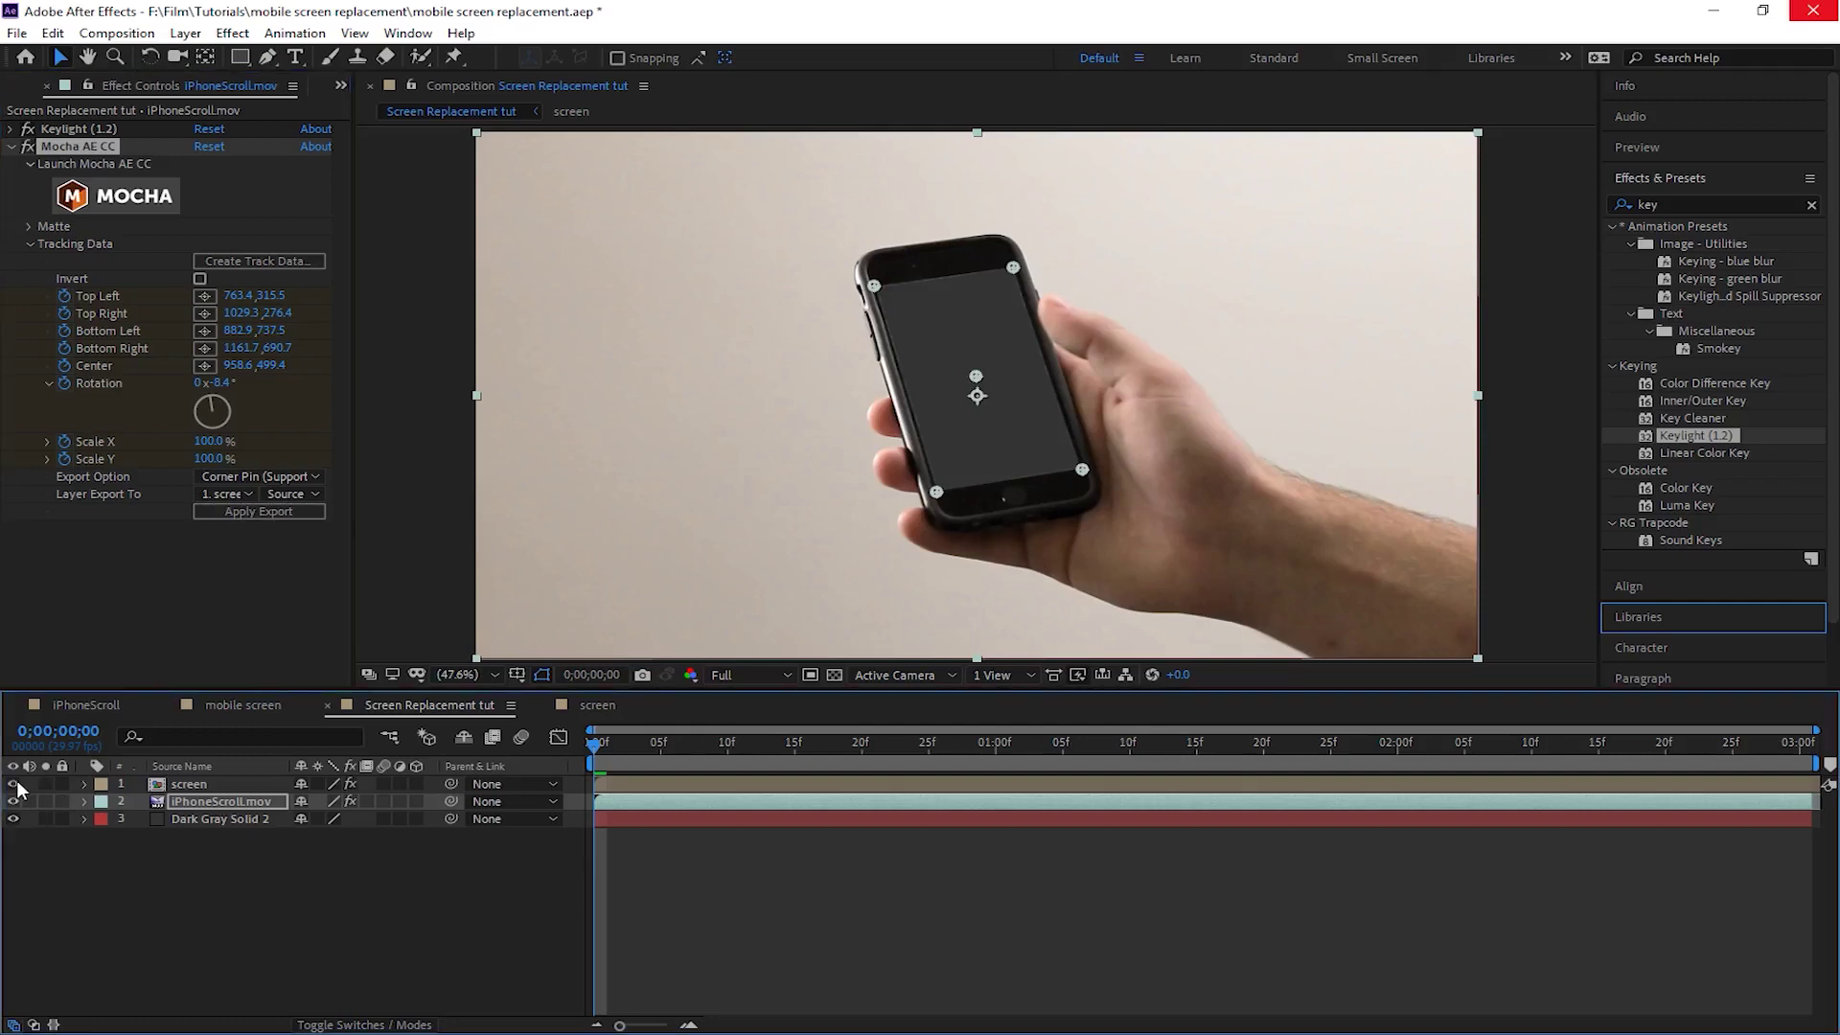
click(826, 920)
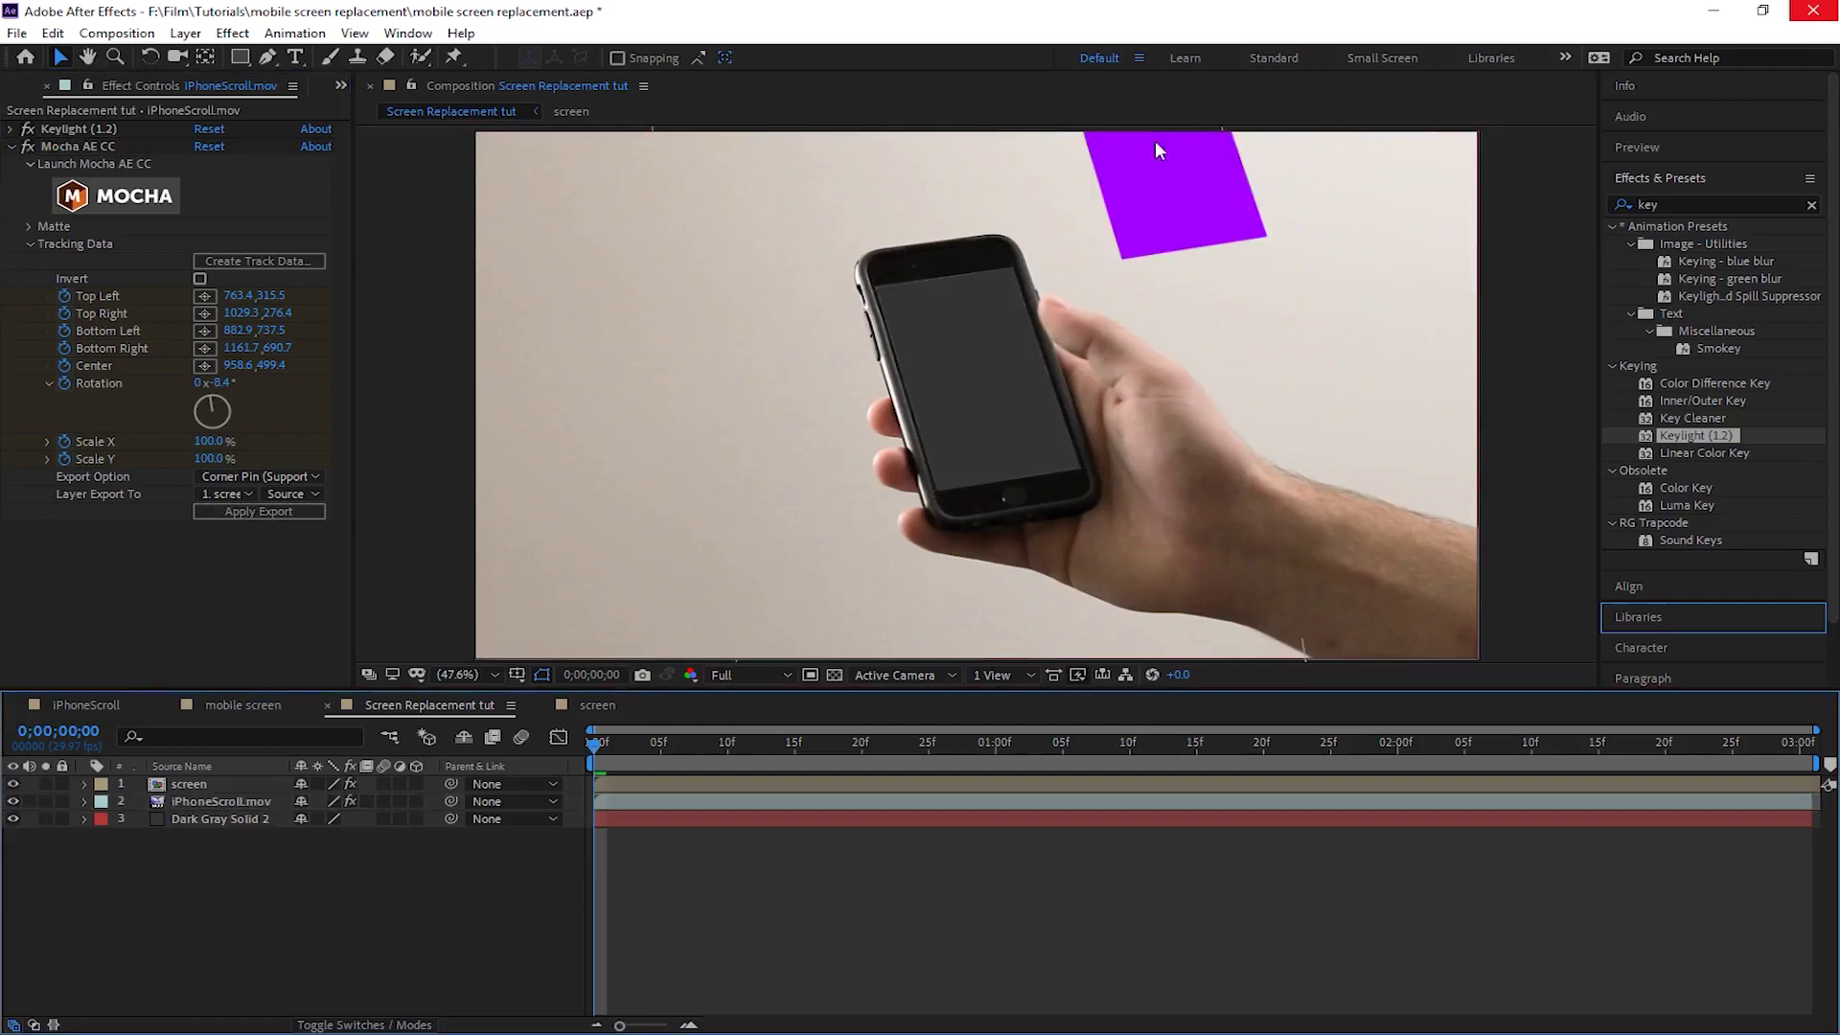
click(1172, 196)
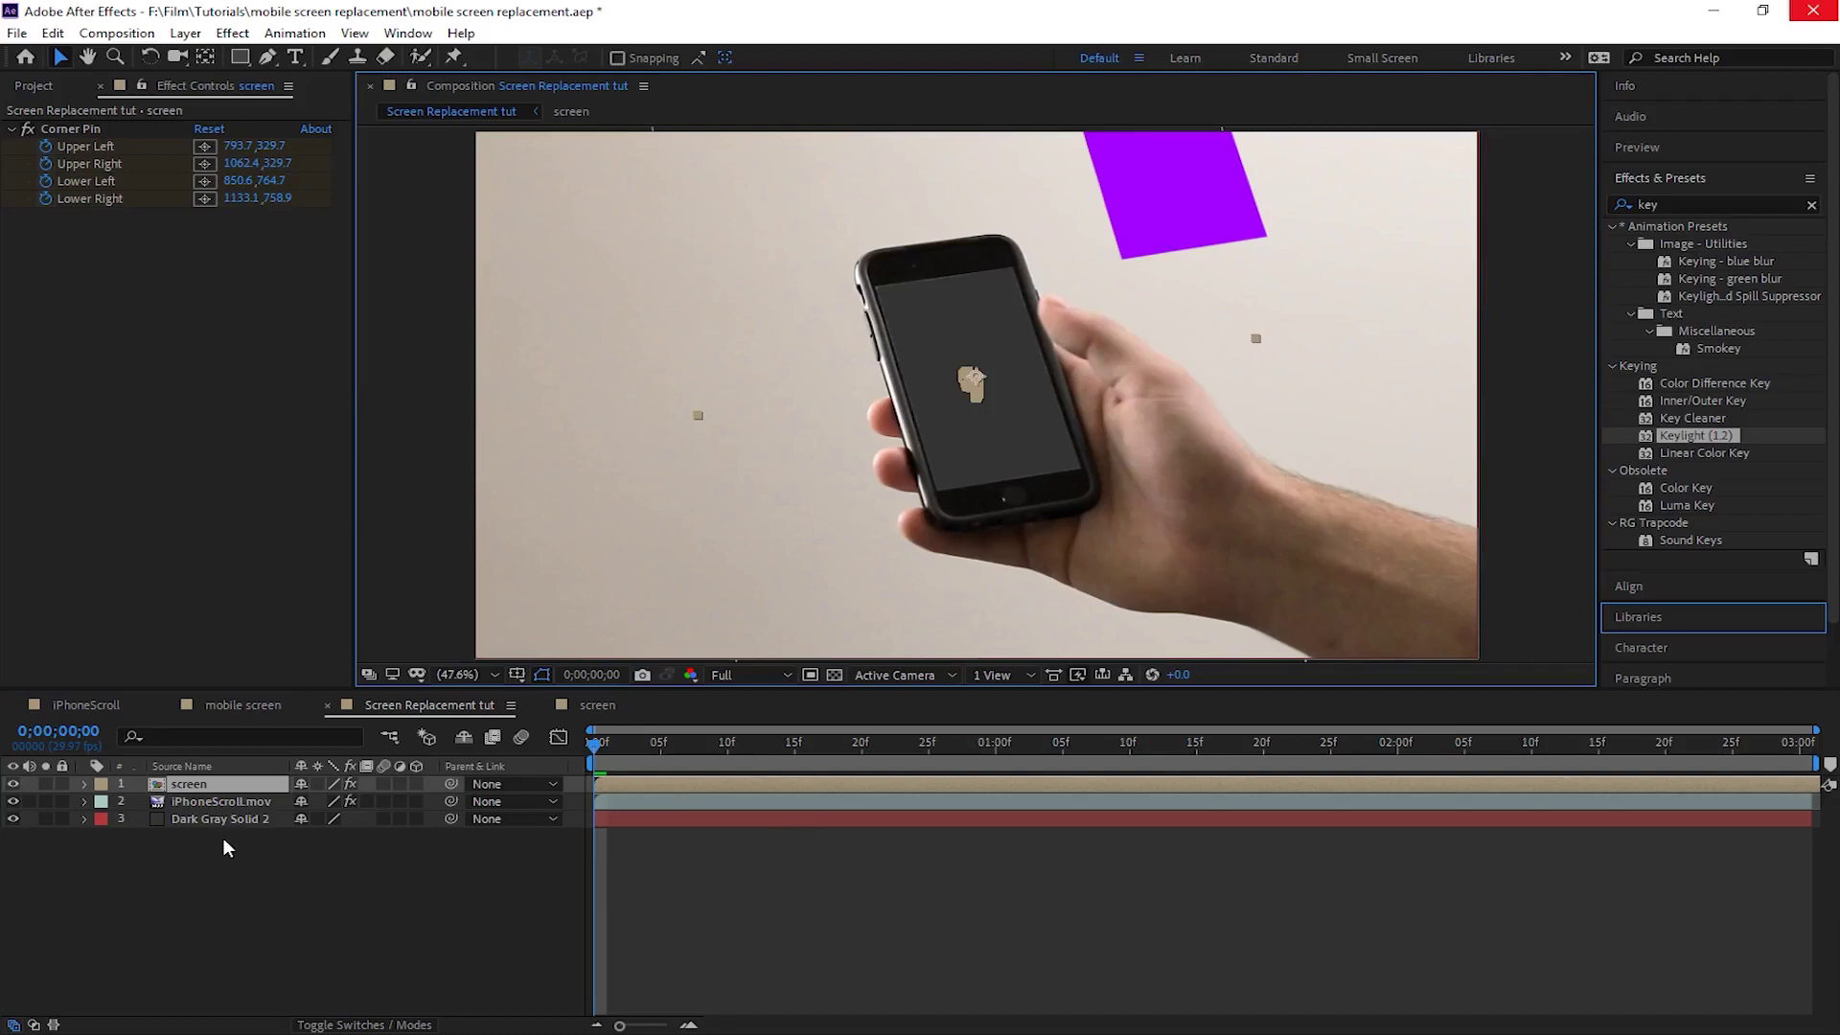
Step: Reveal the screen layer's Anchor Point and scrub it to bring the purple quad onto the phone
key(a)
drag(342, 800, 170, 800)
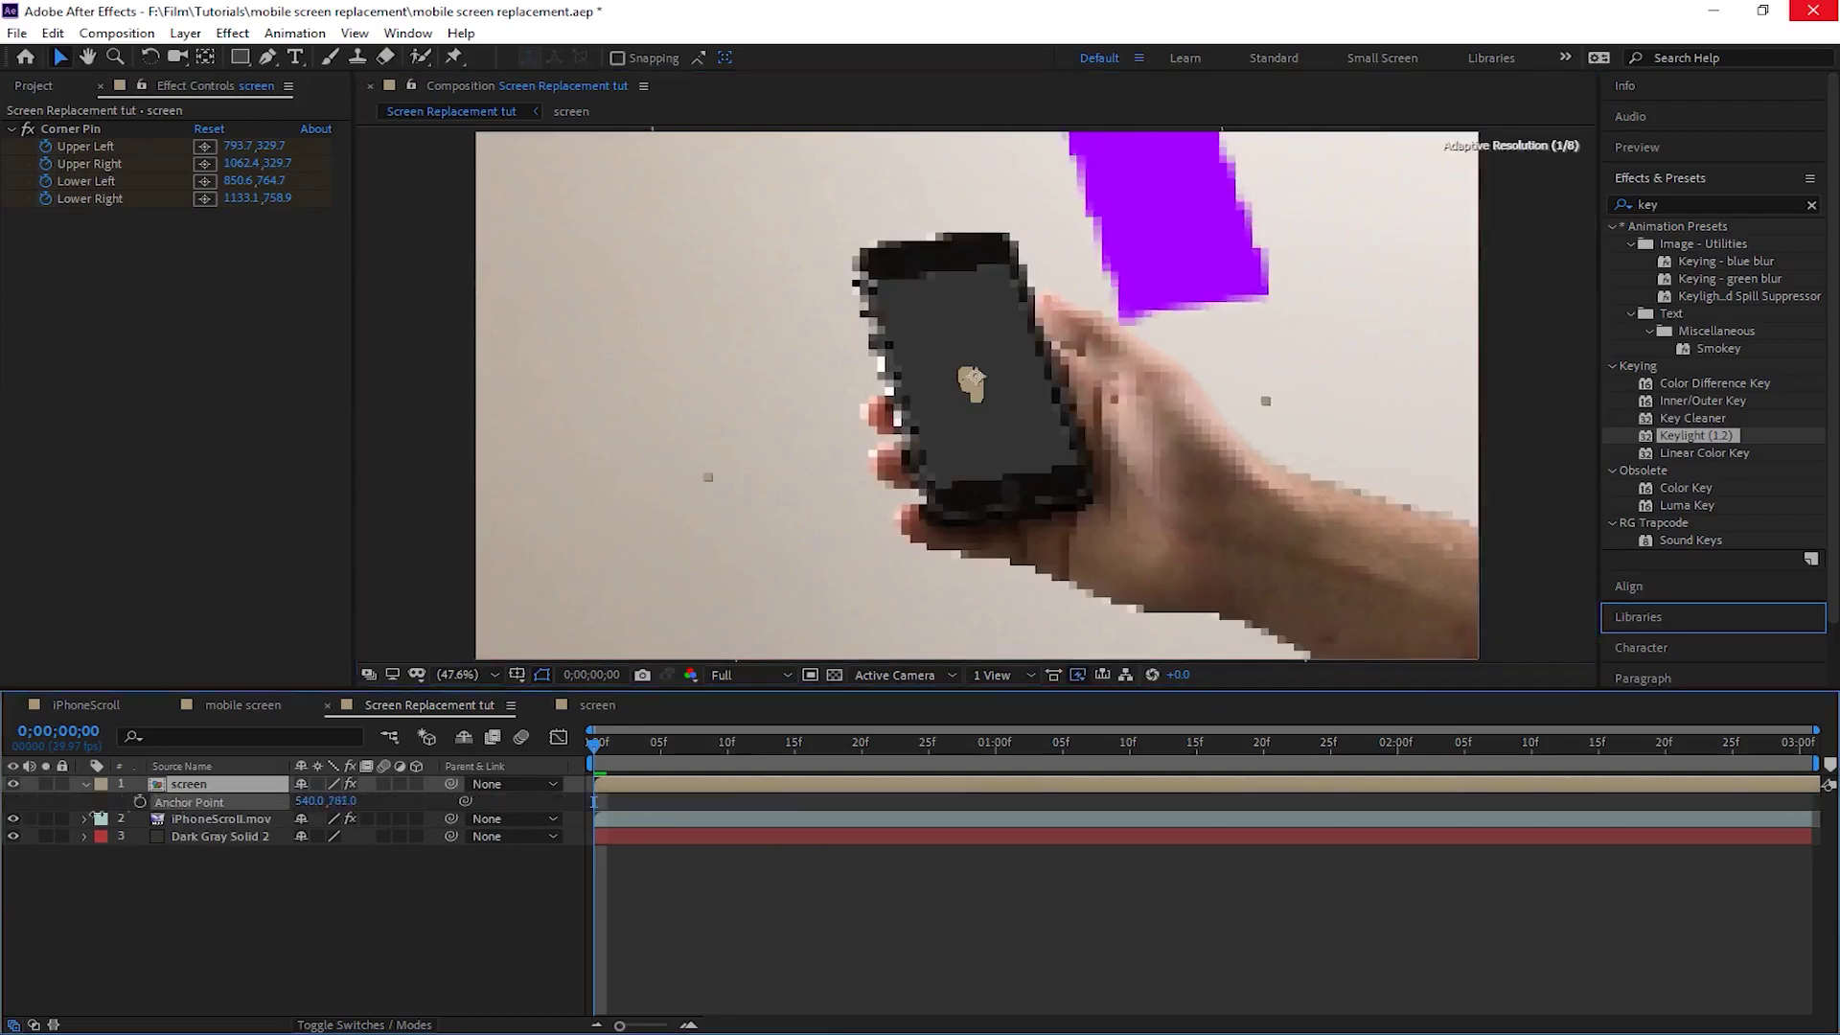
mouse_move(342, 800)
mouse_down()
mouse_move(234, 800)
mouse_move(677, 796)
mouse_up()
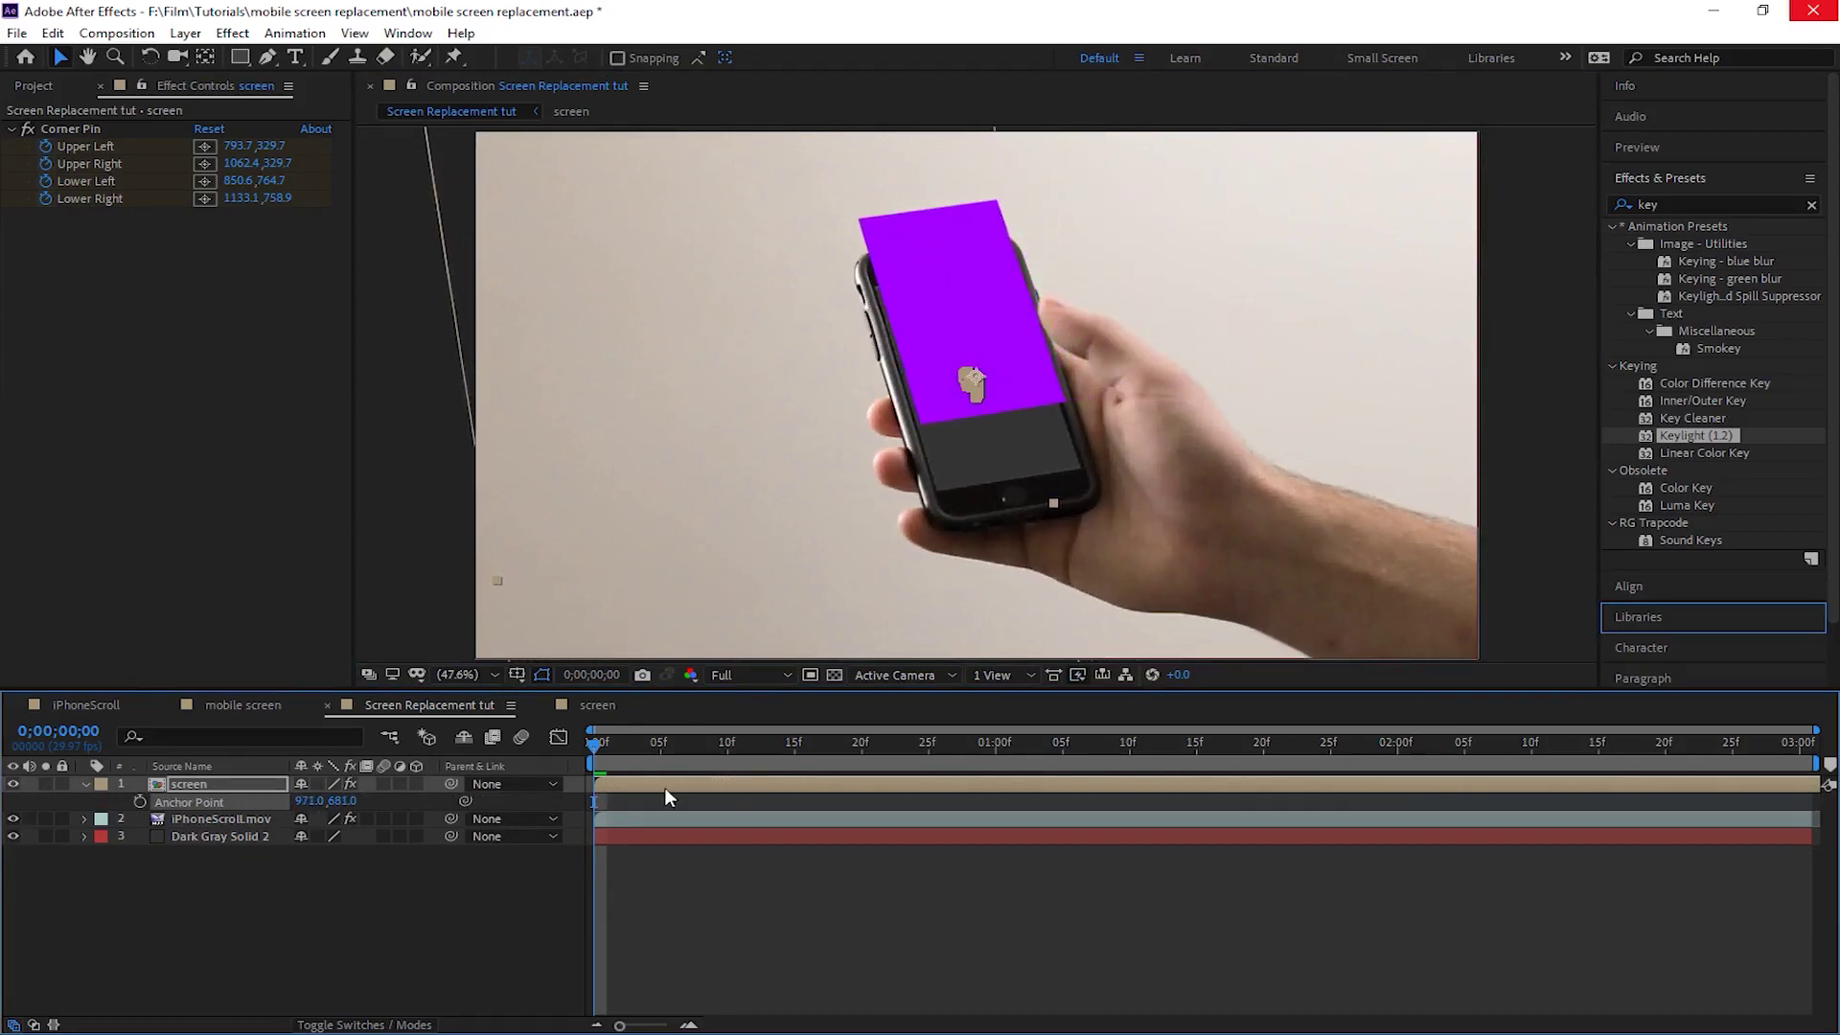
mouse_move(342, 800)
mouse_down()
mouse_move(185, 803)
mouse_move(286, 802)
mouse_up()
scroll(892, 373, up, 1)
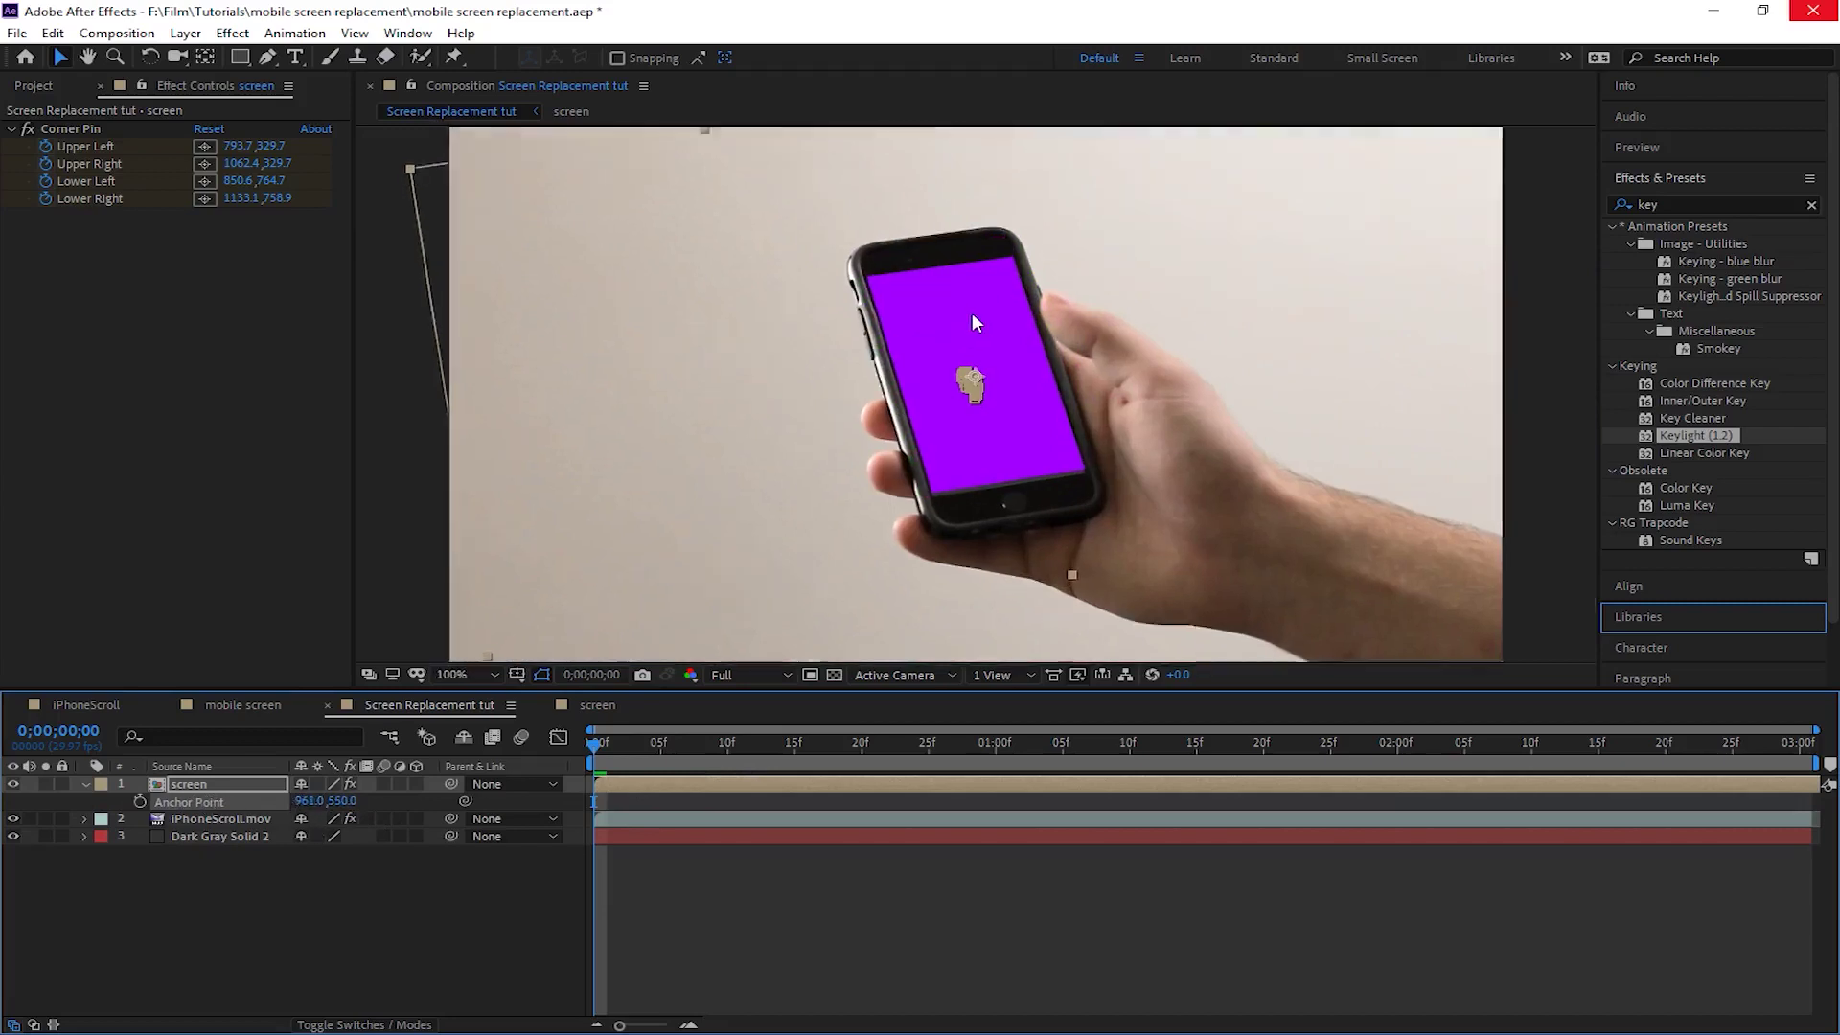
scroll(892, 374, up, 1)
scroll(891, 374, up, 1)
scroll(778, 409, up, 1)
scroll(778, 408, down, 5)
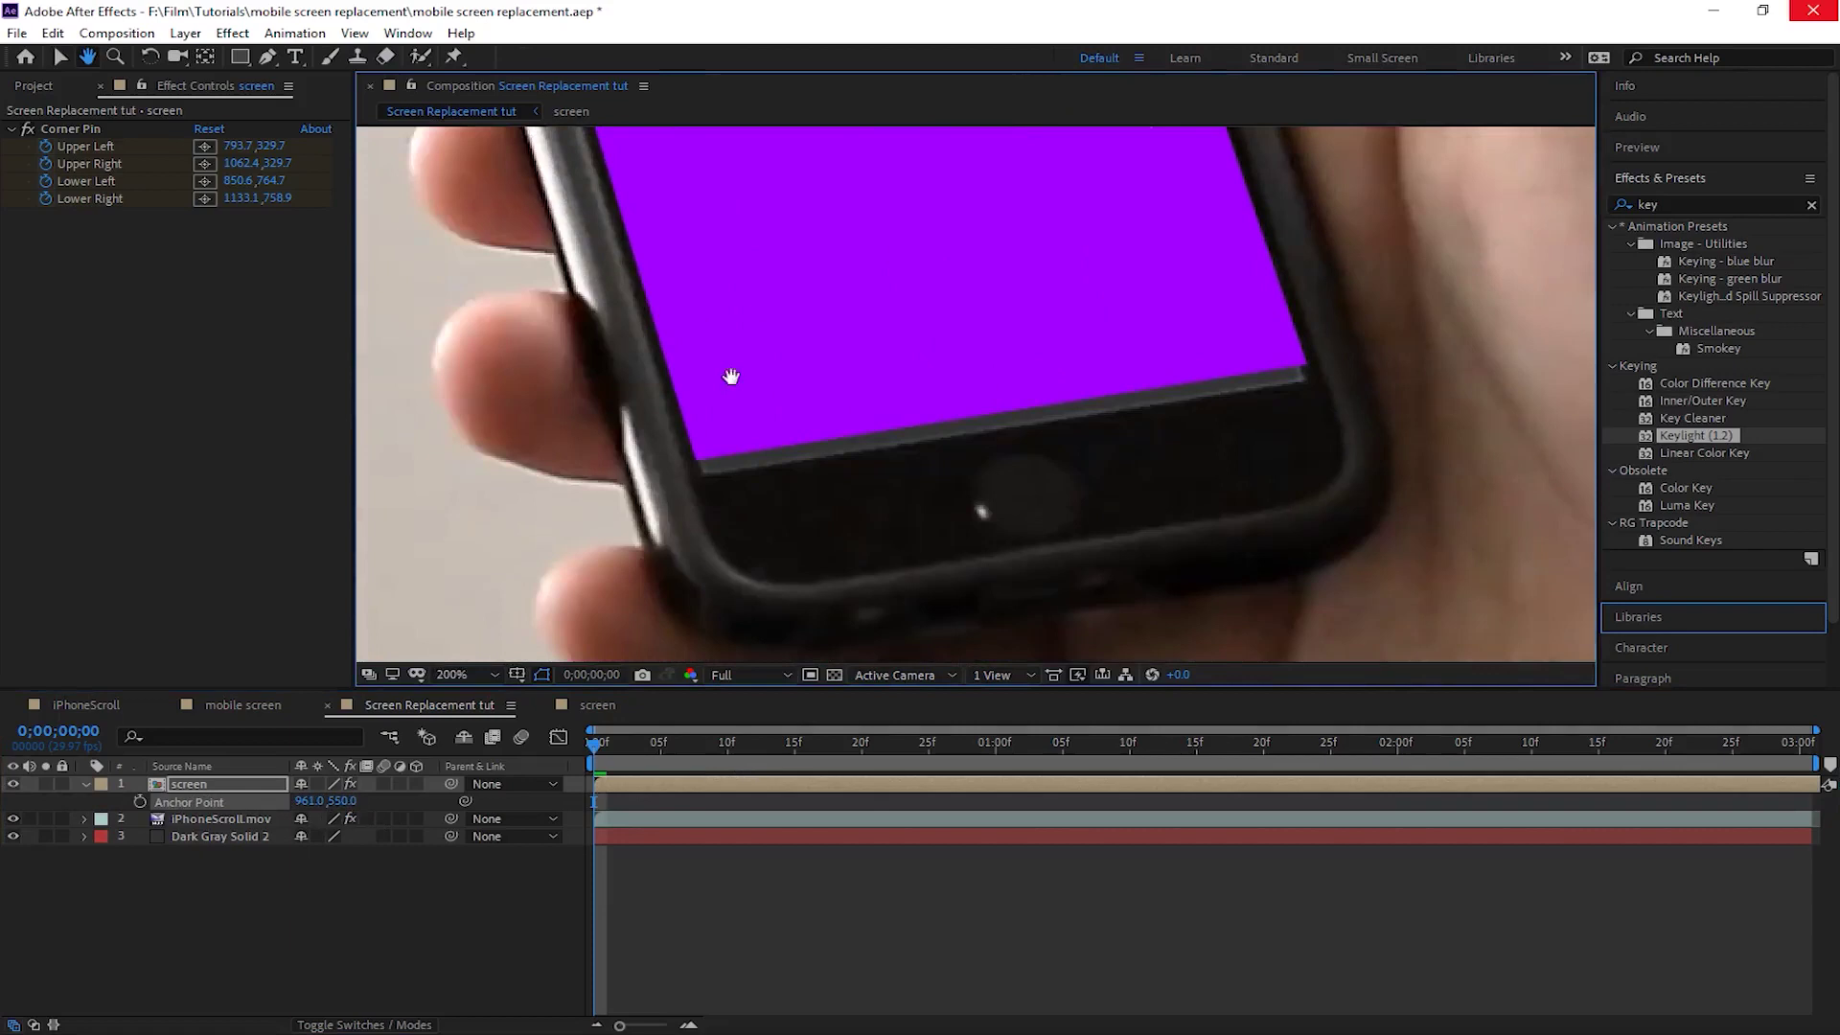
scroll(778, 408, down, 1)
Step: Fine-tune the Anchor Point to exactly 959.0, 541.0 and fit the frame in the viewer
click(311, 801)
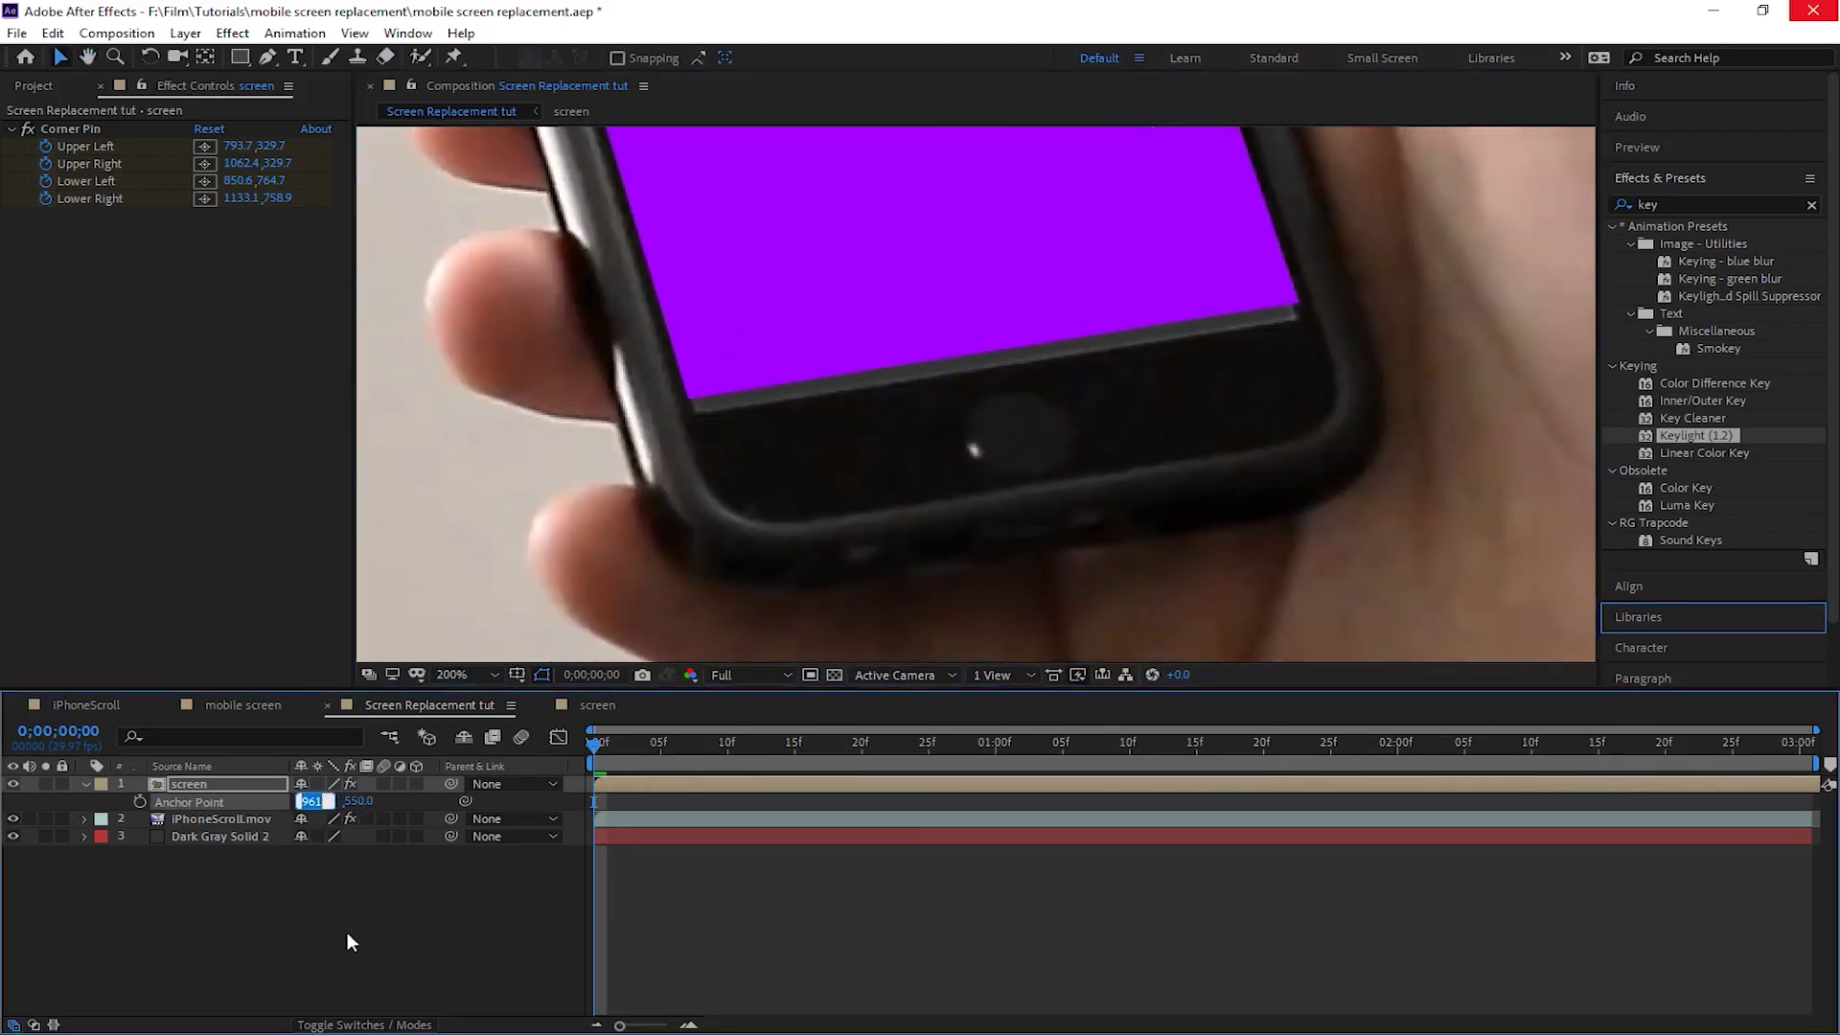
key(Down)
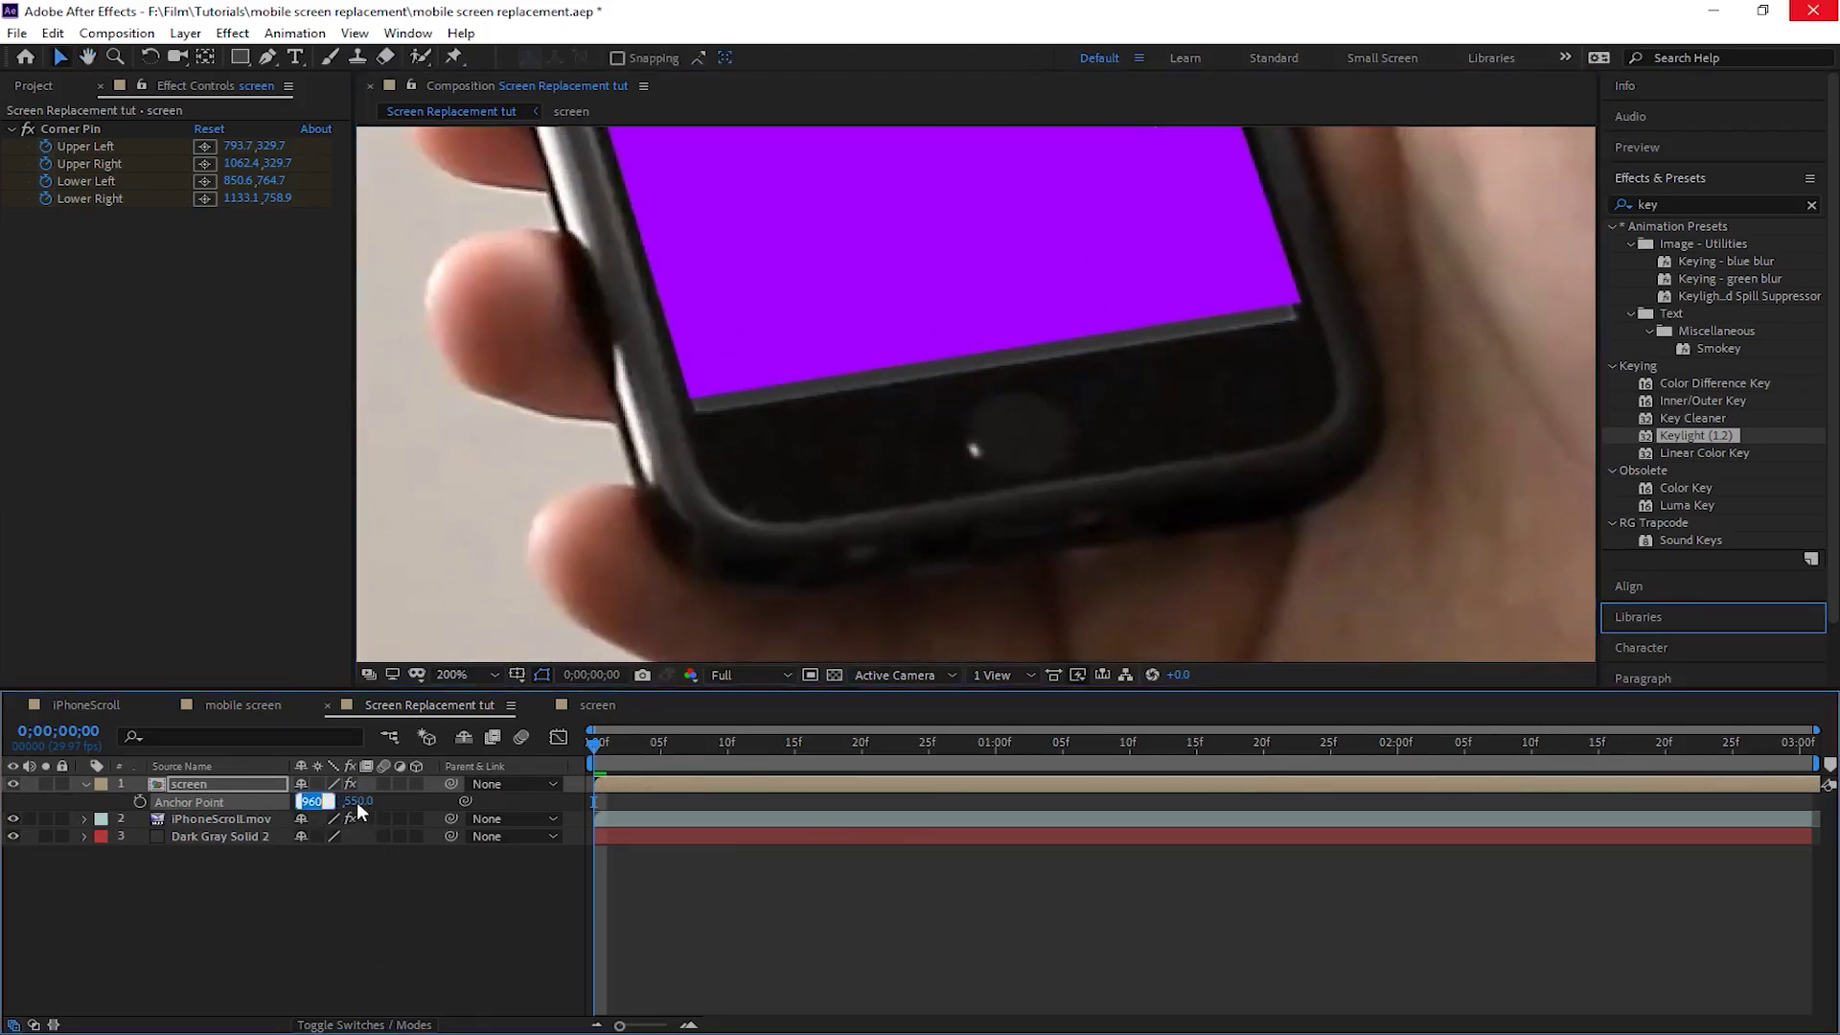
key(Down)
key(Down)
key(Down)
key(Down)
key(Down)
key(Down)
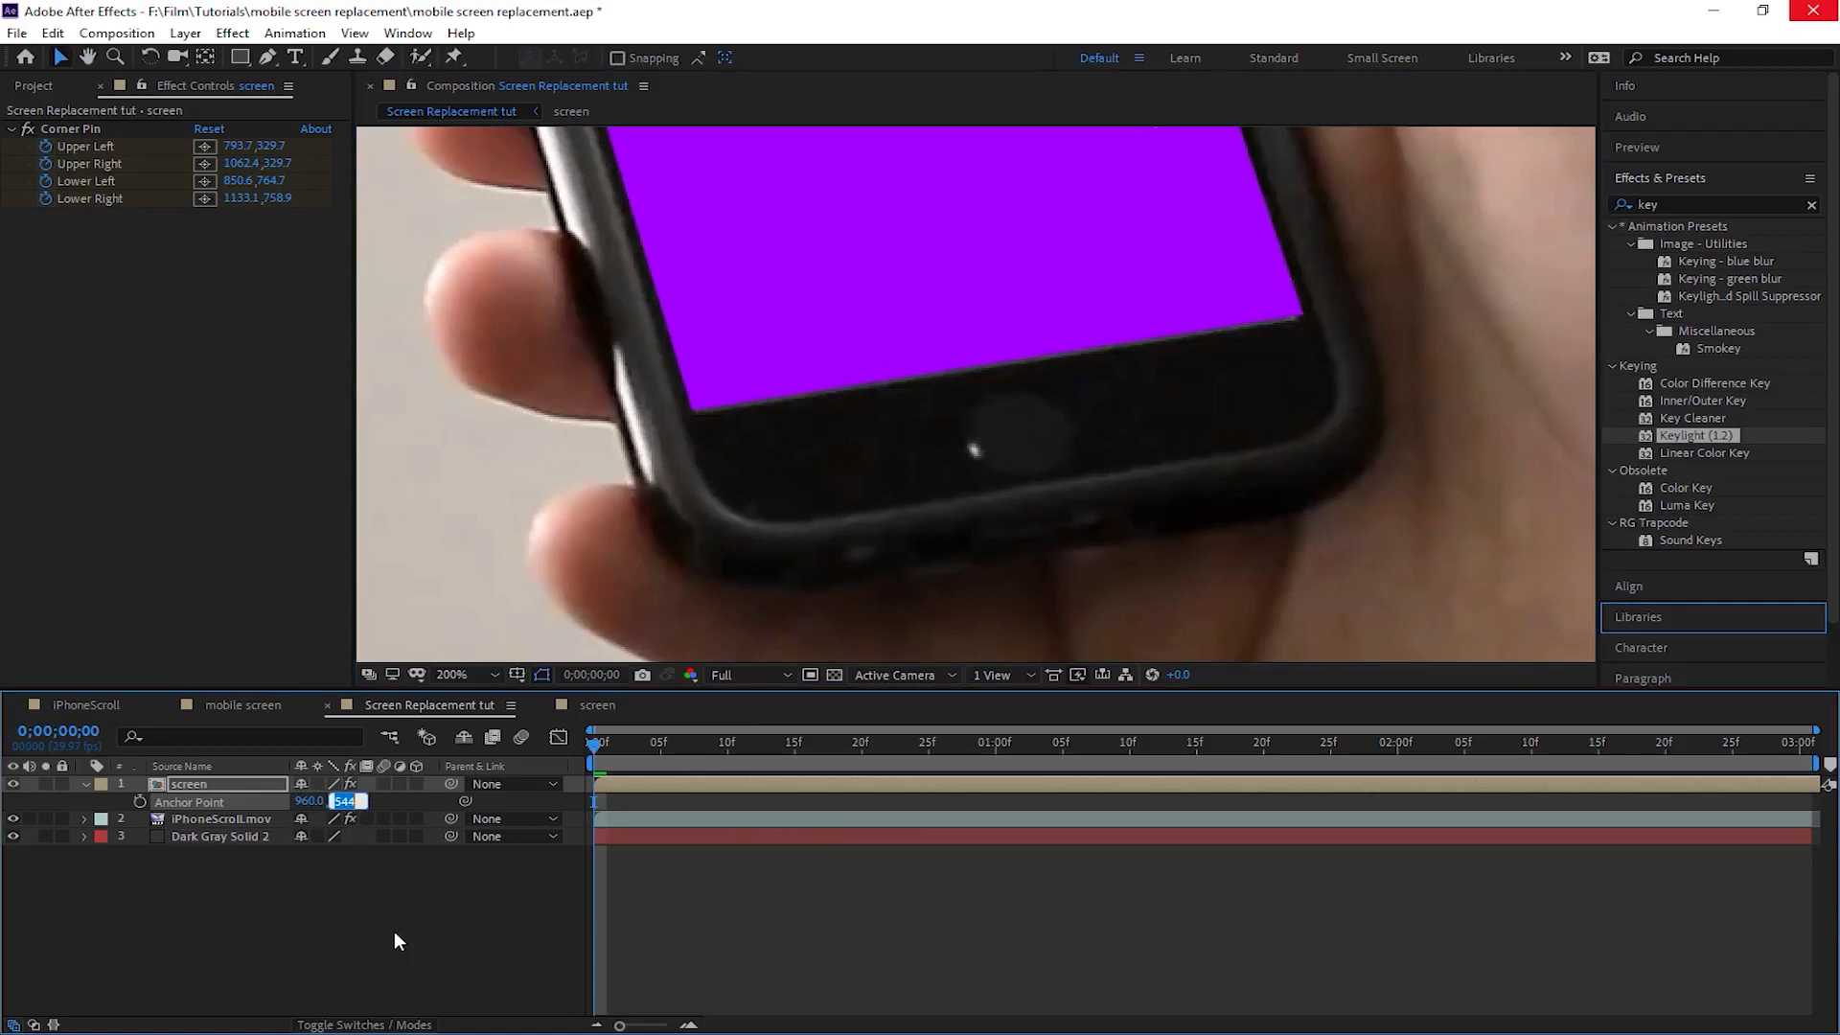
key(Return)
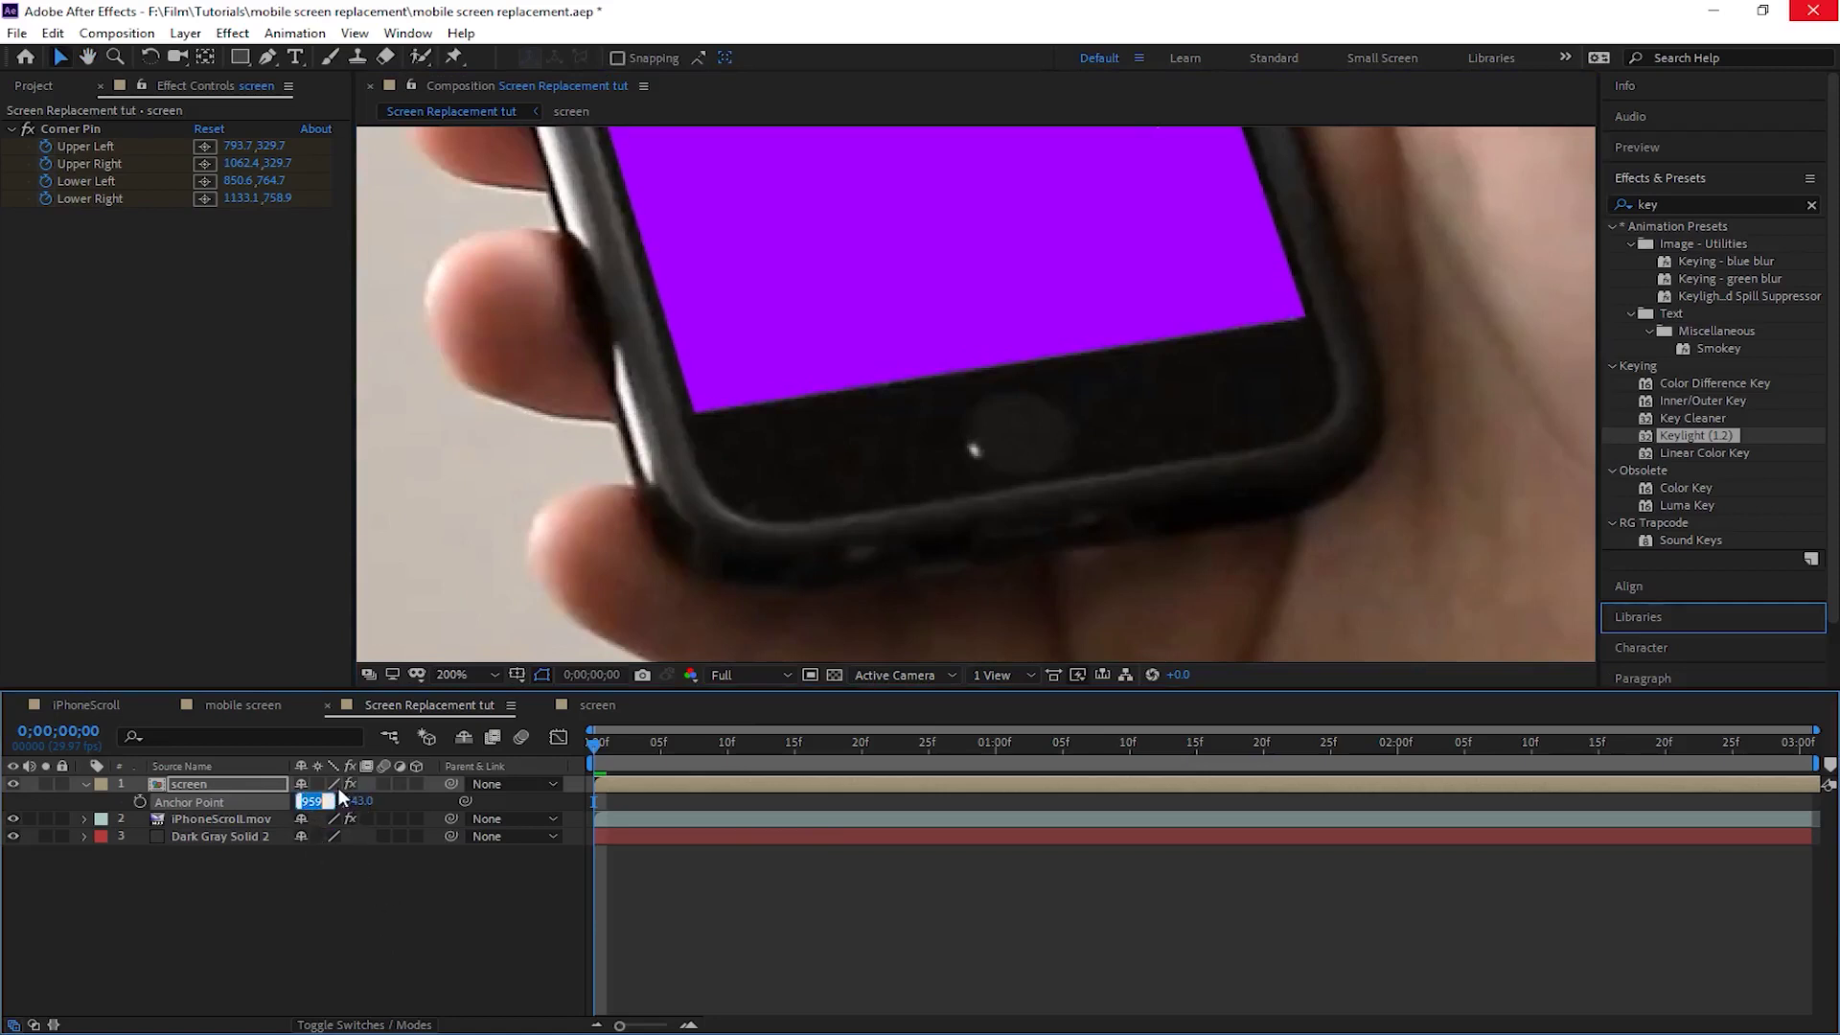
key(Tab)
key(Down)
key(Down)
key(Down)
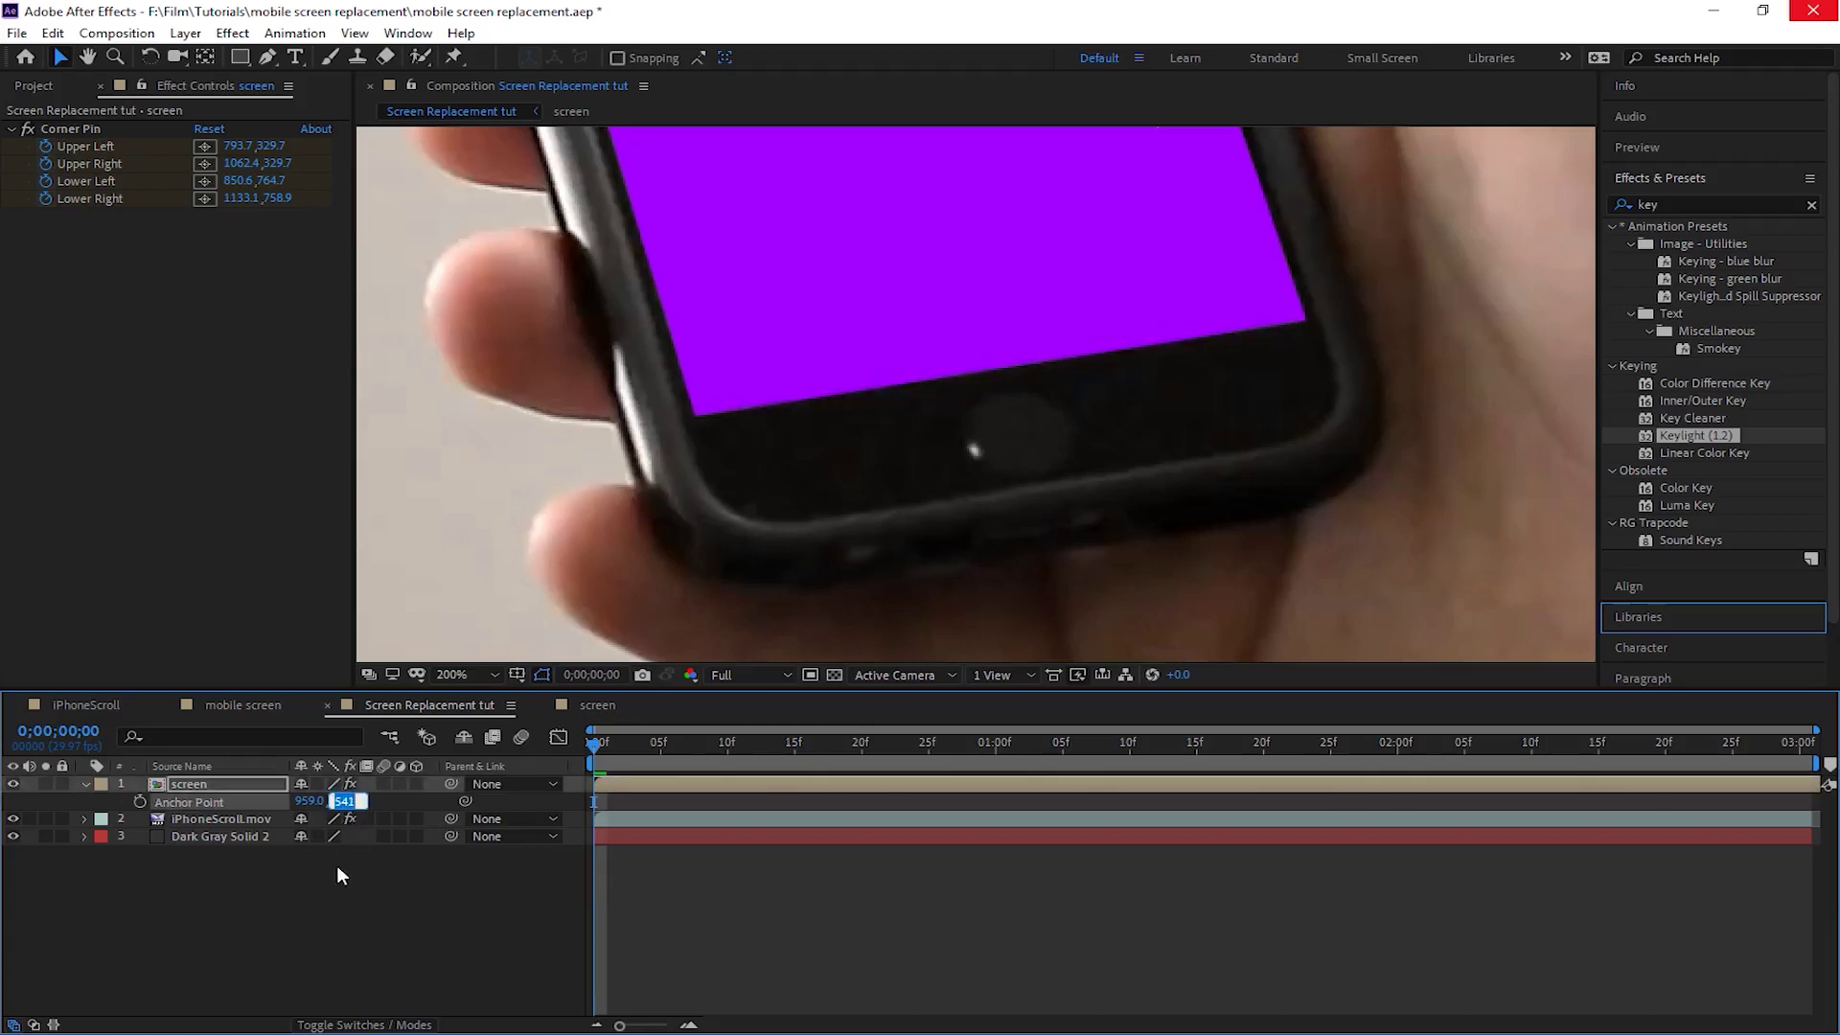
click(686, 918)
key(shift+slash)
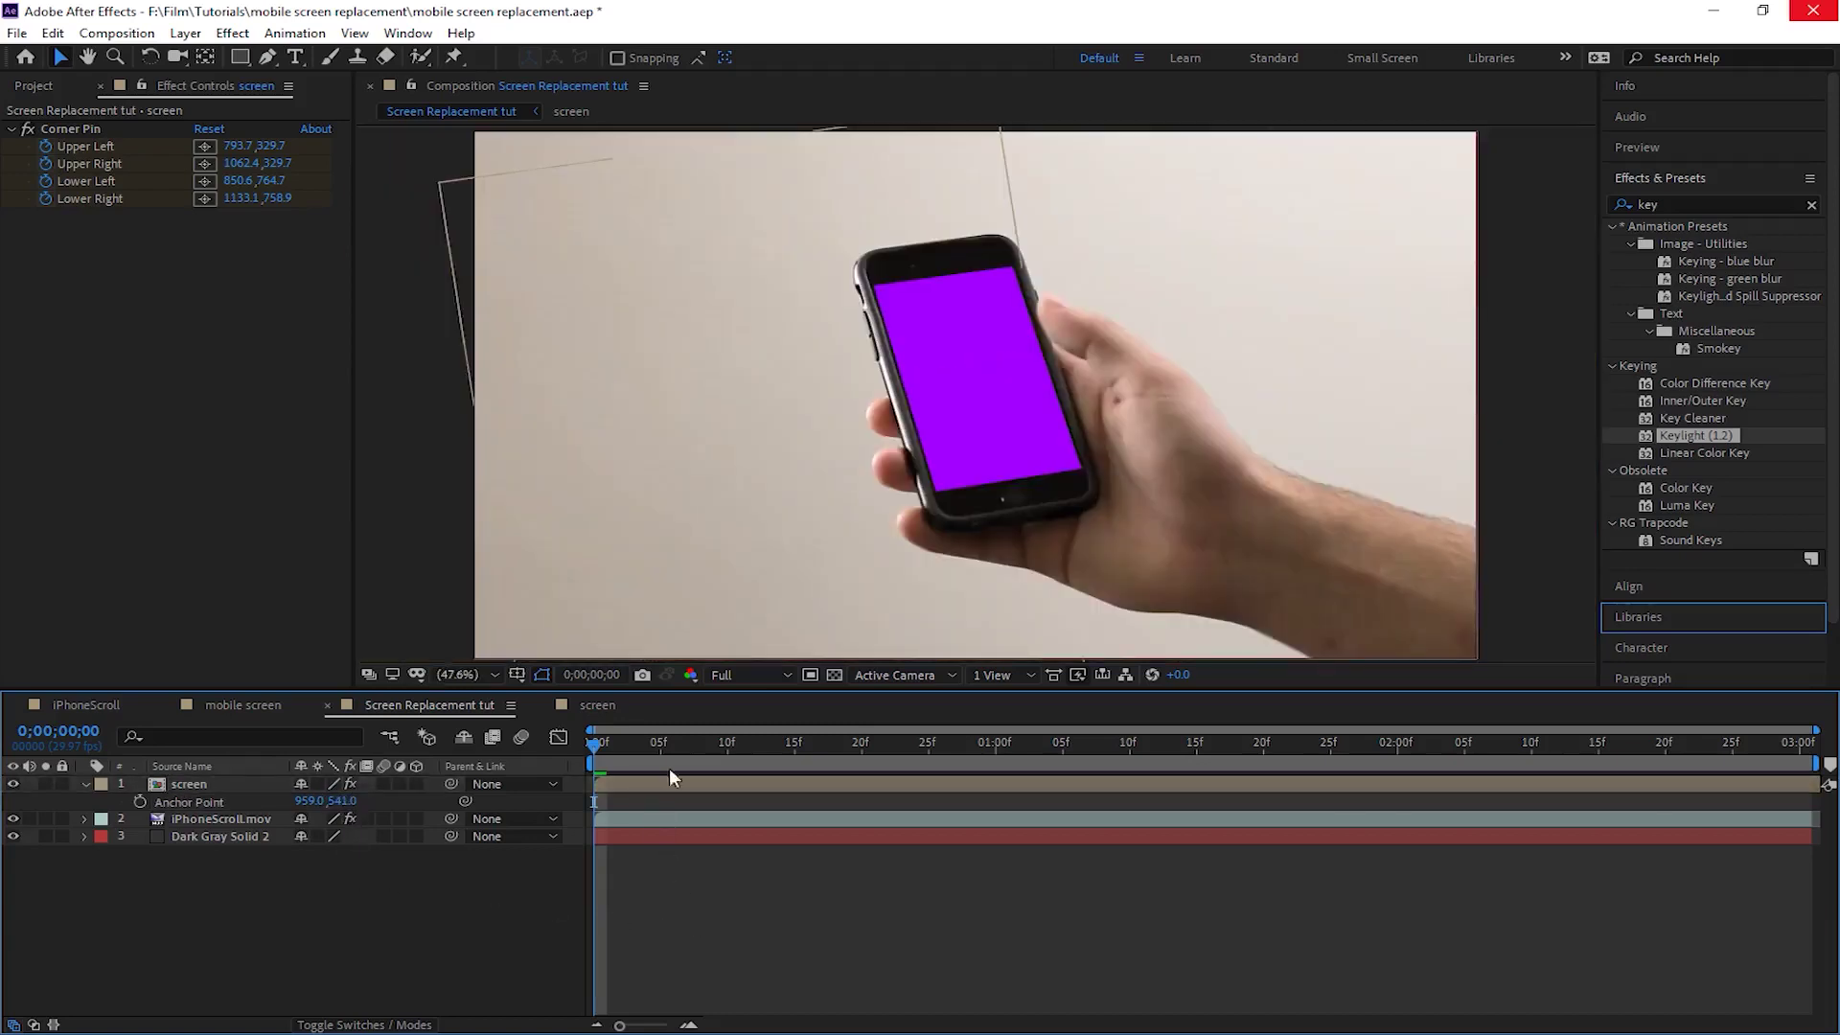
Step: Inspect the purple quad's edges against the phone screen, then fit the view
scroll(958, 259, up, 4)
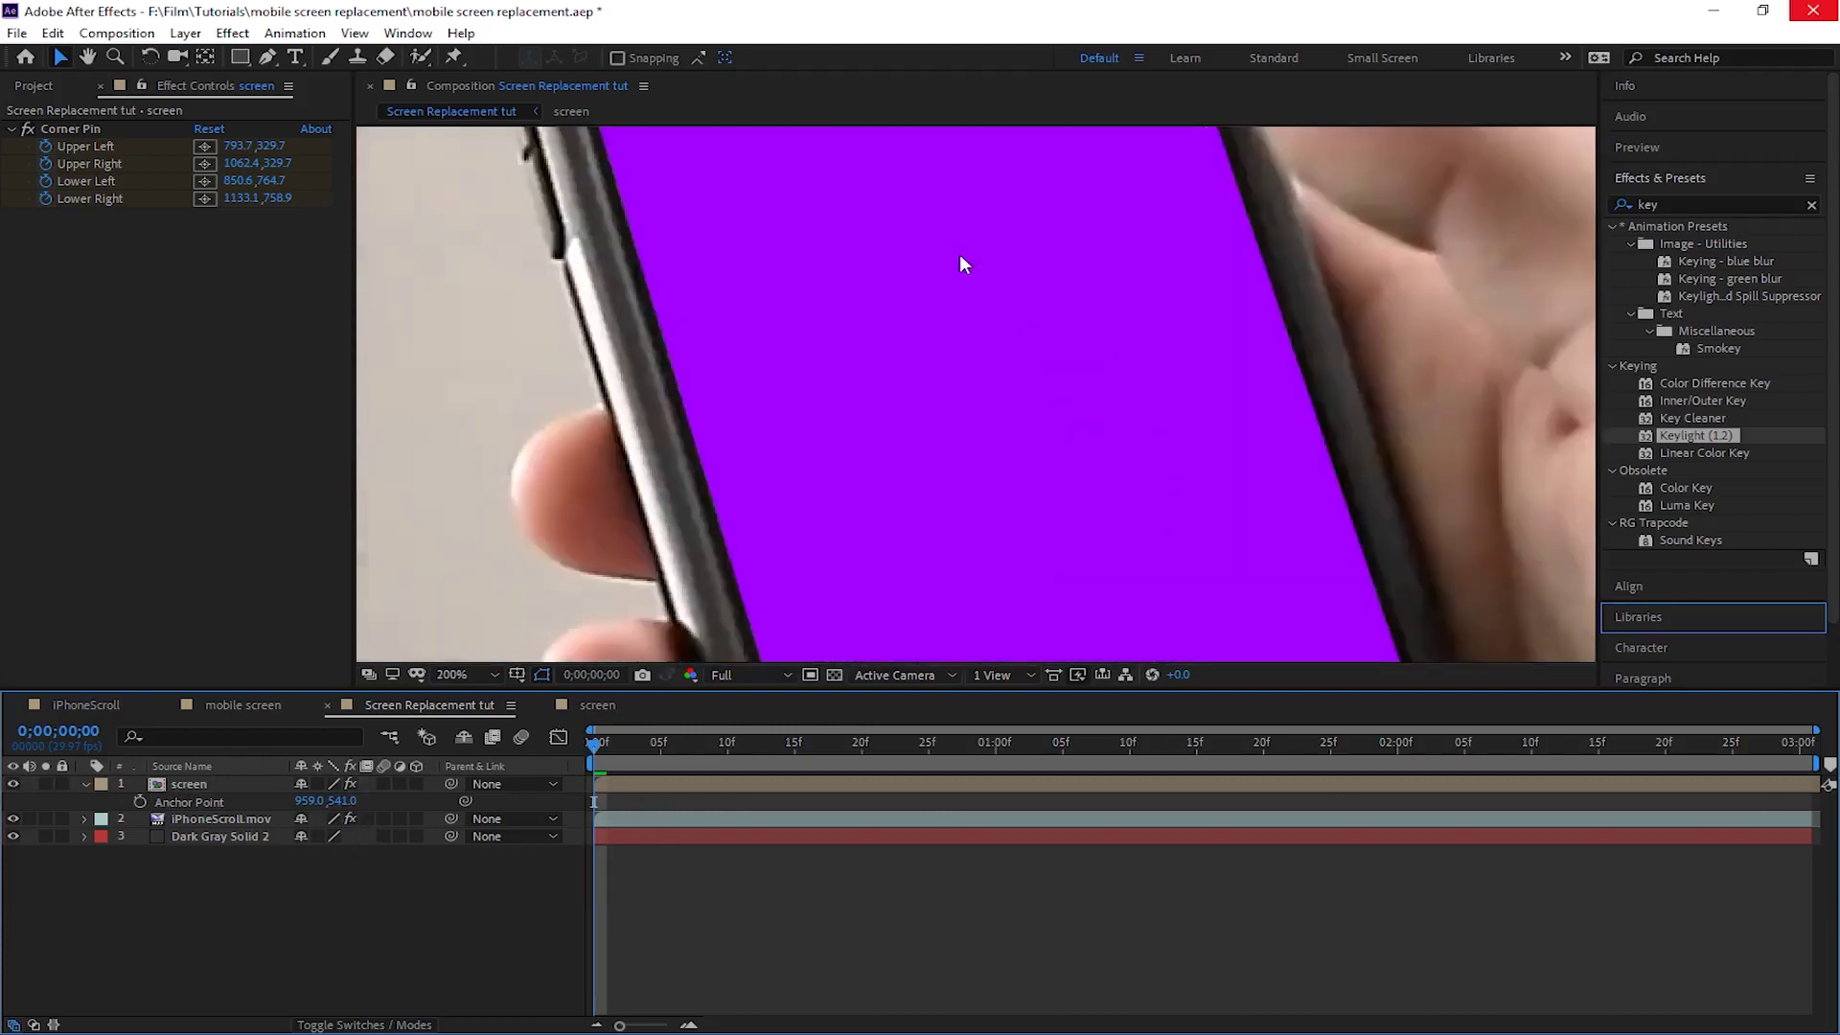
mouse_move(977, 218)
mouse_down()
mouse_move(889, 567)
mouse_move(1026, 551)
mouse_up()
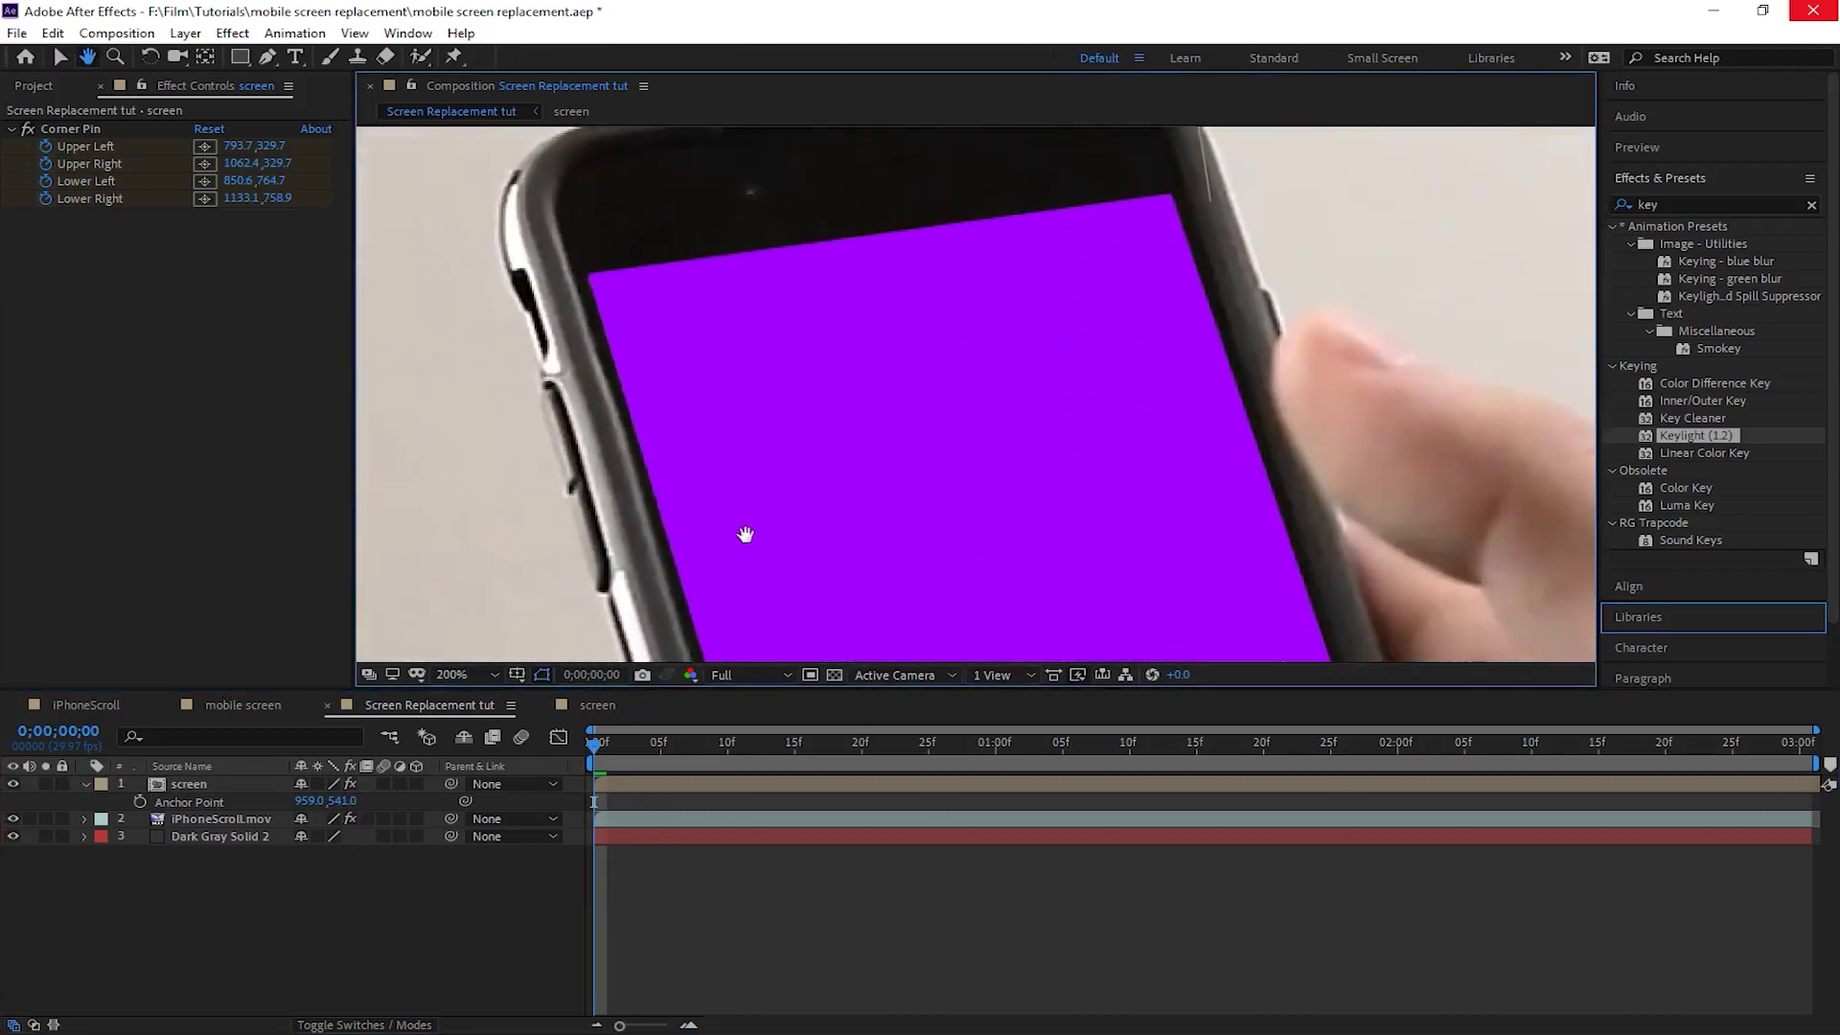
drag(743, 533, 833, 444)
key(v)
key(shift+slash)
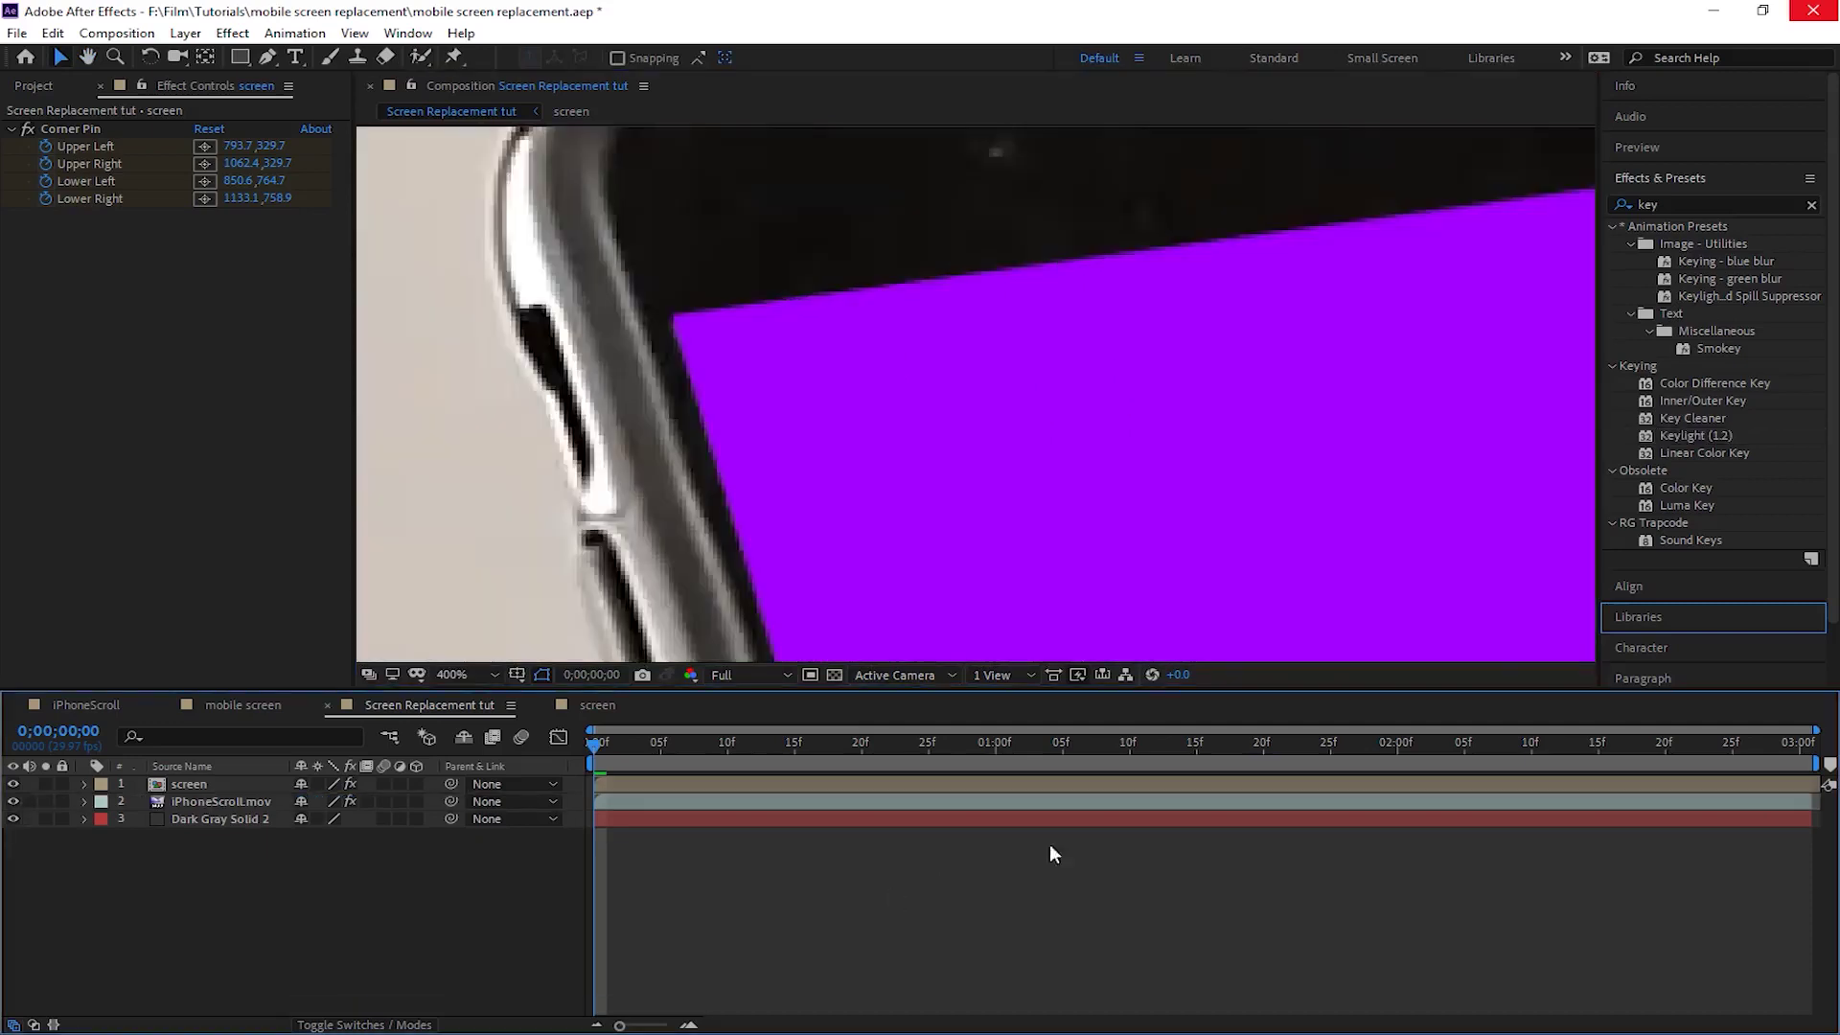
Step: Apply Channel Blur to the screen layer with Alpha Blurriness 4.9
click(1684, 204)
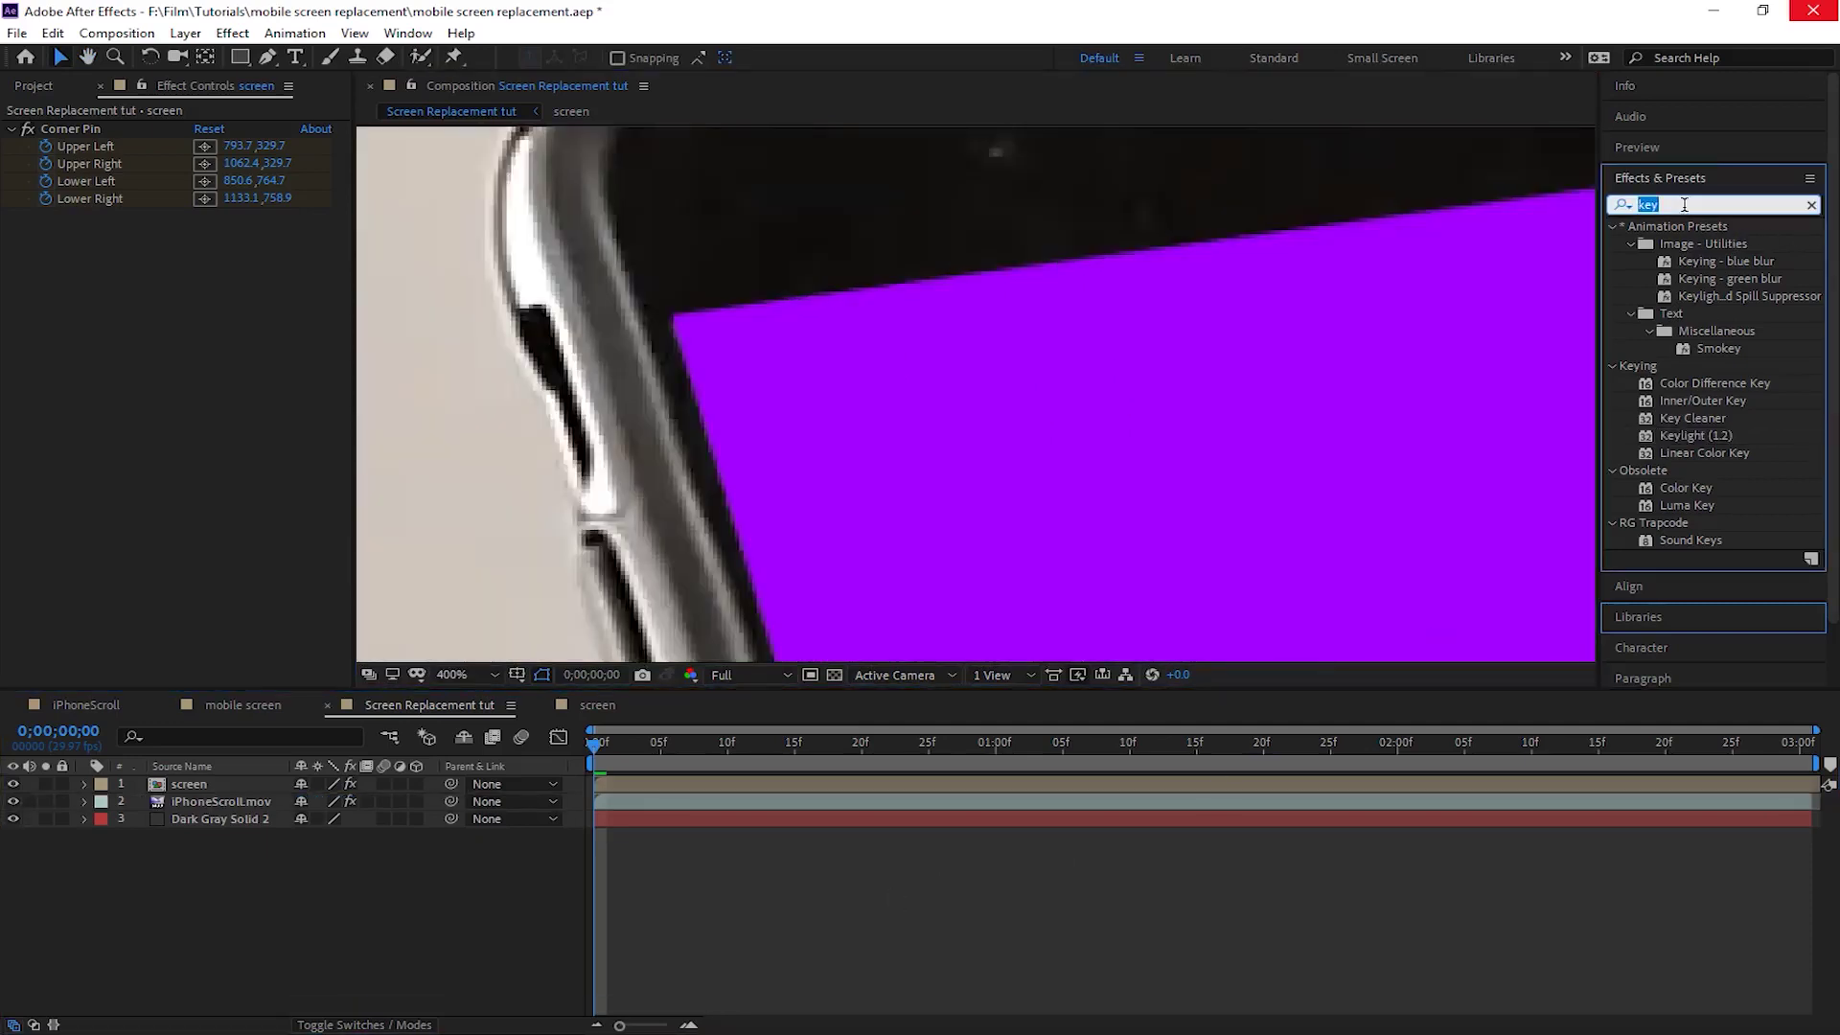
text(channe)
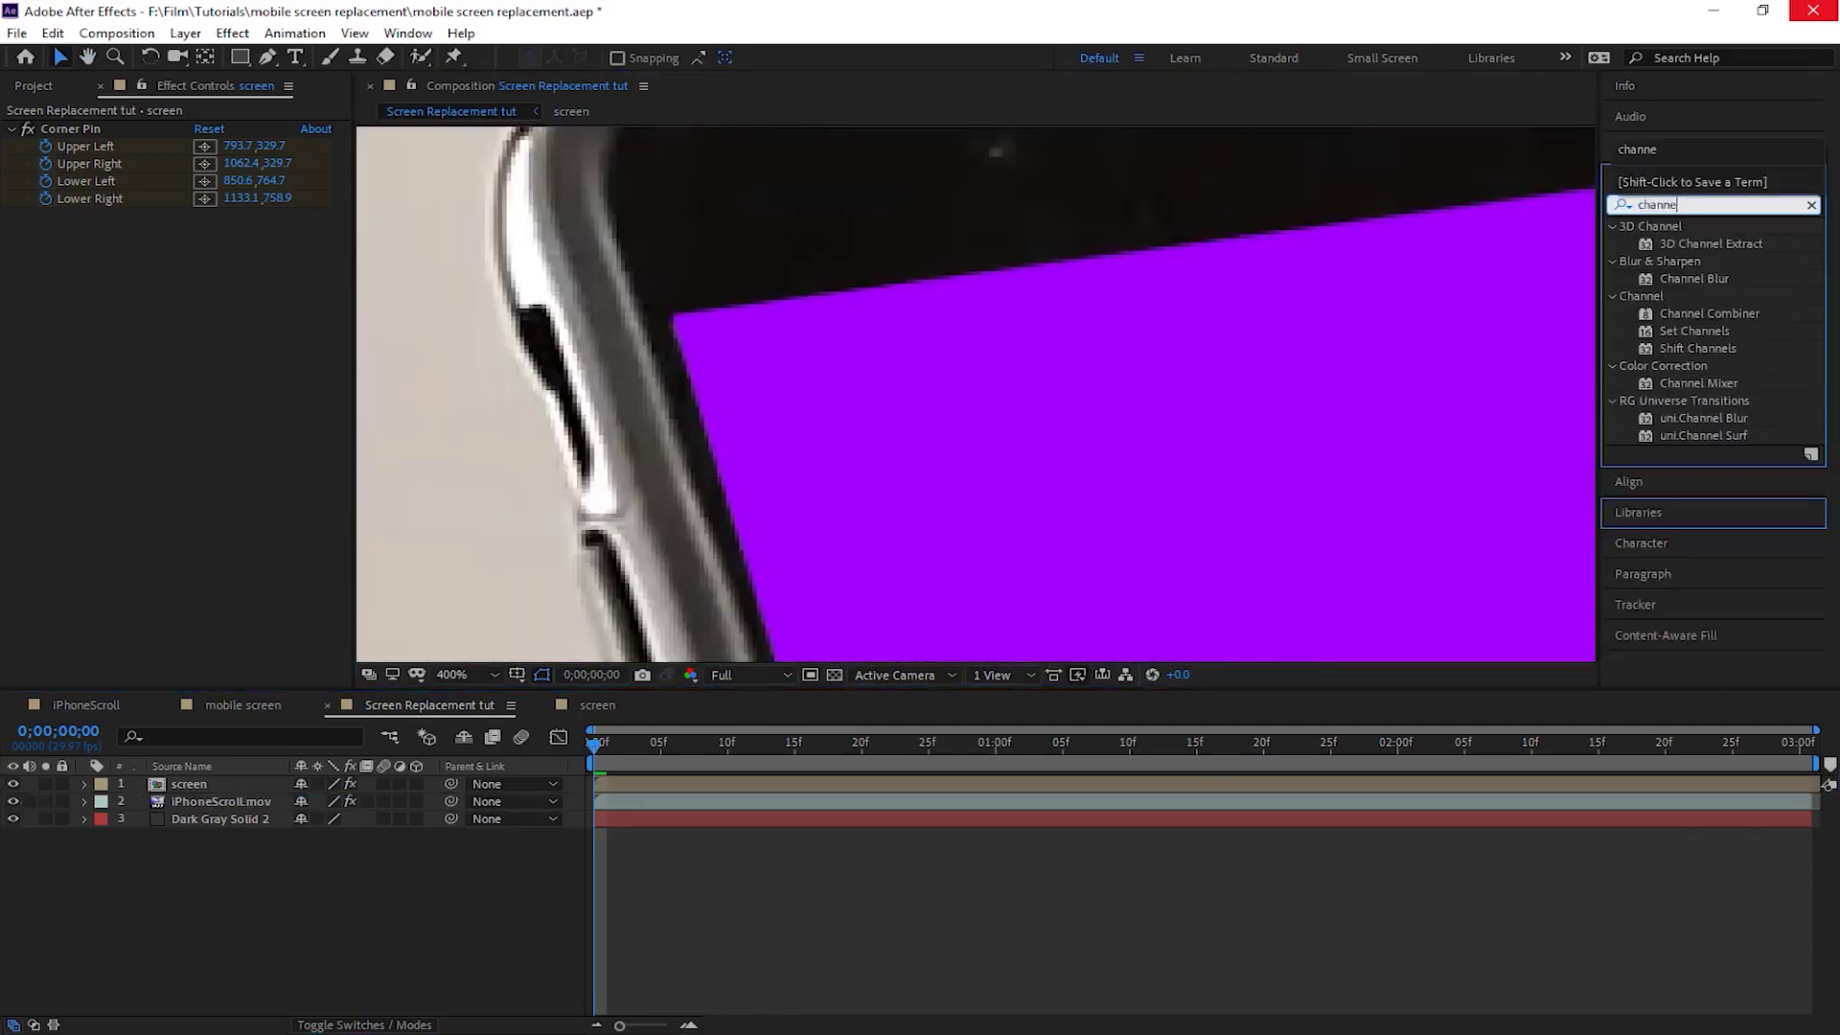
drag(1691, 279, 600, 772)
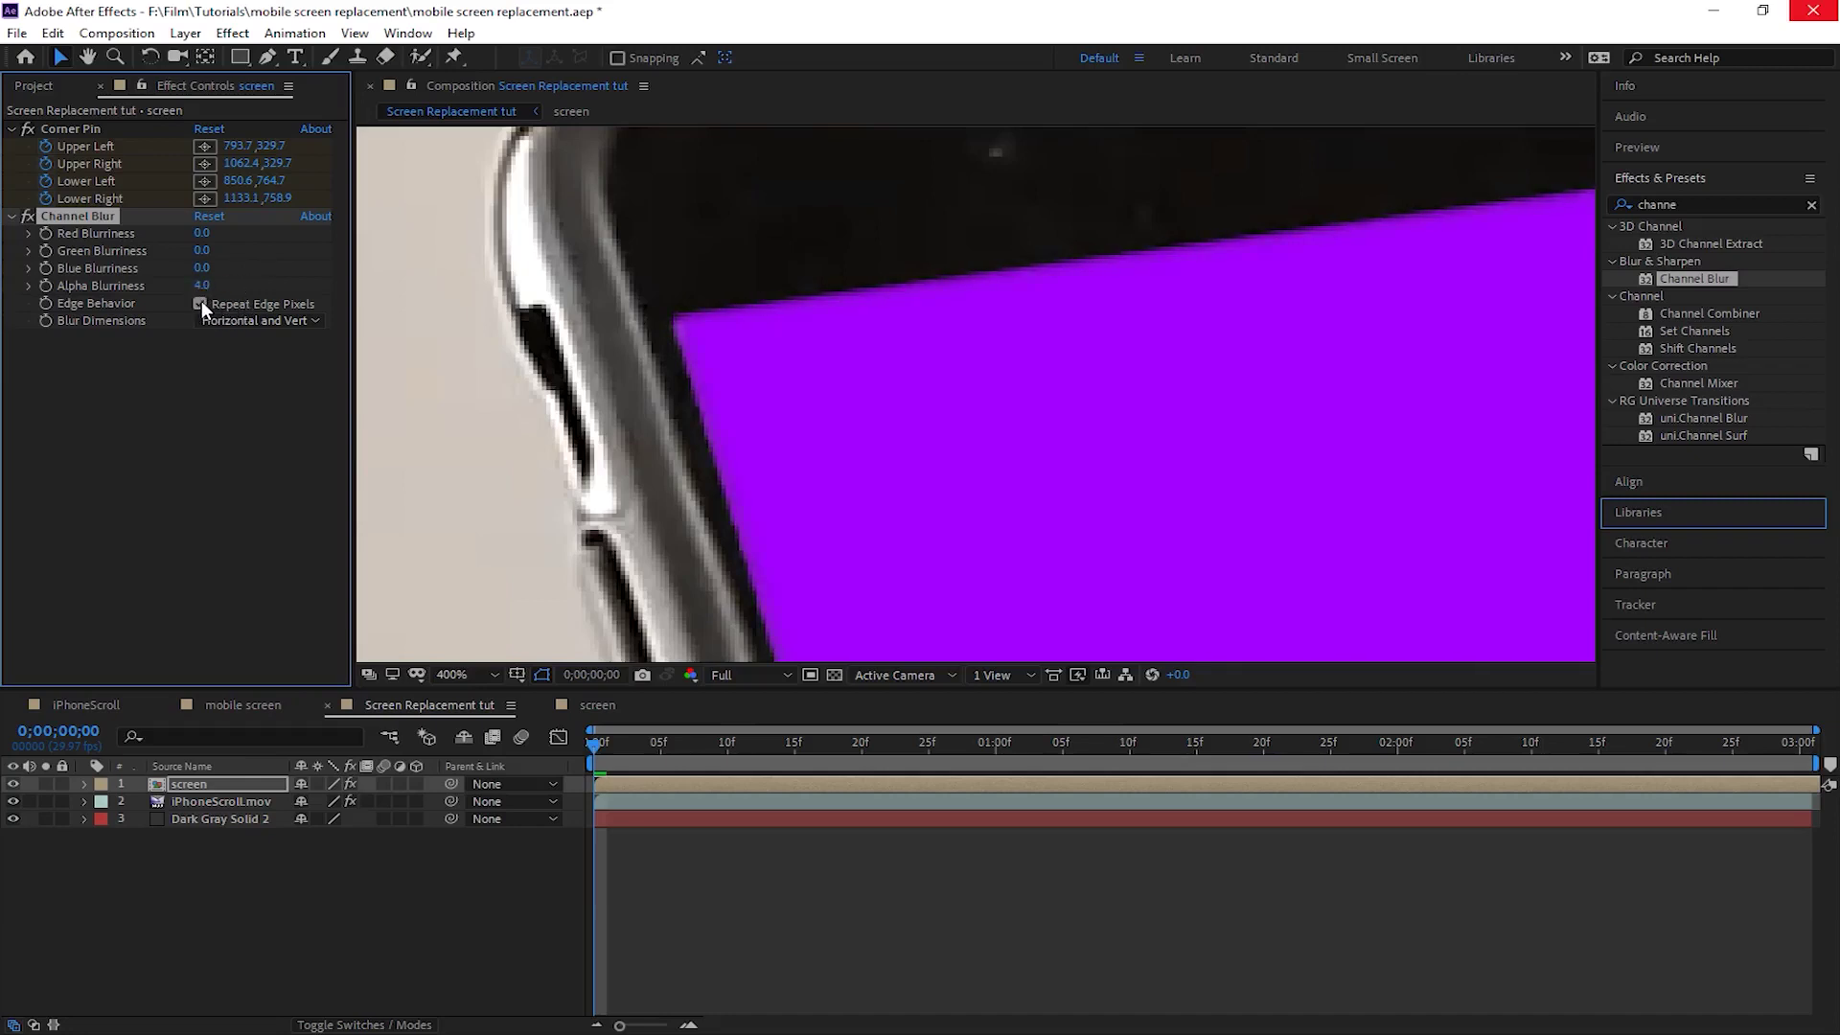
drag(201, 284, 252, 282)
key(shift+slash)
right_click(872, 922)
key(Escape)
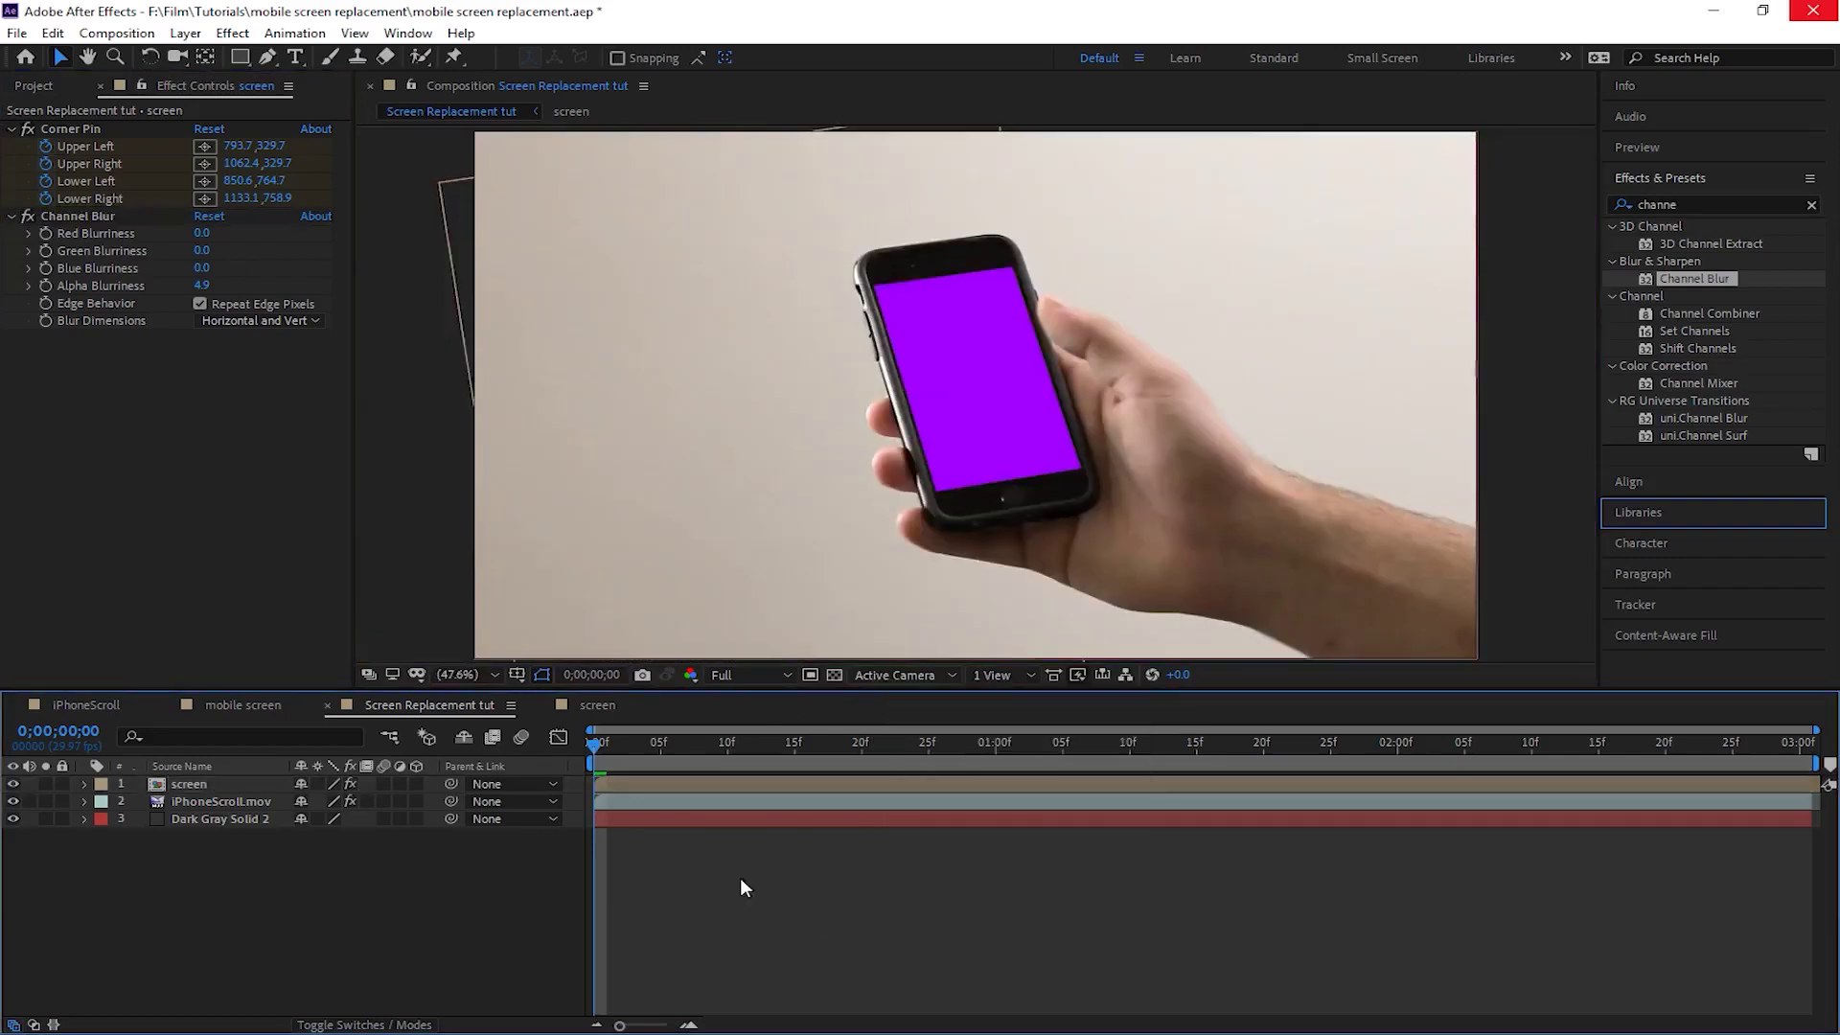
click(751, 674)
Step: Set the viewer resolution to Half and preview the composition
click(738, 736)
key(space)
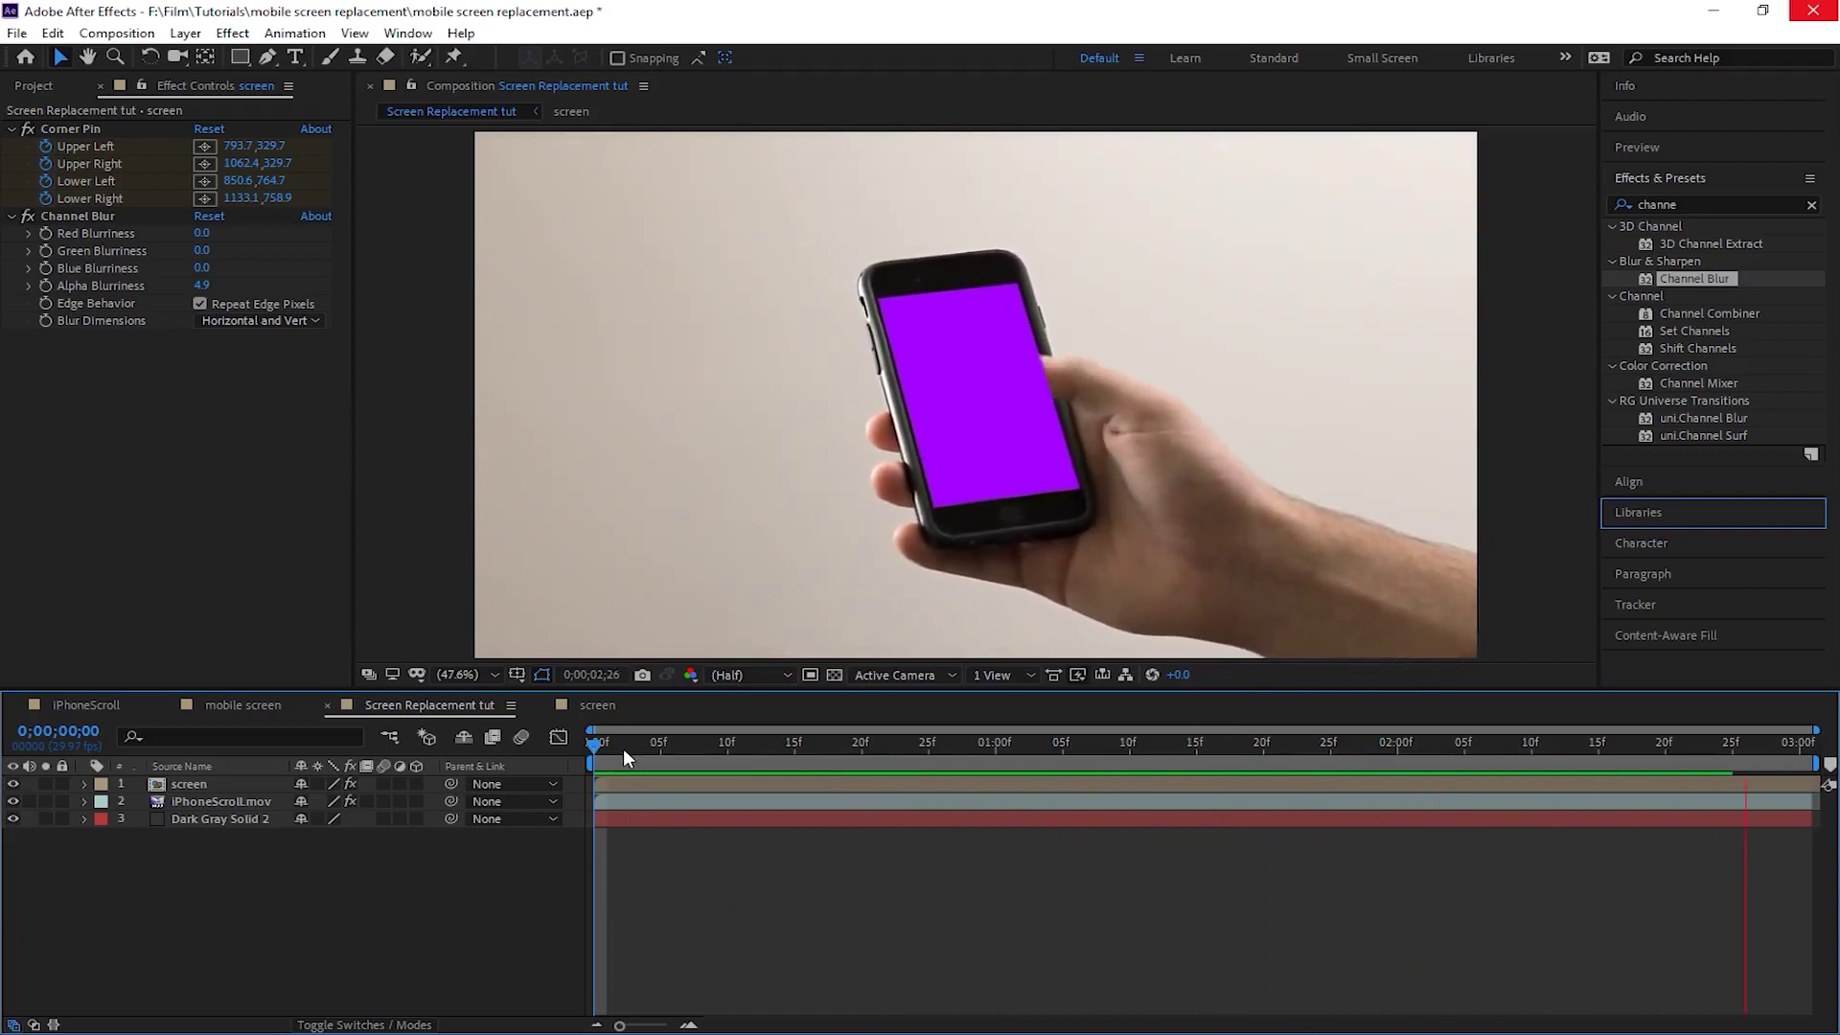
key(space)
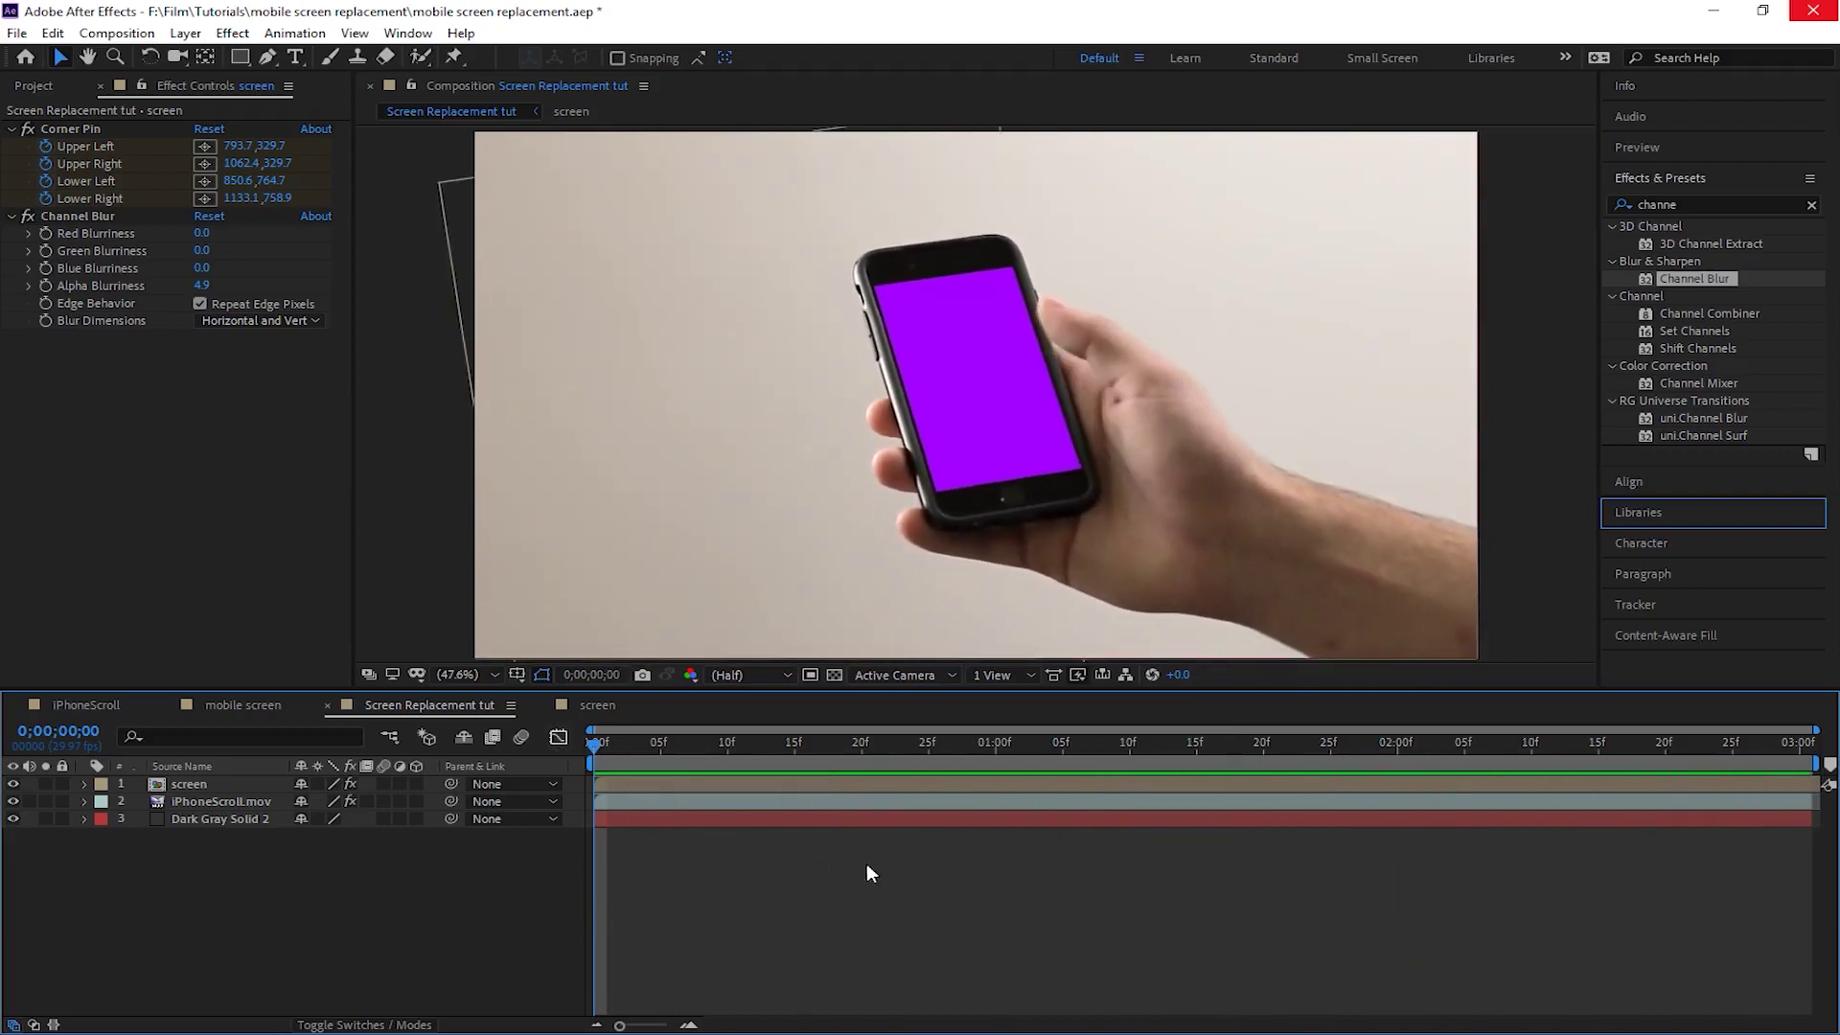
Step: Duplicate iPhoneScroll.mov, move the copy to the top of the stack, and preview it
click(213, 799)
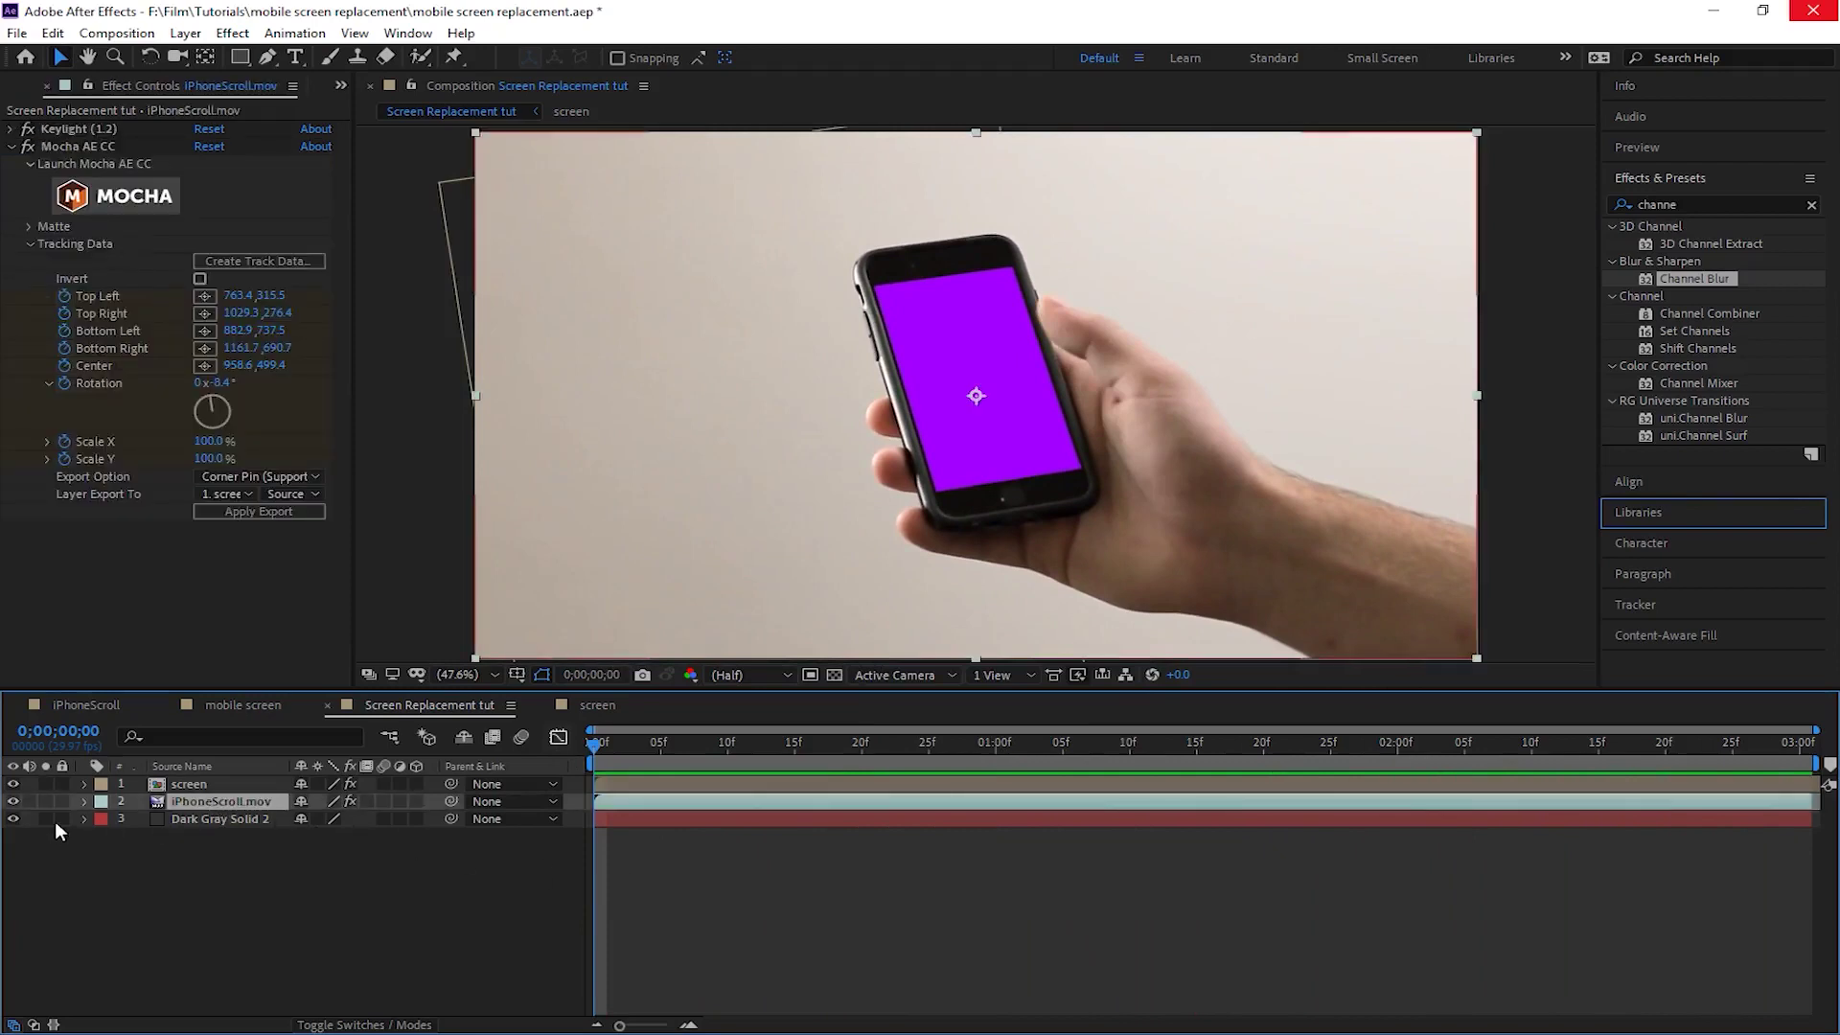
key(ctrl+d)
drag(180, 801, 183, 780)
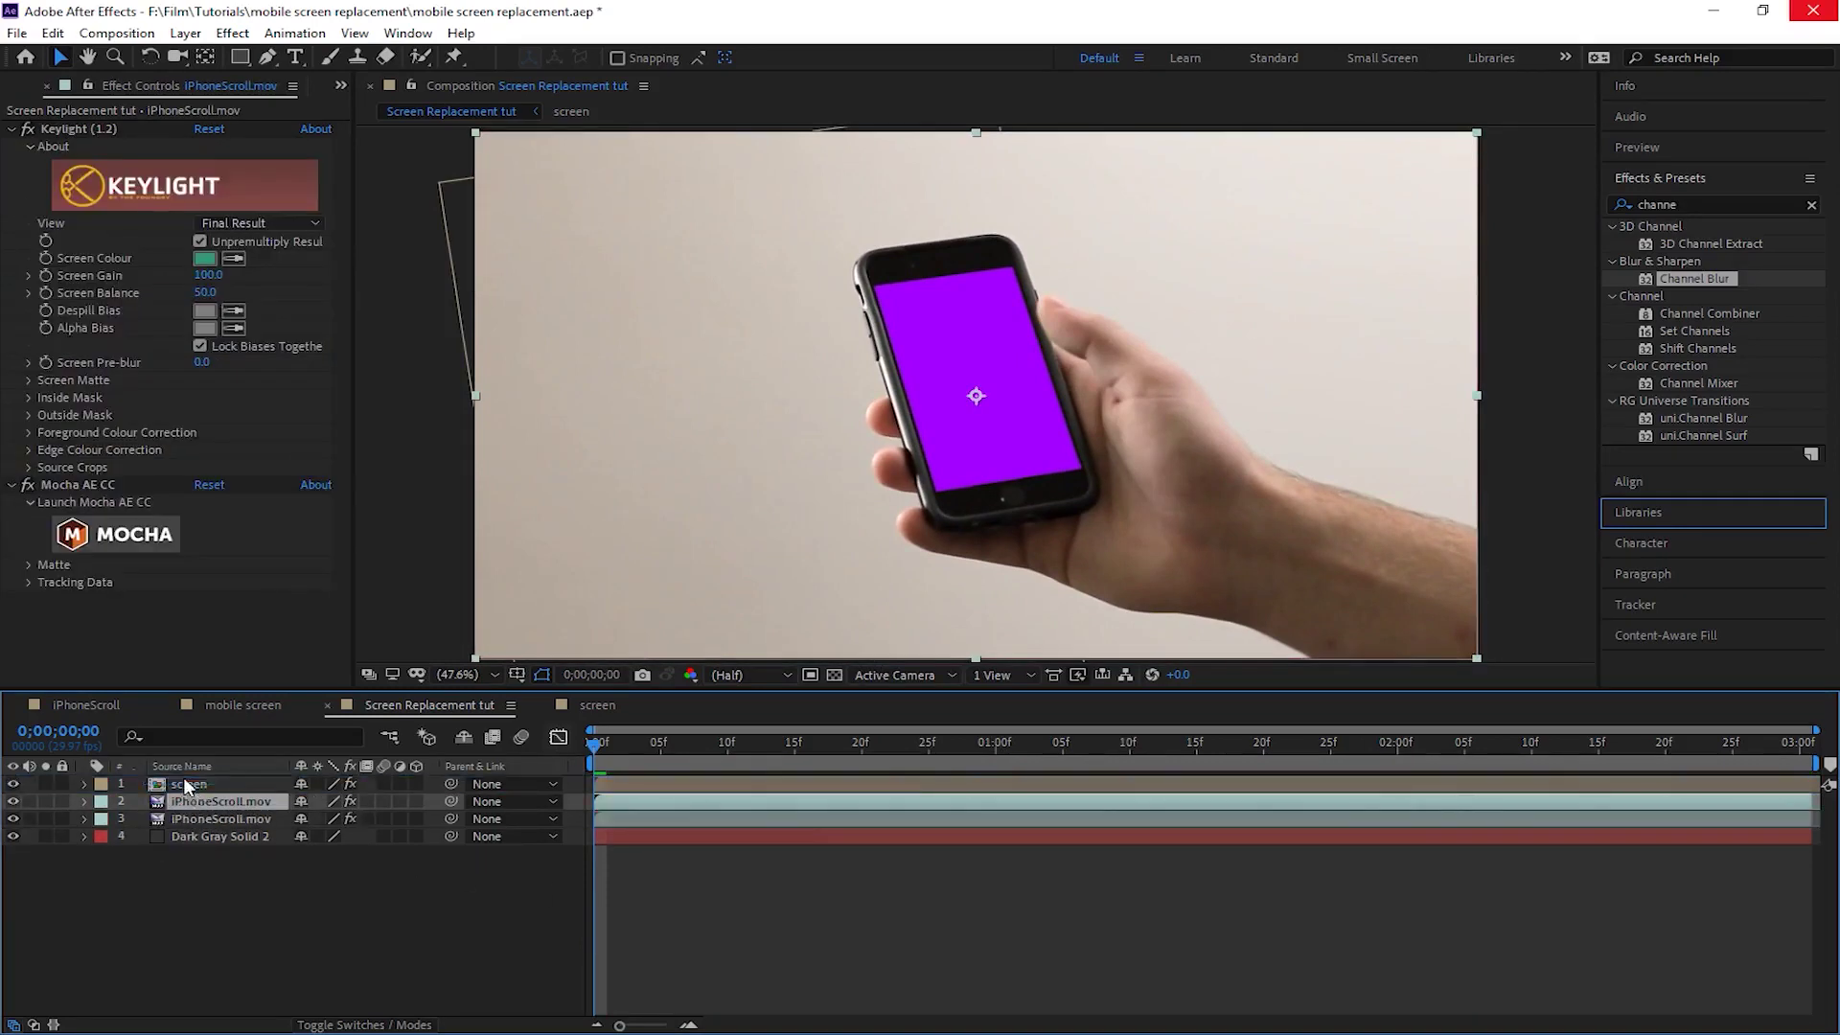
click(198, 801)
click(698, 872)
key(space)
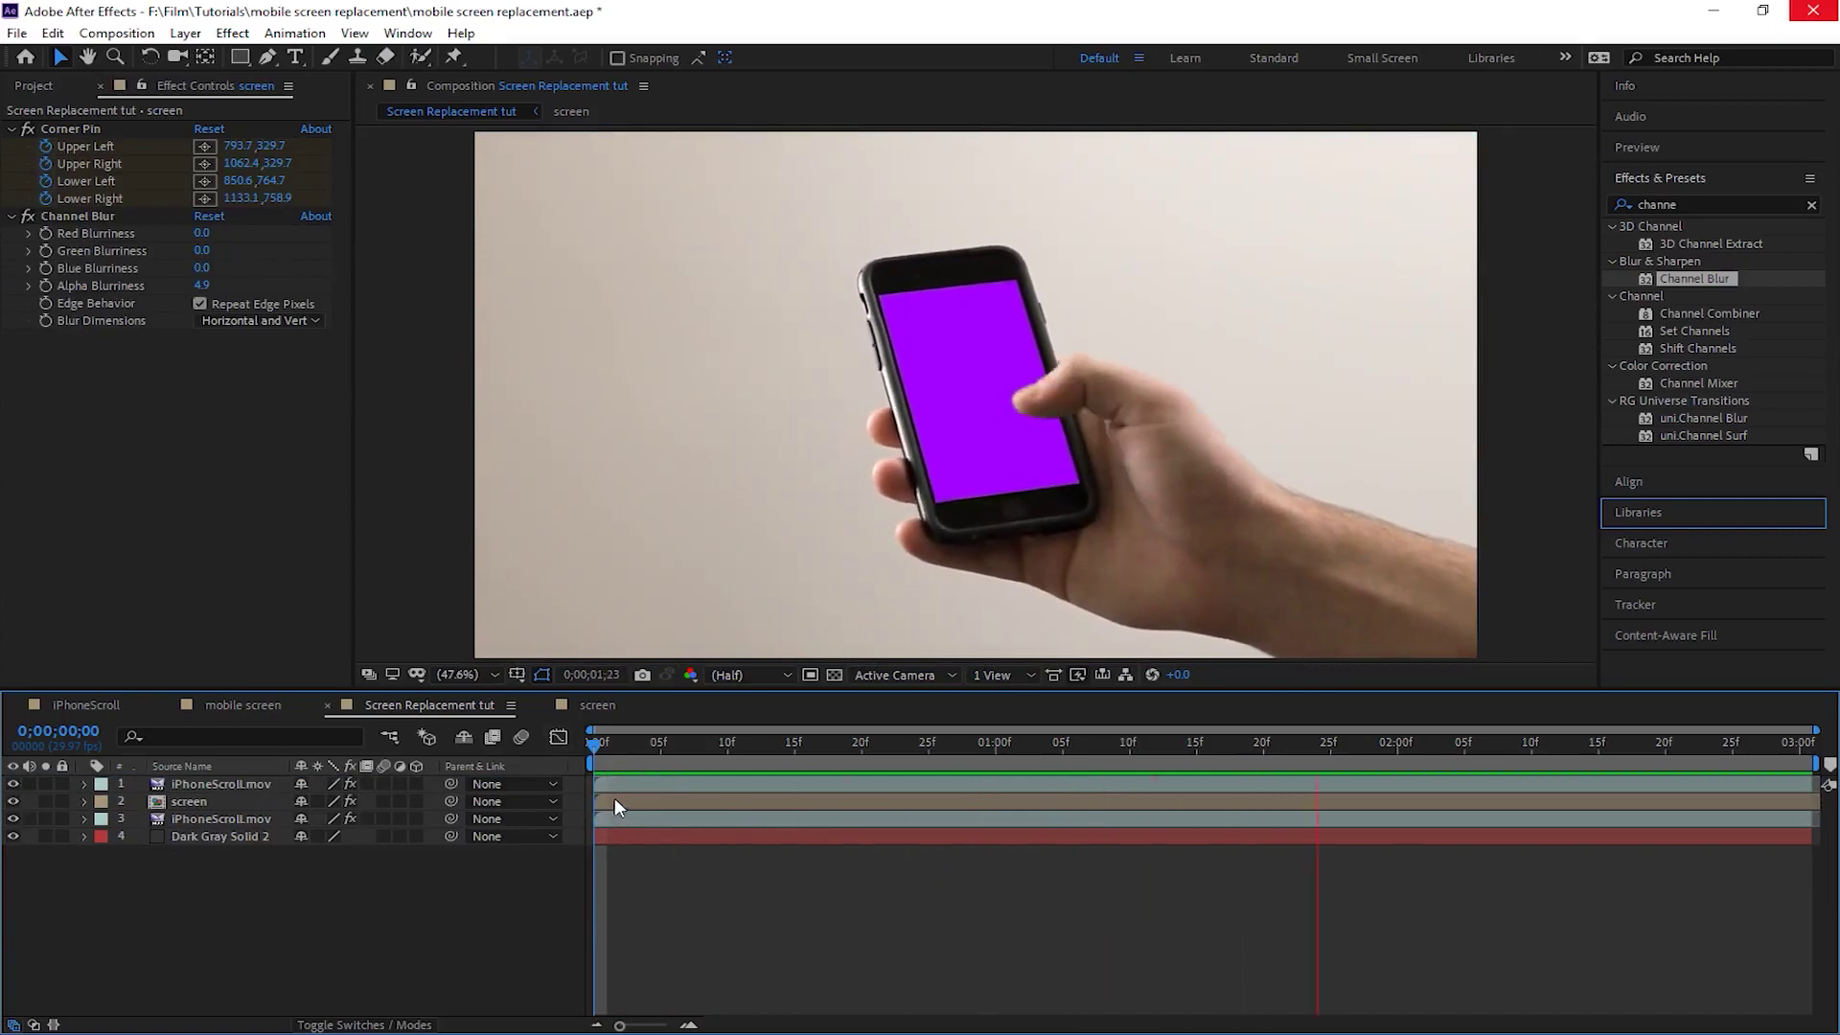
click(646, 740)
drag(621, 754, 492, 745)
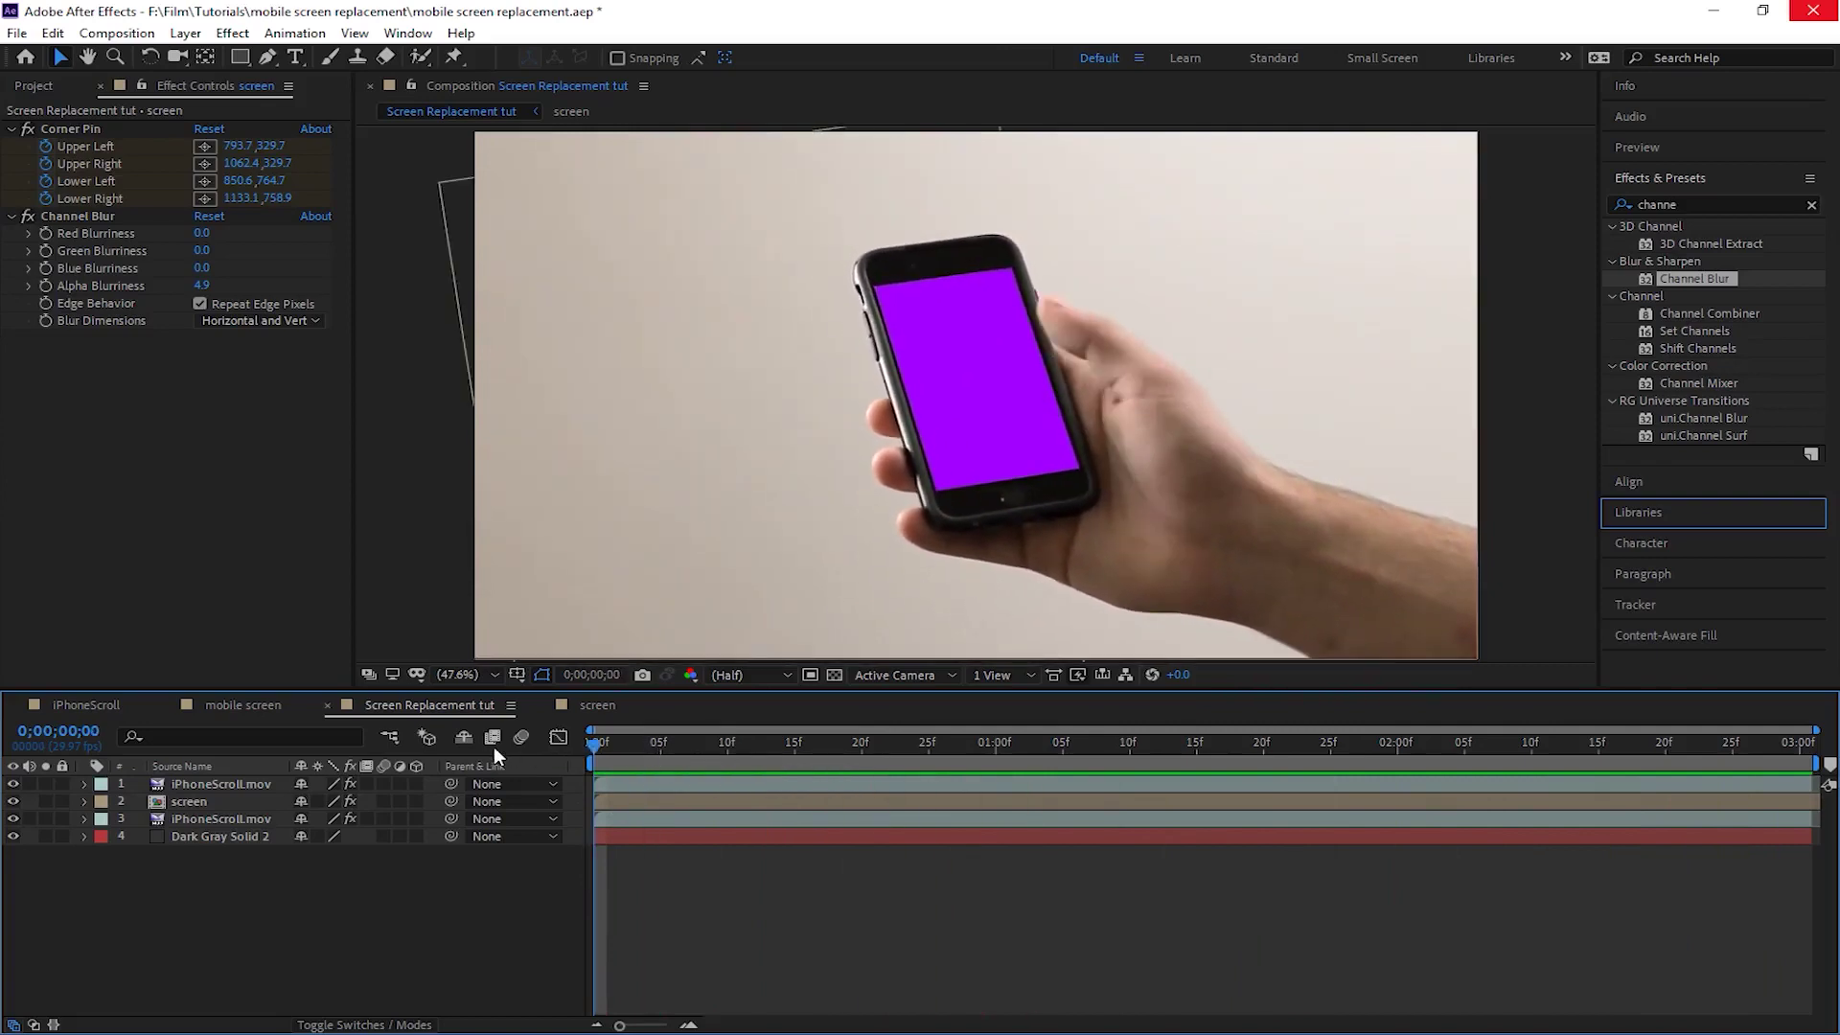
click(190, 801)
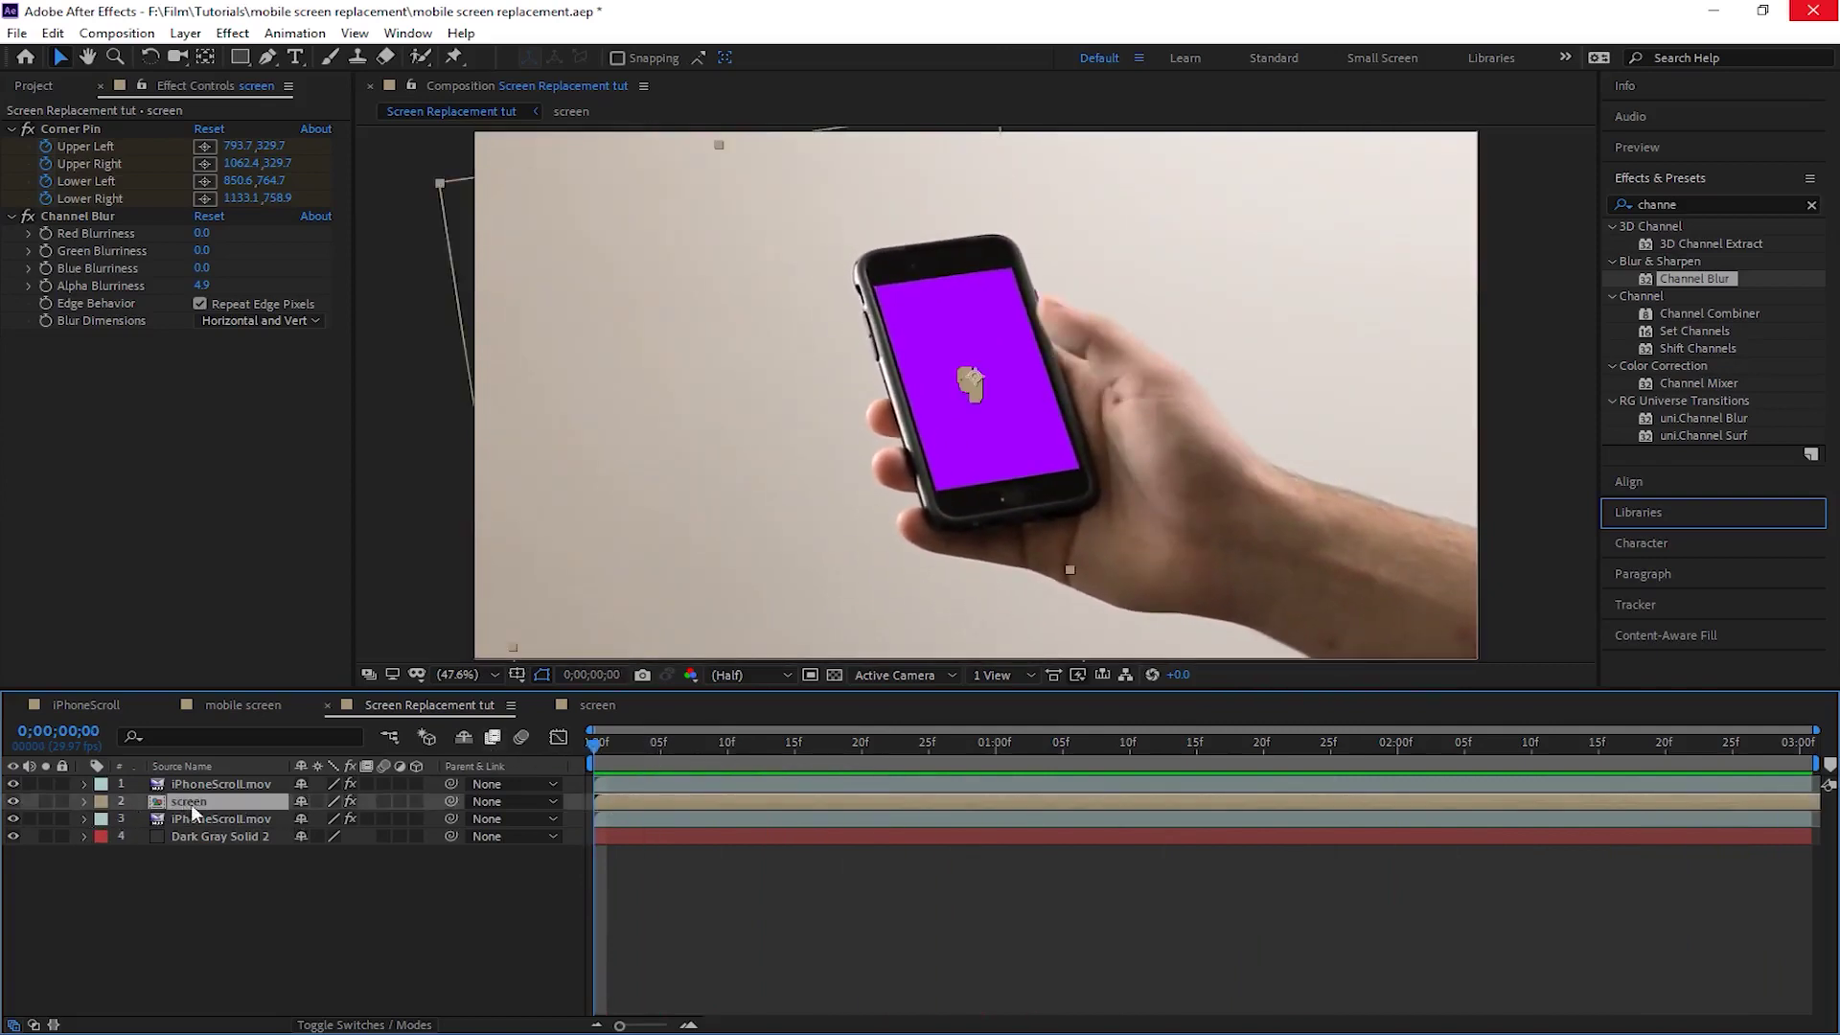
Step: Duplicate the screen layer, setting the lower copy to Multiply and the upper to Screen
key(ctrl+d)
click(255, 931)
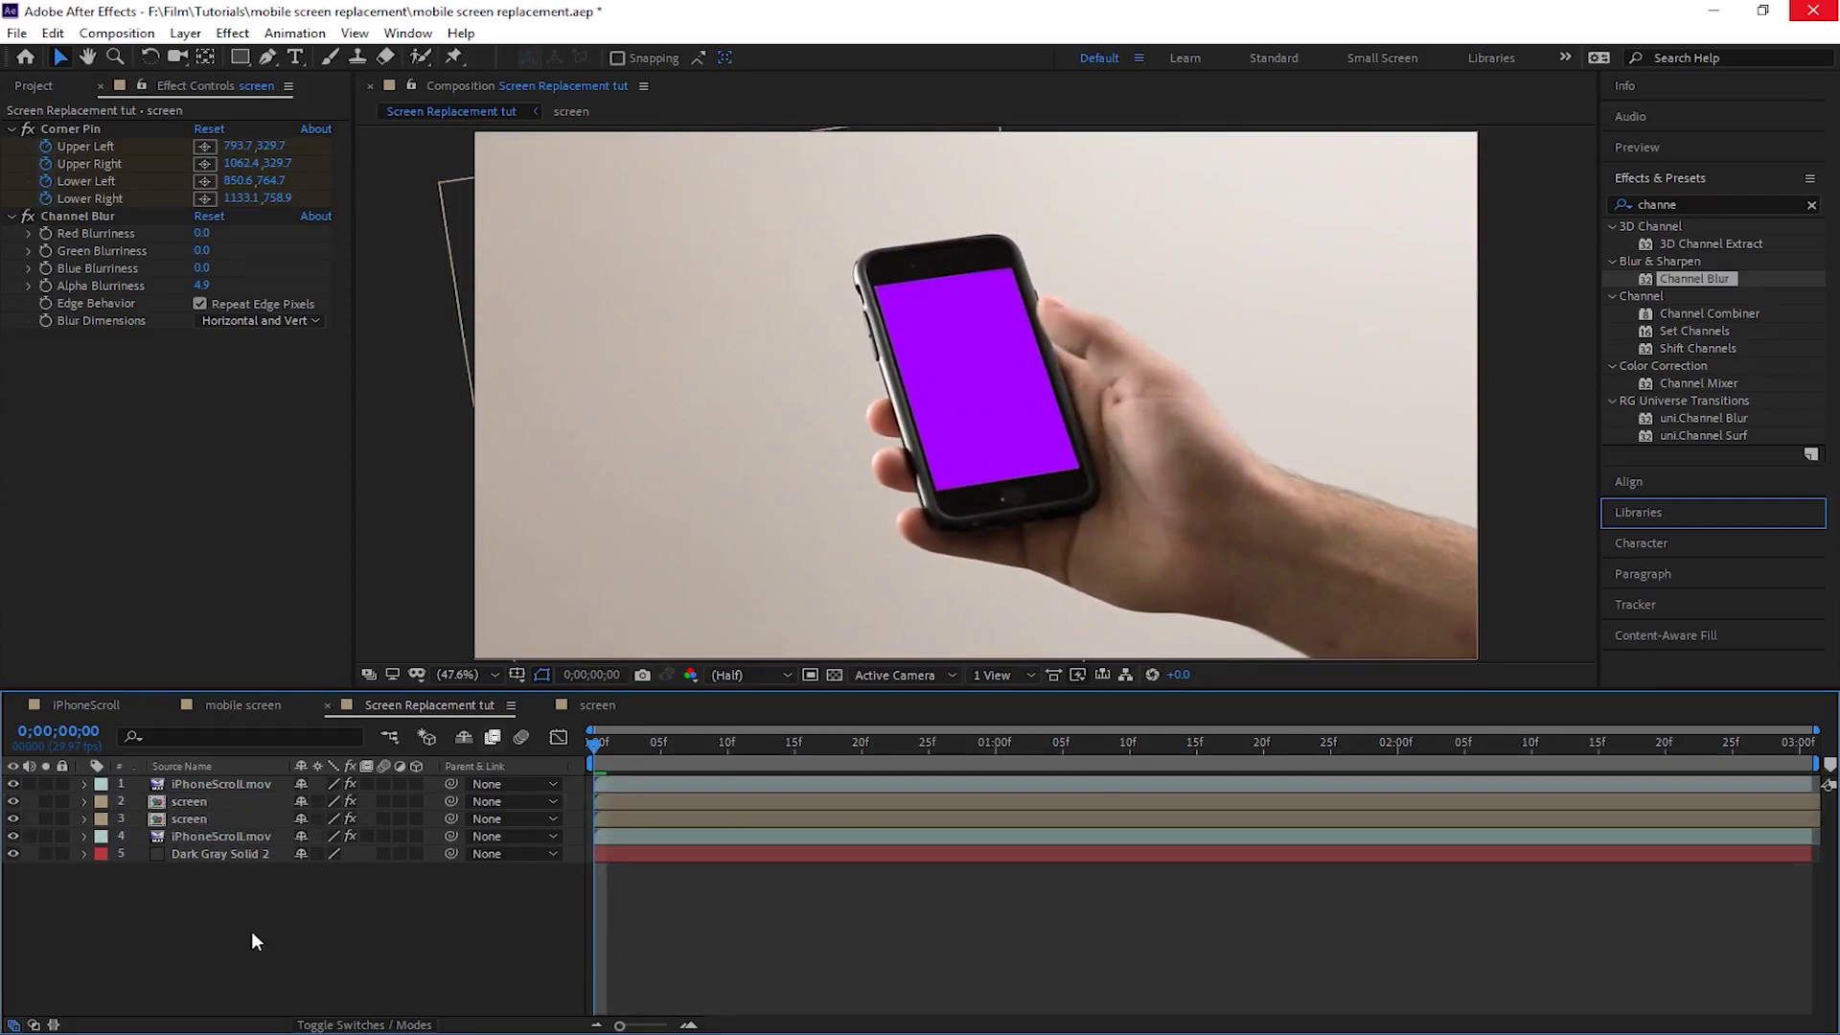
click(330, 1024)
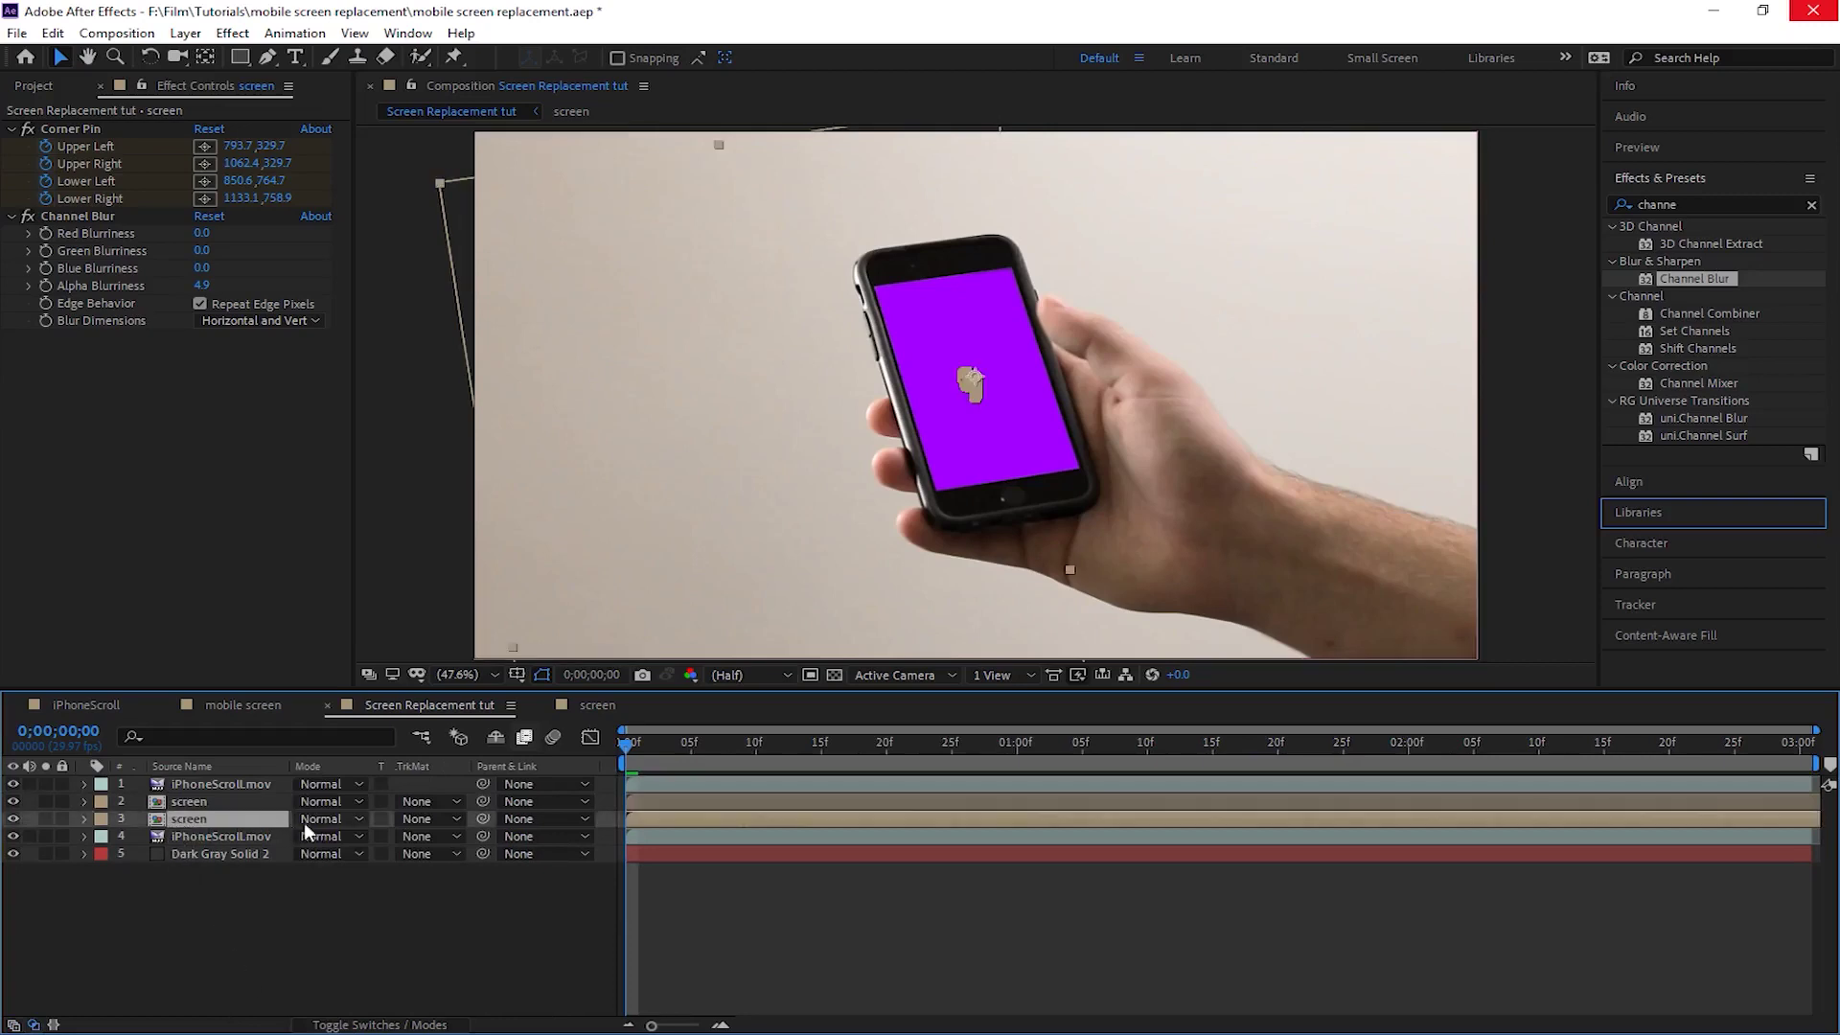
click(349, 818)
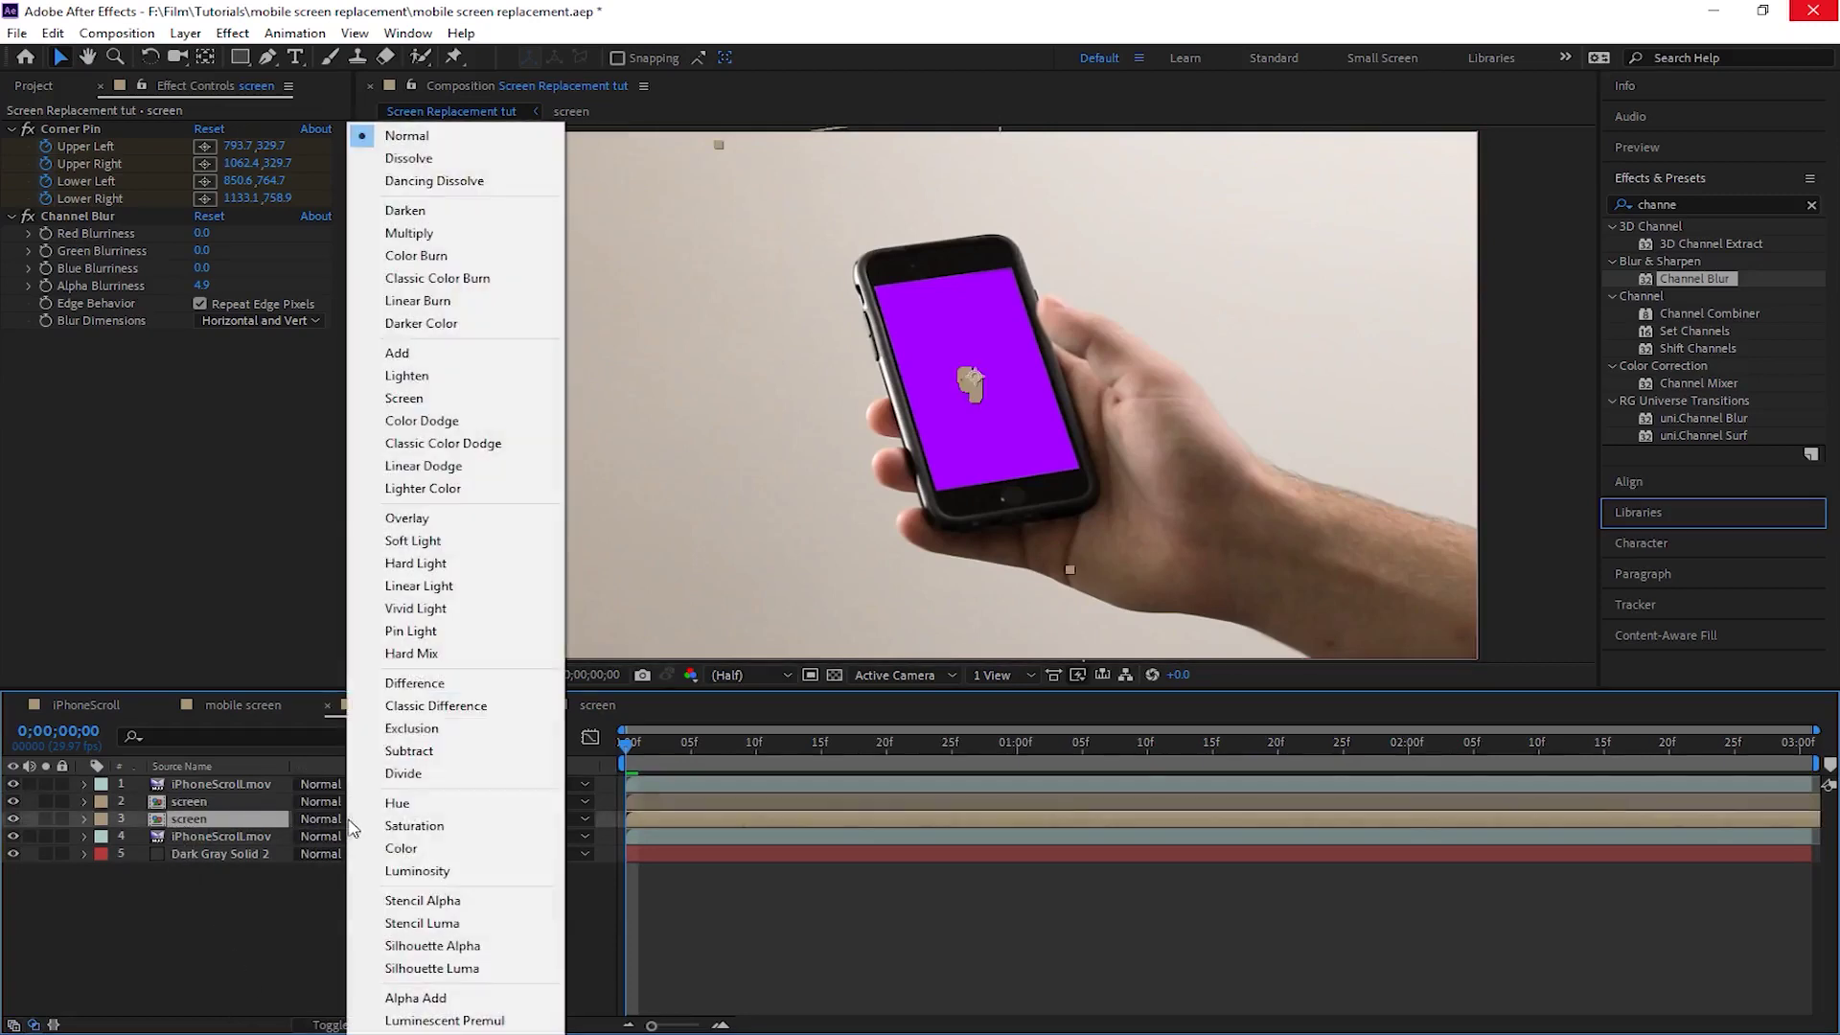
click(450, 233)
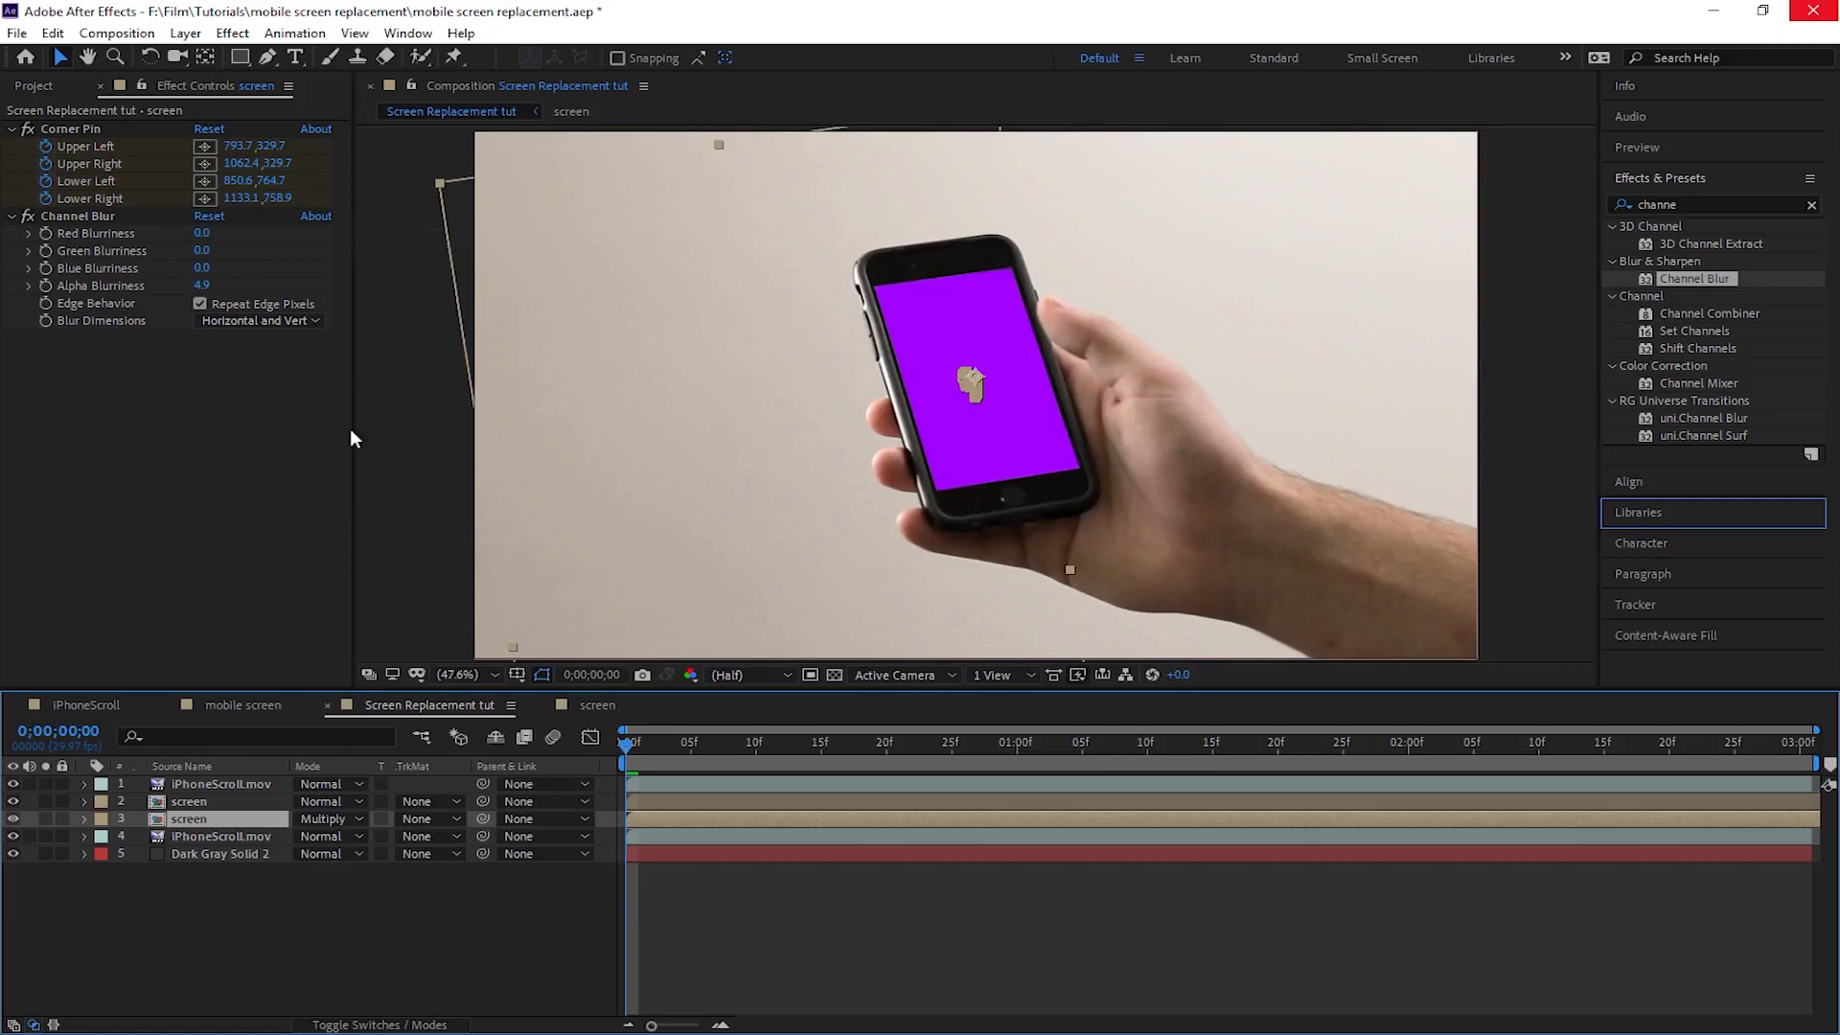
click(203, 797)
click(326, 801)
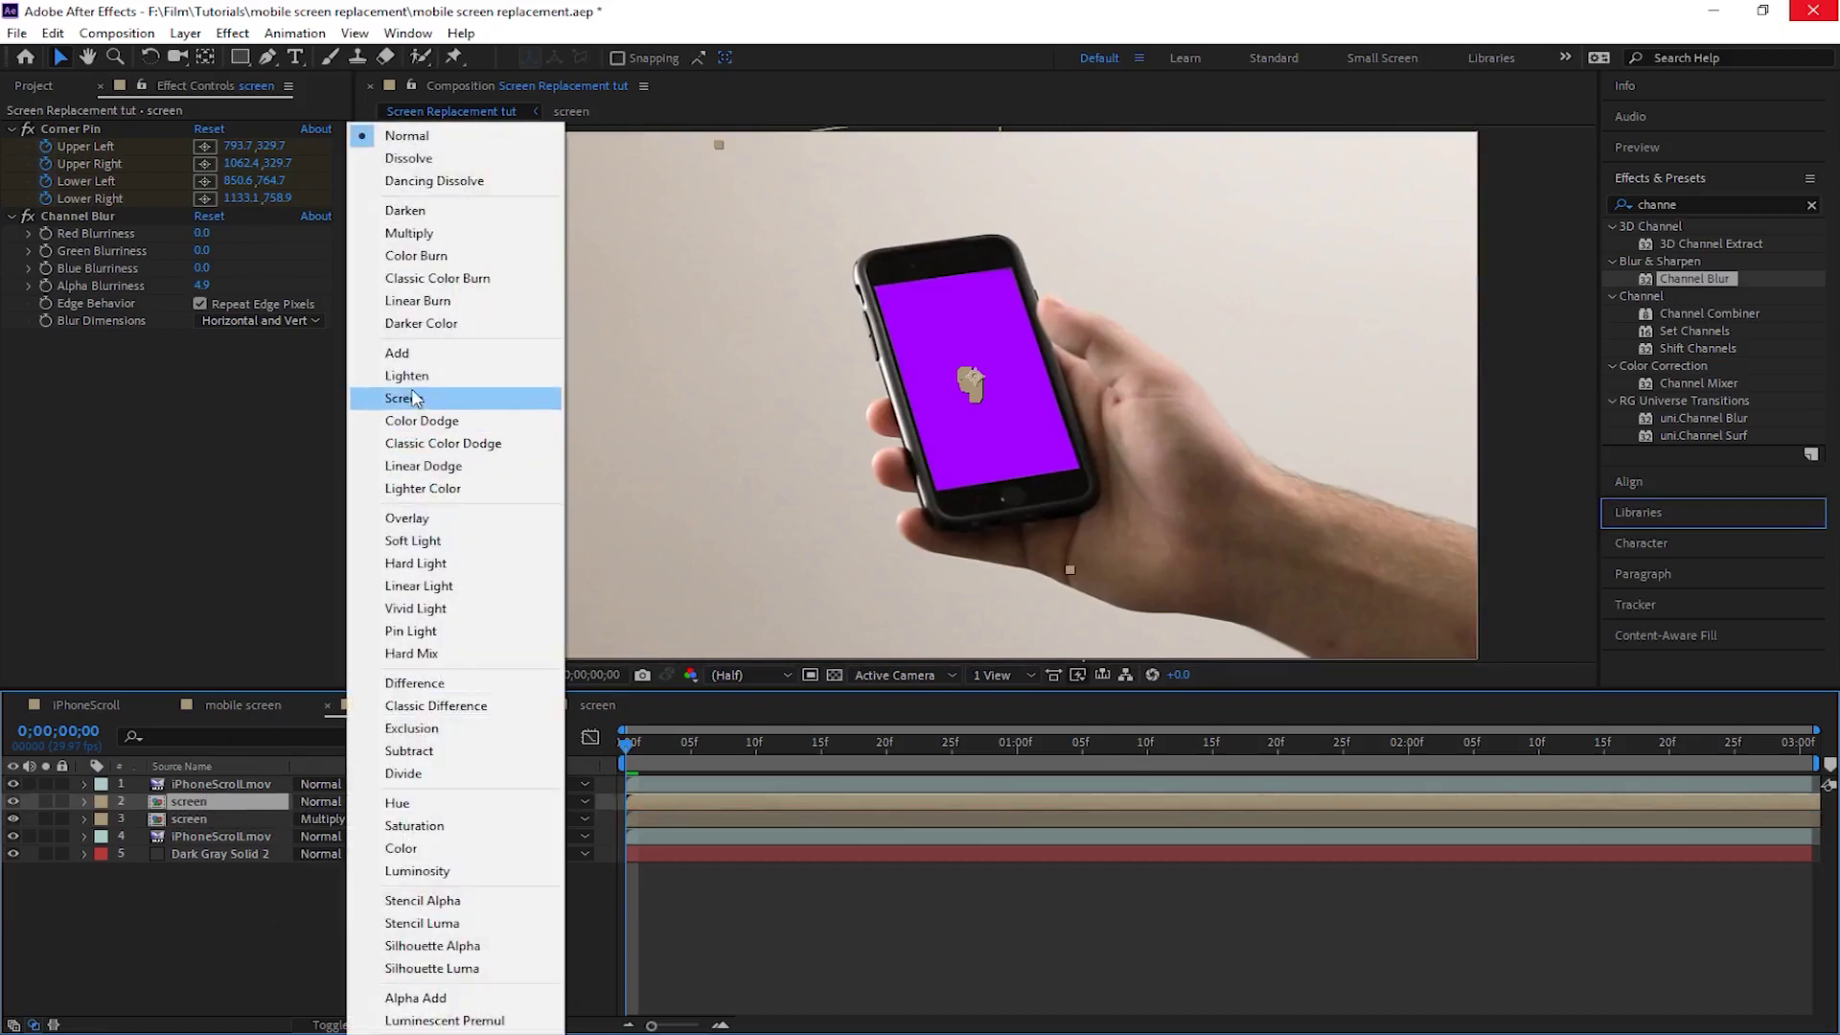
click(414, 396)
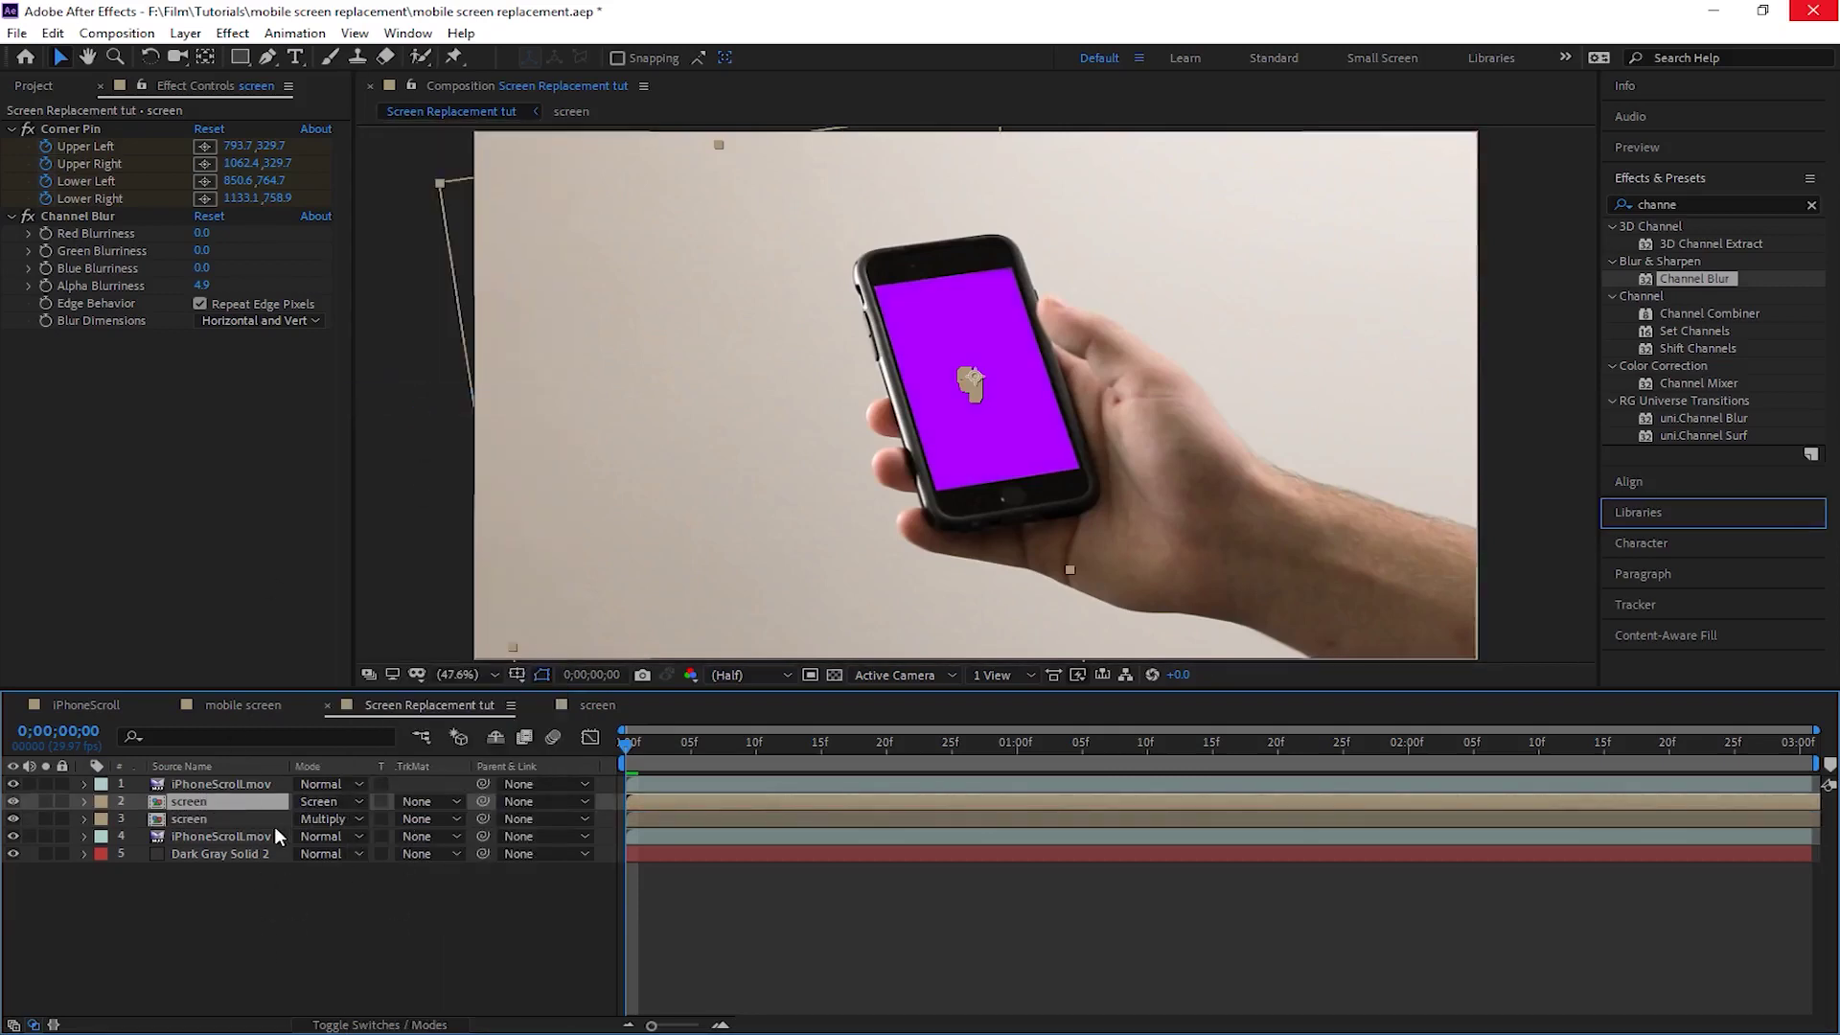
Step: Set the Screen copy's opacity to 57% and the Multiply copy's to 82%
key(t)
click(188, 836)
key(t)
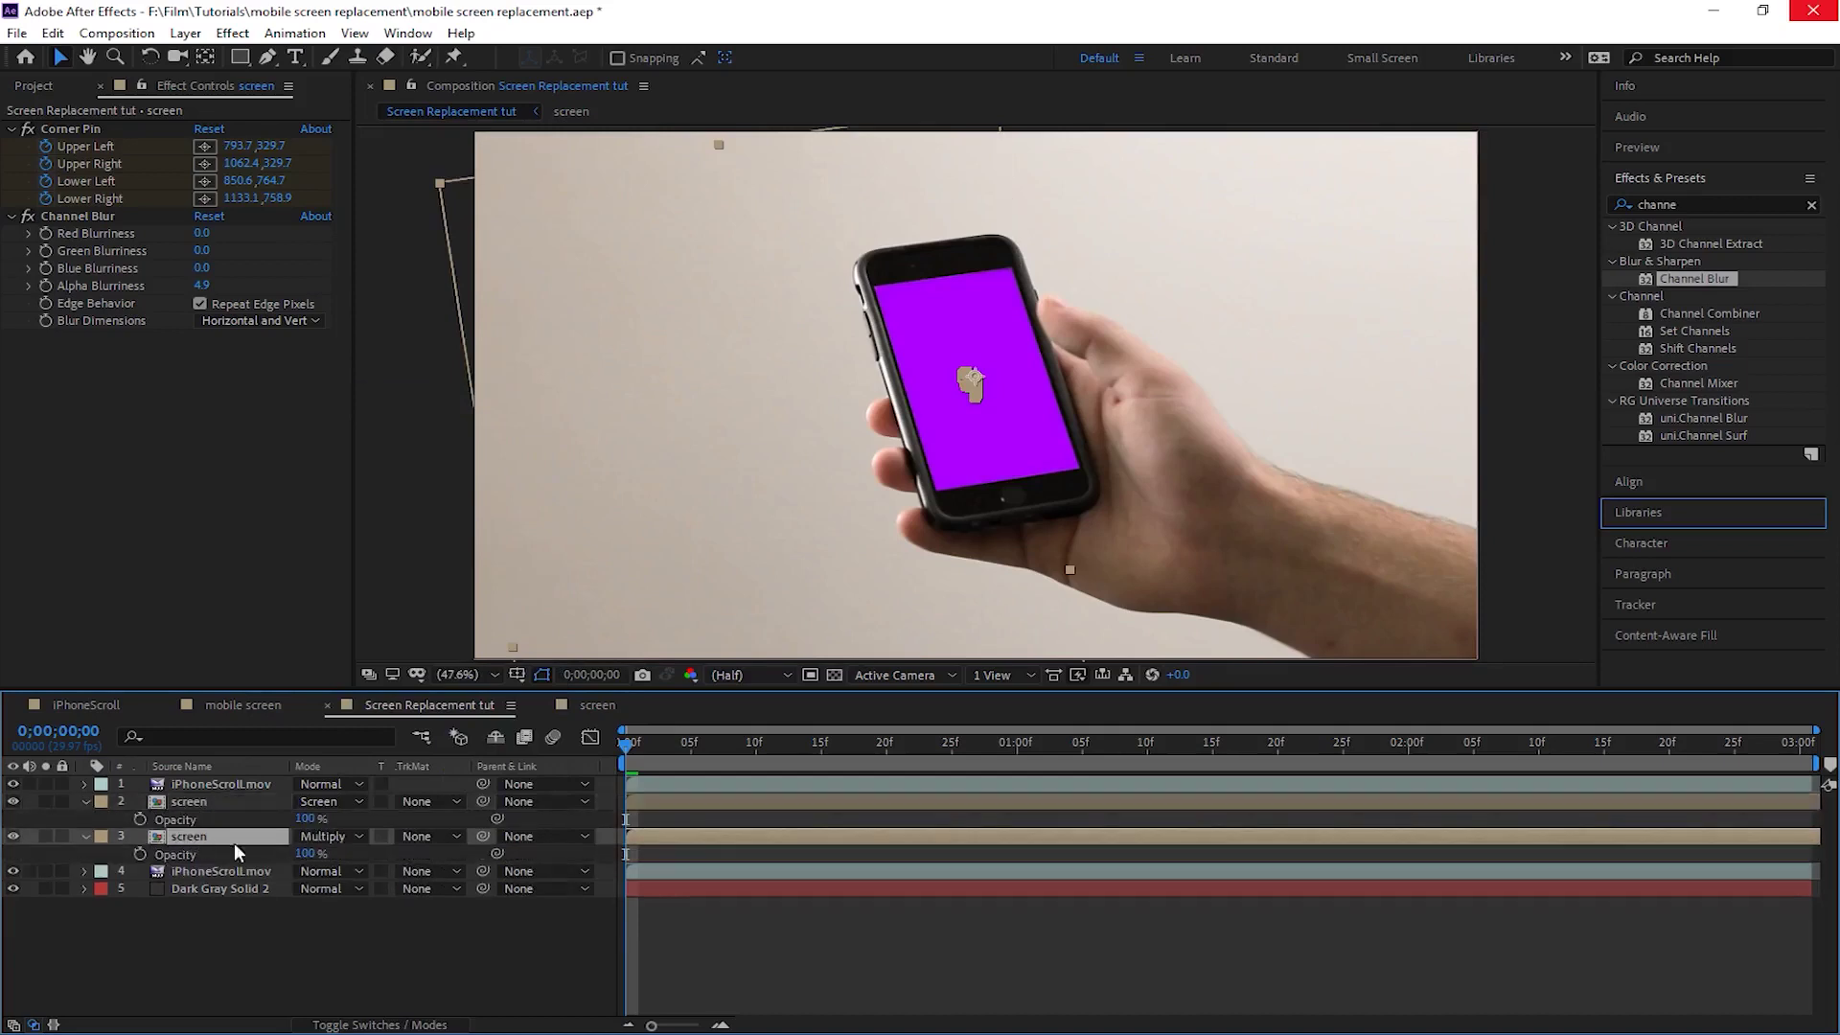
mouse_move(304, 819)
mouse_down()
mouse_move(265, 835)
mouse_move(288, 860)
mouse_up()
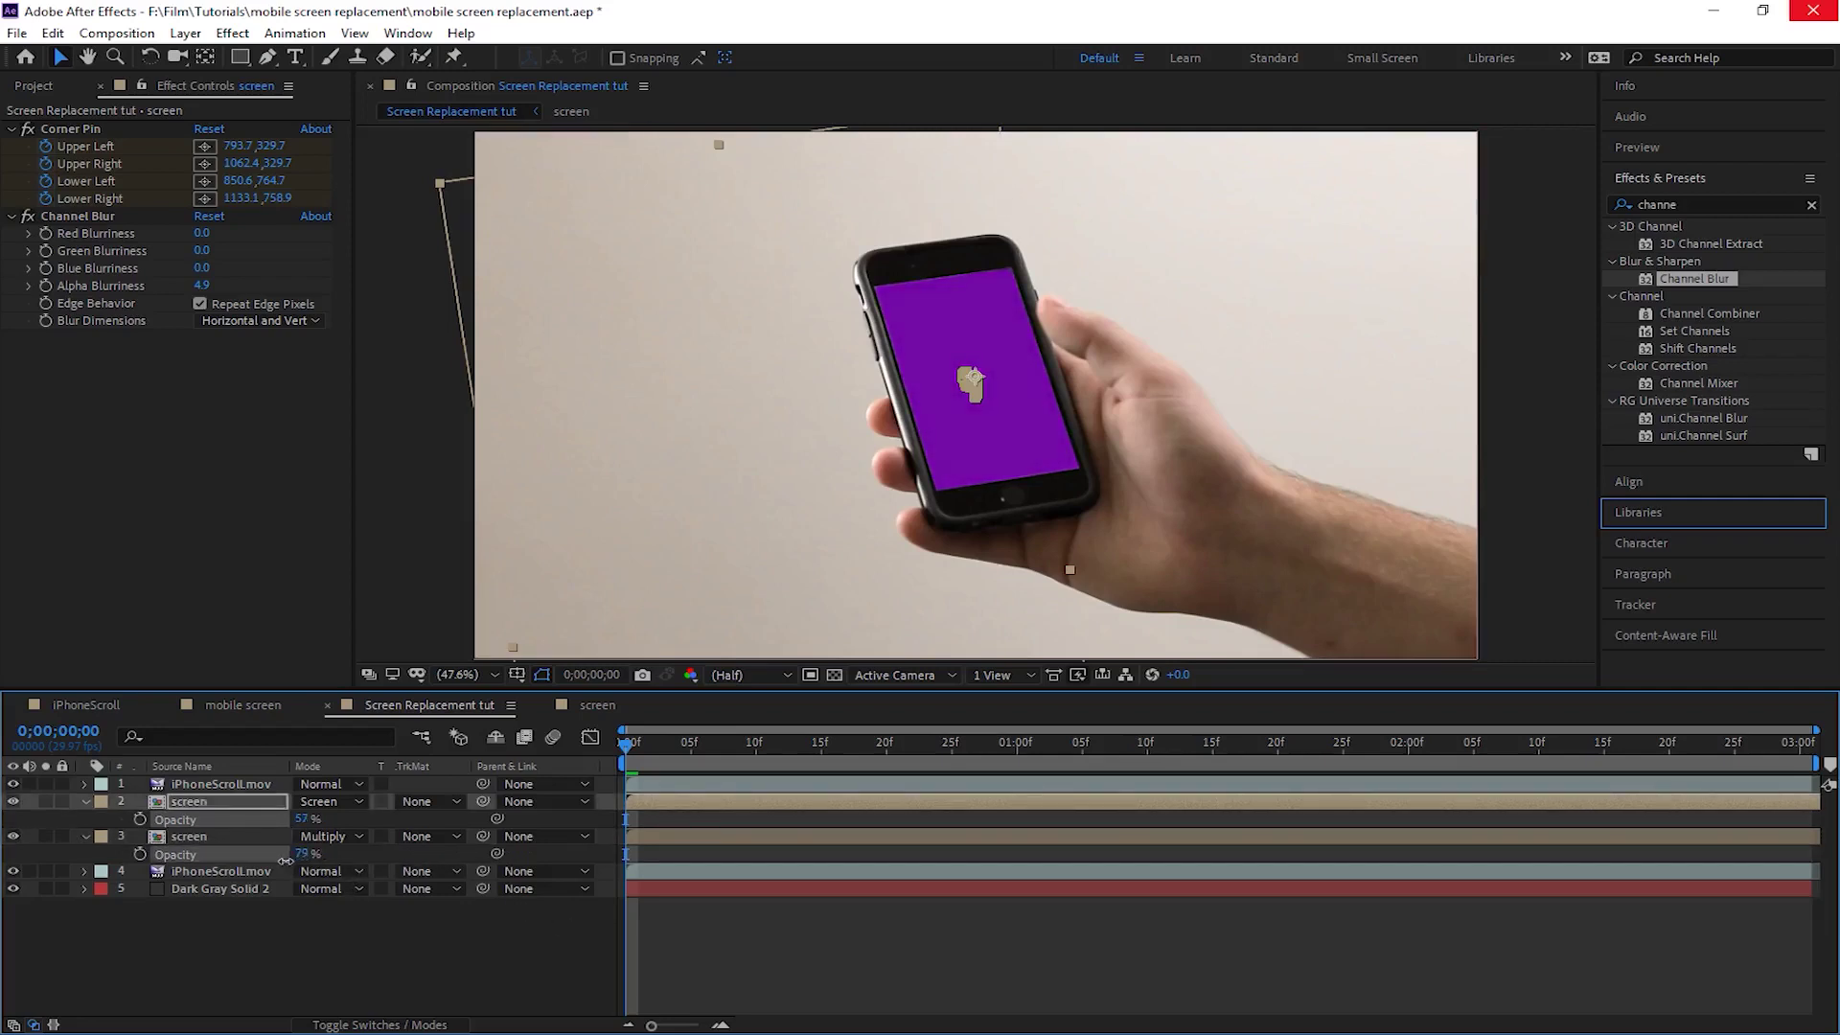
click(801, 929)
right_click(837, 948)
click(774, 957)
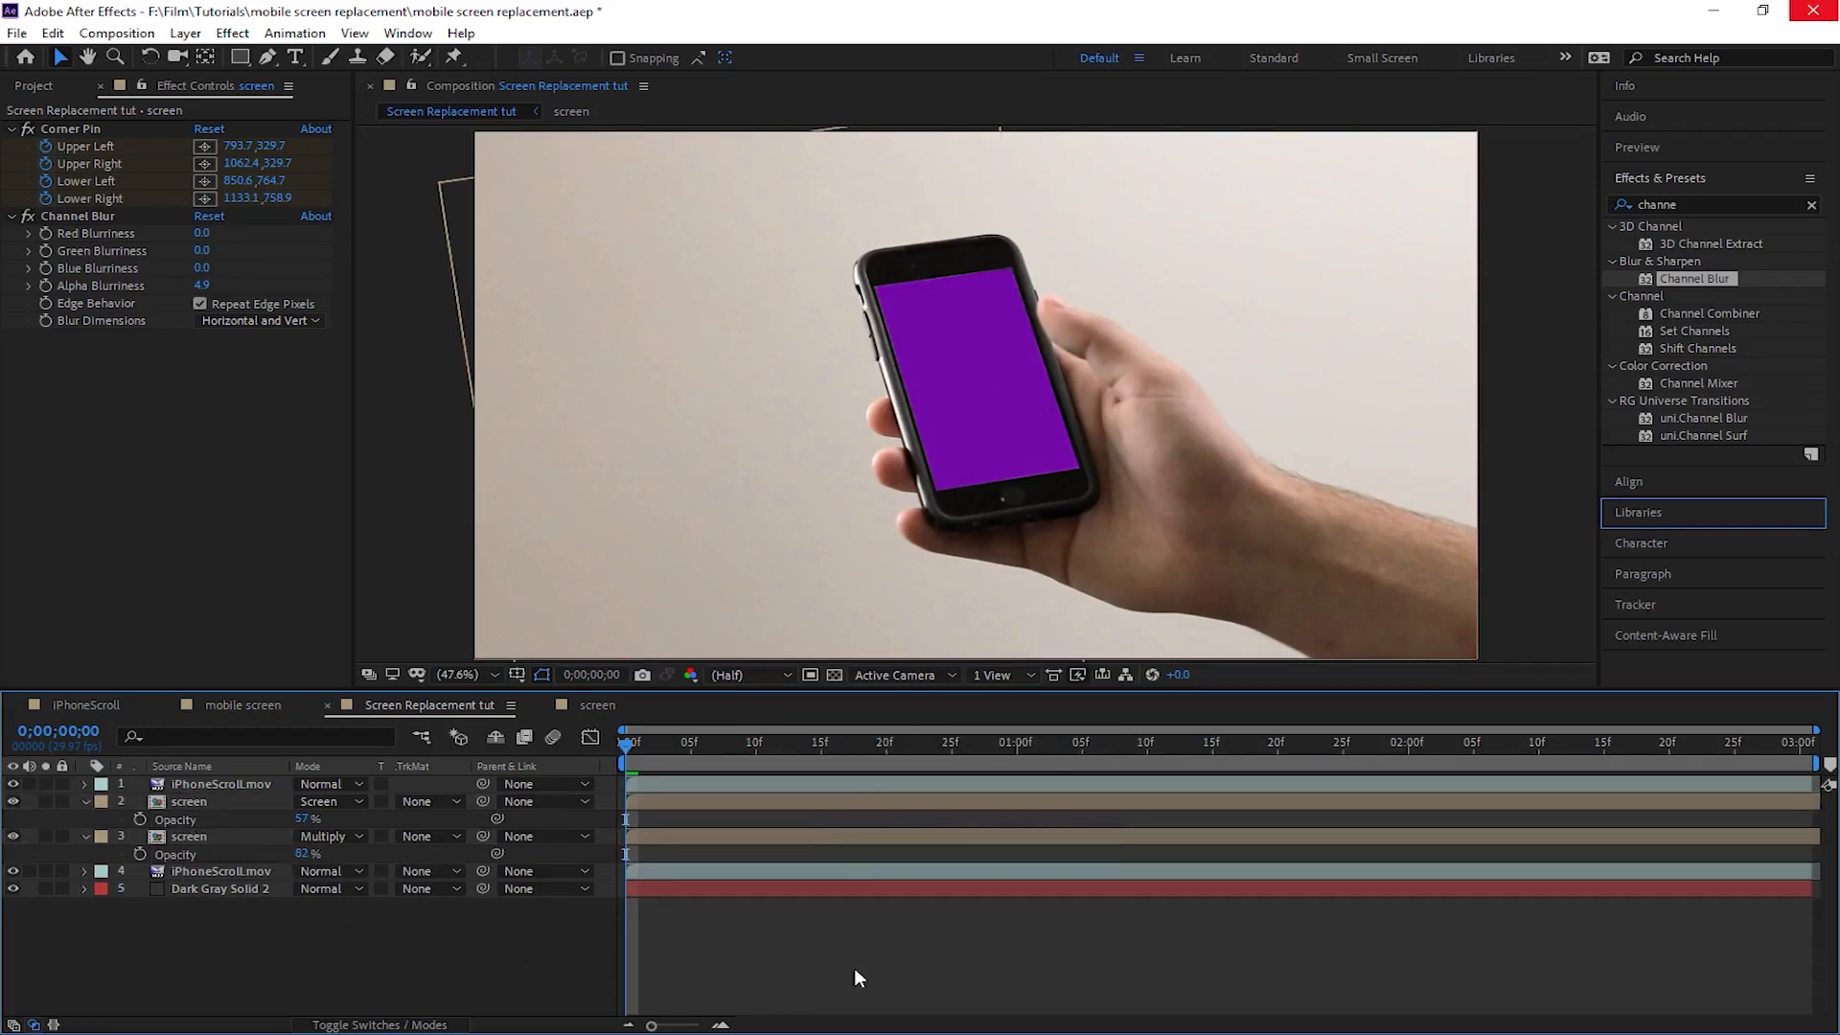
key(ctrl+w)
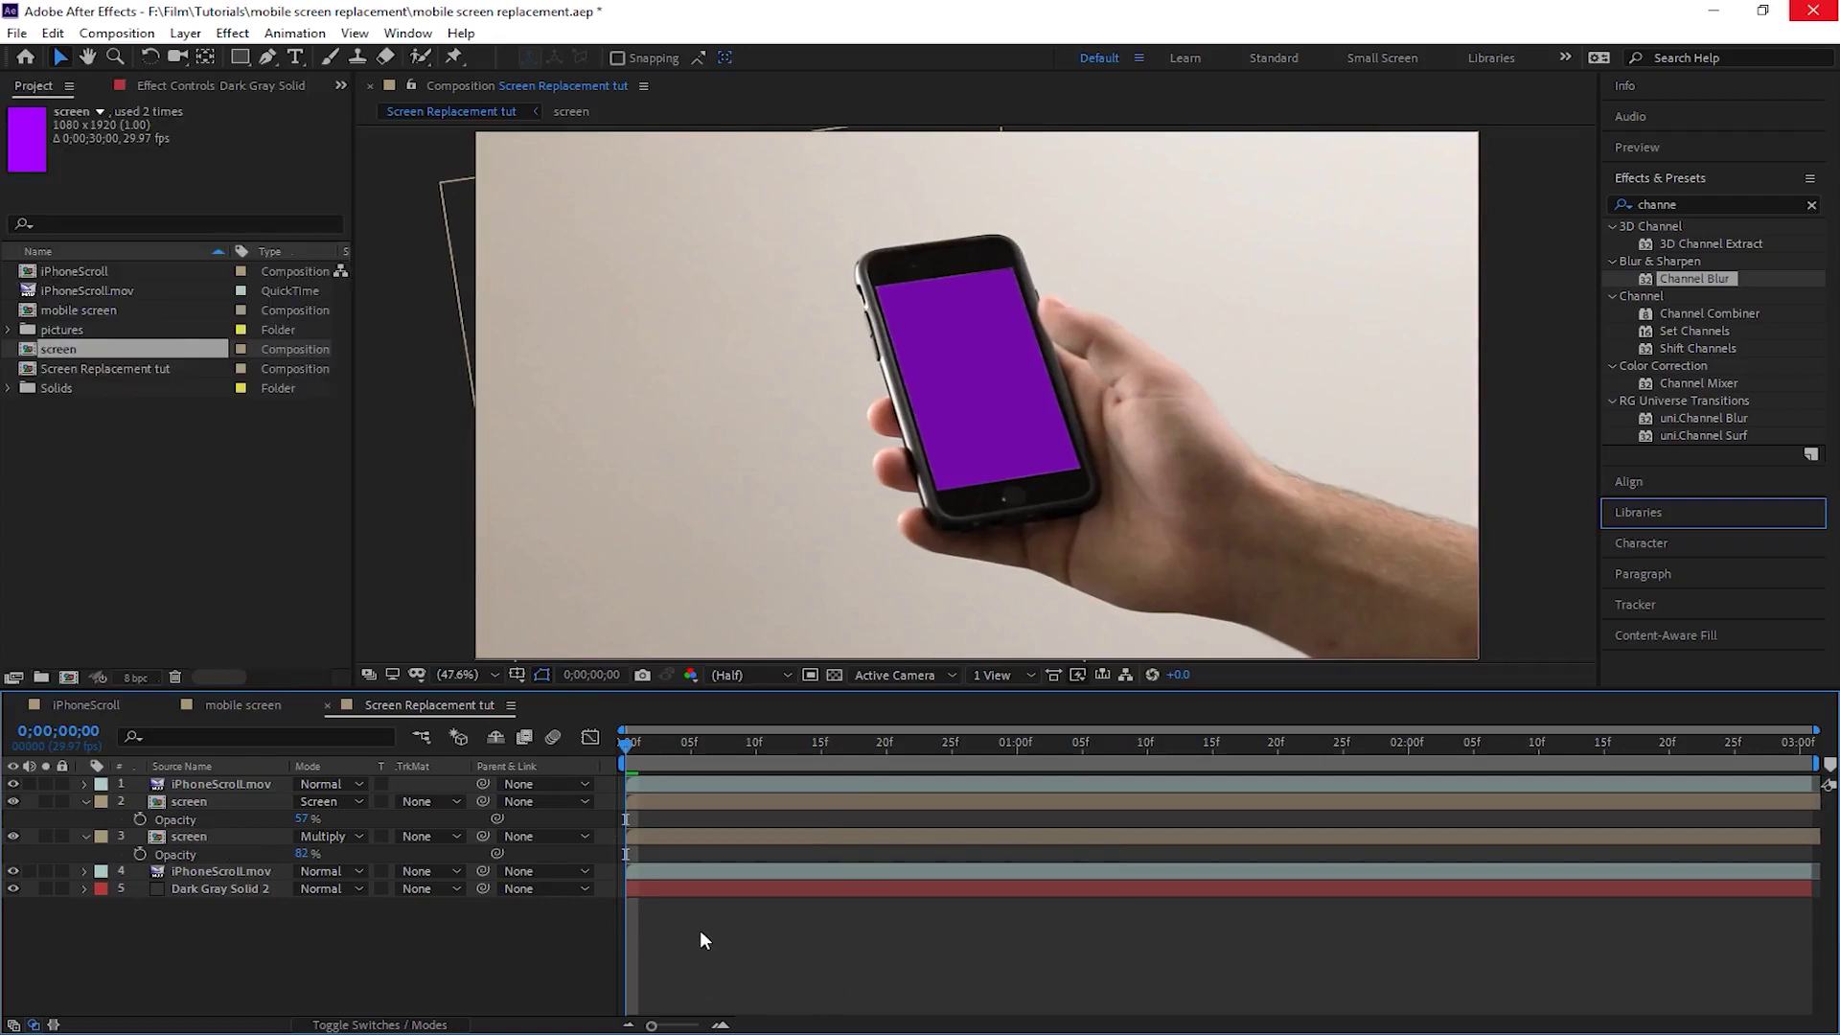
Step: Inside the screen precomp, place 1 (8).jpg from the pictures folder above Purple Solid 1
double_click(186, 801)
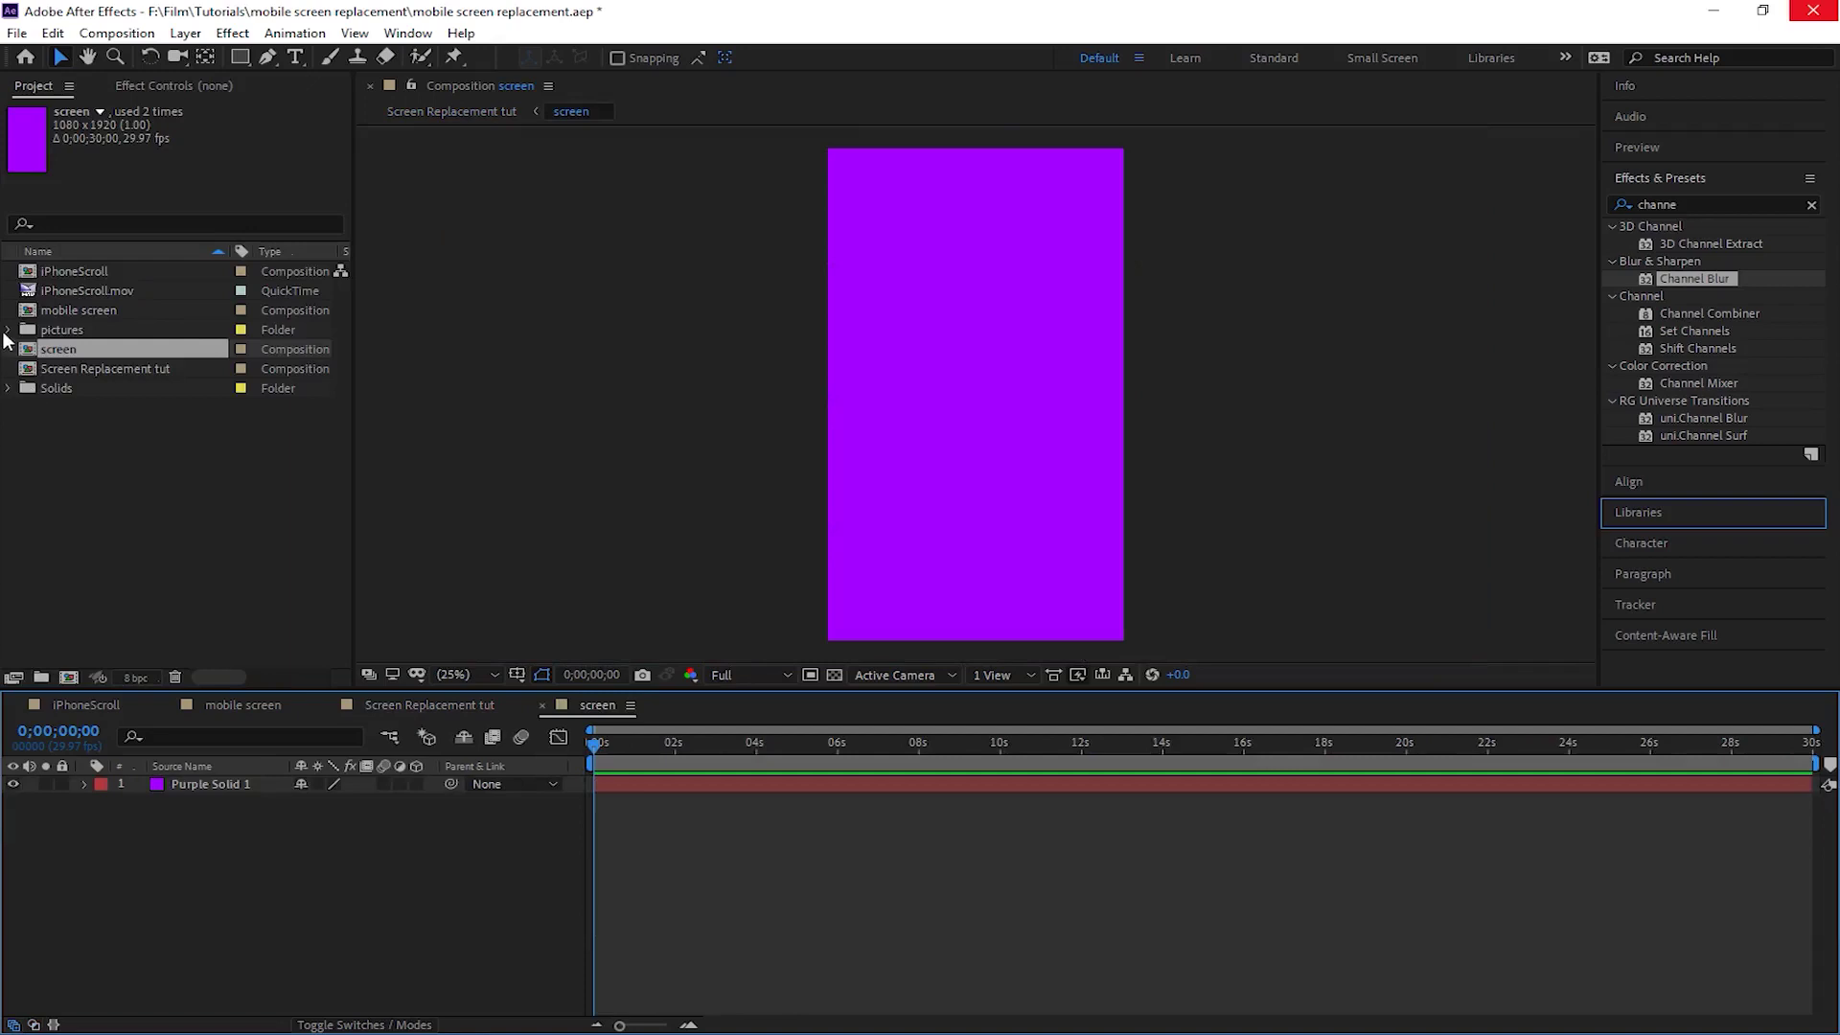
click(8, 330)
click(73, 350)
click(81, 387)
click(87, 447)
click(94, 504)
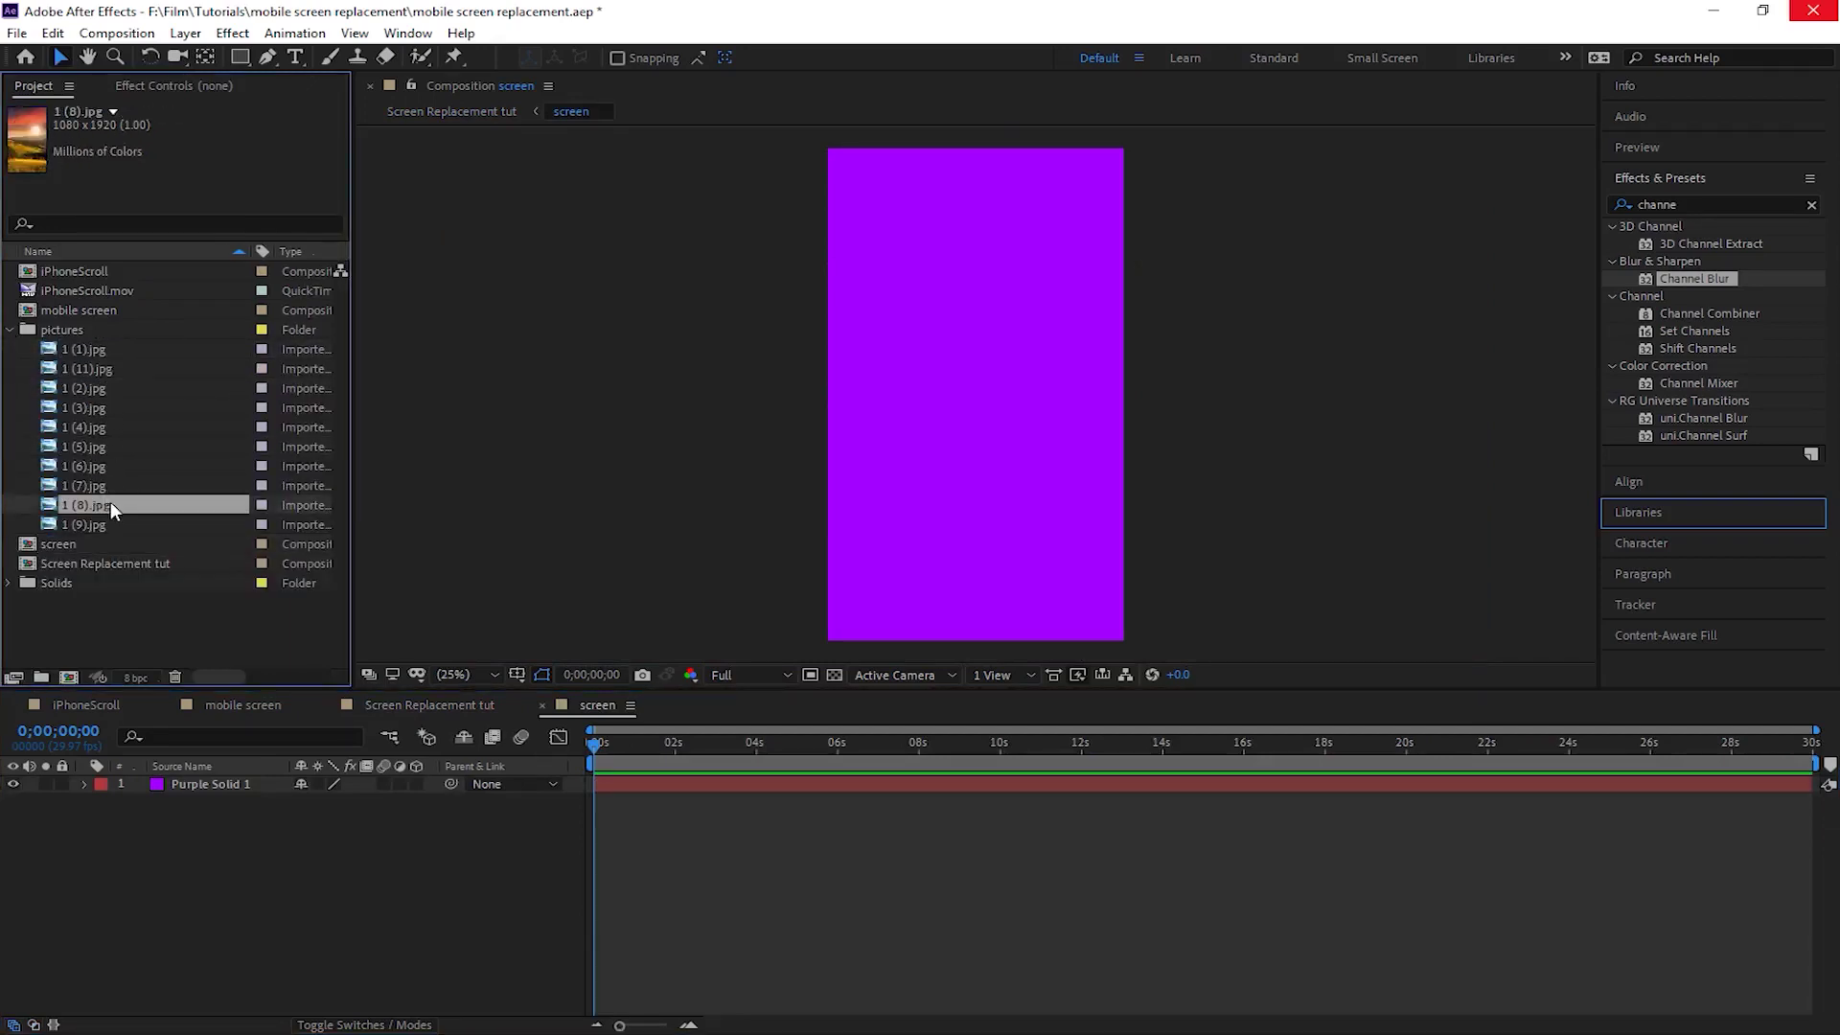
drag(94, 502, 144, 781)
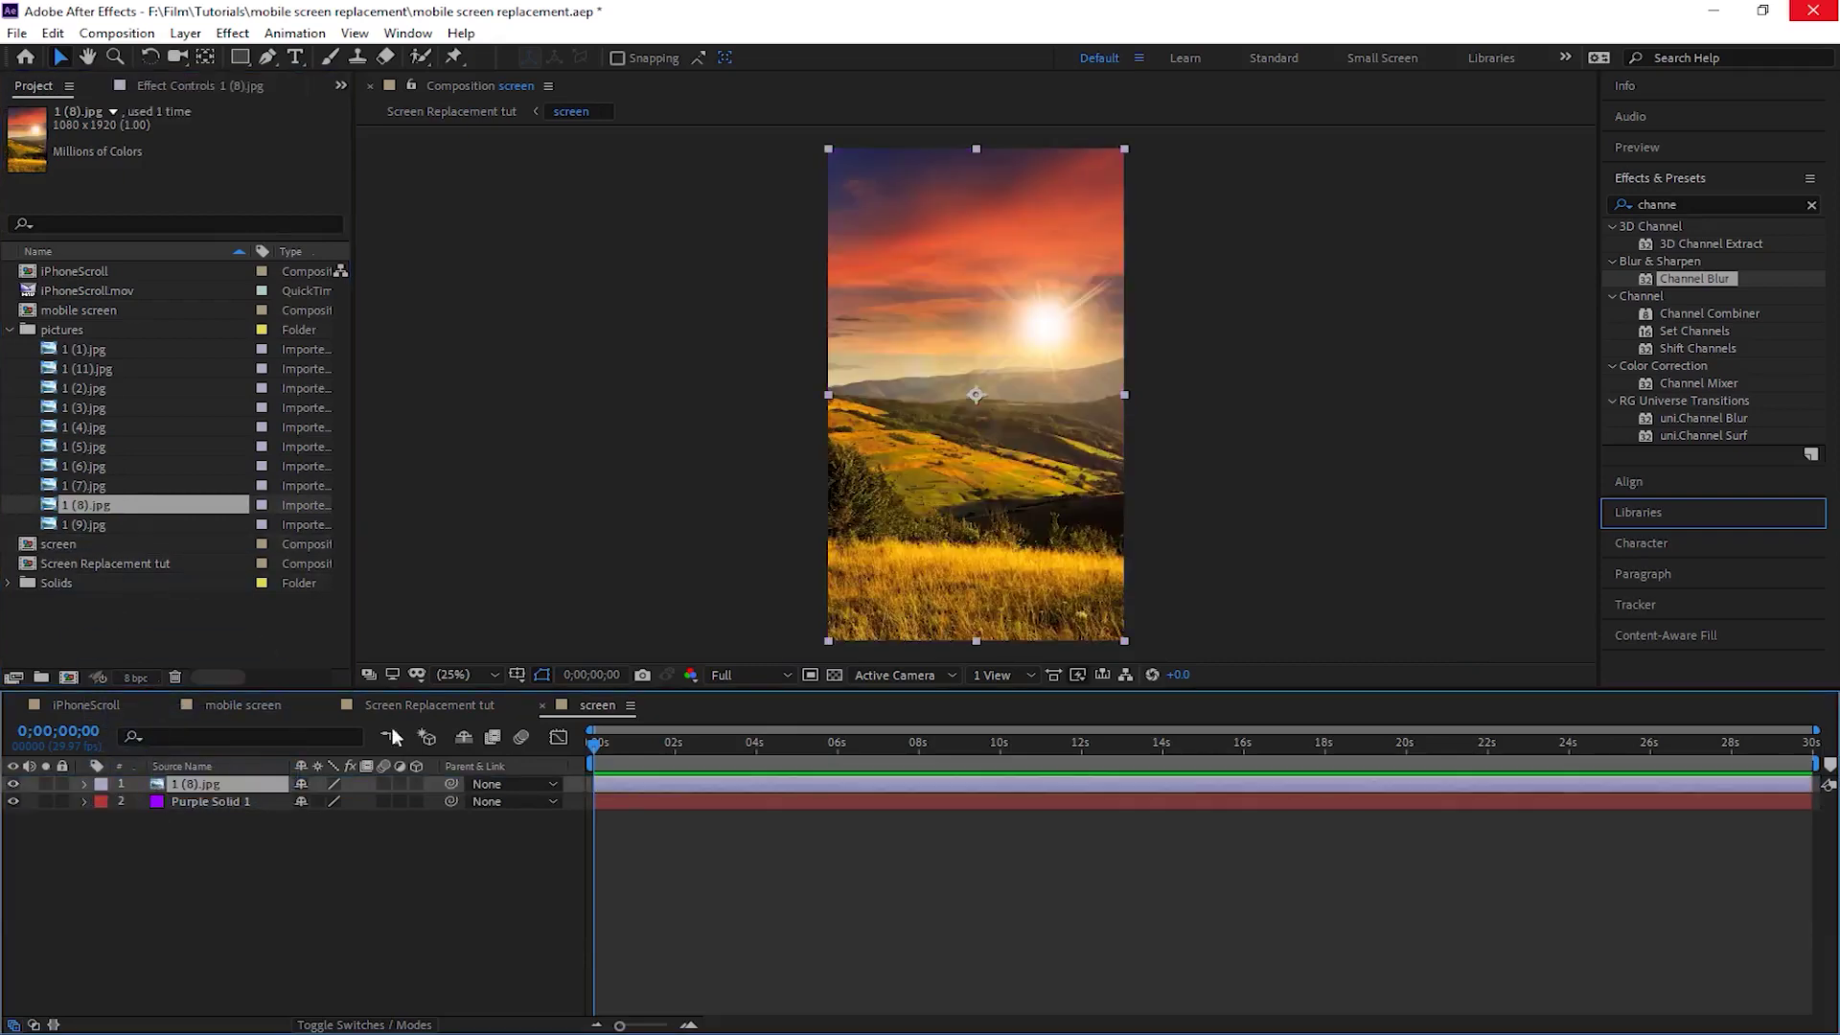
click(580, 860)
click(423, 705)
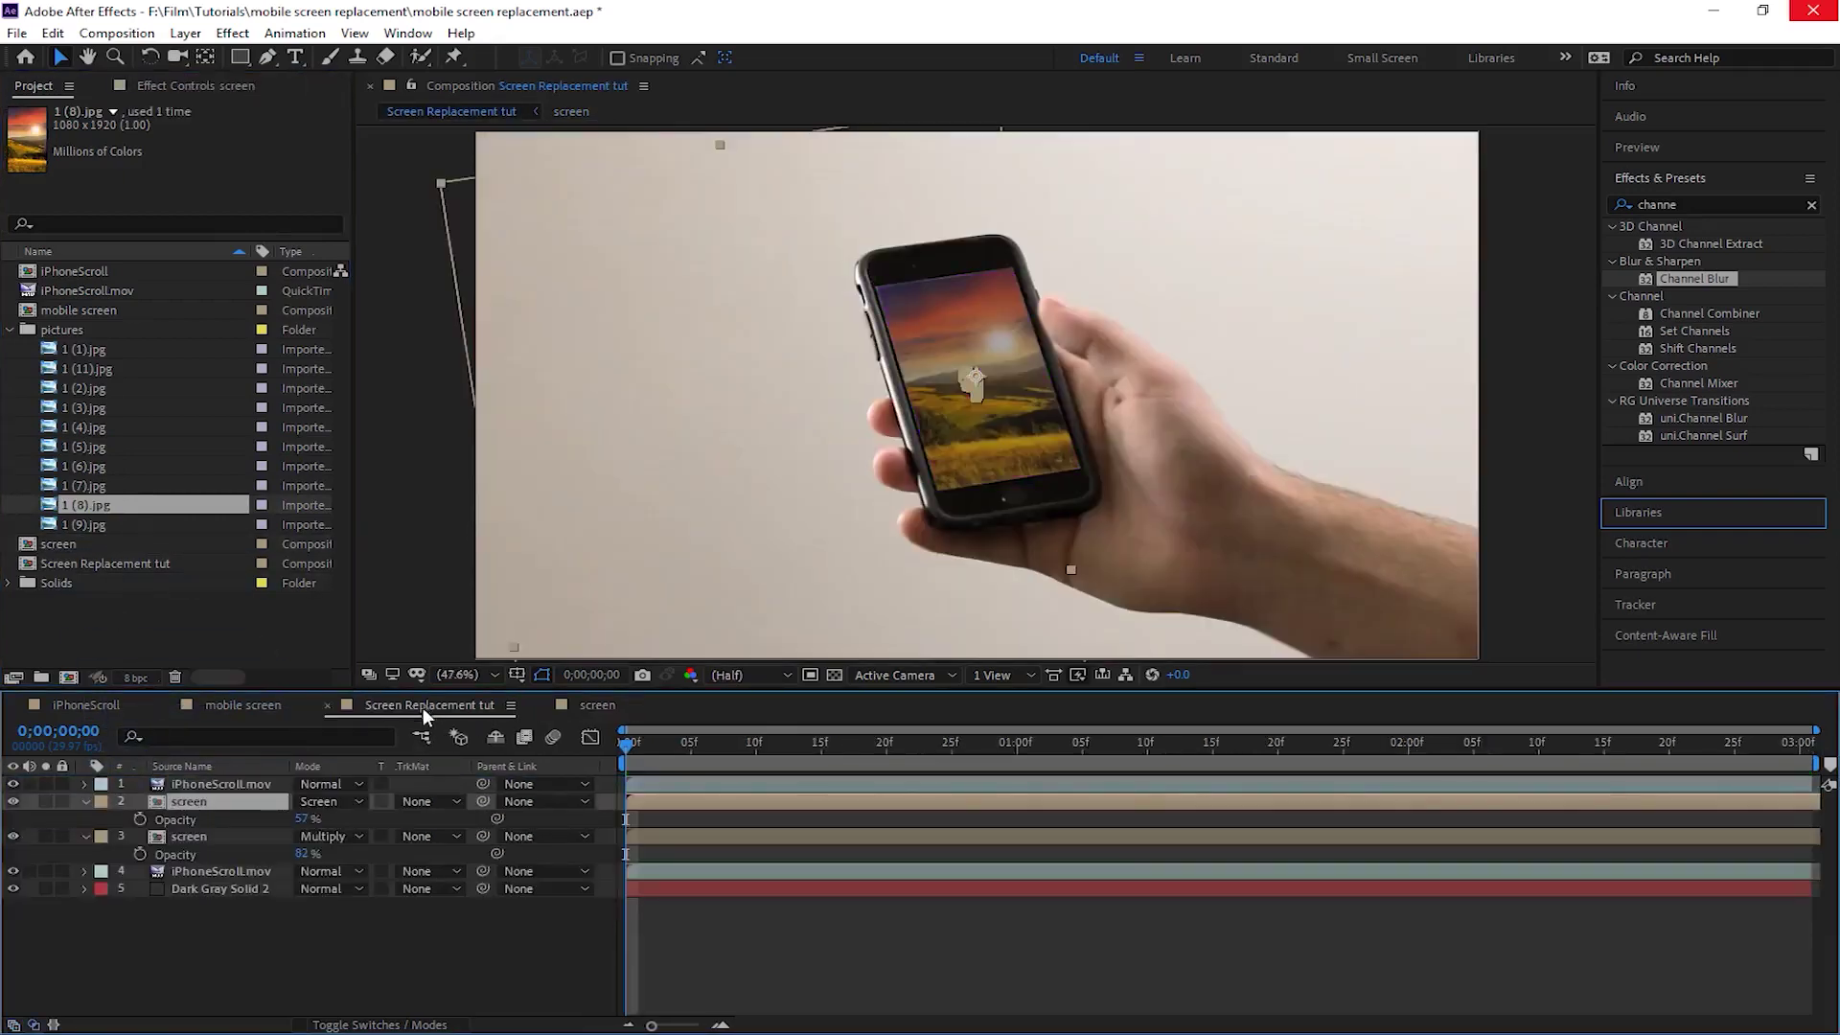
Step: Preview the Screen Replacement tut composite, inspect frame 21, then return the playhead to the first frame
click(732, 919)
key(space)
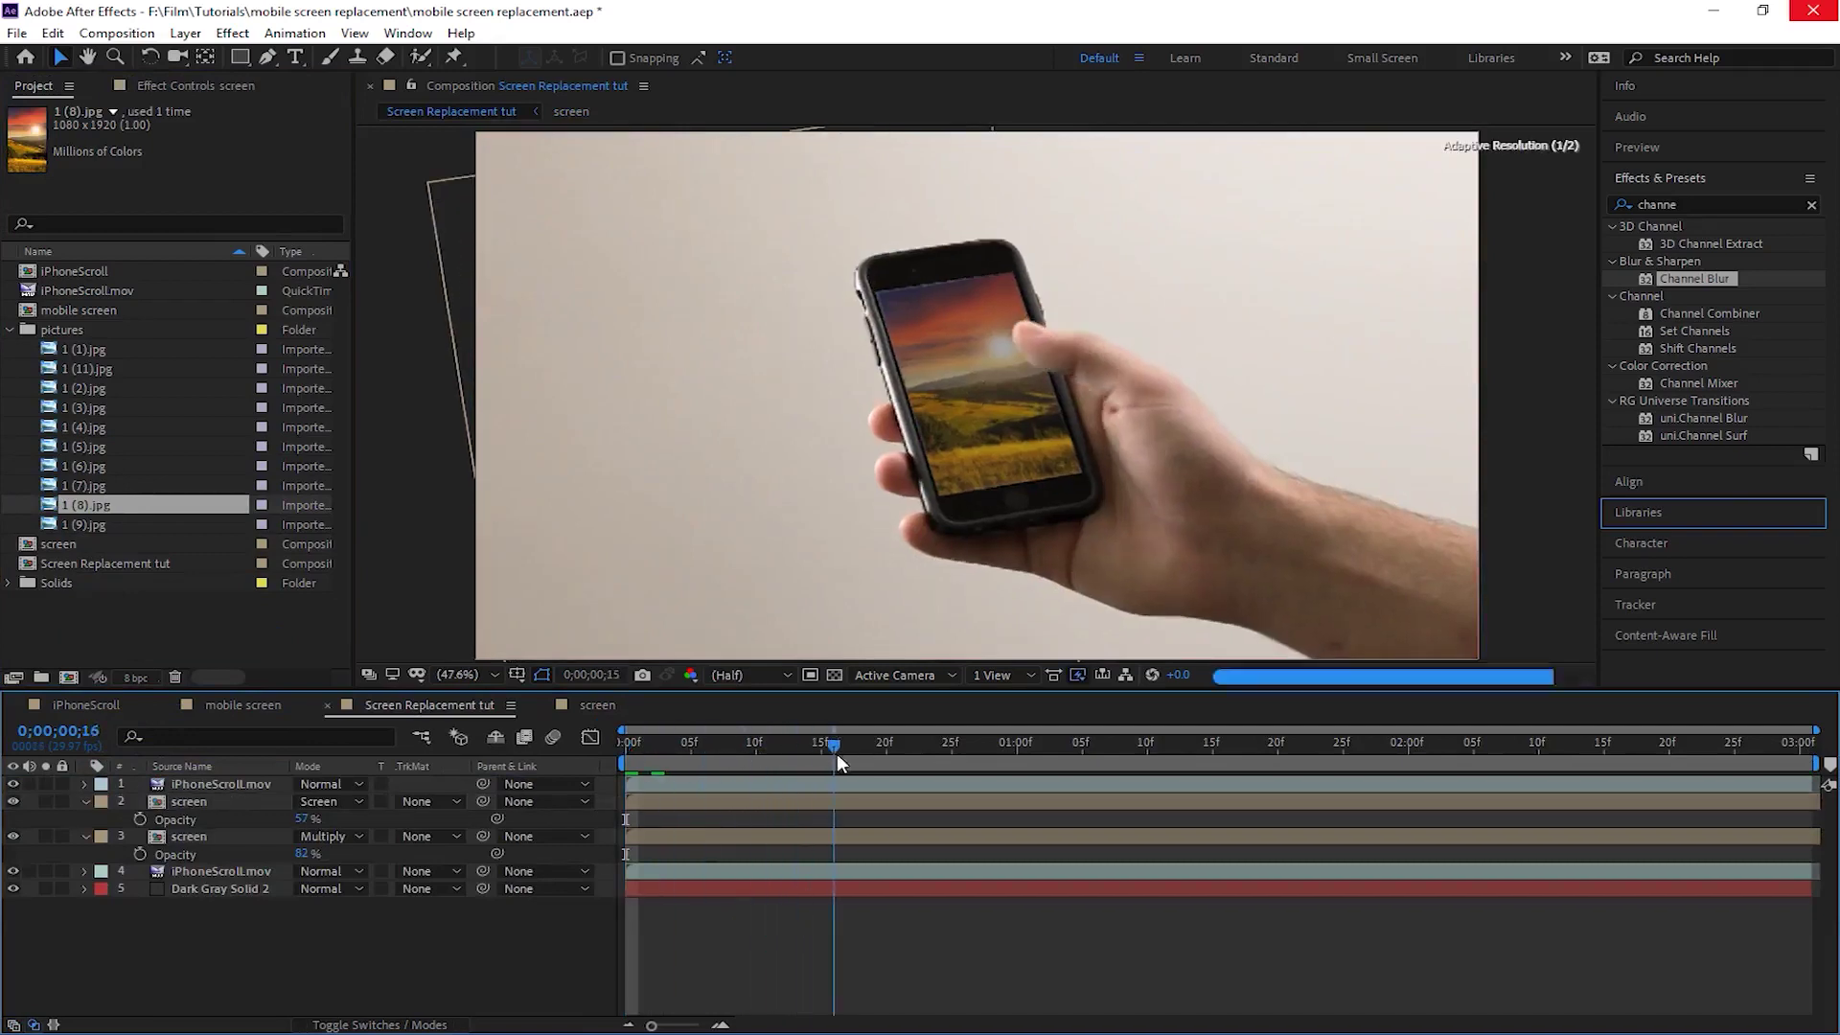
key(space)
key(space)
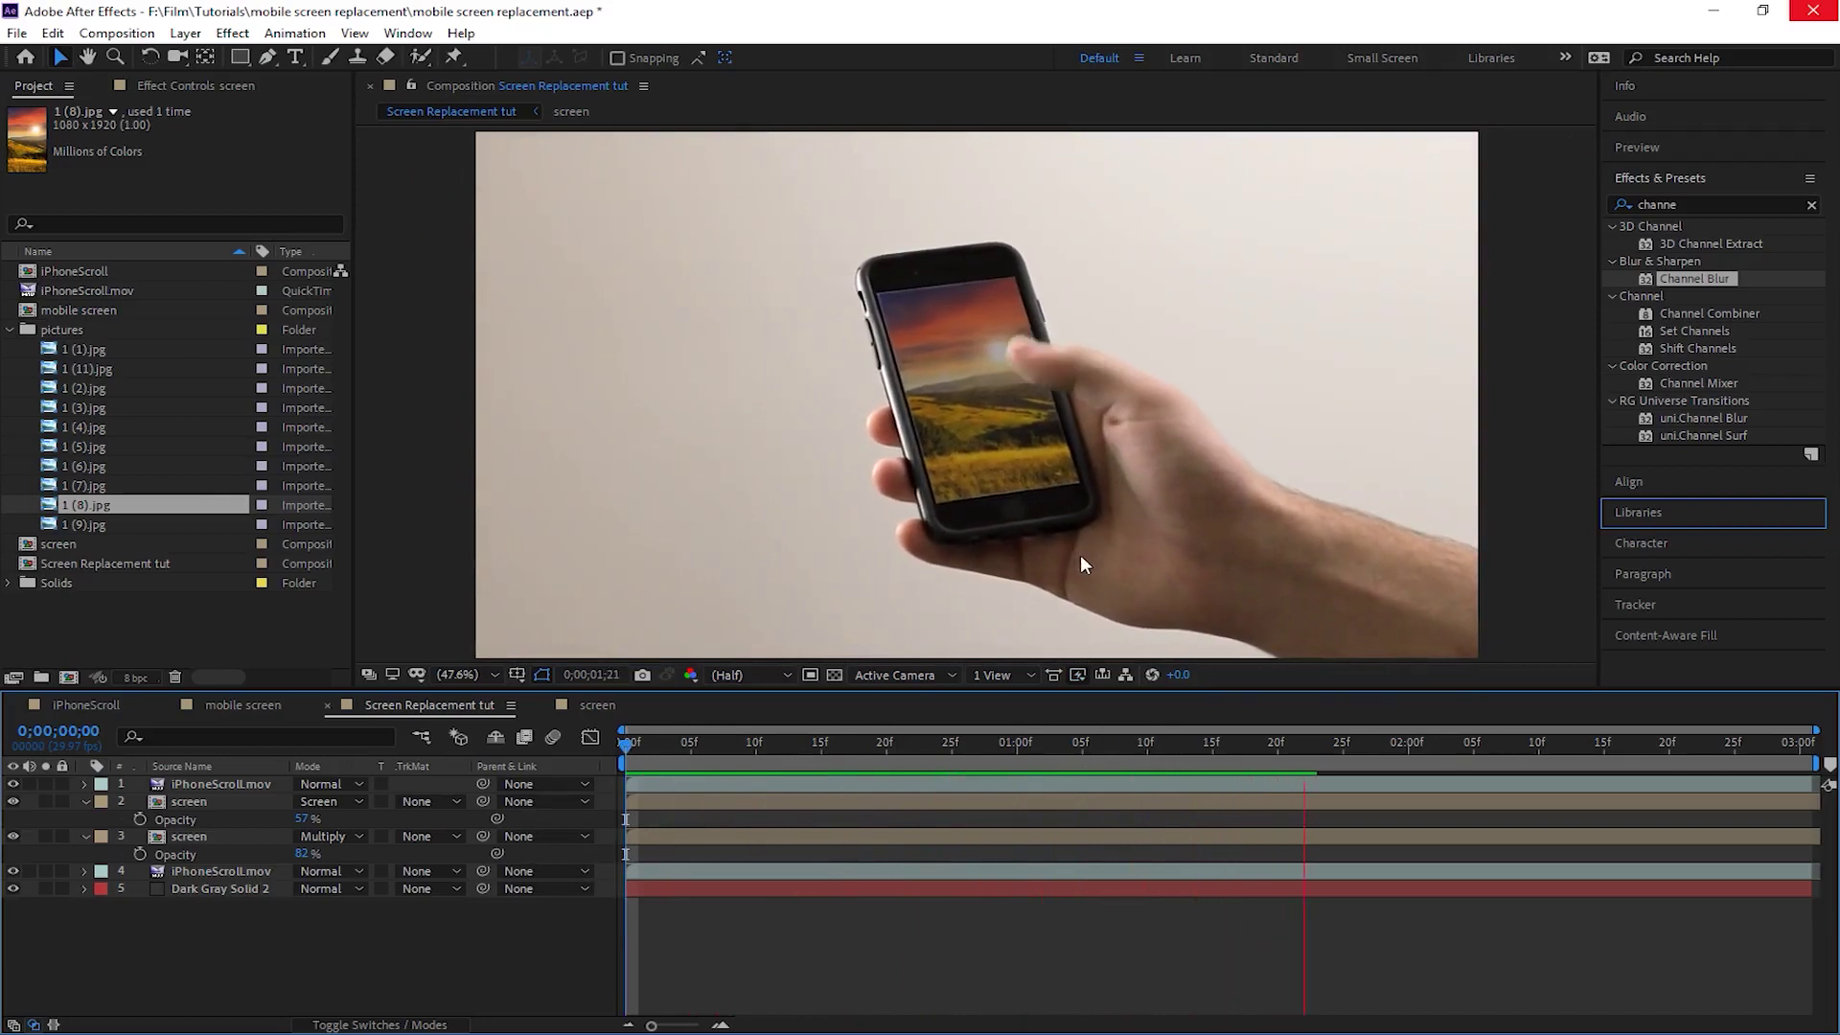
mouse_move(1022, 746)
mouse_down()
mouse_move(894, 747)
mouse_move(1044, 758)
mouse_up()
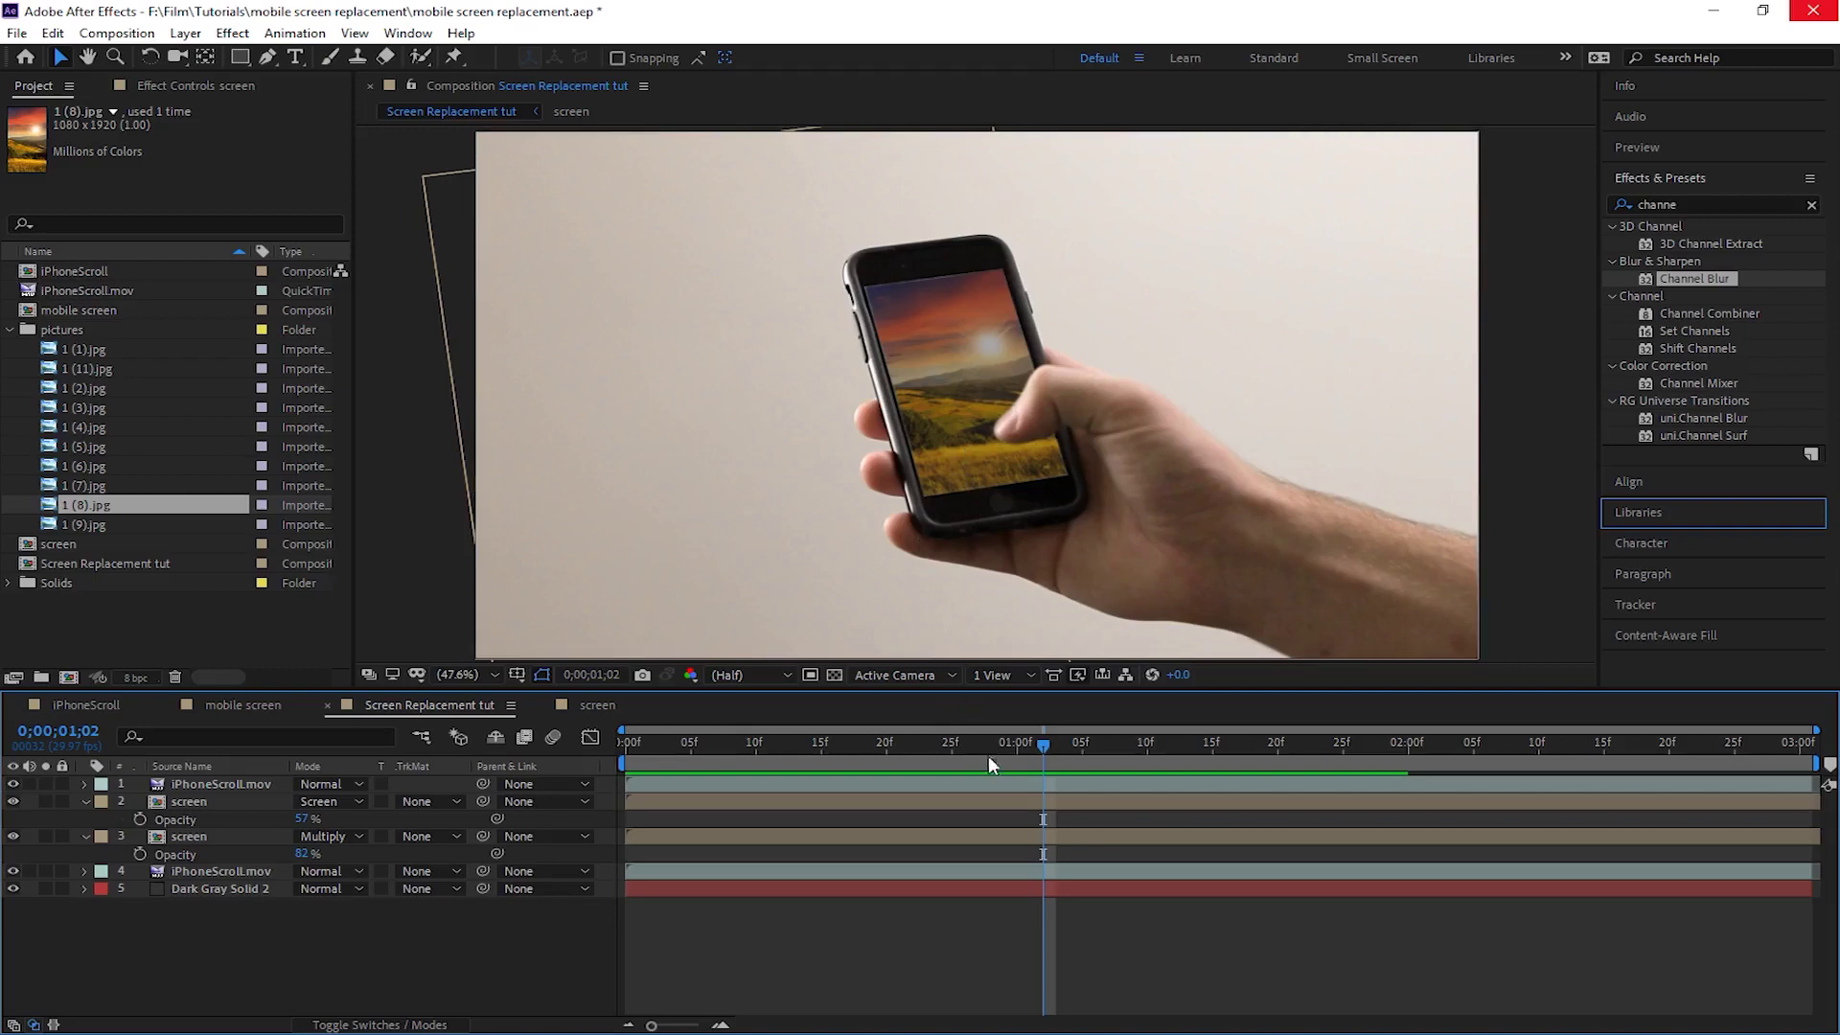
drag(989, 752, 552, 786)
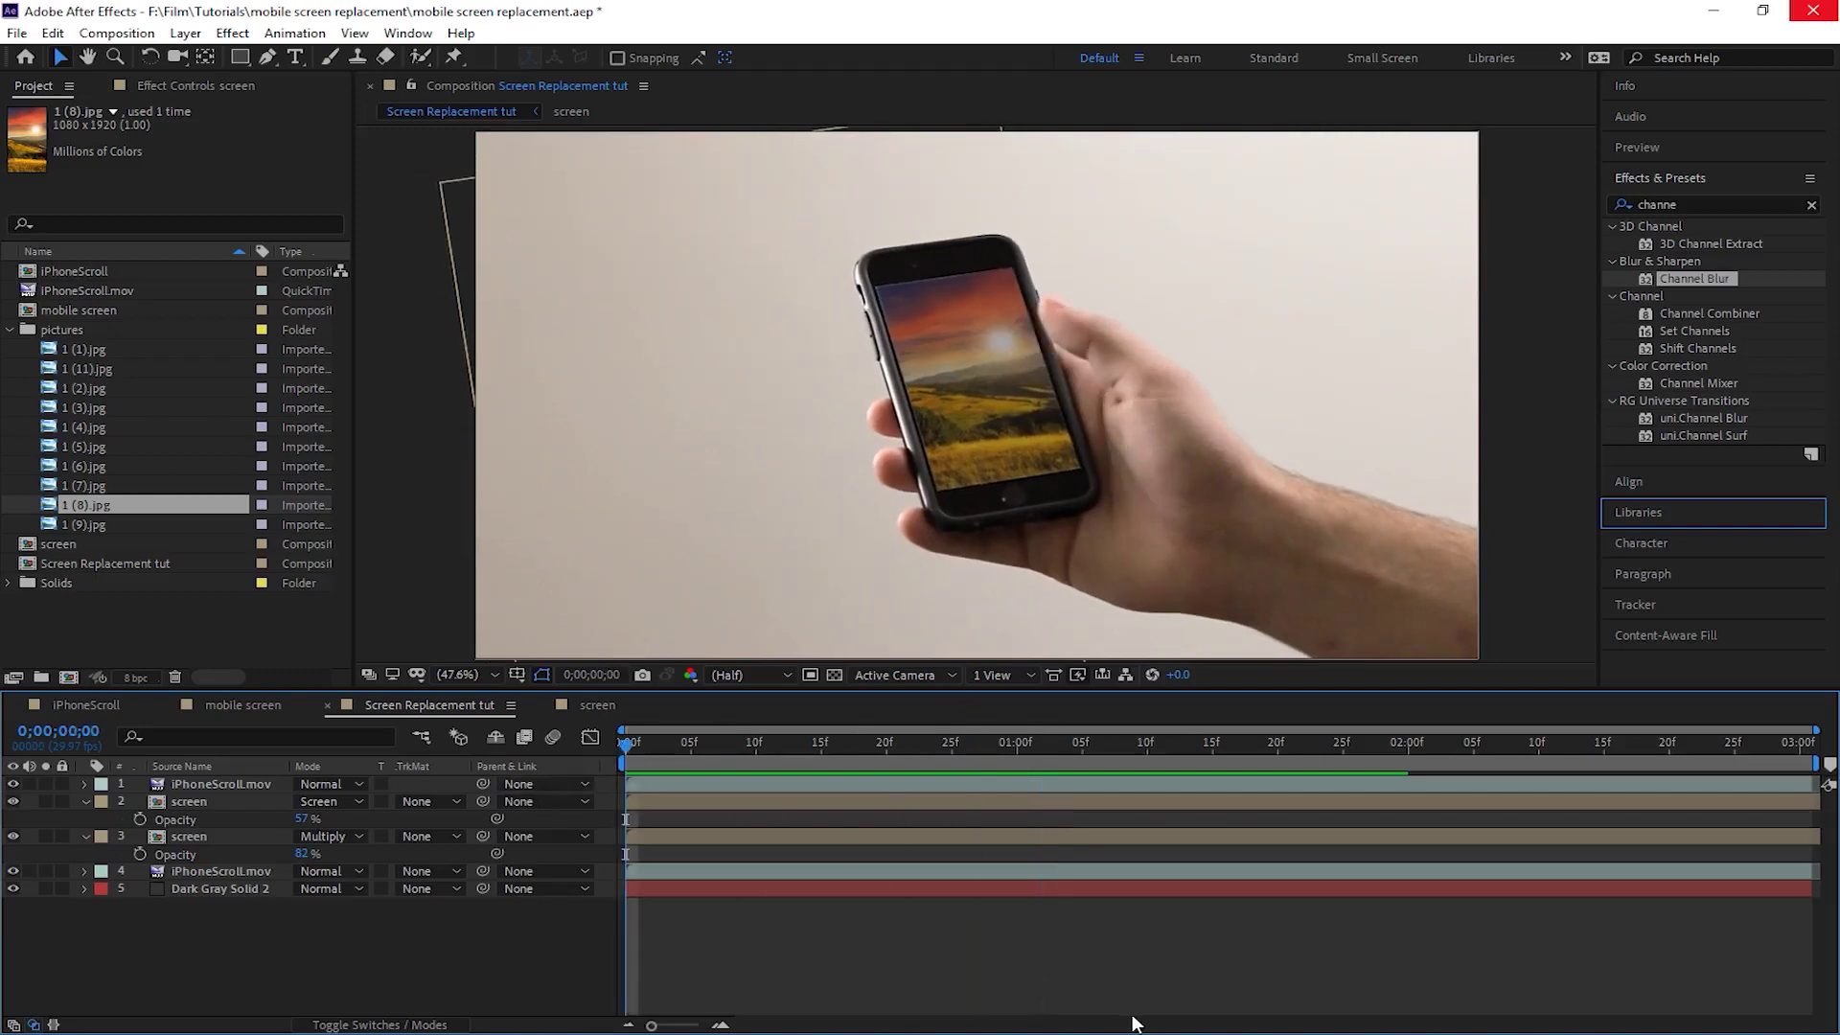